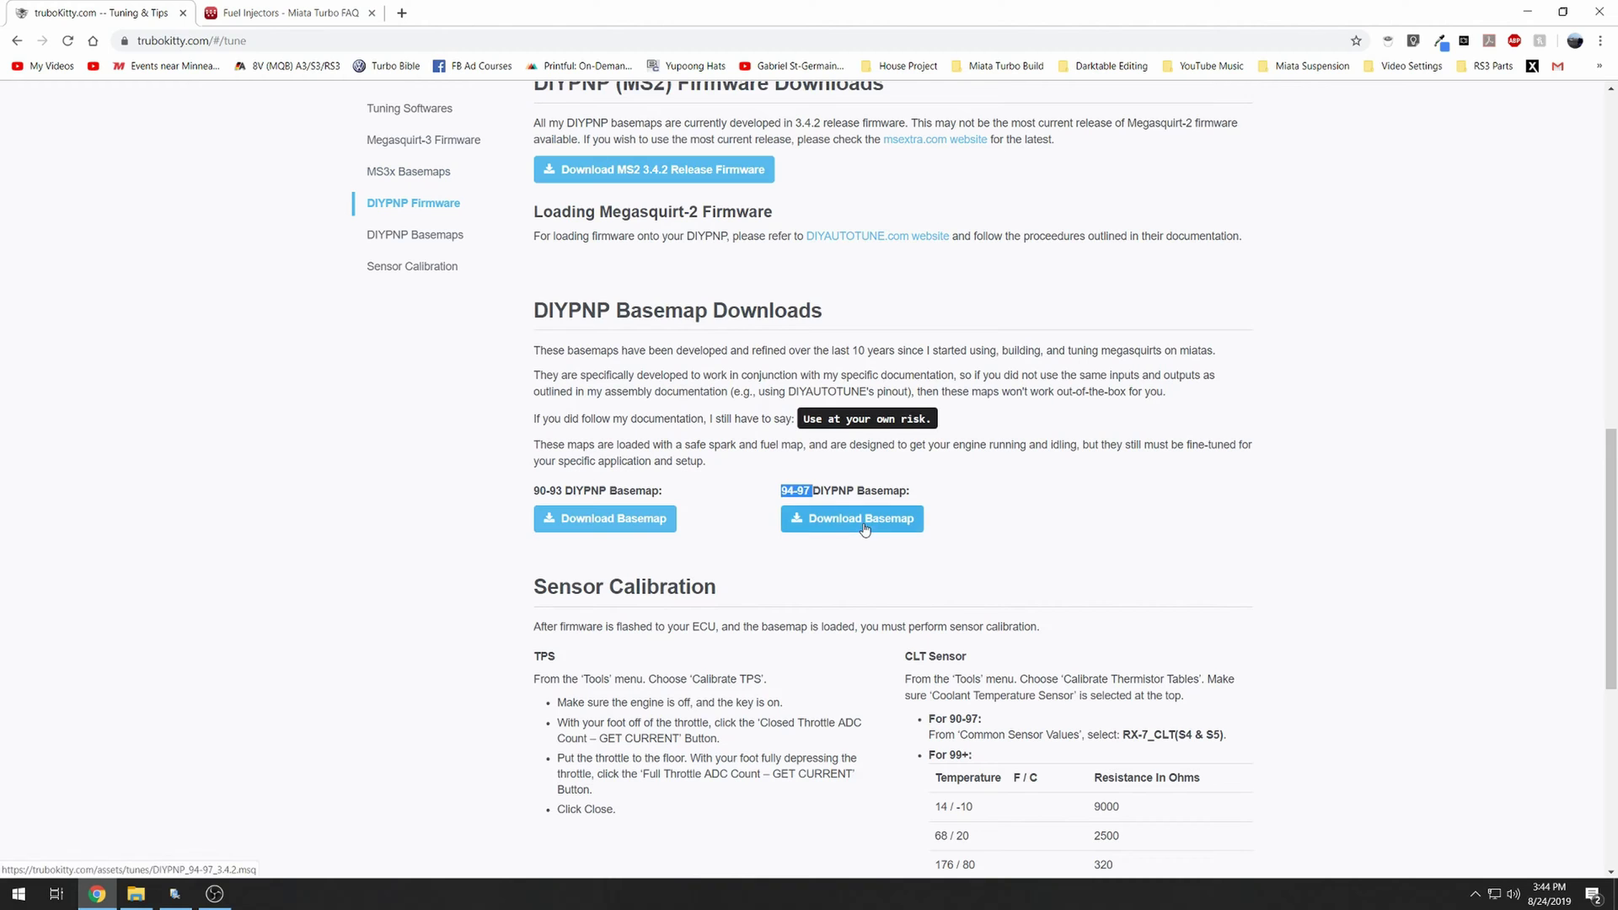
Step: Switch to TunerStudio and load the saved tune DIYPNP_94-97_3.4.2.msq from the Downloads folder
{"action": "left_click", "coordinate": [126, 870]}
{"action": "left_click", "coordinate": [12, 29]}
{"action": "left_click", "coordinate": [38, 98]}
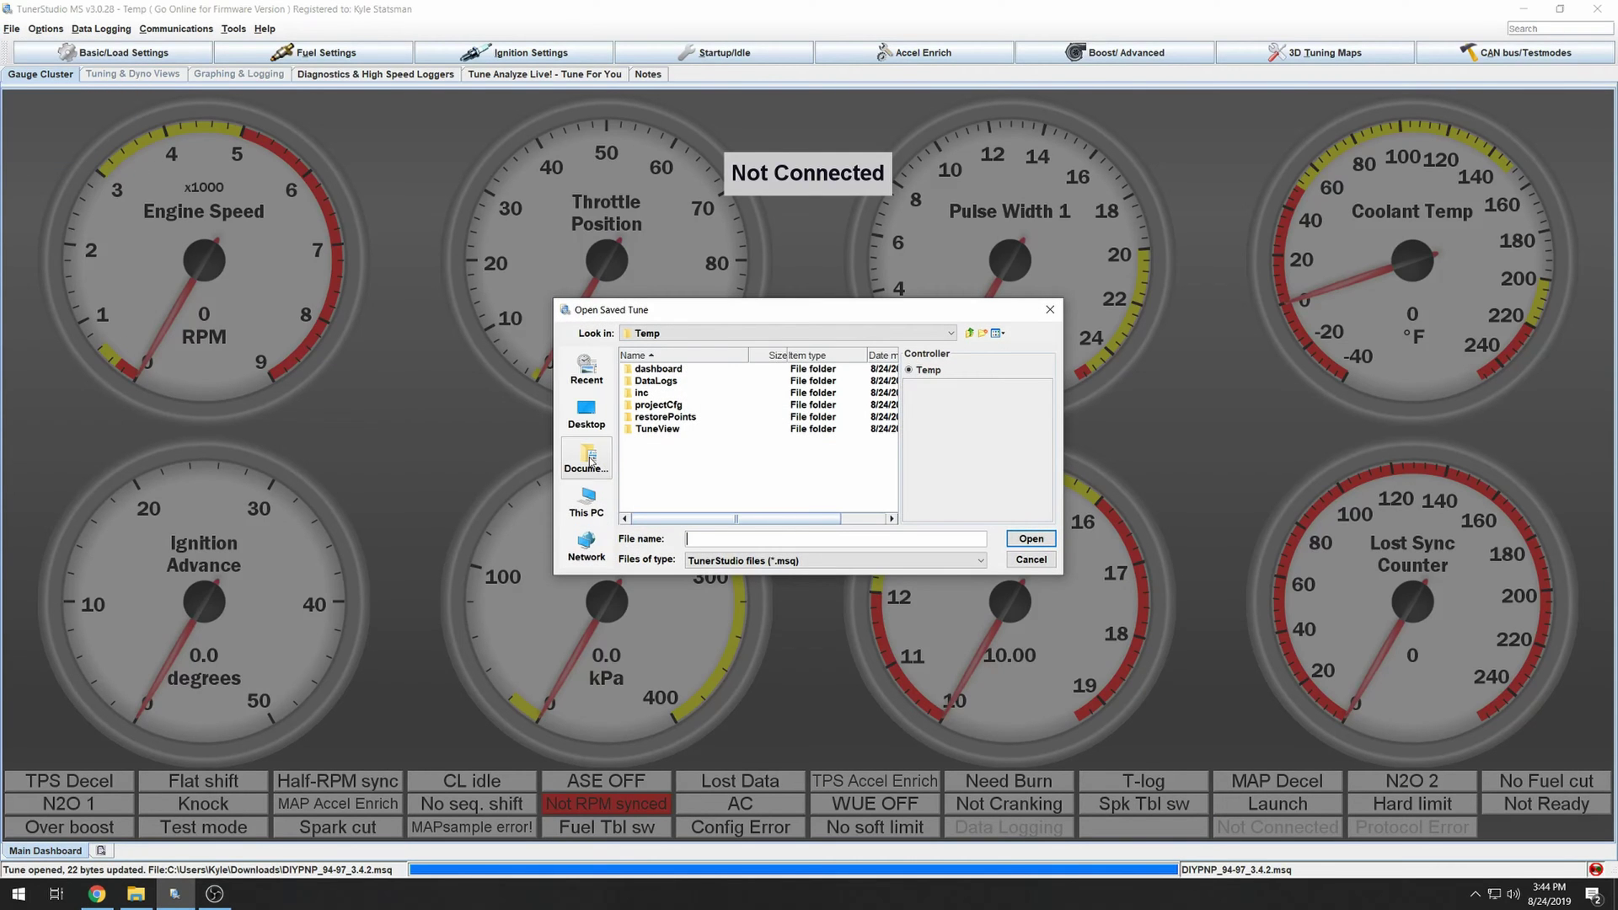
{"action": "left_click", "coordinate": [587, 459]}
{"action": "left_click", "coordinate": [587, 501]}
{"action": "double_click", "coordinate": [659, 404]}
{"action": "left_click", "coordinate": [657, 370]}
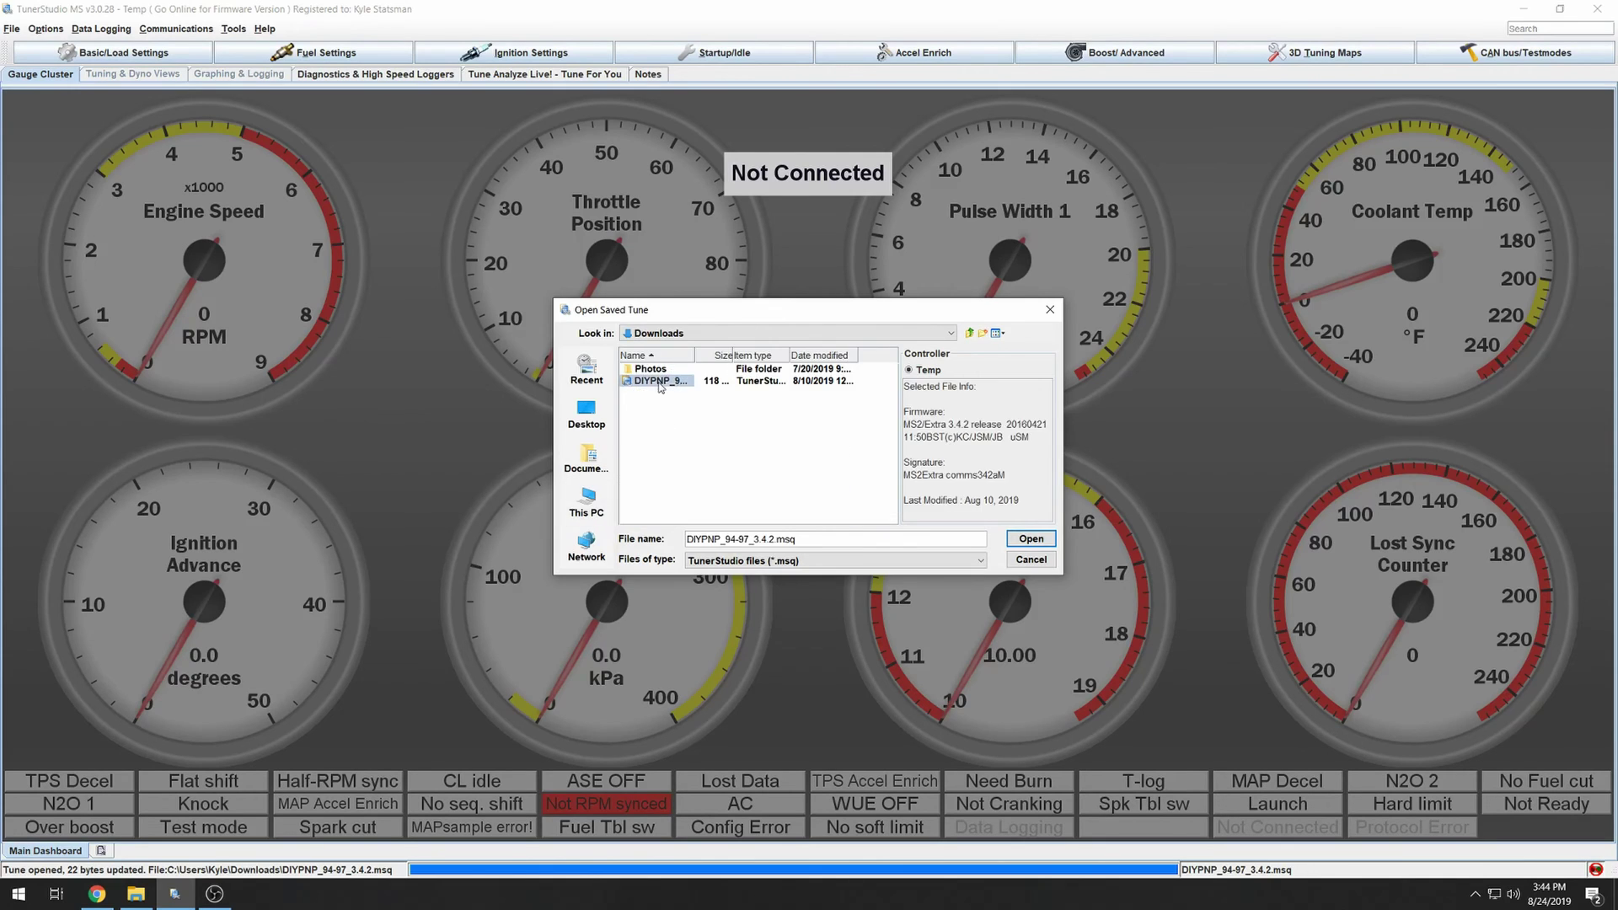
{"action": "left_click", "coordinate": [1030, 539]}
{"action": "left_click", "coordinate": [847, 594]}
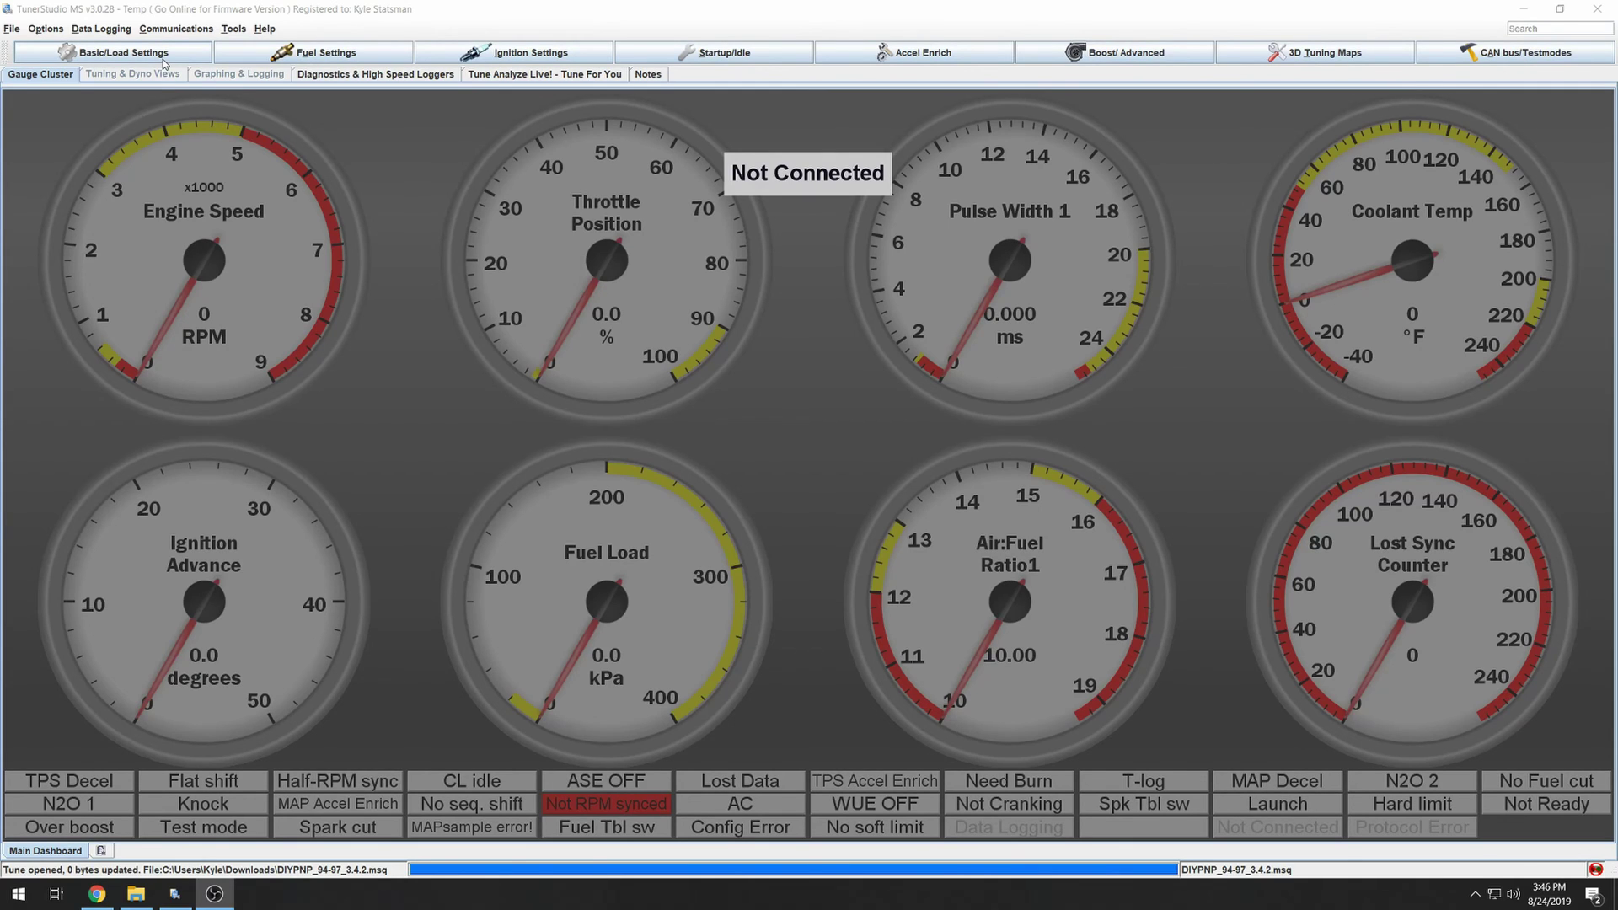
Step: Calculate the required fuel in Engine and Sequential Settings for an engine displacement of 1839 cc and an injector flow of 265 cc/min
{"action": "left_click", "coordinate": [105, 61]}
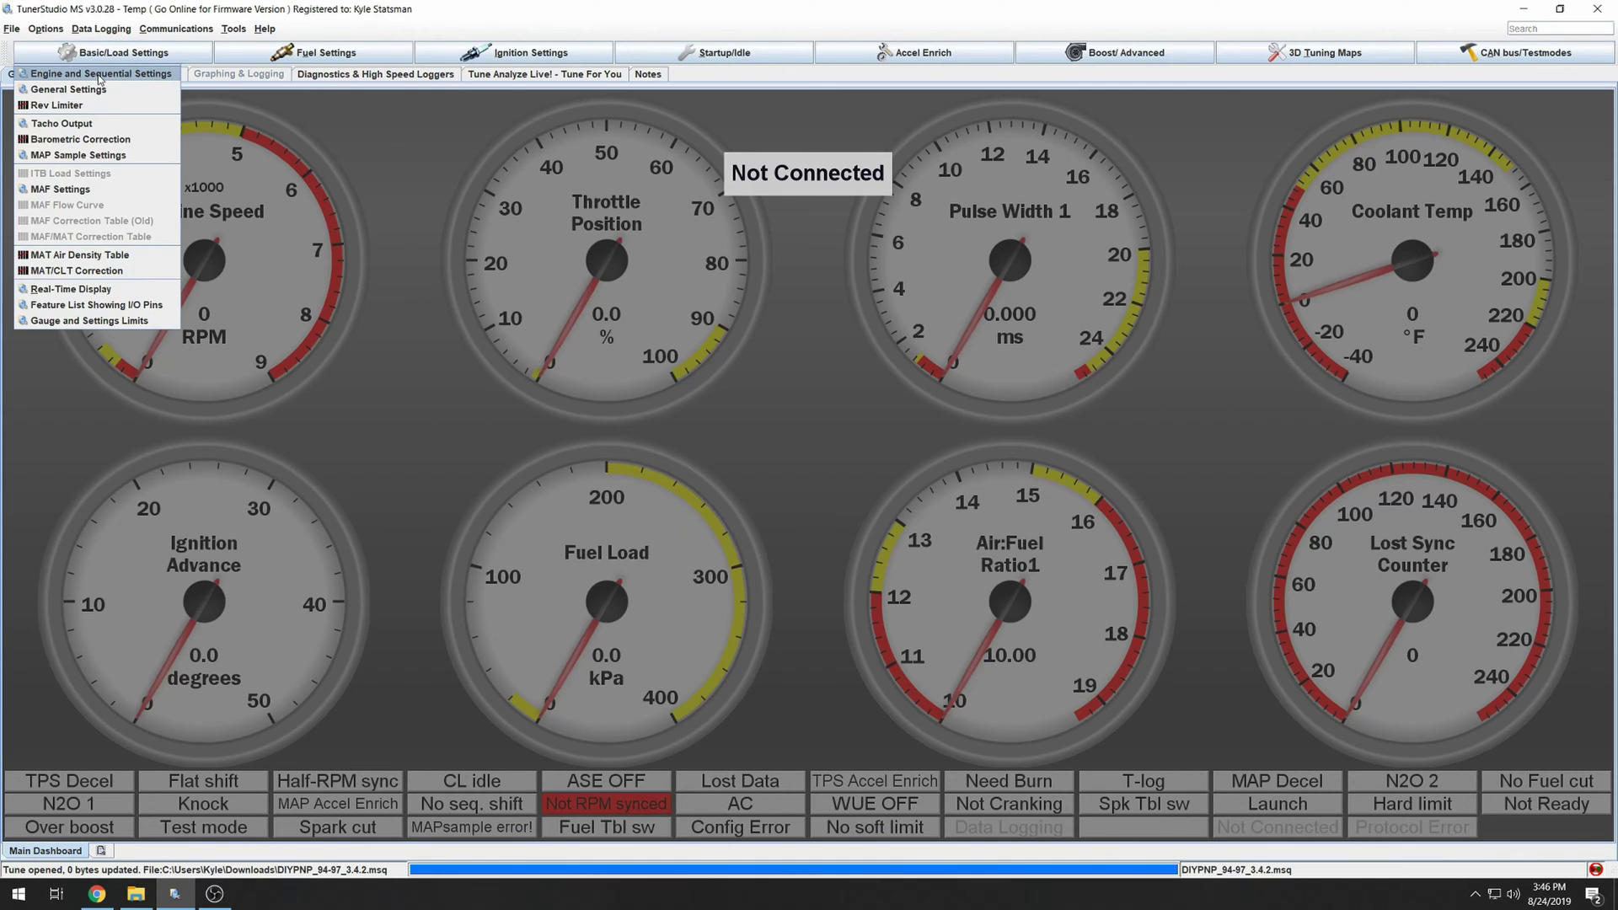
{"action": "left_click", "coordinate": [99, 75]}
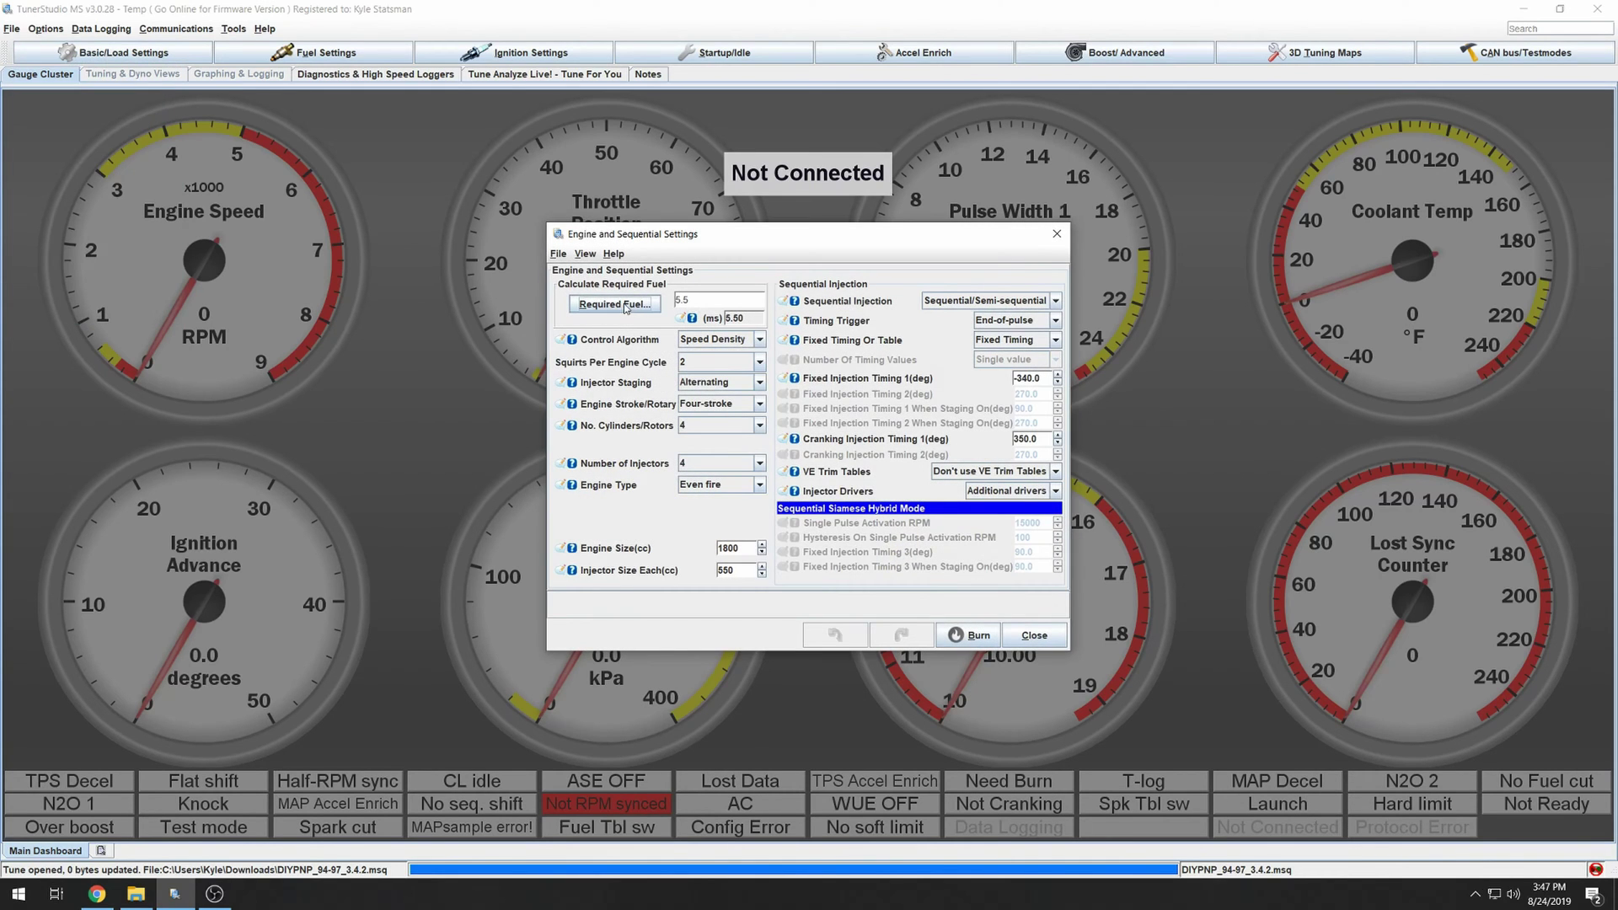
{"action": "left_click", "coordinate": [625, 305]}
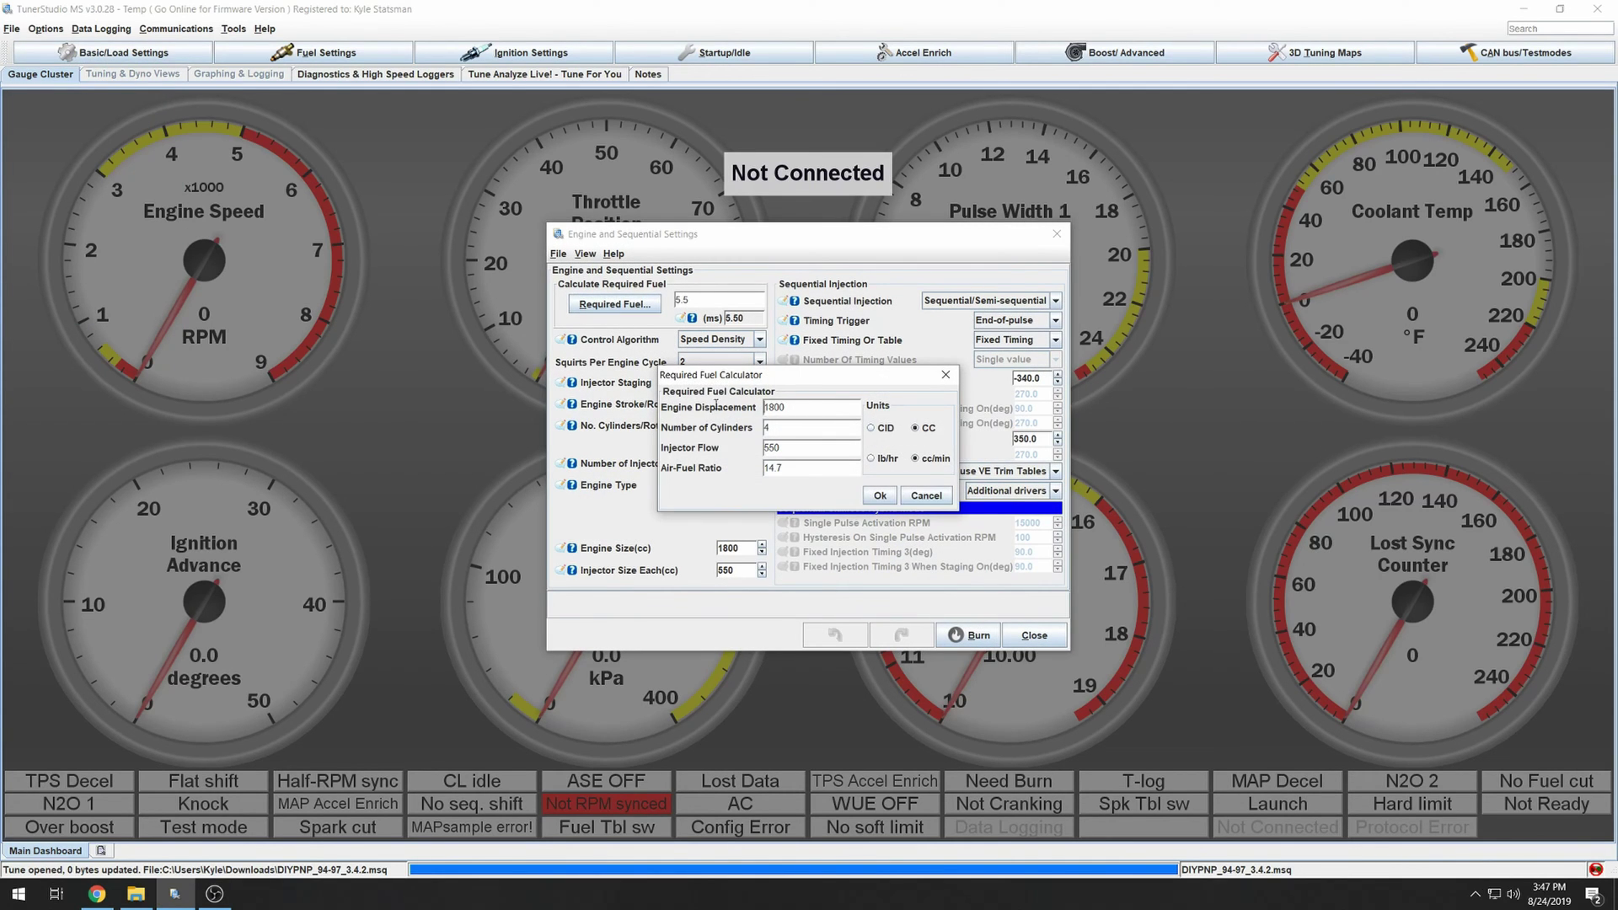
{"action": "key", "text": "ctrl+a"}
{"action": "type", "text": "1"}
{"action": "left_click", "coordinate": [803, 448]}
{"action": "type", "text": "2"}
{"action": "left_click", "coordinate": [879, 496]}
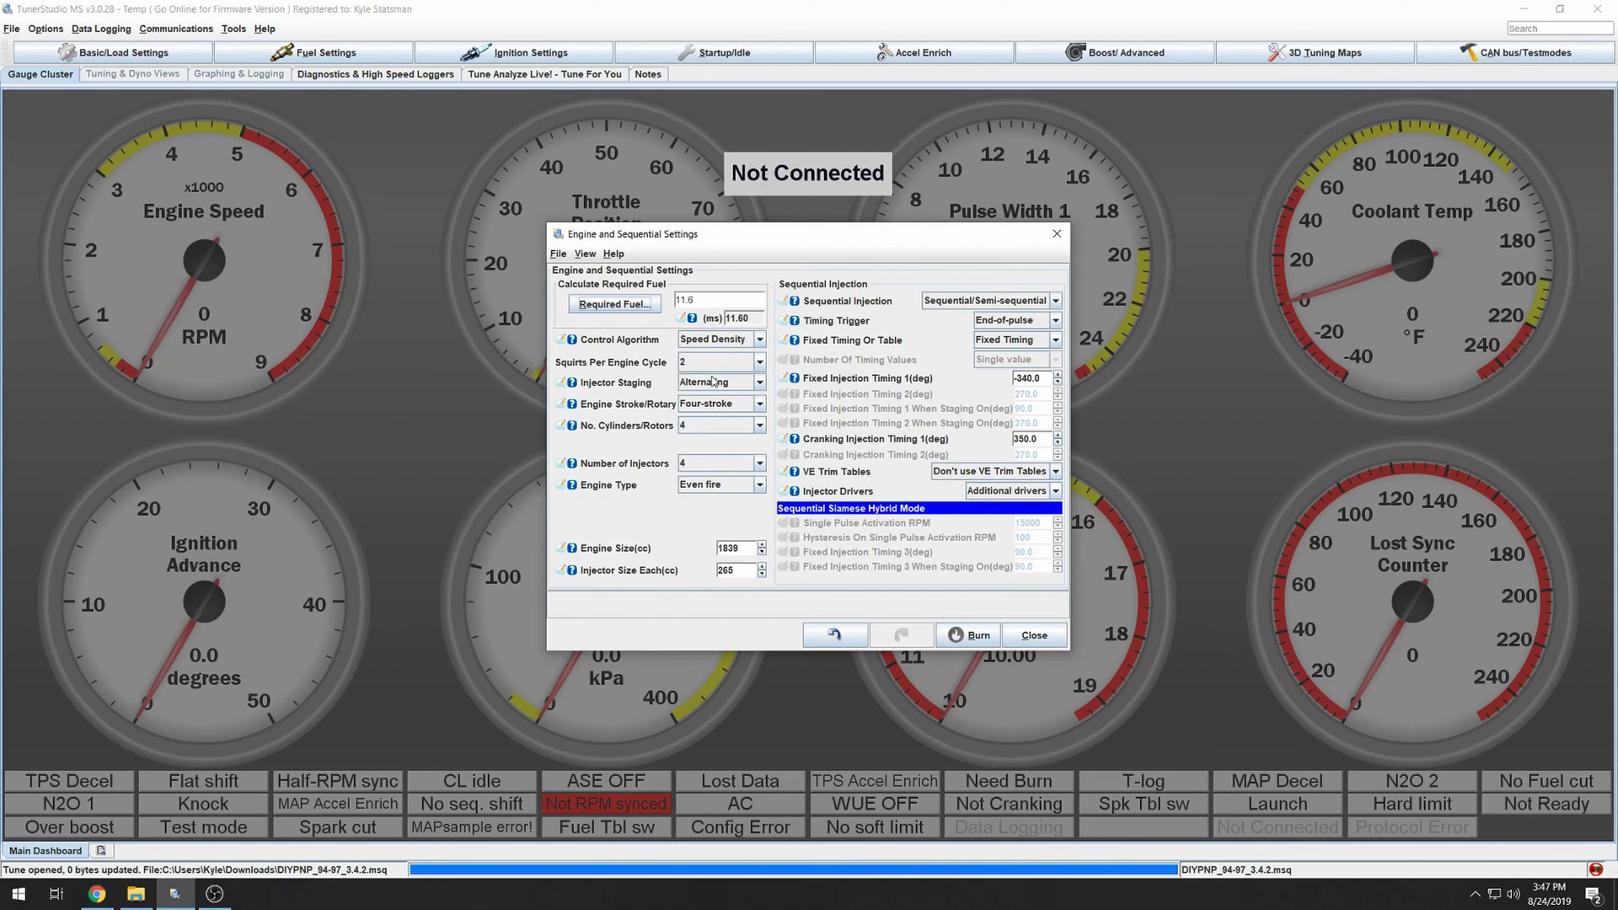
Step: Choose the injector staging and the number of squirts per engine cycle in the engine settings
{"action": "left_click", "coordinate": [731, 383]}
{"action": "left_click", "coordinate": [708, 400]}
{"action": "left_click", "coordinate": [693, 364]}
{"action": "left_click", "coordinate": [707, 378]}
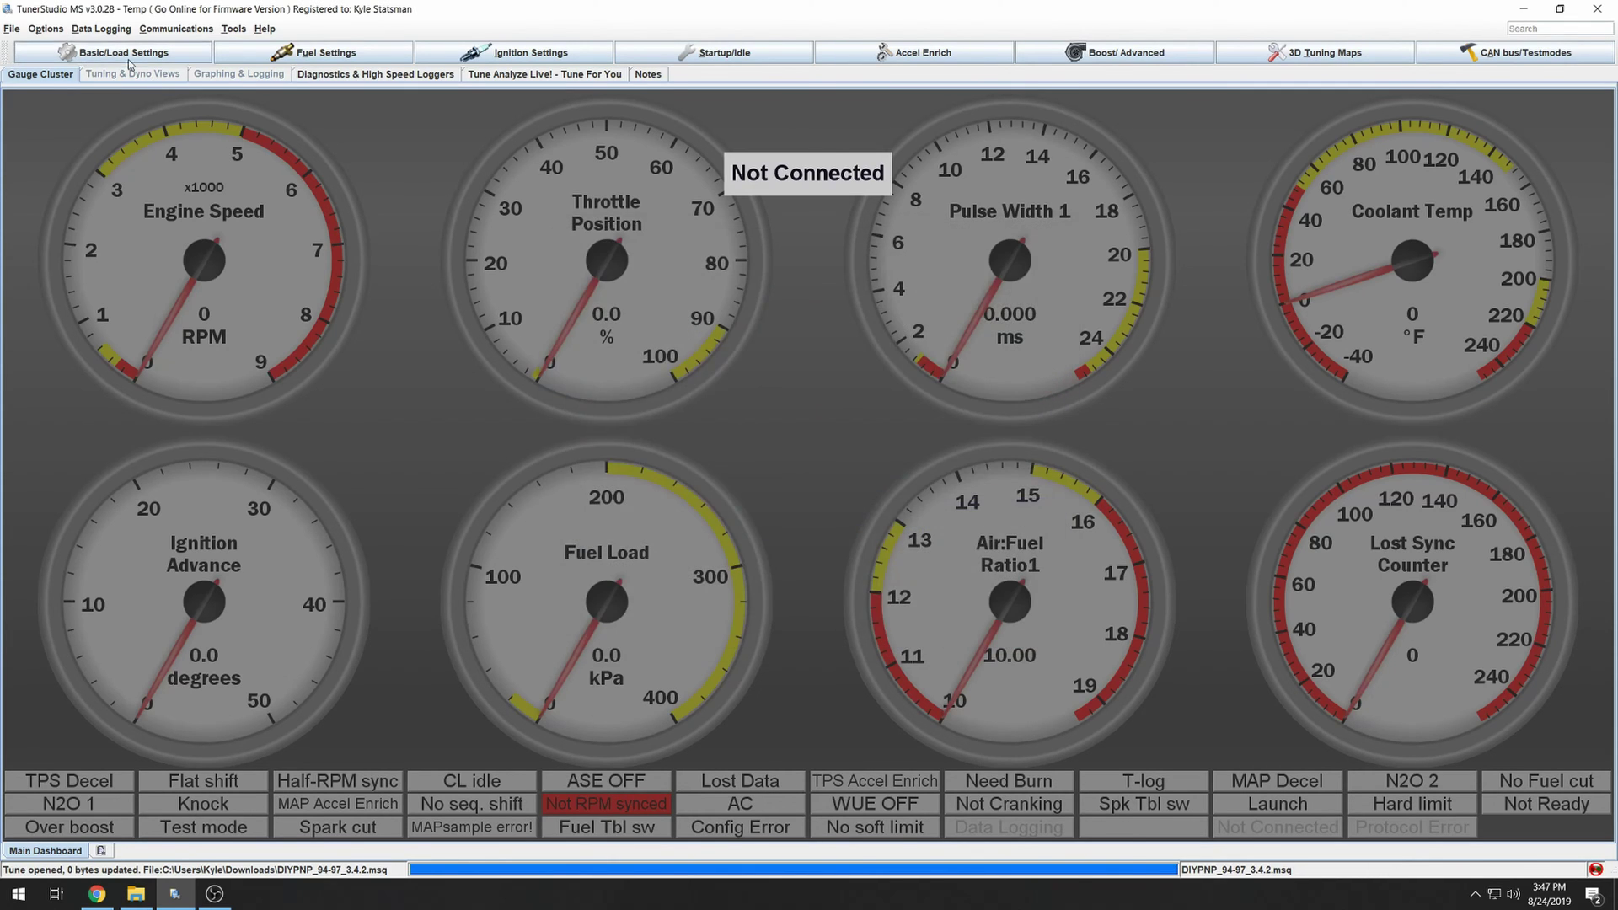
Step: Set the barometric correction in General Settings to Two Independent Sensors
{"action": "left_click", "coordinate": [129, 55]}
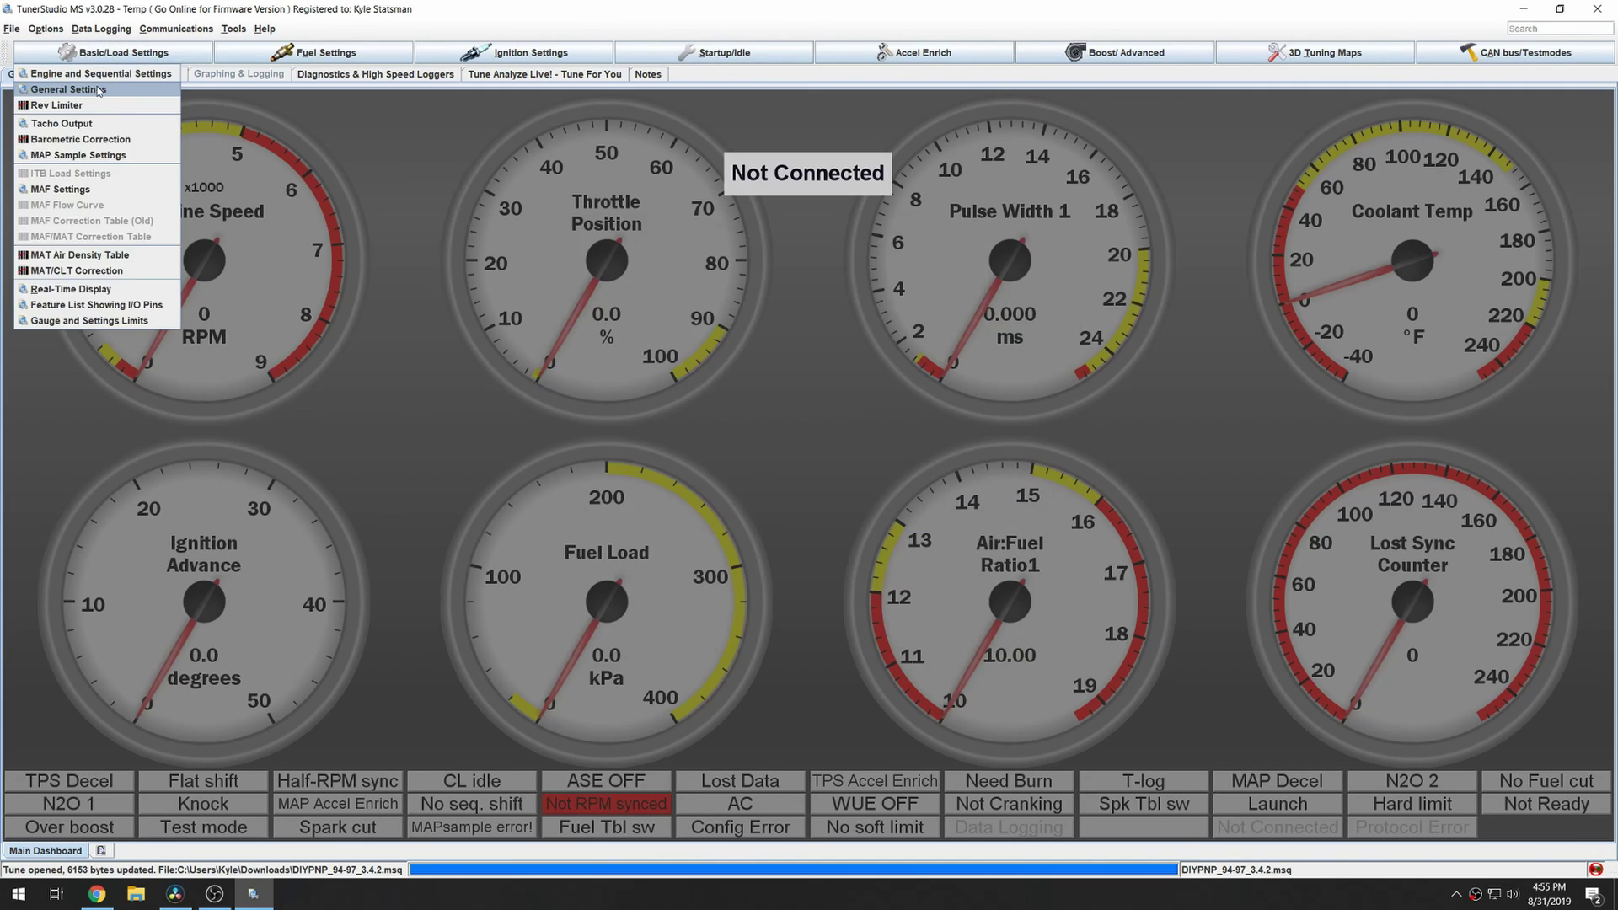
{"action": "left_click", "coordinate": [98, 90]}
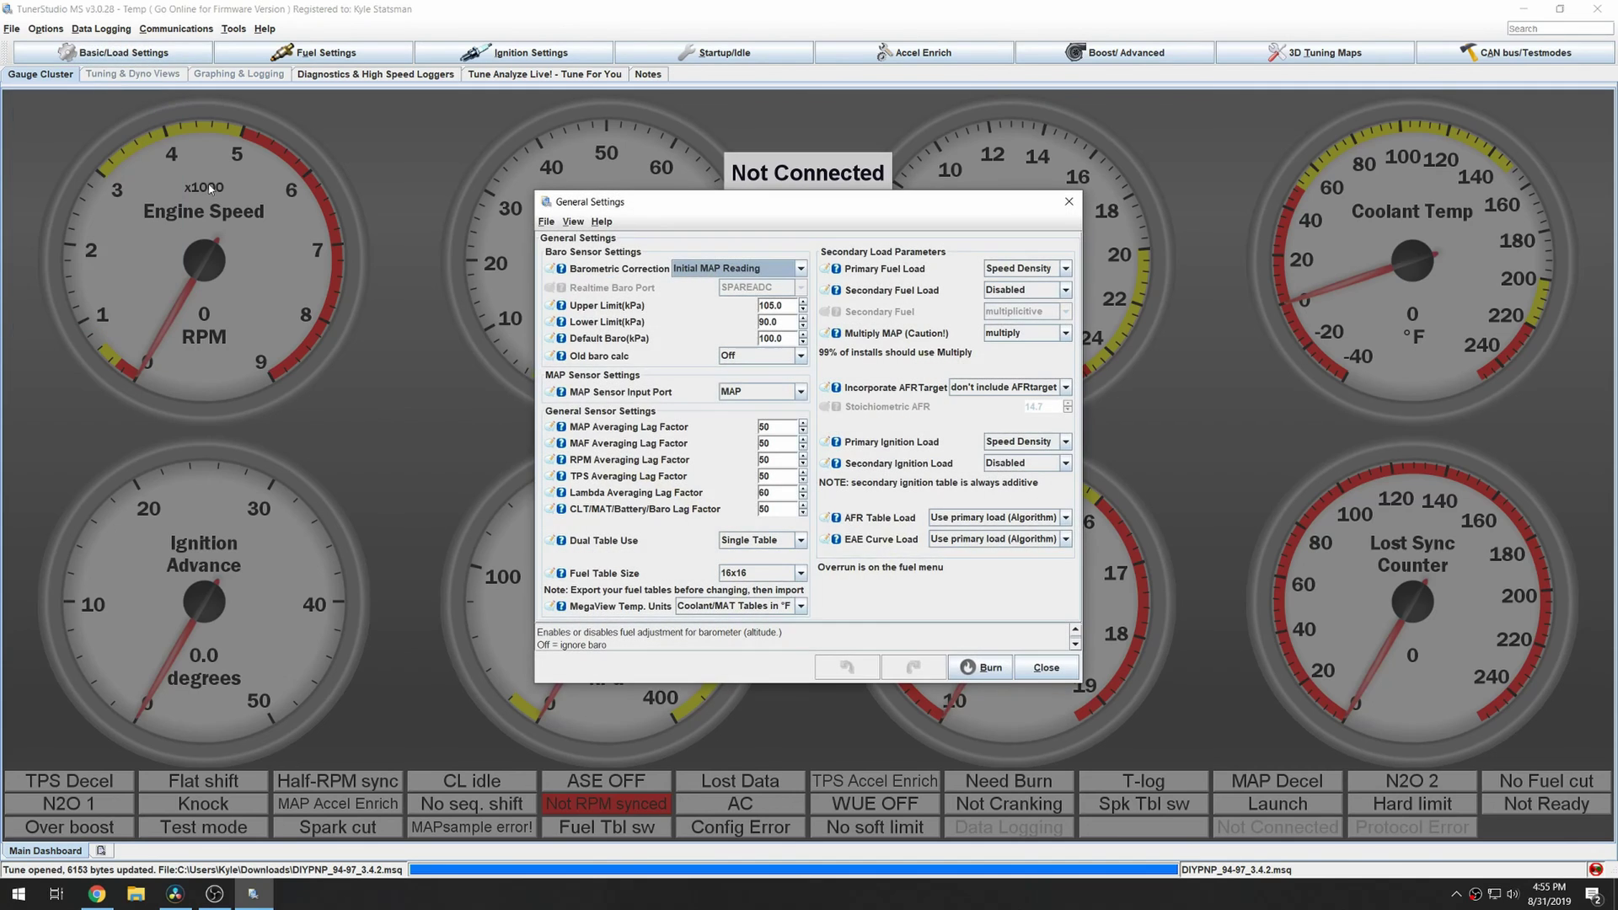
{"action": "left_click", "coordinate": [754, 271]}
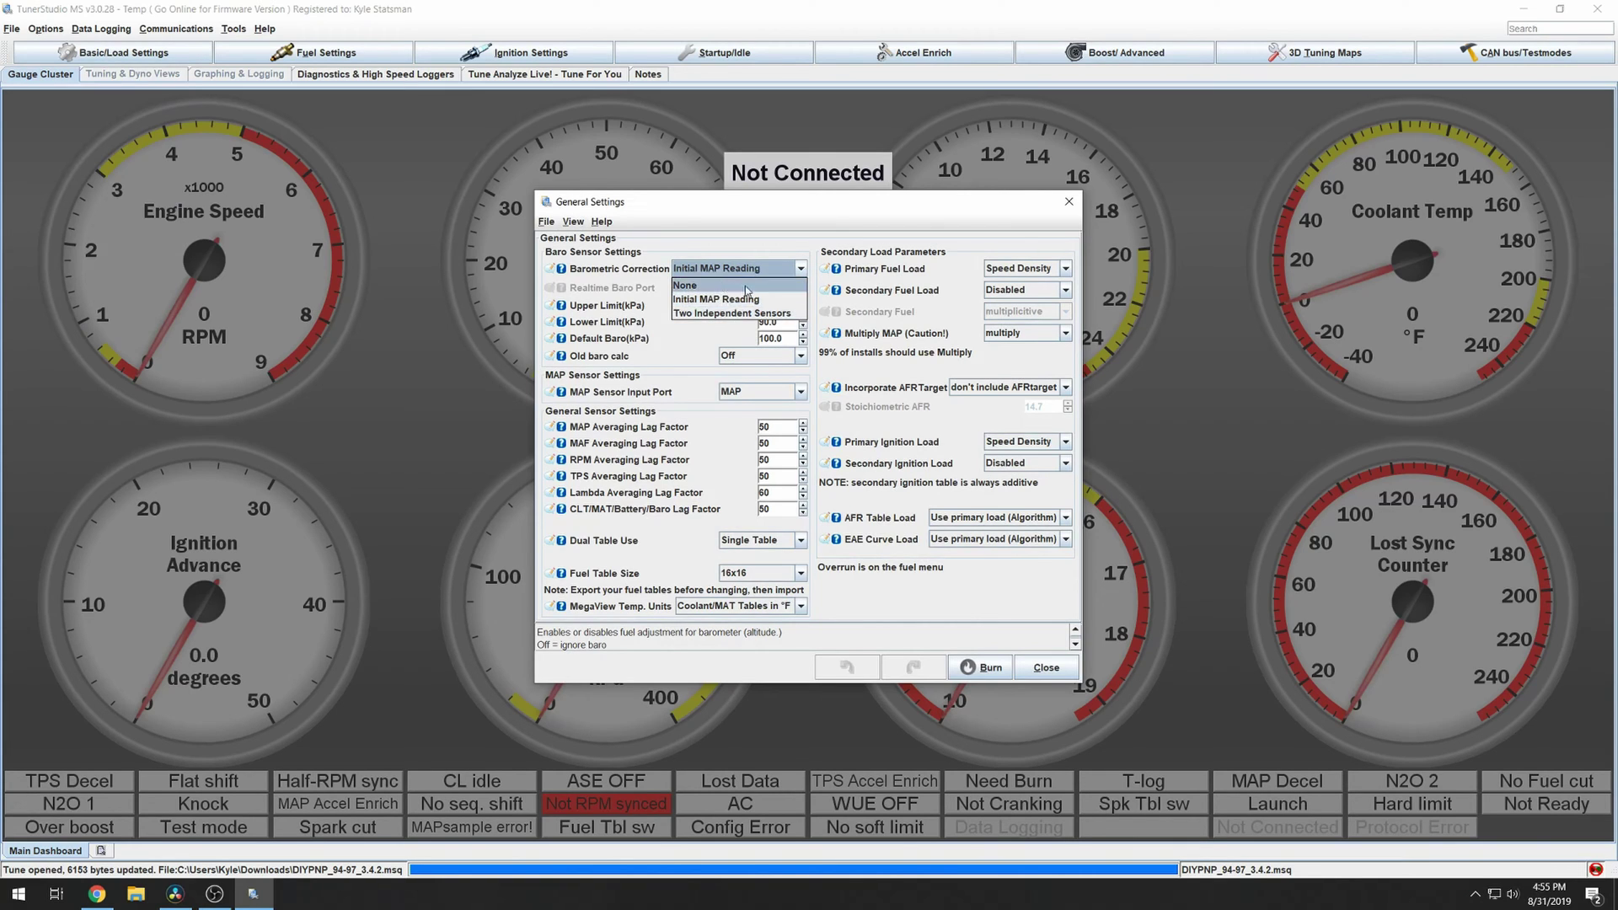
{"action": "left_click", "coordinate": [731, 263]}
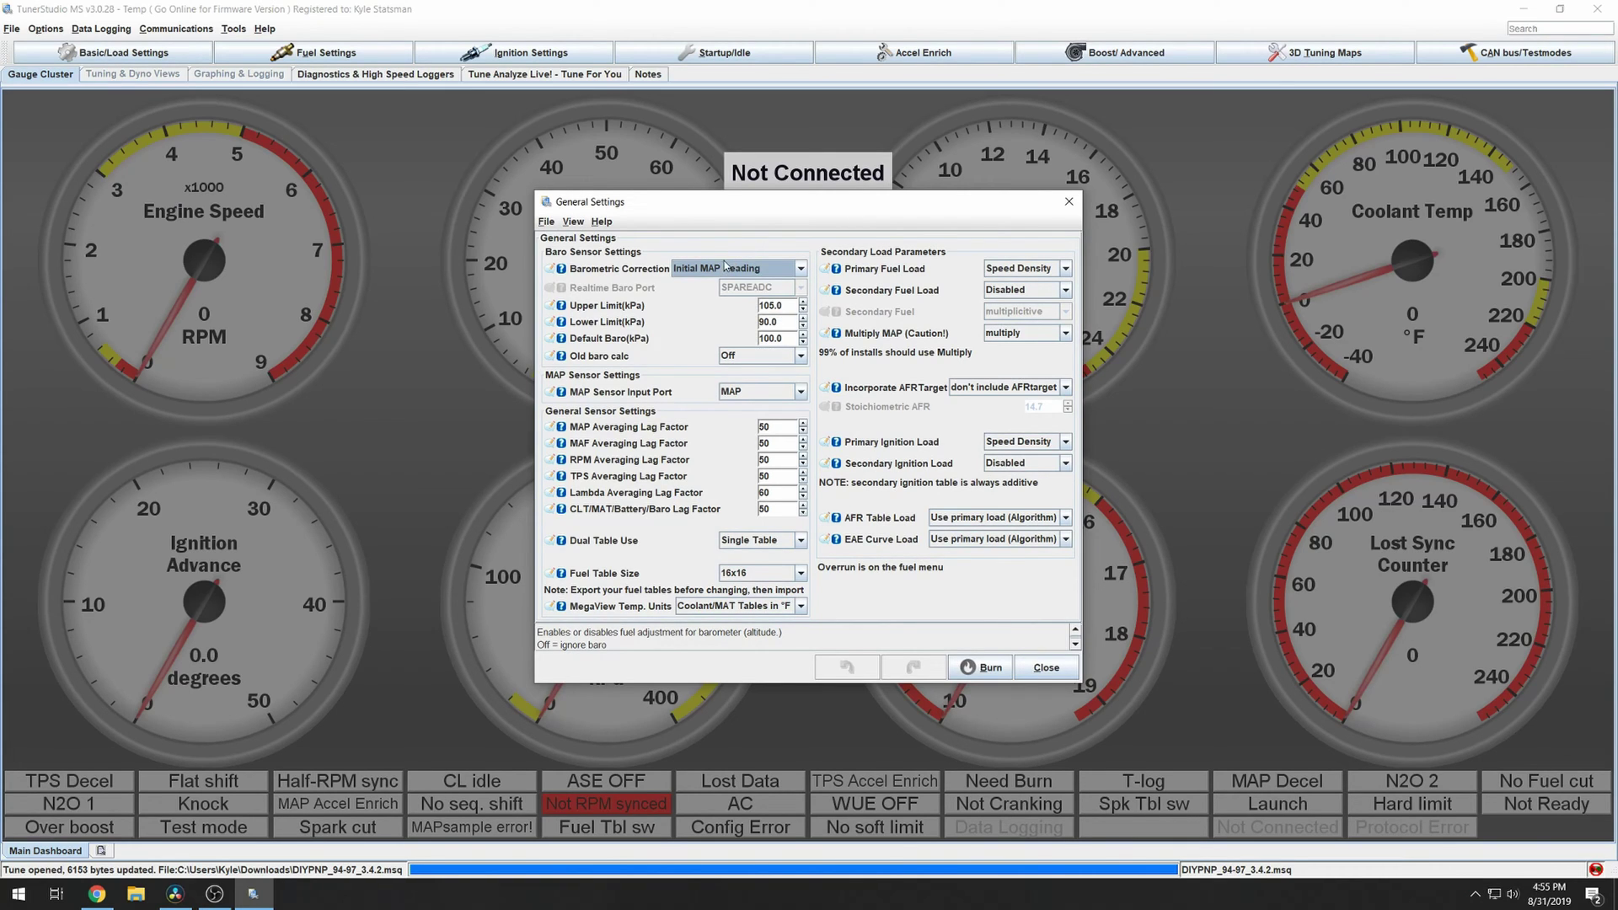
{"action": "left_click", "coordinate": [723, 274]}
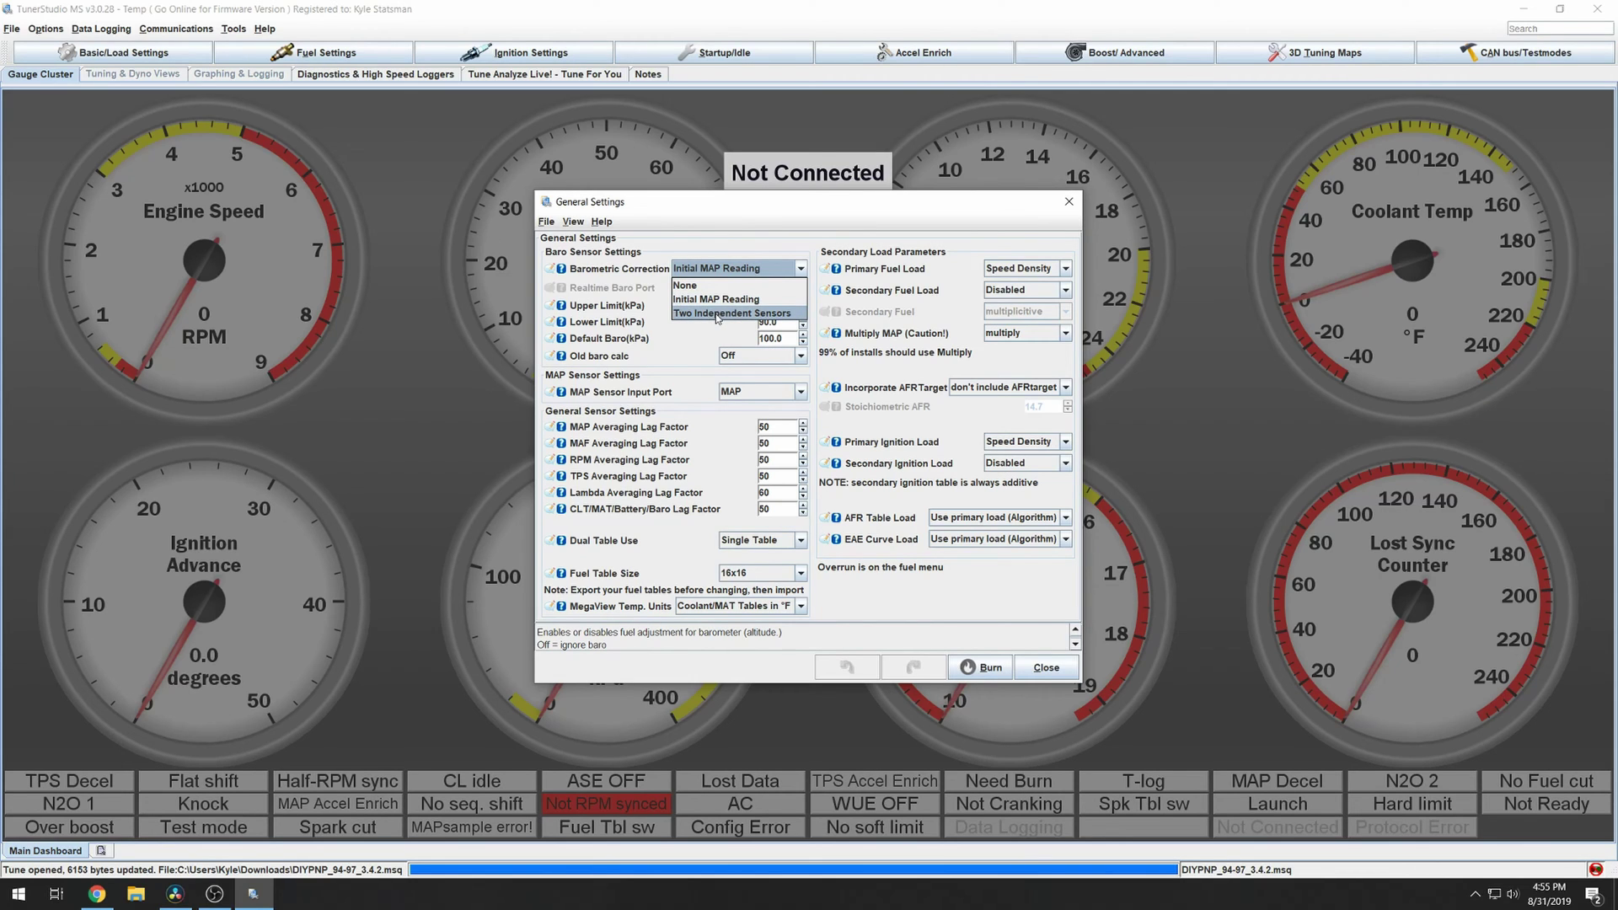
{"action": "left_click", "coordinate": [717, 315]}
Step: Assign the MAP input as the realtime baro port in the baro sensor settings
{"action": "left_click", "coordinate": [753, 292]}
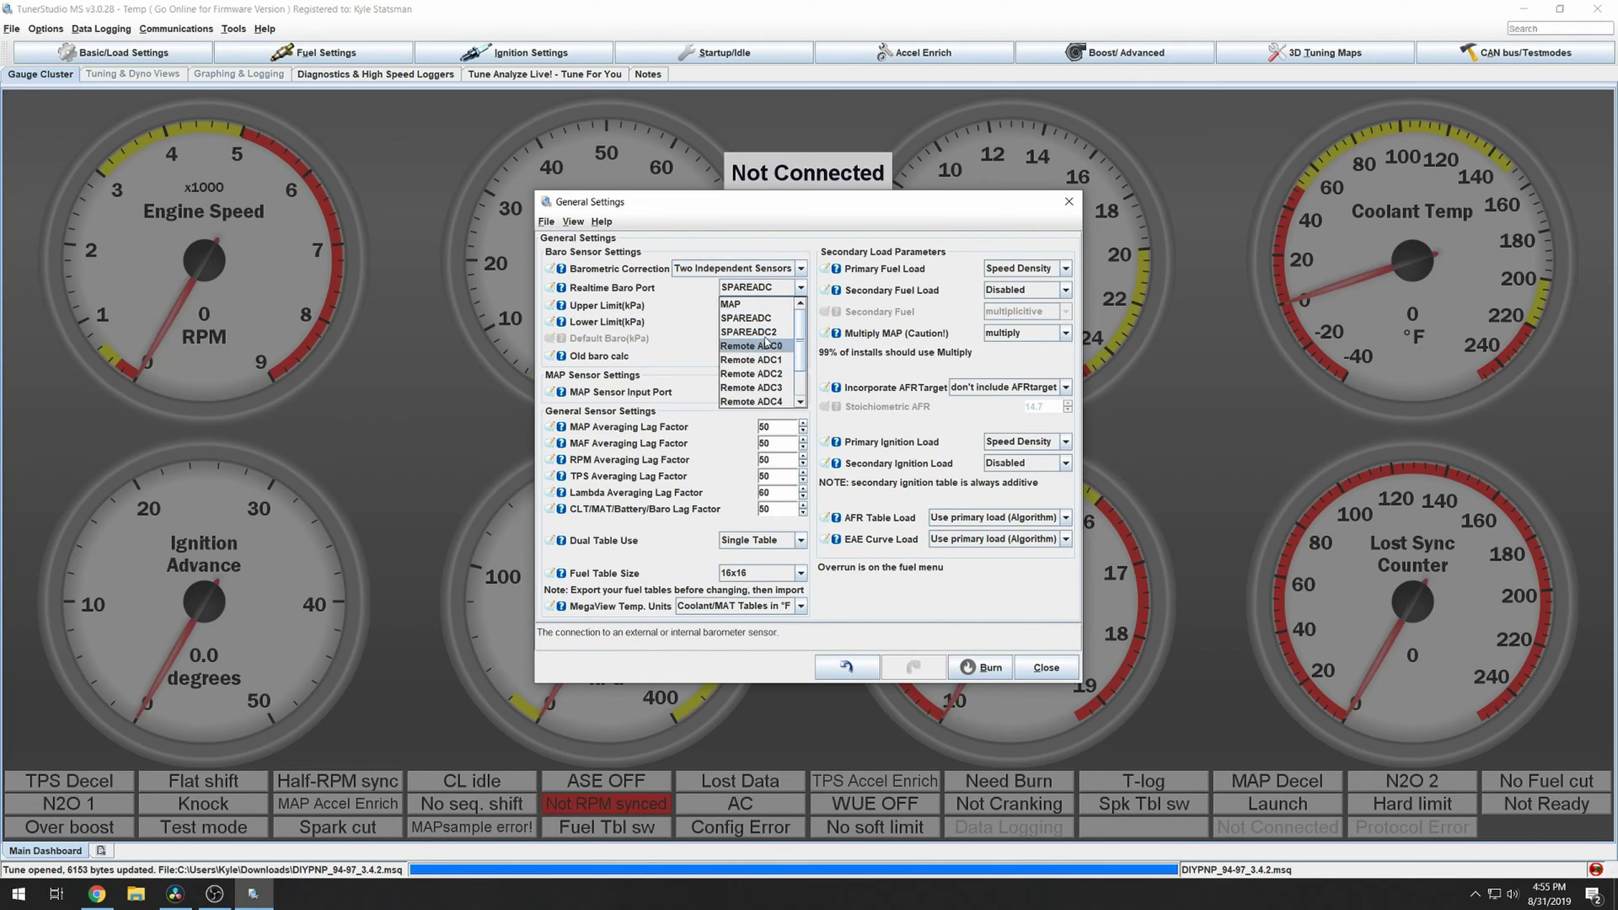
{"action": "scroll", "coordinate": [766, 308], "scroll_direction": "down", "scroll_amount": 1}
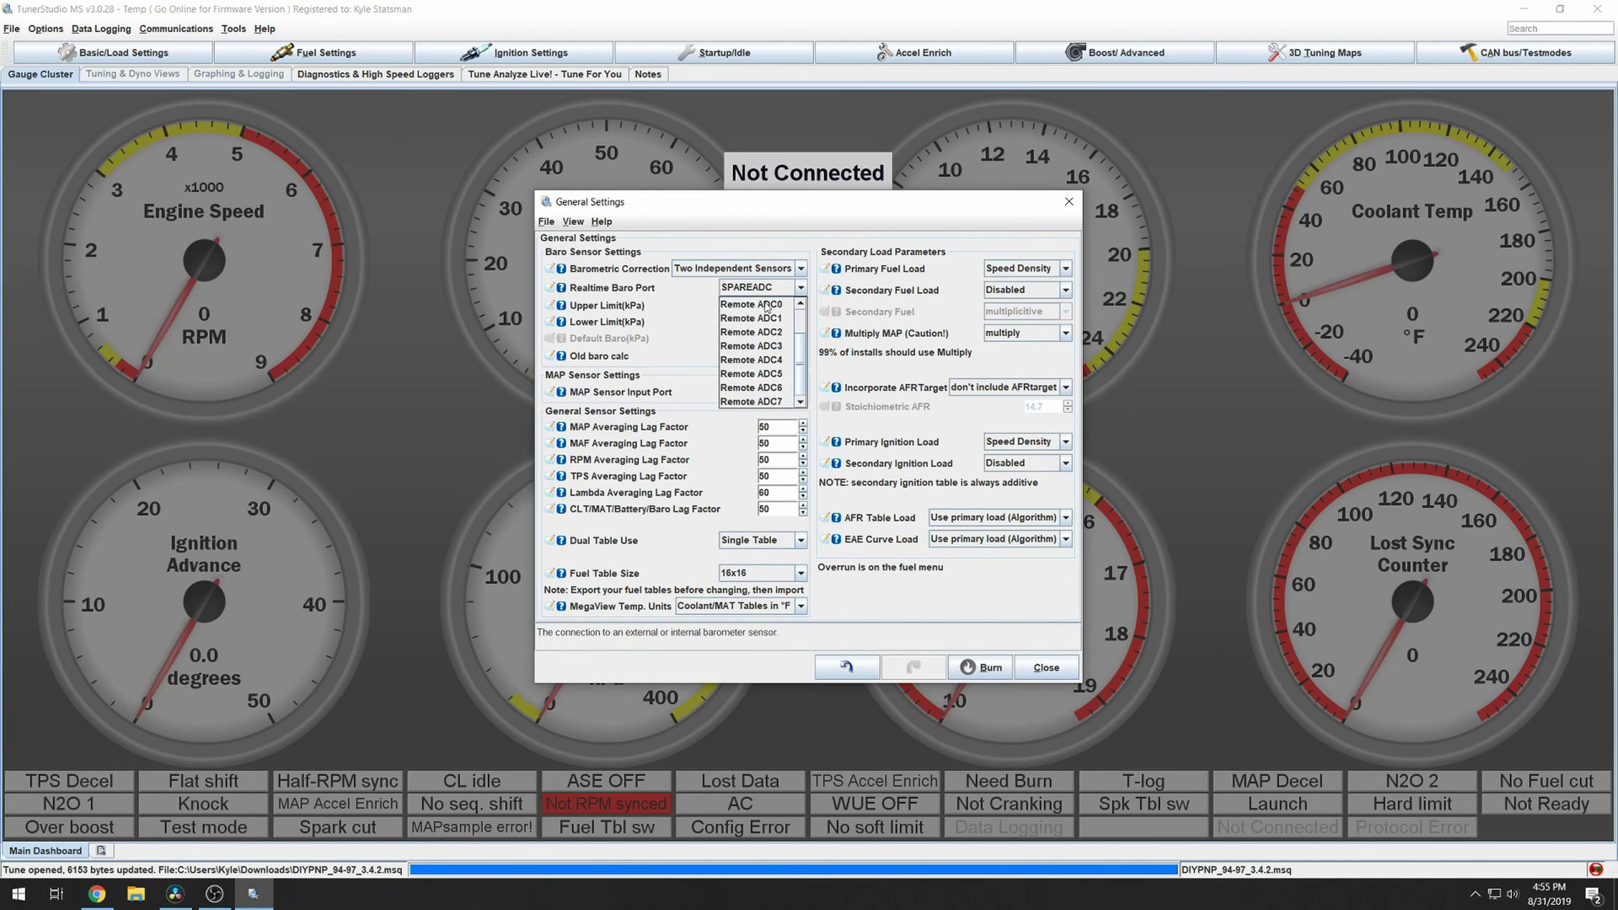
{"action": "scroll", "coordinate": [759, 308], "scroll_direction": "up", "scroll_amount": 1}
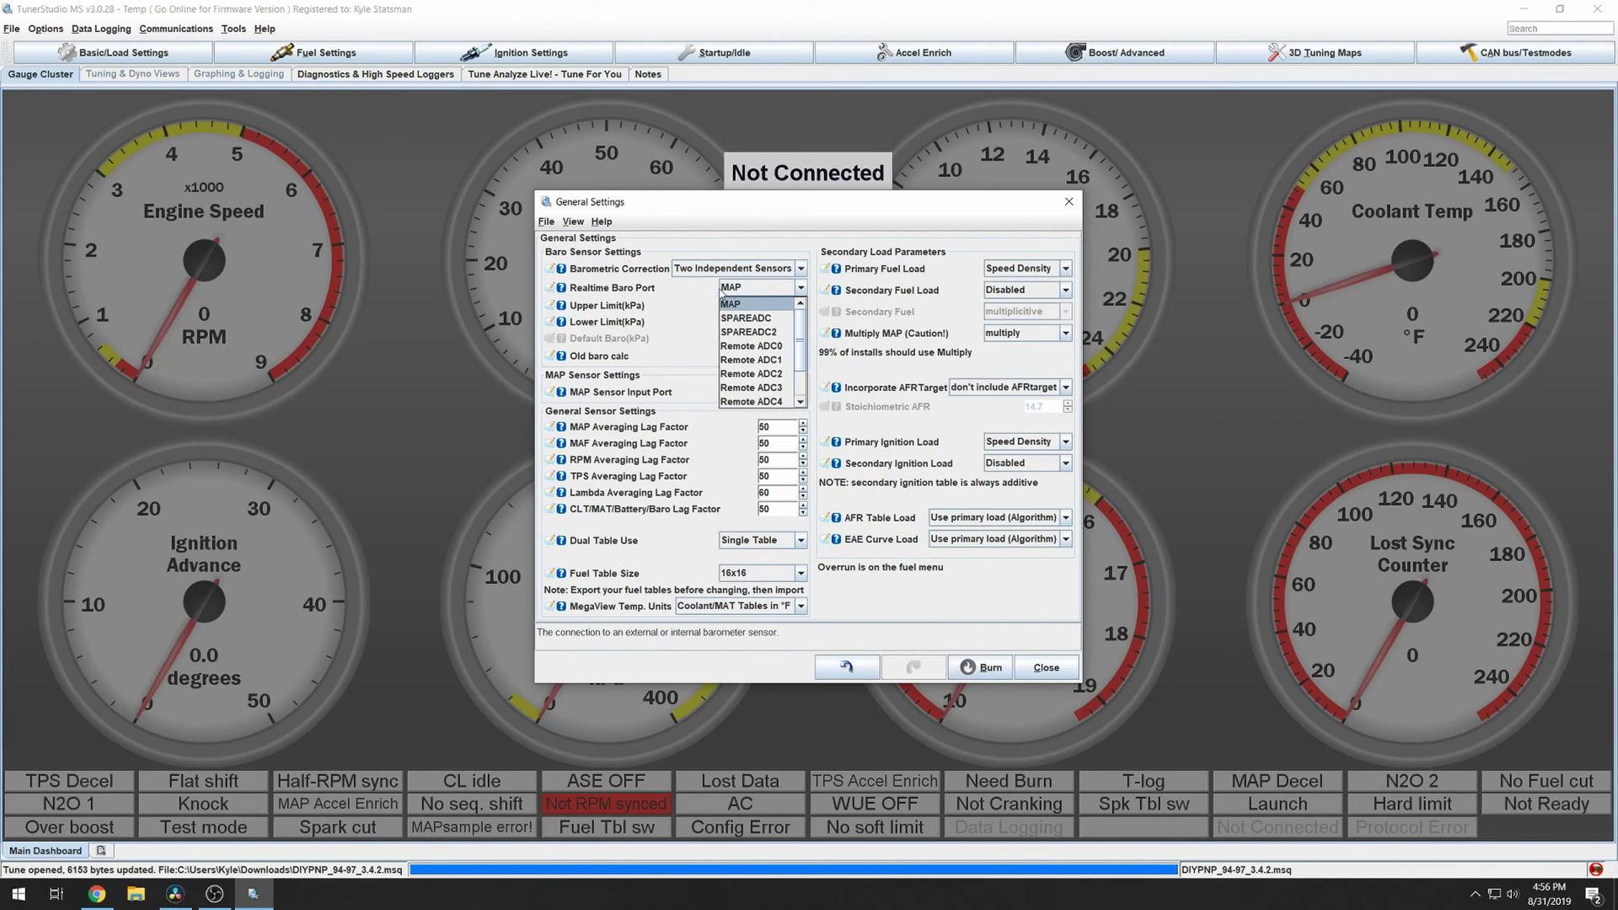
{"action": "left_click", "coordinate": [769, 292]}
{"action": "left_click", "coordinate": [733, 275]}
{"action": "left_click", "coordinate": [753, 257]}
{"action": "left_click", "coordinate": [738, 287]}
{"action": "left_click", "coordinate": [742, 290]}
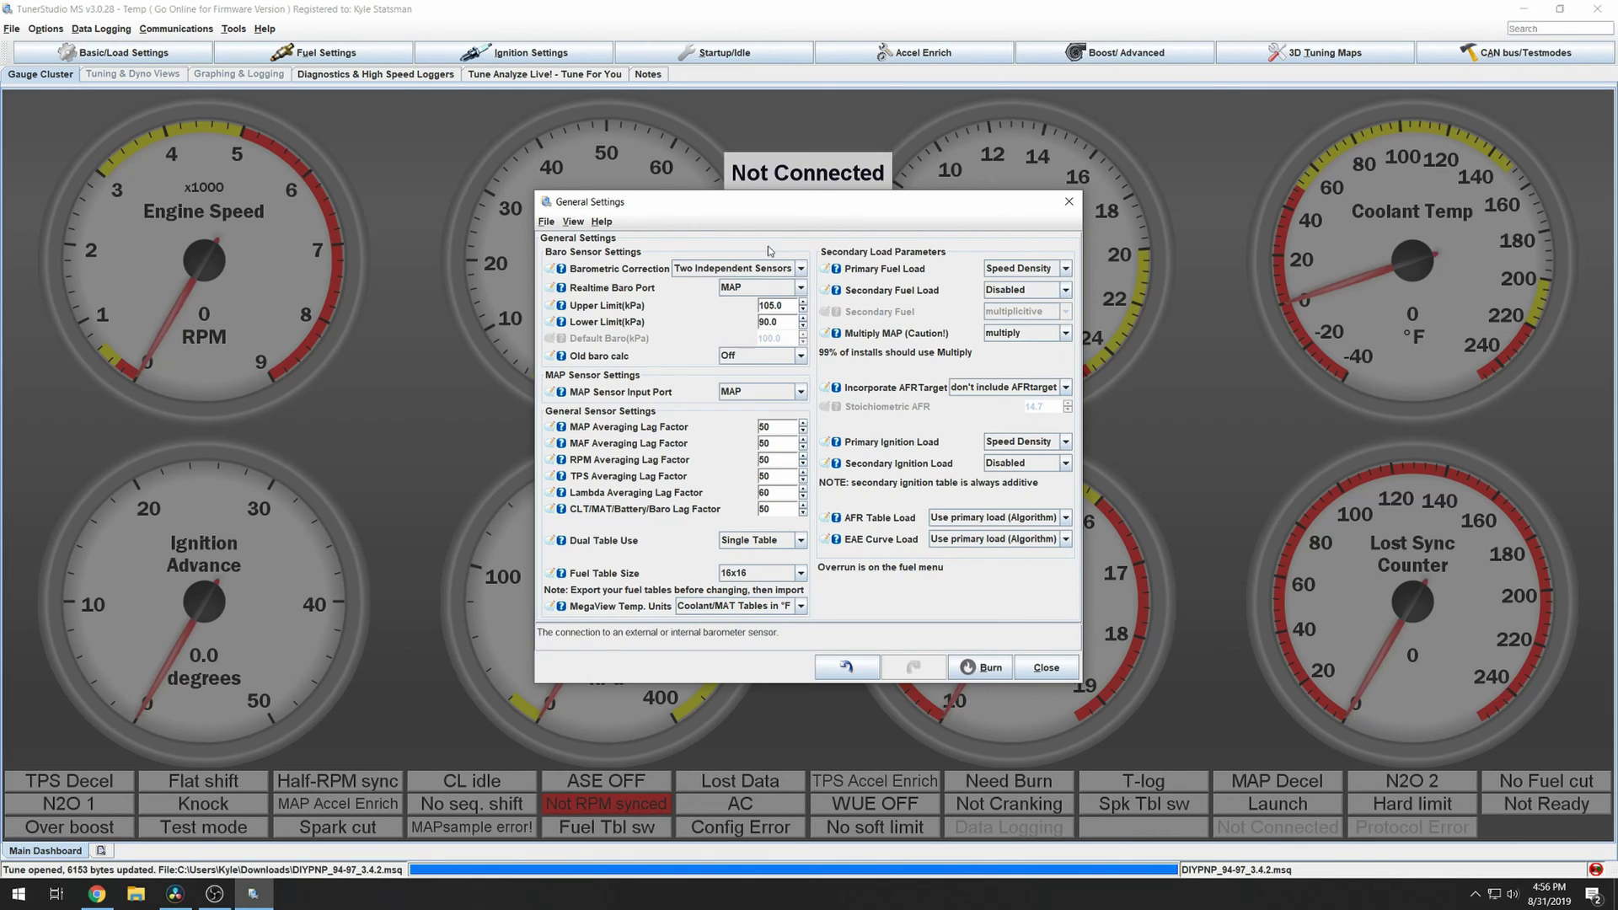
{"action": "left_click", "coordinate": [760, 293]}
{"action": "left_click", "coordinate": [748, 290]}
{"action": "left_click", "coordinate": [772, 293]}
{"action": "left_click", "coordinate": [773, 238]}
Step: Set the old baro calc to Off and choose the Incorporate AFRTarget option for the fuel calculation
{"action": "left_click", "coordinate": [764, 361]}
{"action": "left_click", "coordinate": [763, 371]}
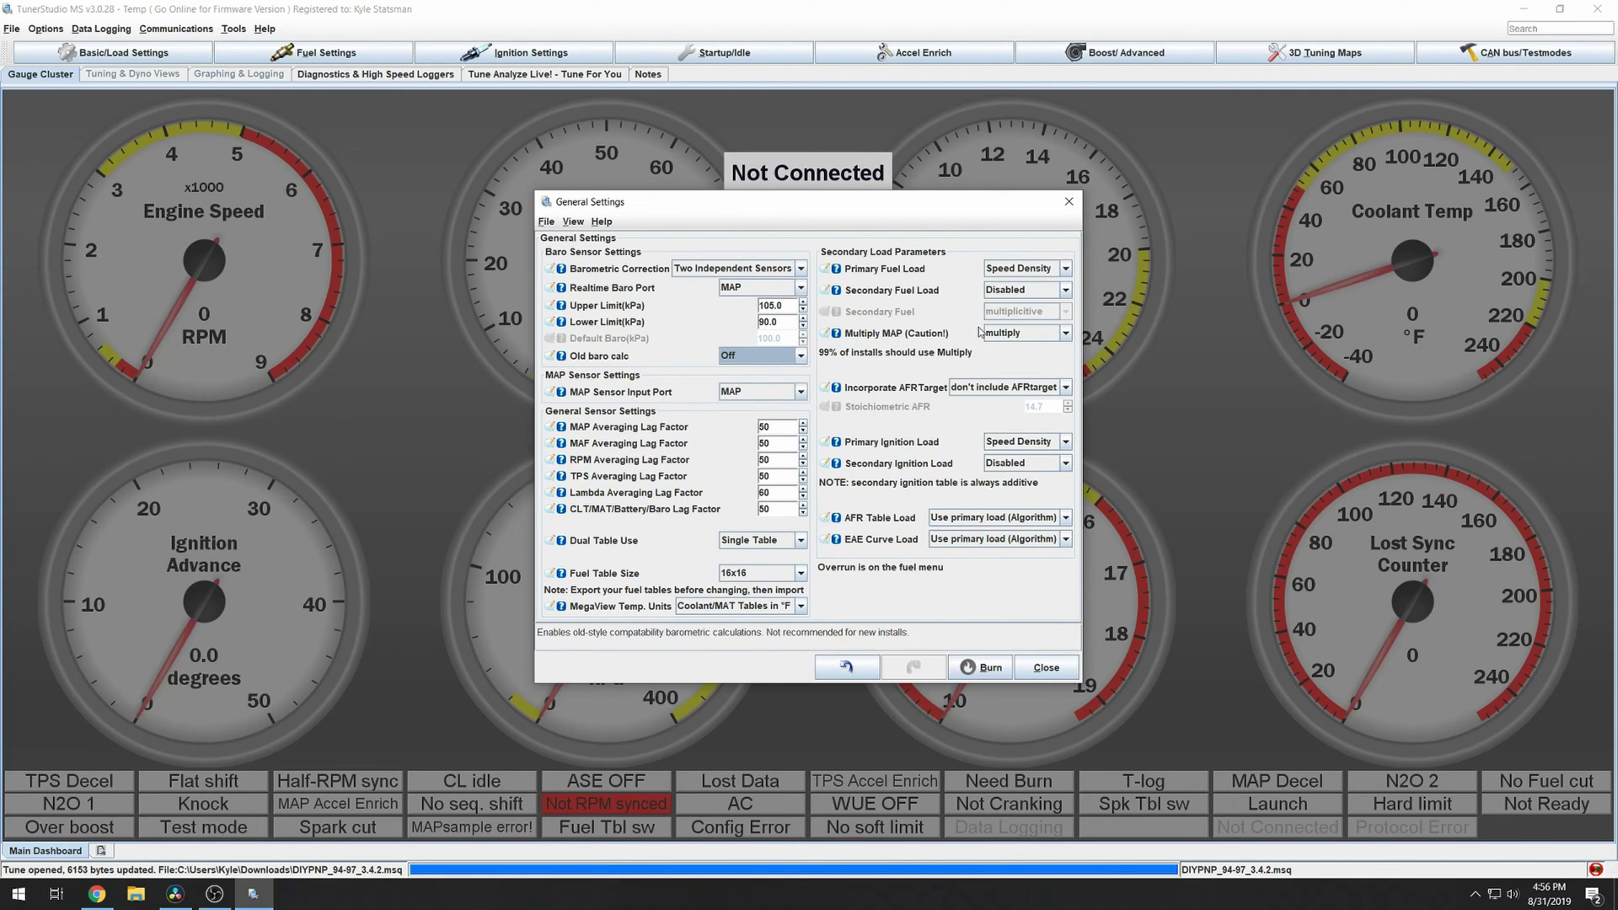
{"action": "left_click", "coordinate": [1009, 387]}
{"action": "left_click", "coordinate": [1024, 412]}
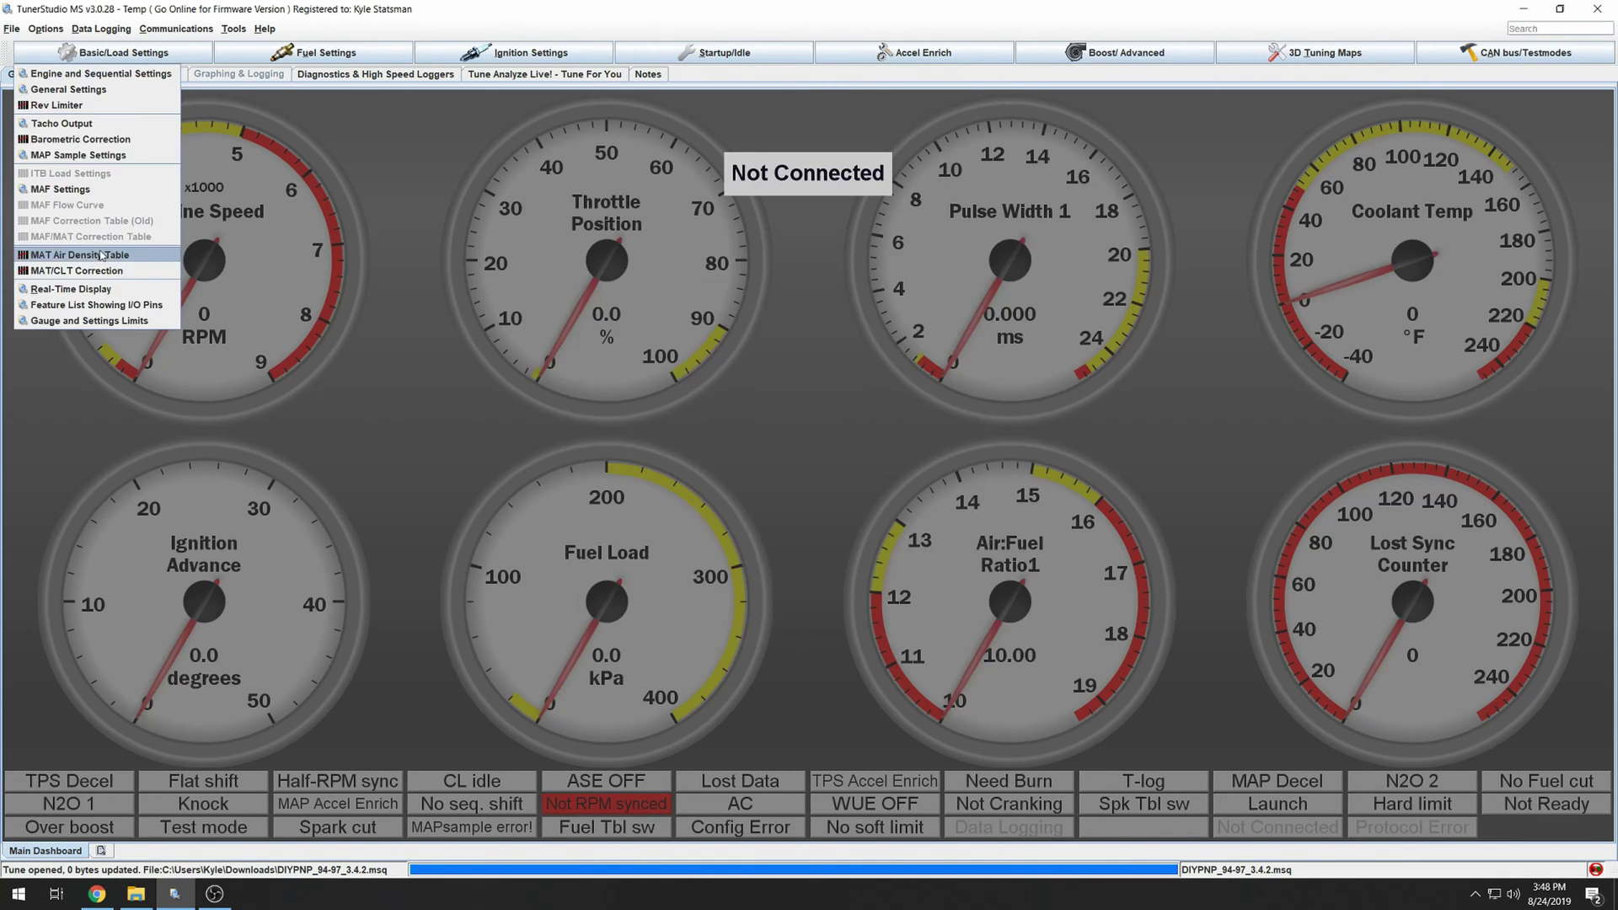
Step: Set every correction value in the MAT Air Density Table to 100 and close the table
{"action": "left_click", "coordinate": [85, 249]}
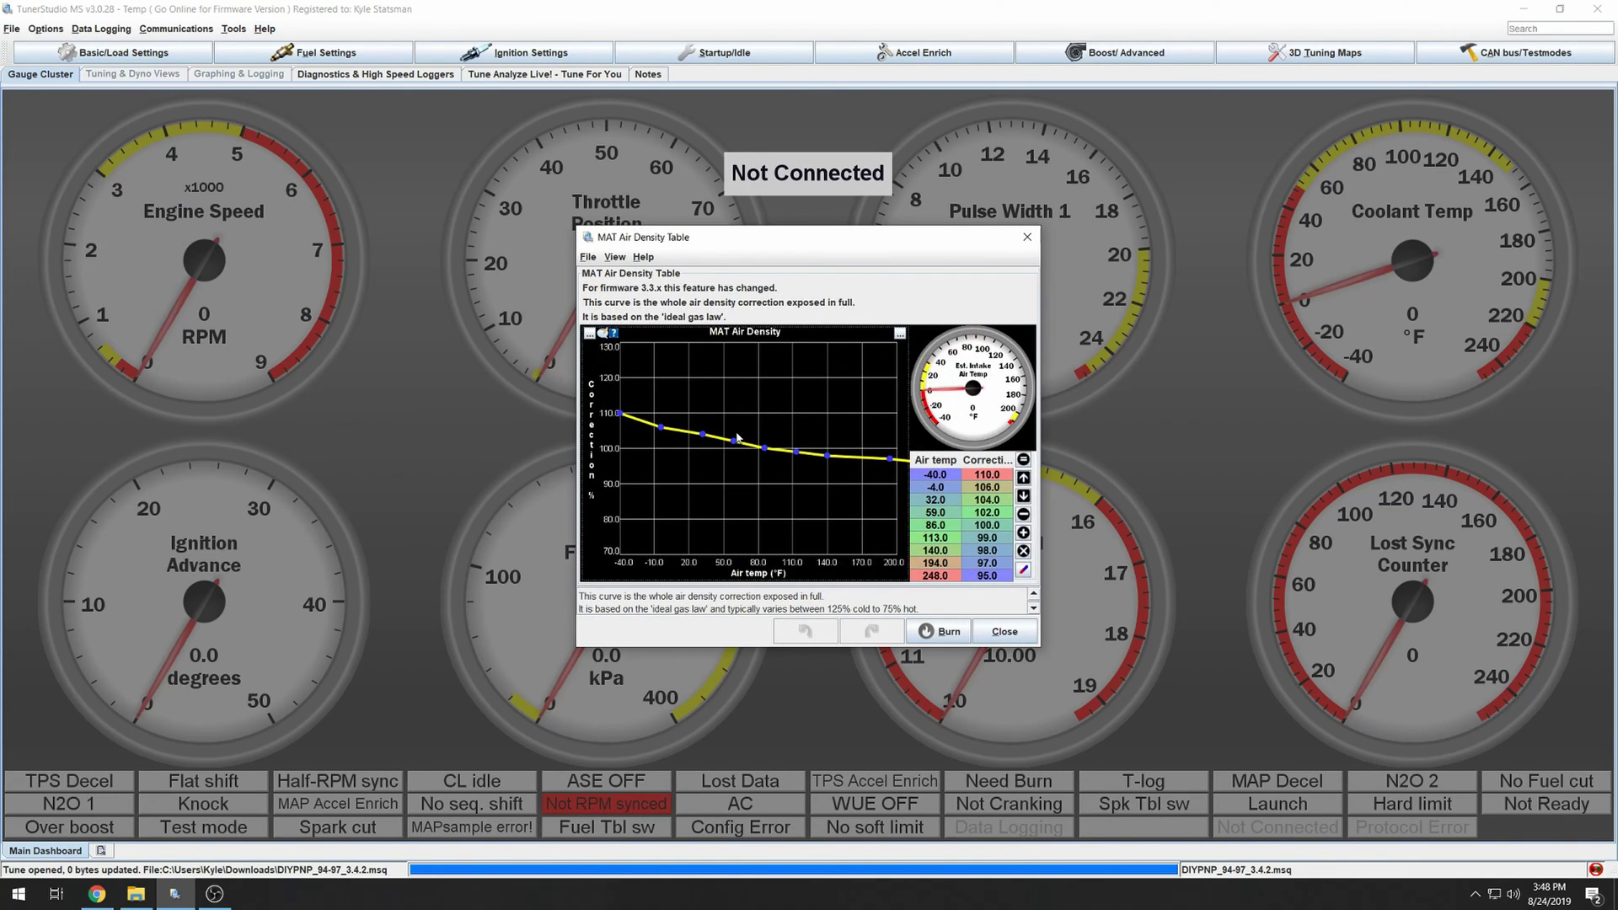
{"action": "left_click_drag", "start_coordinate": [984, 476], "coordinate": [997, 576]}
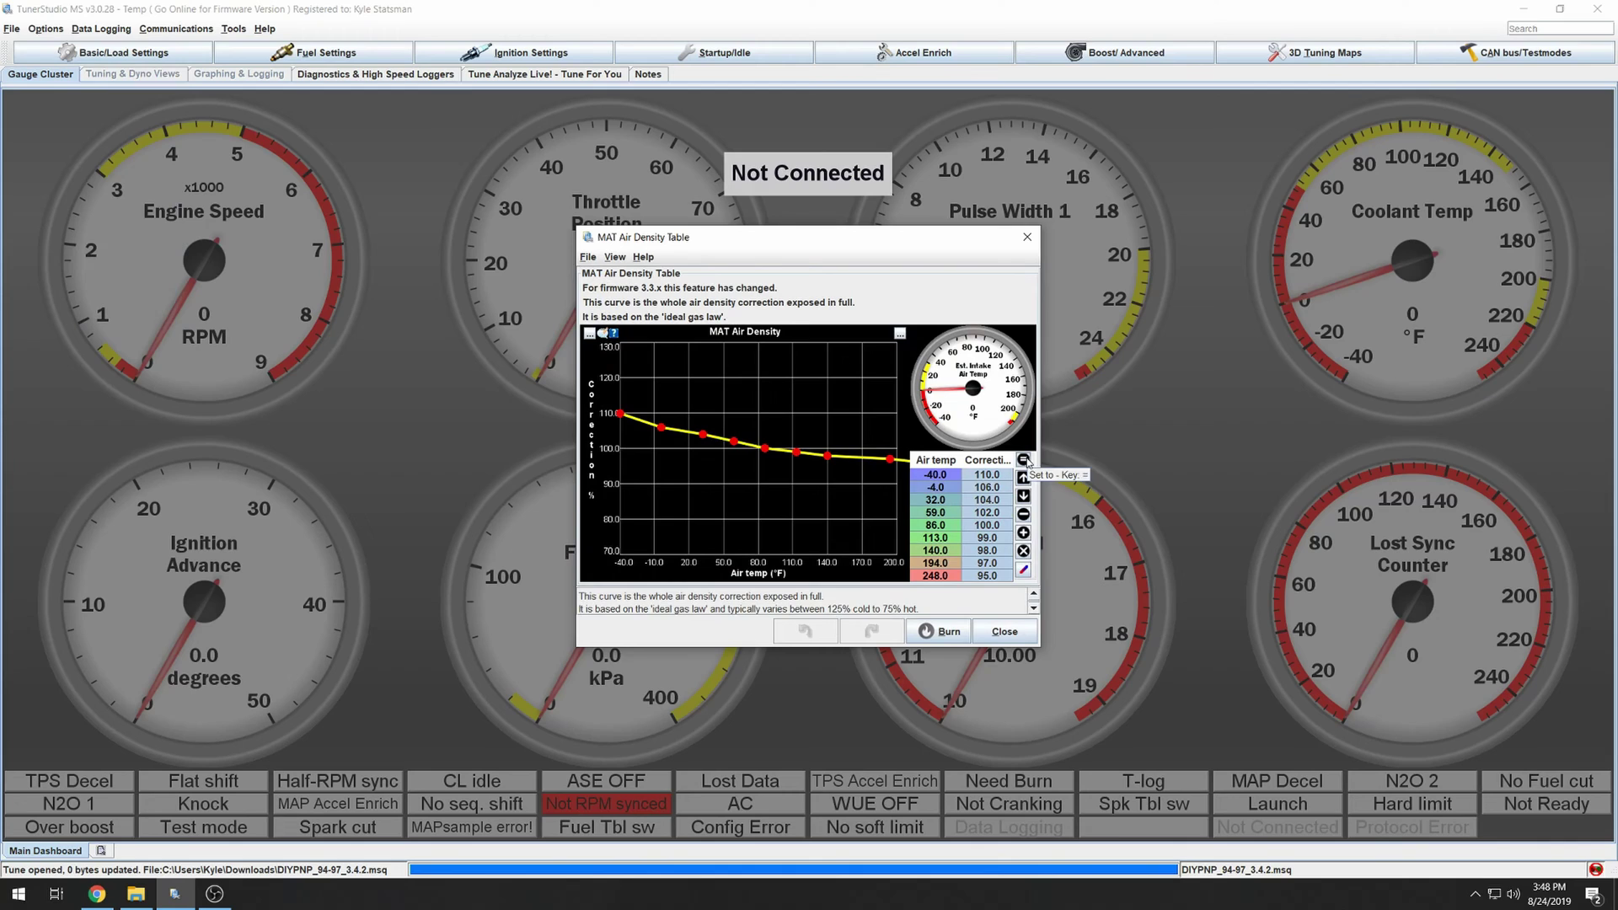
{"action": "left_click", "coordinate": [1023, 460]}
{"action": "type", "text": "100"}
{"action": "left_click", "coordinate": [781, 471]}
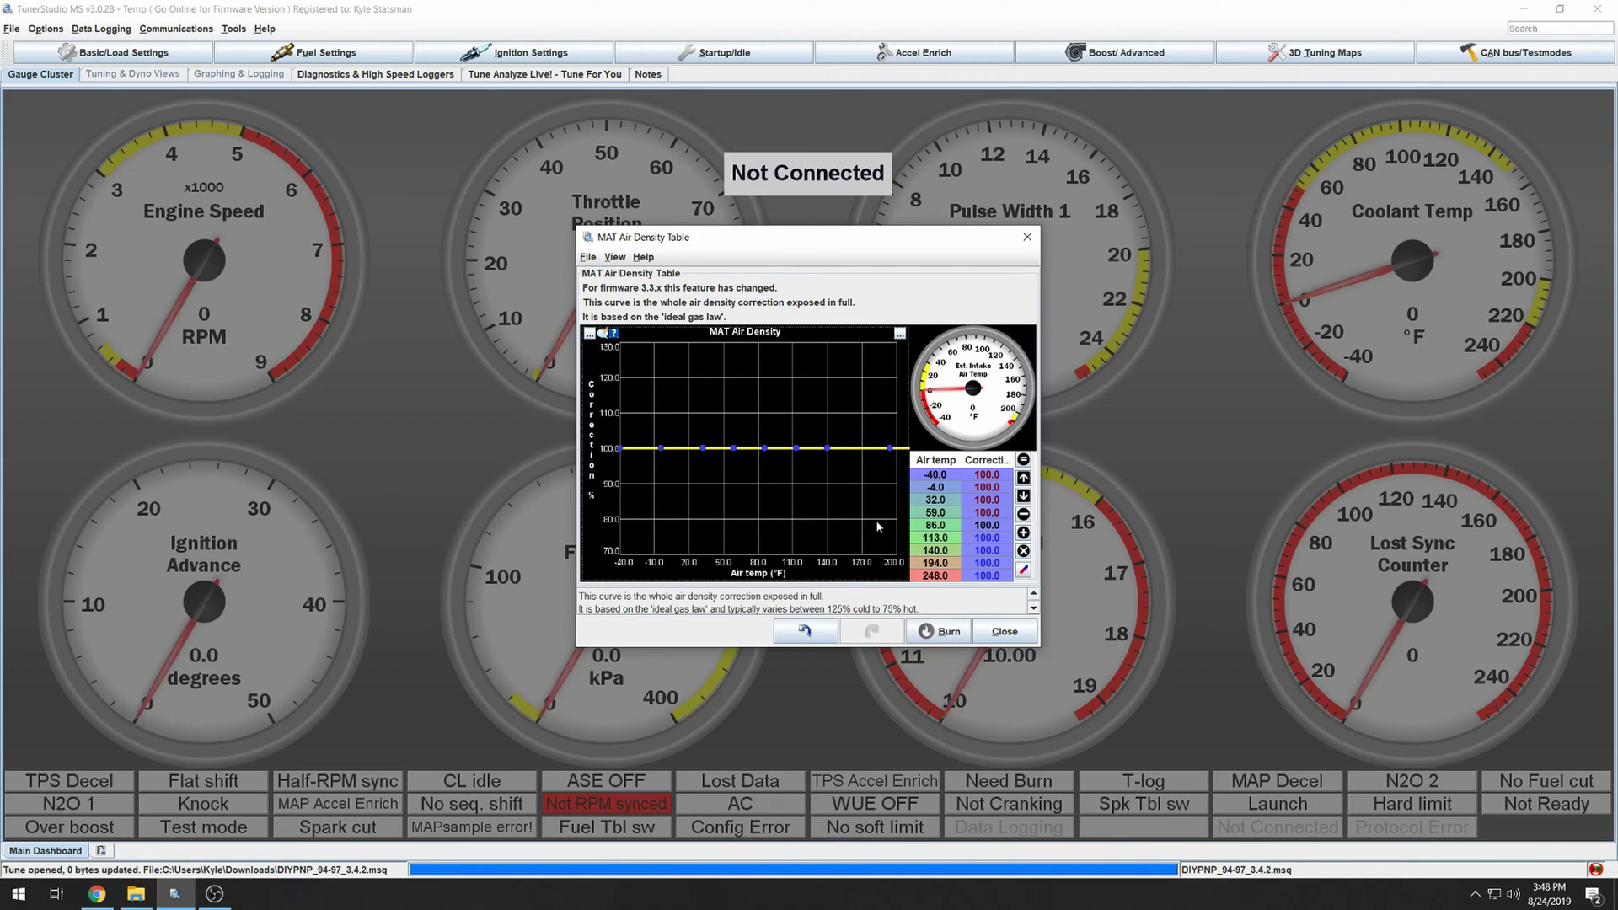
{"action": "left_click", "coordinate": [1014, 633]}
Step: Set the EGO sensor type in EGO Control to Single Wide Band
{"action": "left_click", "coordinate": [312, 53]}
{"action": "left_click", "coordinate": [276, 143]}
{"action": "left_click", "coordinate": [895, 281]}
{"action": "left_click", "coordinate": [890, 341]}
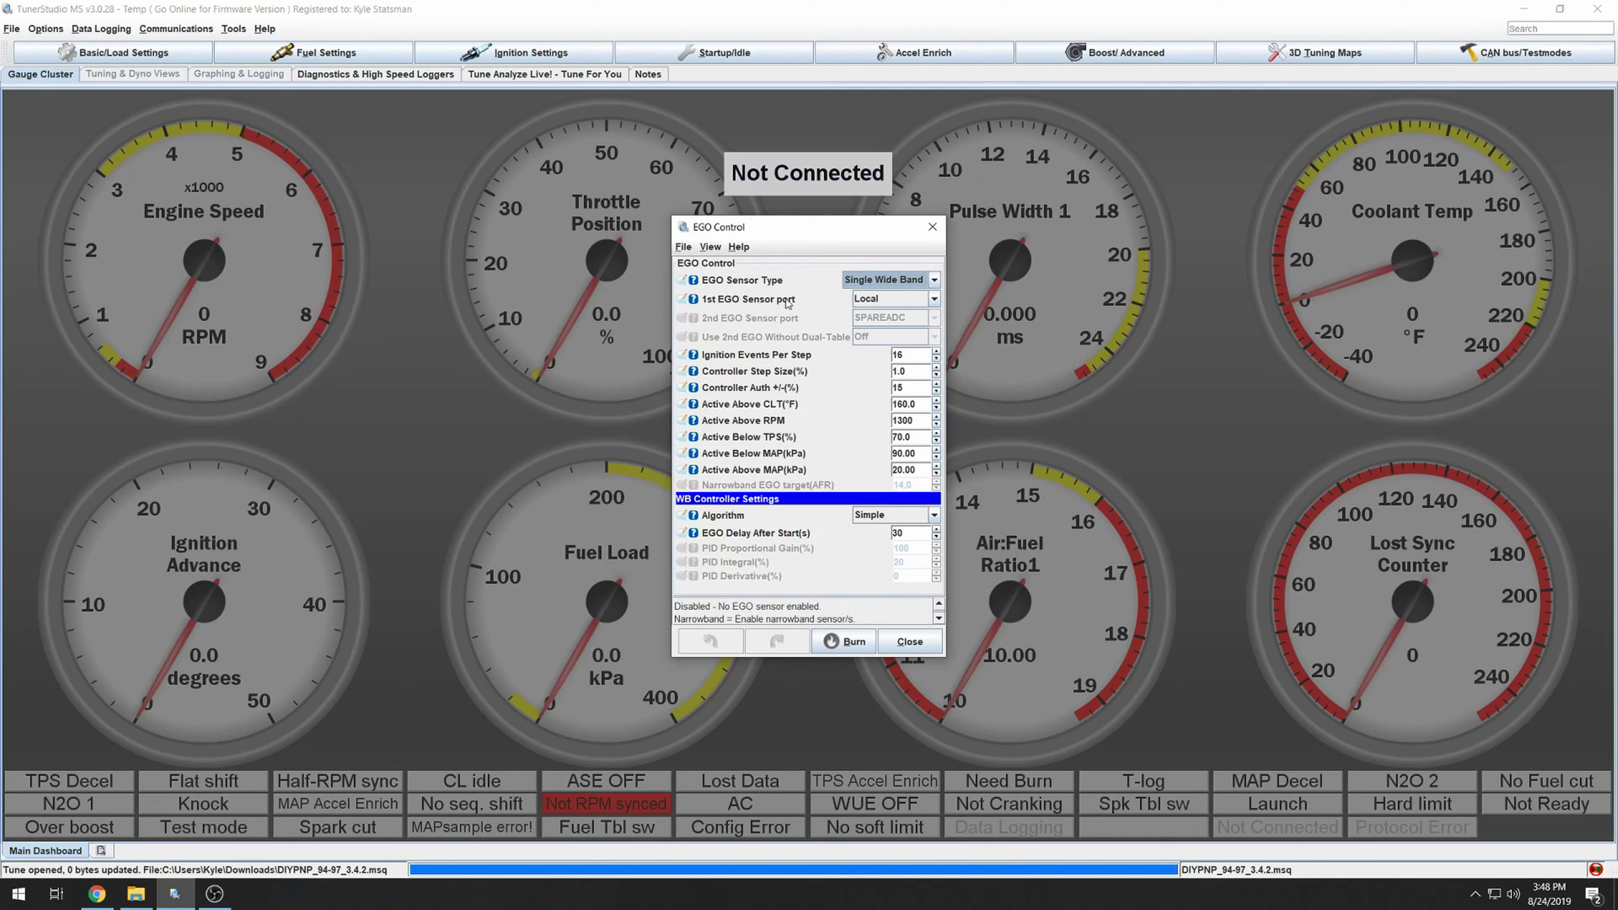
Step: Set the EGO controller authority to 10%, burn the EGO Control settings and close them
{"action": "double_click", "coordinate": [917, 386]}
{"action": "type", "text": "10"}
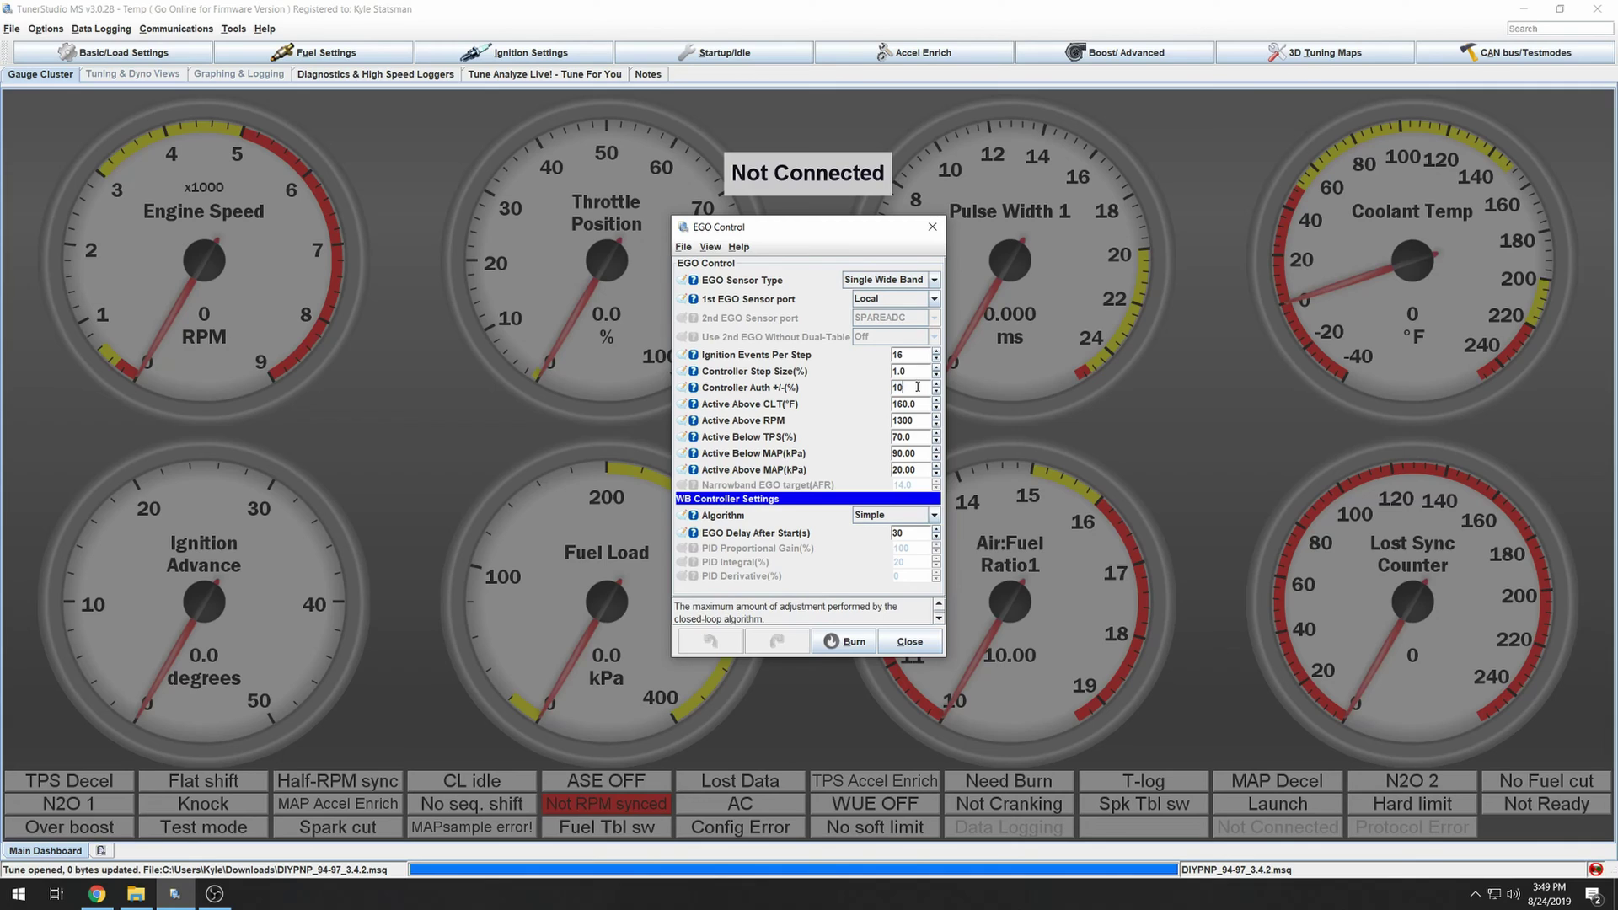
{"action": "key", "text": "shift+Tab"}
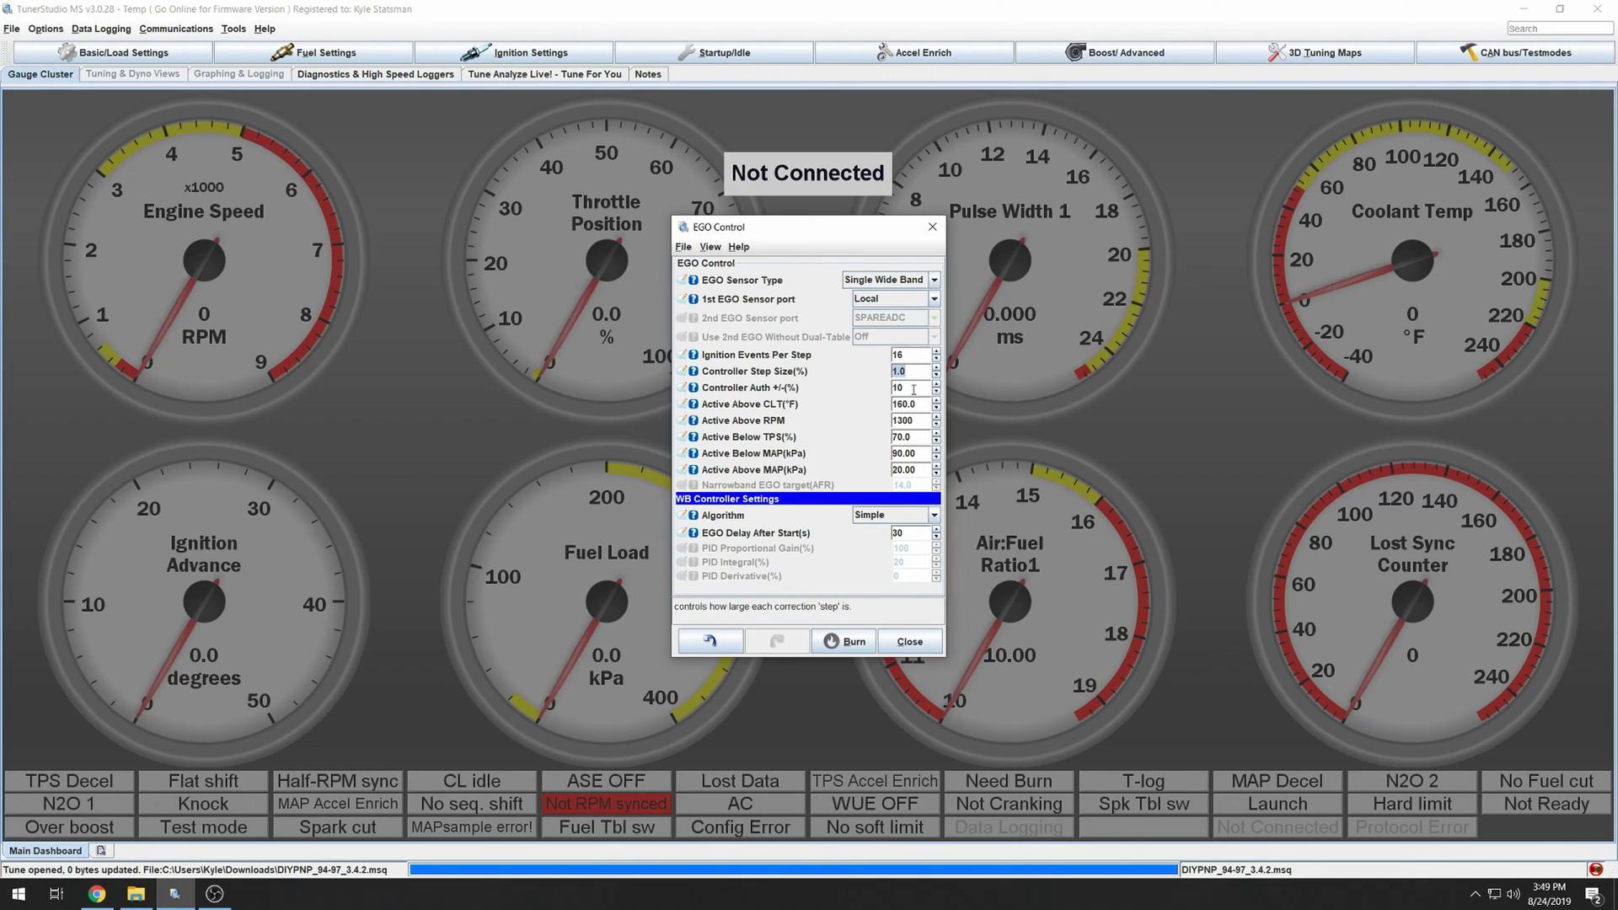
{"action": "left_click", "coordinate": [845, 639]}
{"action": "left_click", "coordinate": [909, 642]}
Step: Examine AFR Table 1, comparing the target cells for idle, 3400–4000 rpm cruise, high rpm and high load
{"action": "left_click", "coordinate": [311, 55]}
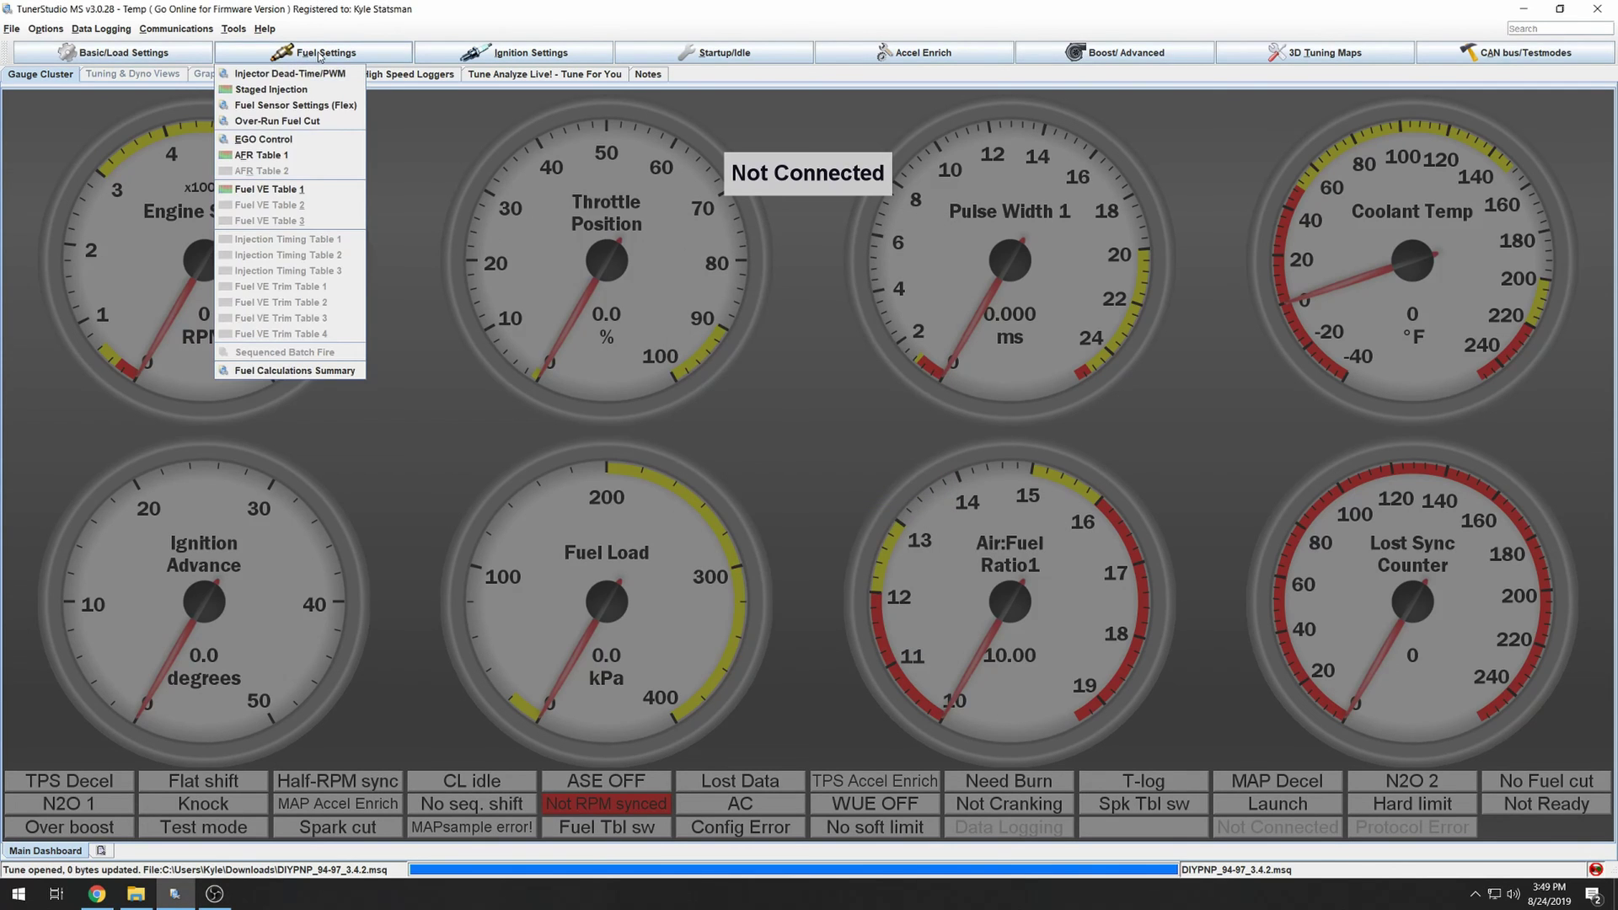
{"action": "left_click", "coordinate": [285, 154]}
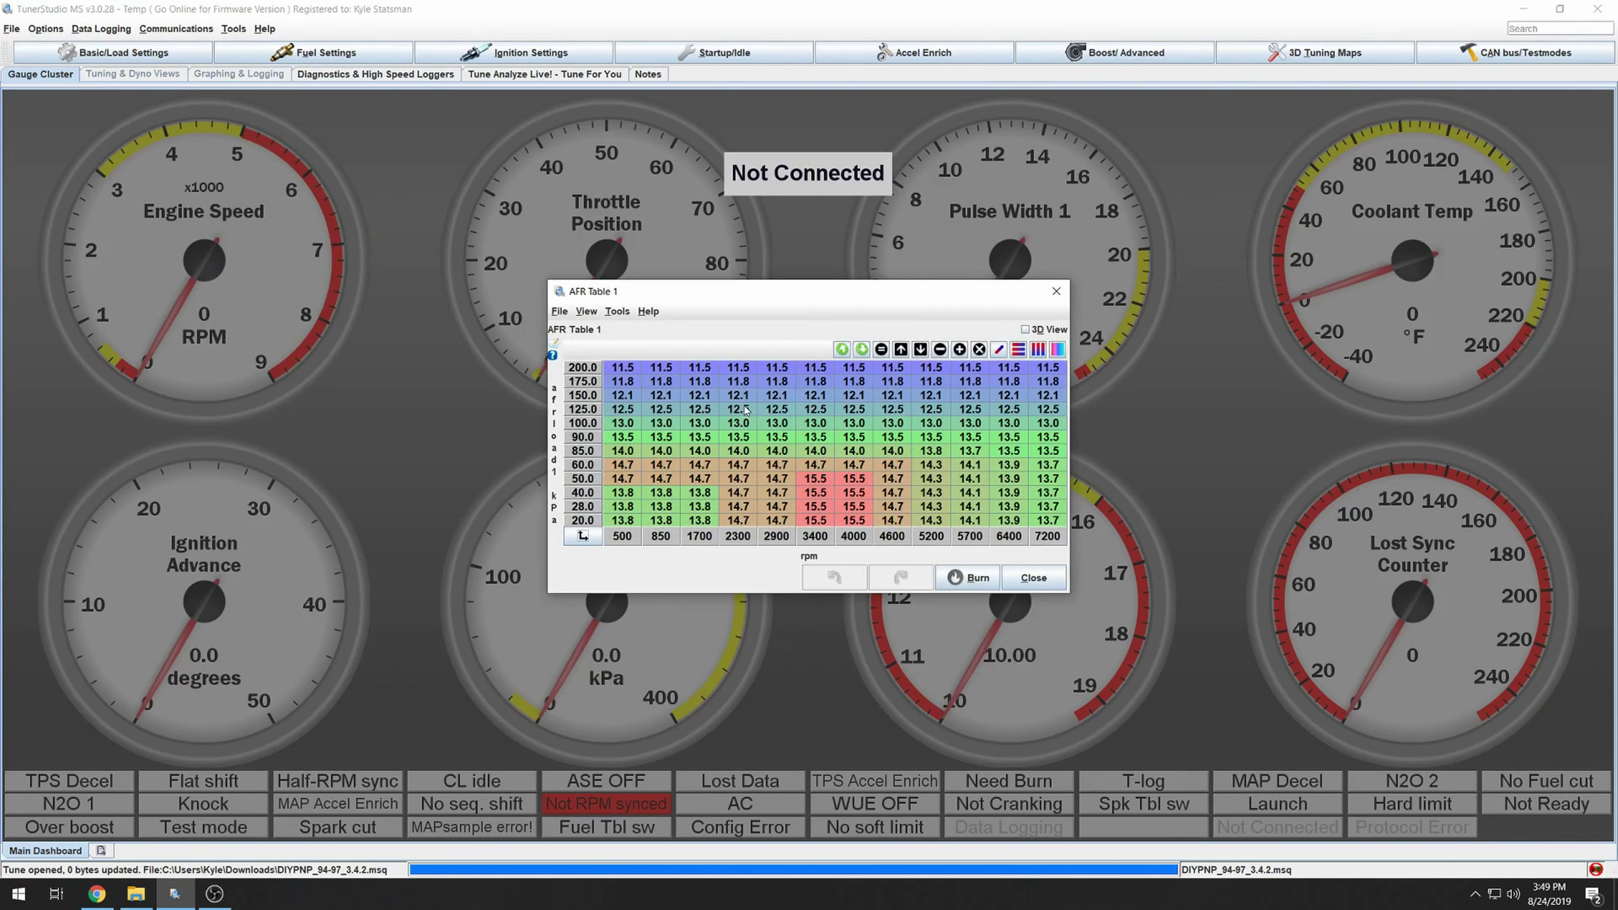
{"action": "left_click_drag", "start_coordinate": [623, 367], "coordinate": [1093, 558]}
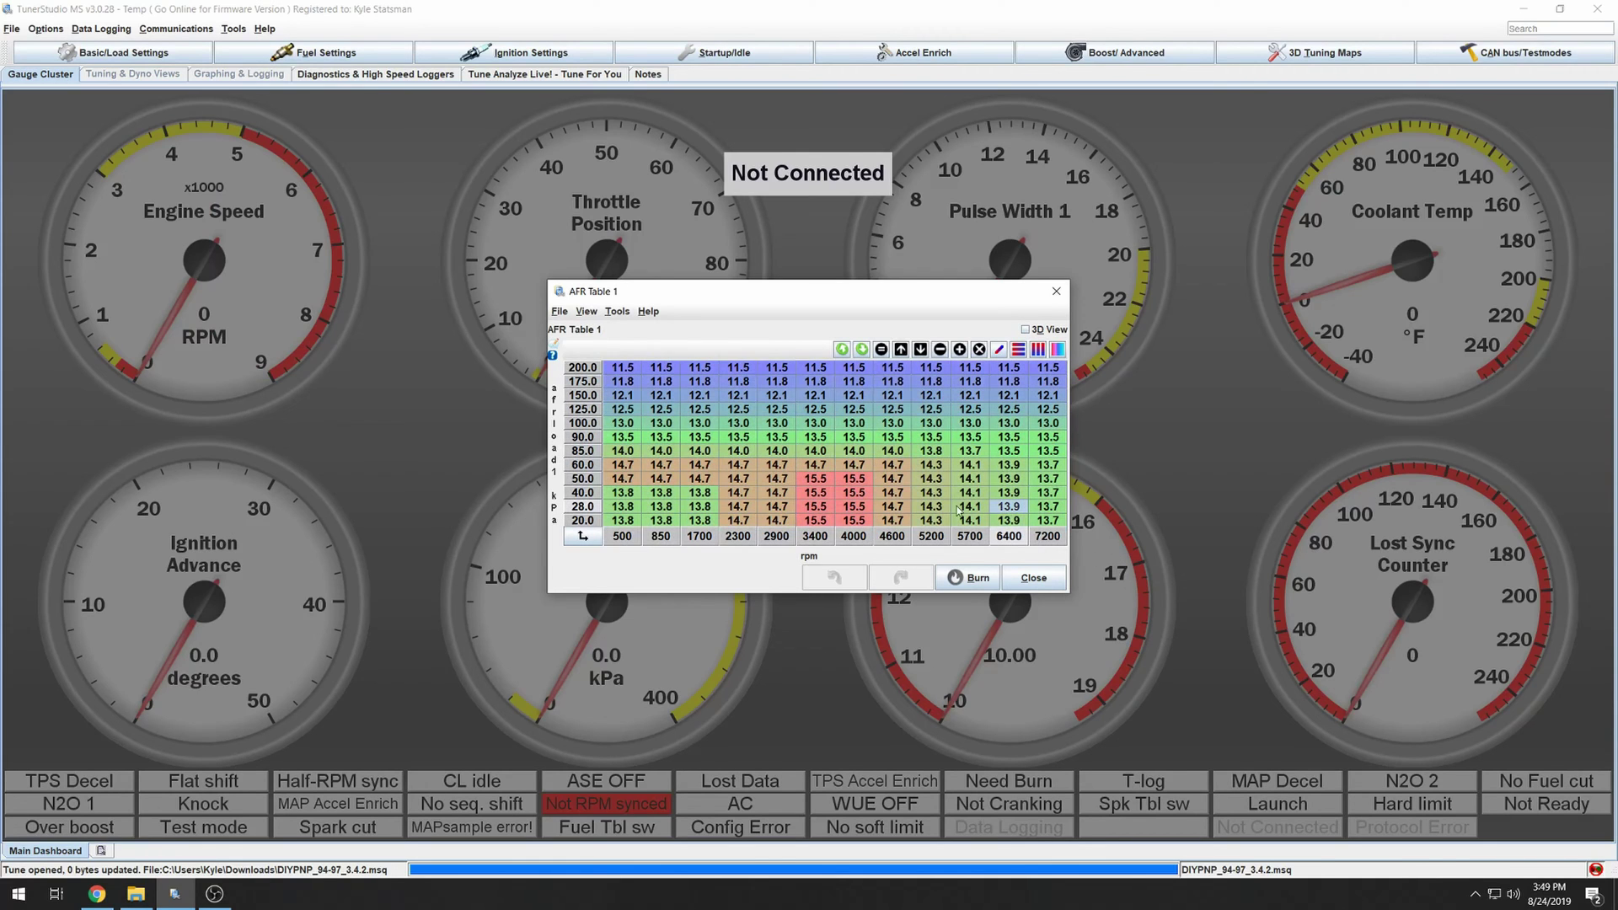
{"action": "left_click_drag", "start_coordinate": [619, 494], "coordinate": [697, 520]}
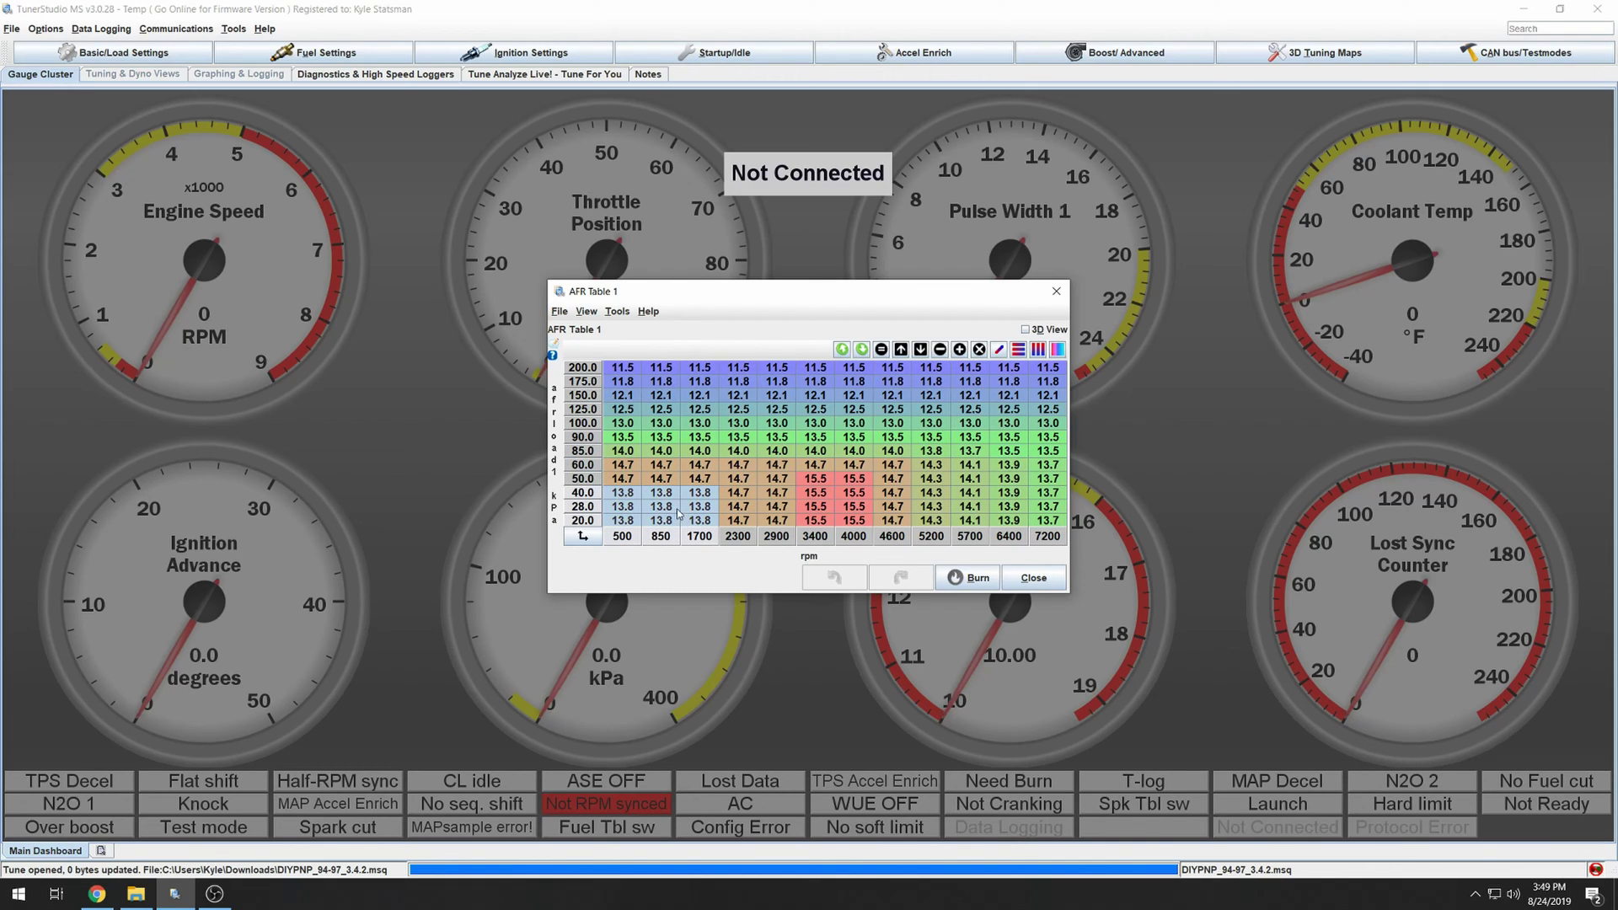
{"action": "left_click_drag", "start_coordinate": [822, 482], "coordinate": [856, 524]}
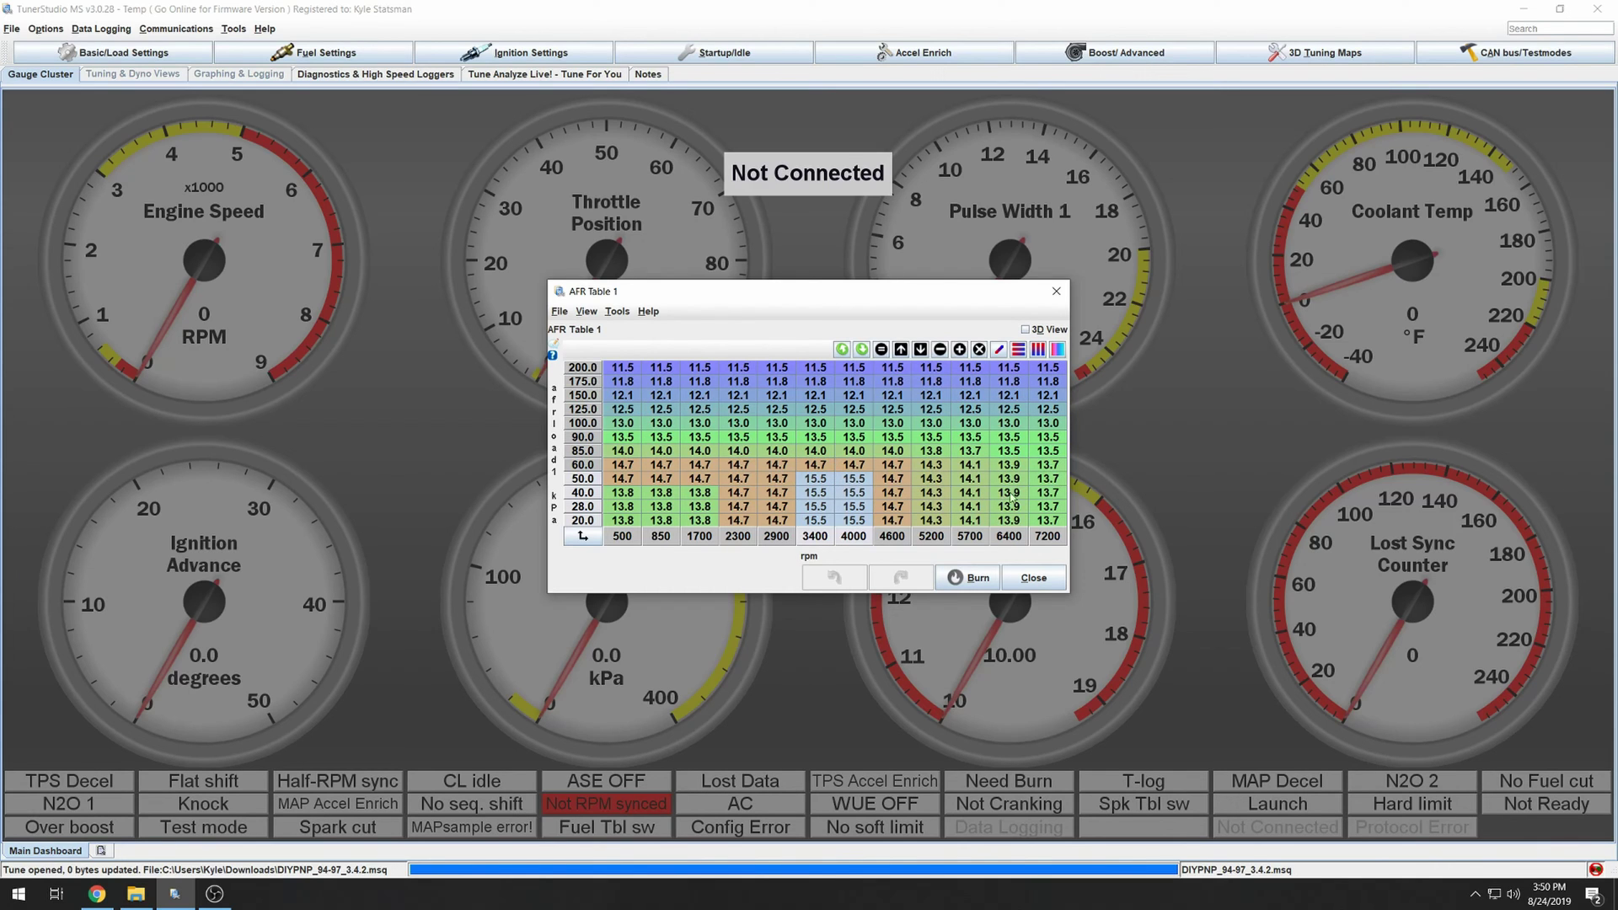
{"action": "left_click_drag", "start_coordinate": [999, 451], "coordinate": [1038, 522]}
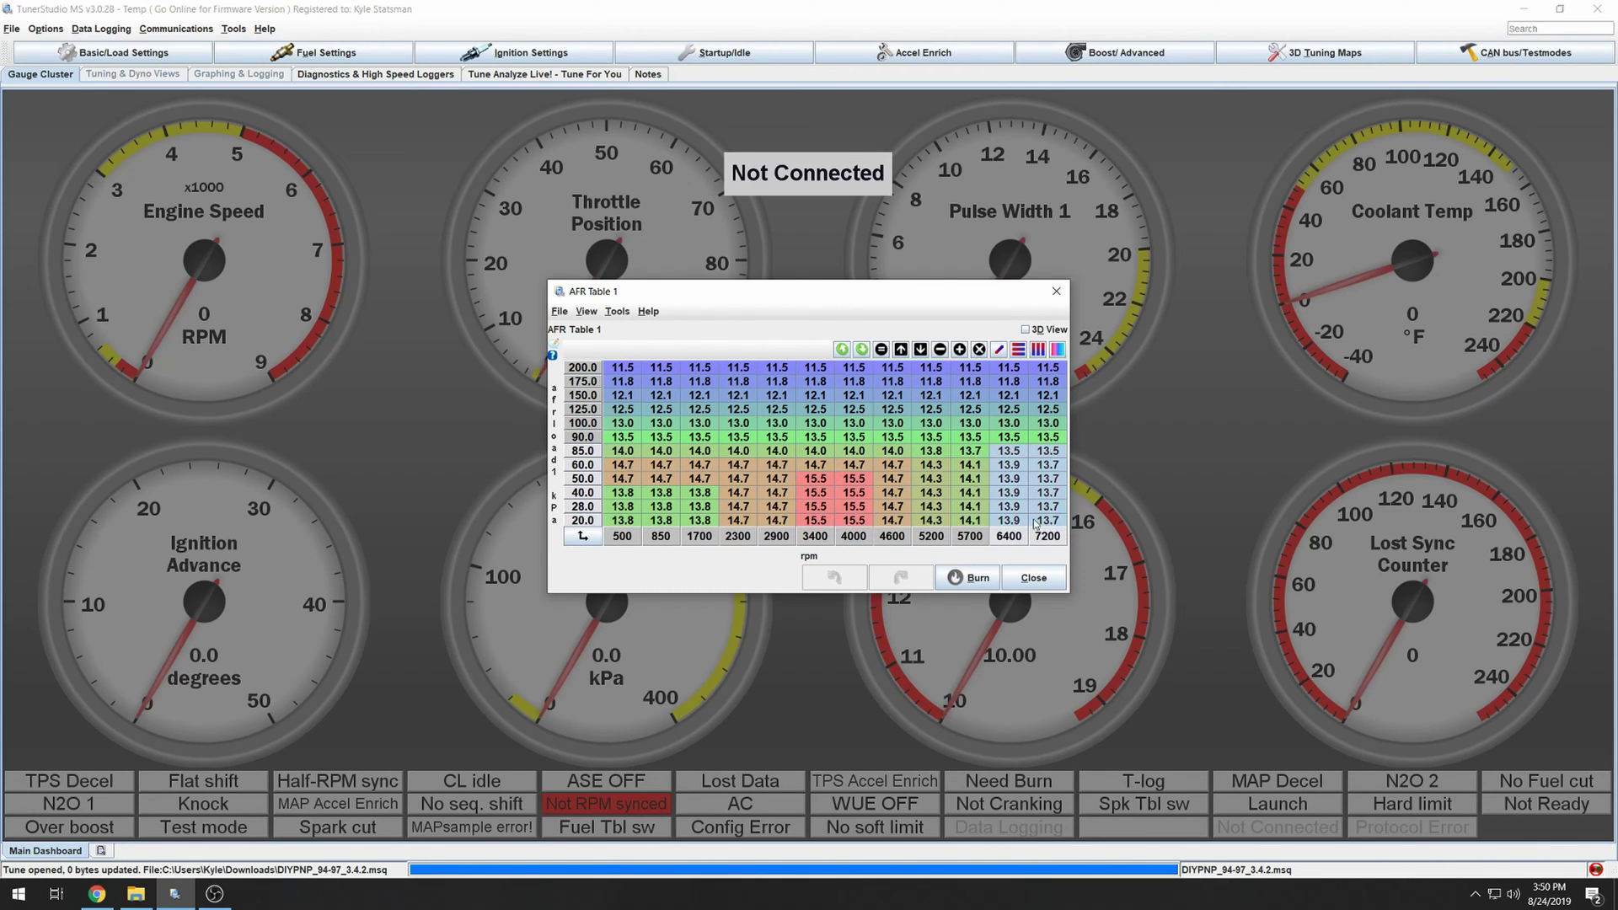
{"action": "left_click_drag", "start_coordinate": [613, 369], "coordinate": [1049, 428]}
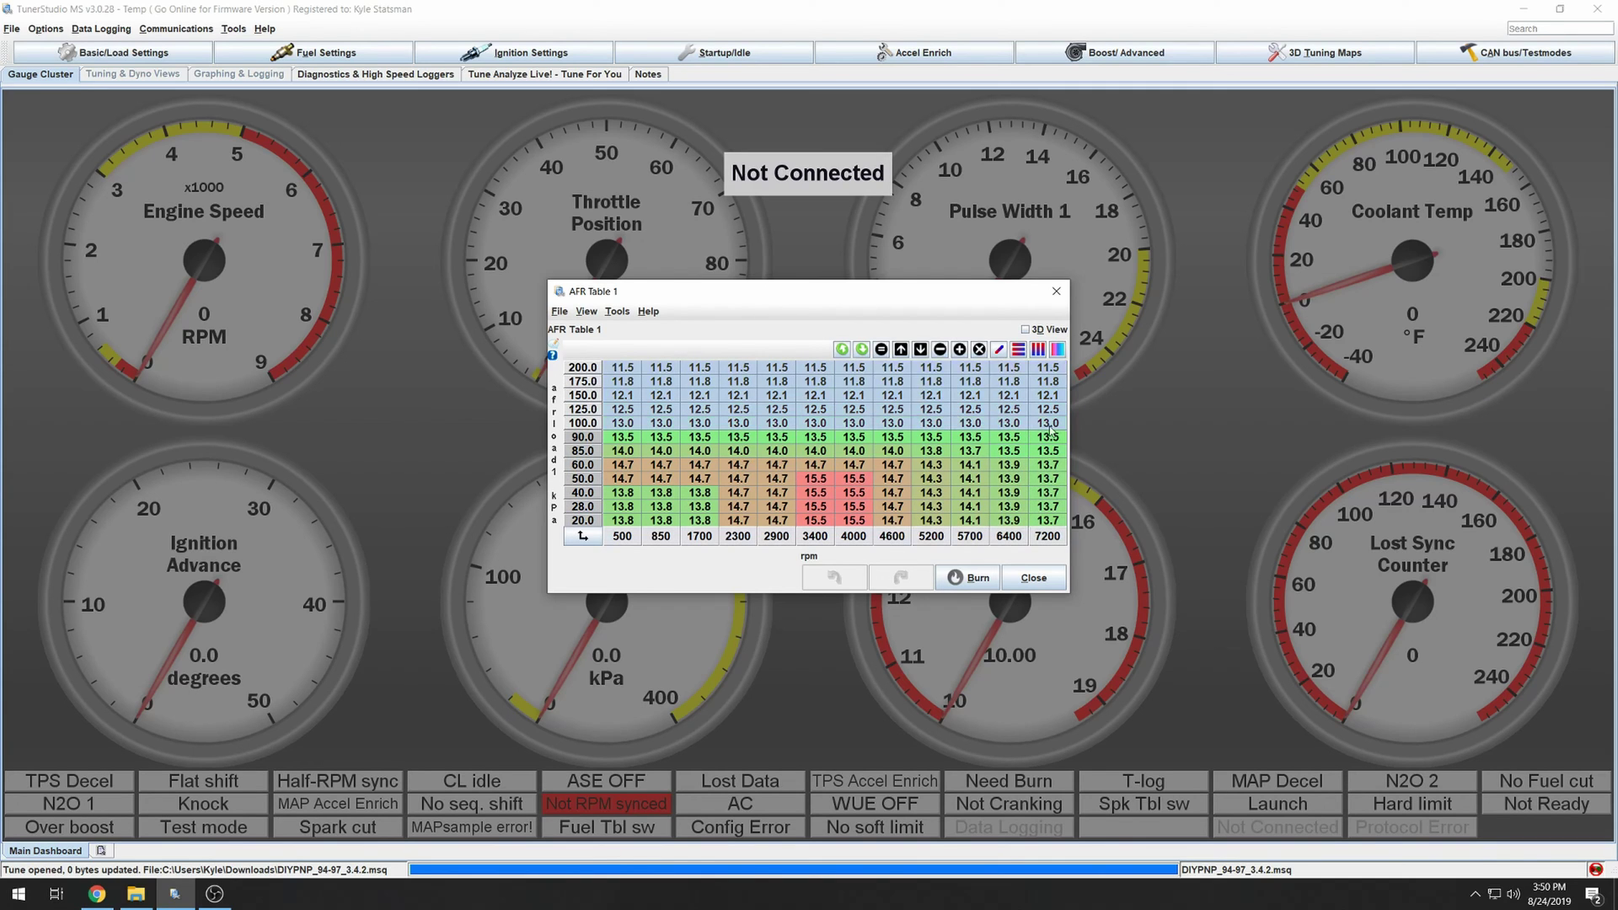
{"action": "left_click_drag", "start_coordinate": [622, 437], "coordinate": [1045, 371]}
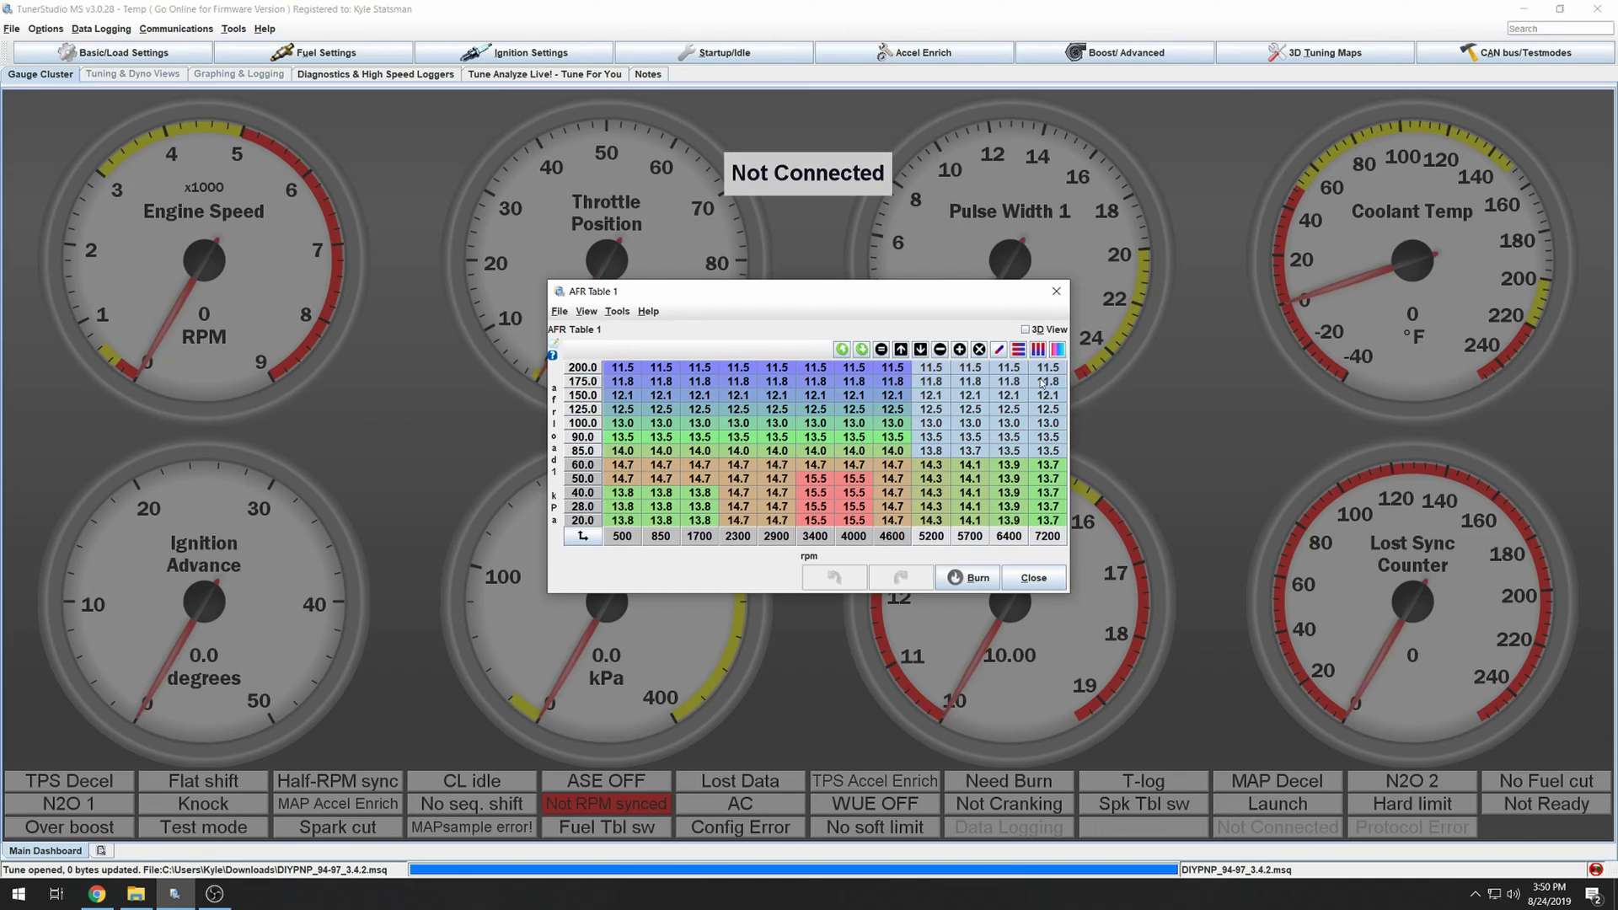
{"action": "left_click", "coordinate": [931, 408]}
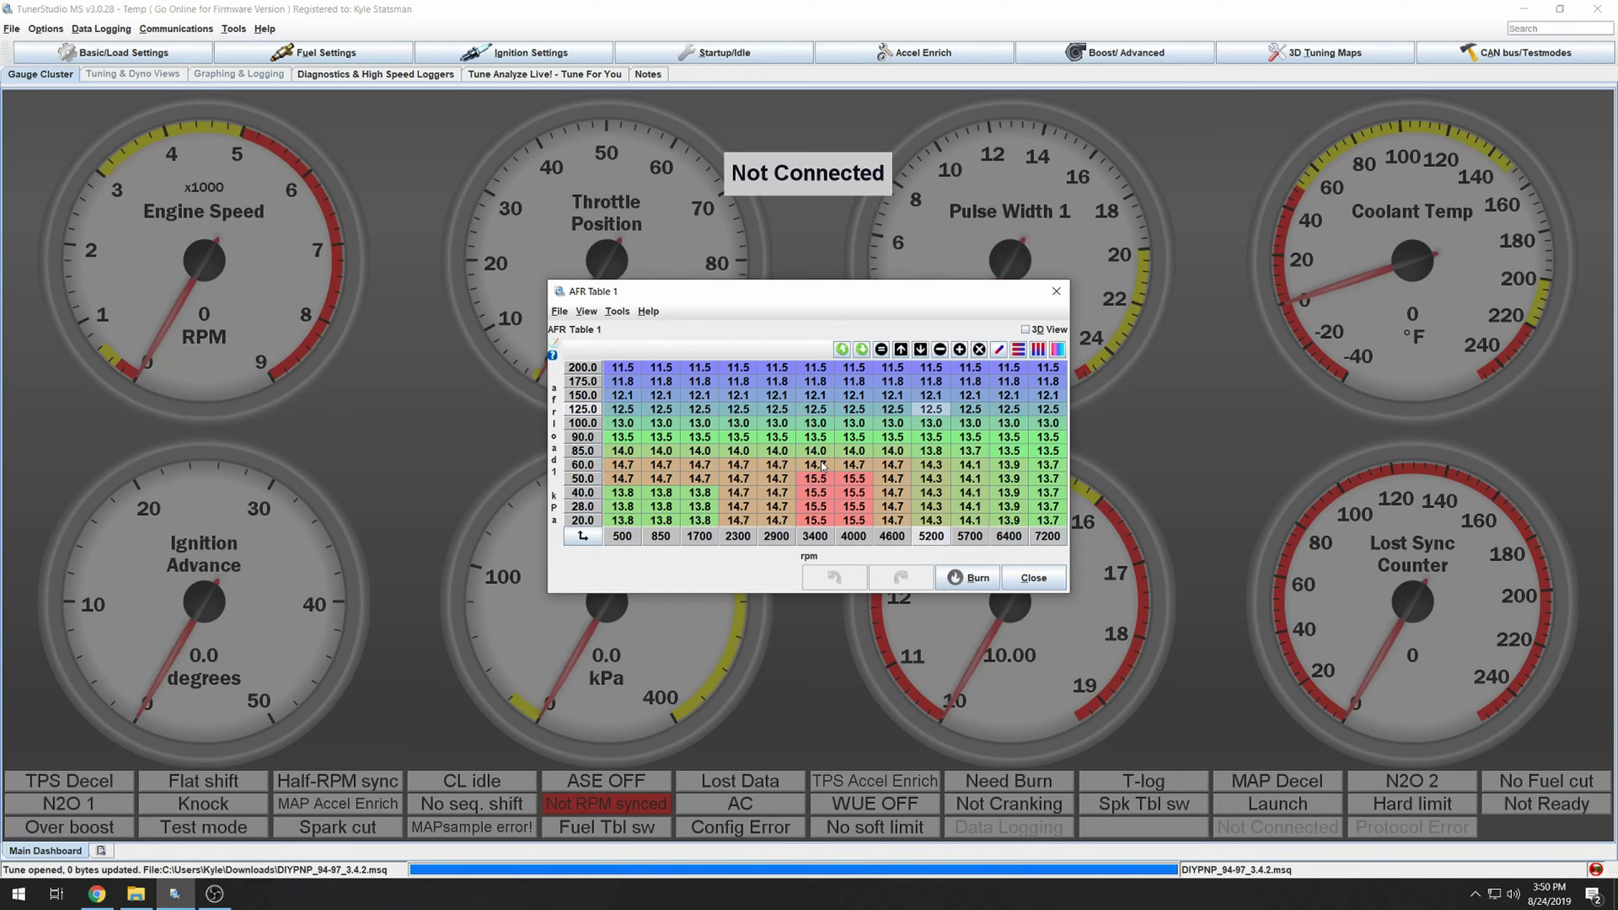
{"action": "left_click_drag", "start_coordinate": [625, 496], "coordinate": [717, 529]}
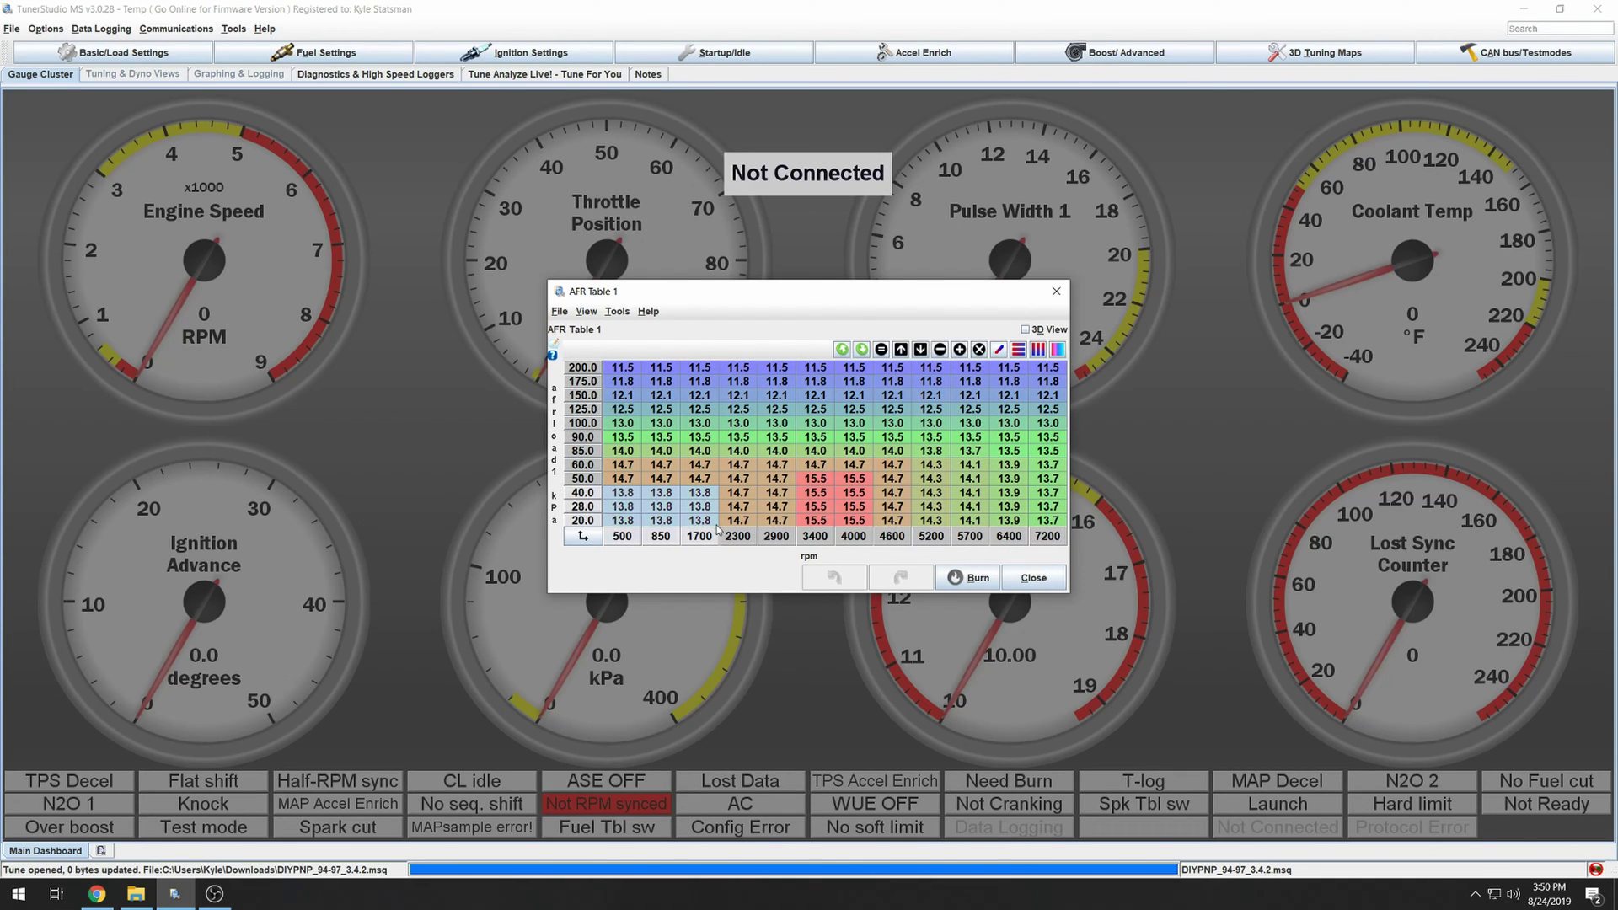
Step: Compare the low-load target cells at 4600 rpm, 2300 rpm and idle with the high-load rows in AFR Table 1, and close it
{"action": "left_click_drag", "start_coordinate": [892, 482], "coordinate": [902, 526]}
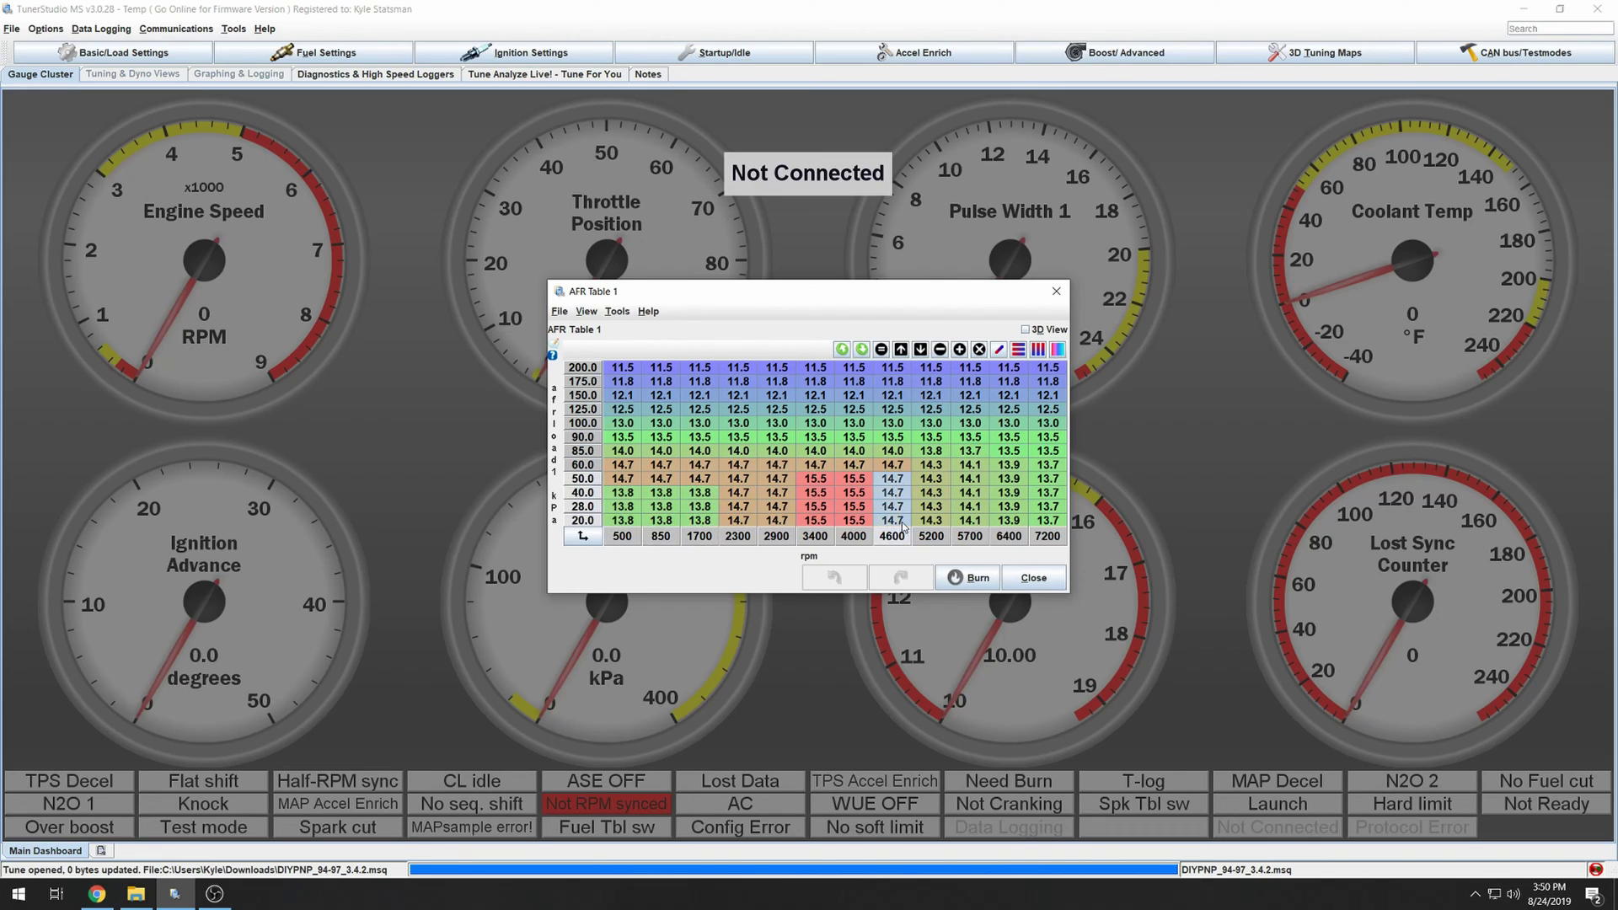
{"action": "left_click_drag", "start_coordinate": [777, 483], "coordinate": [738, 522]}
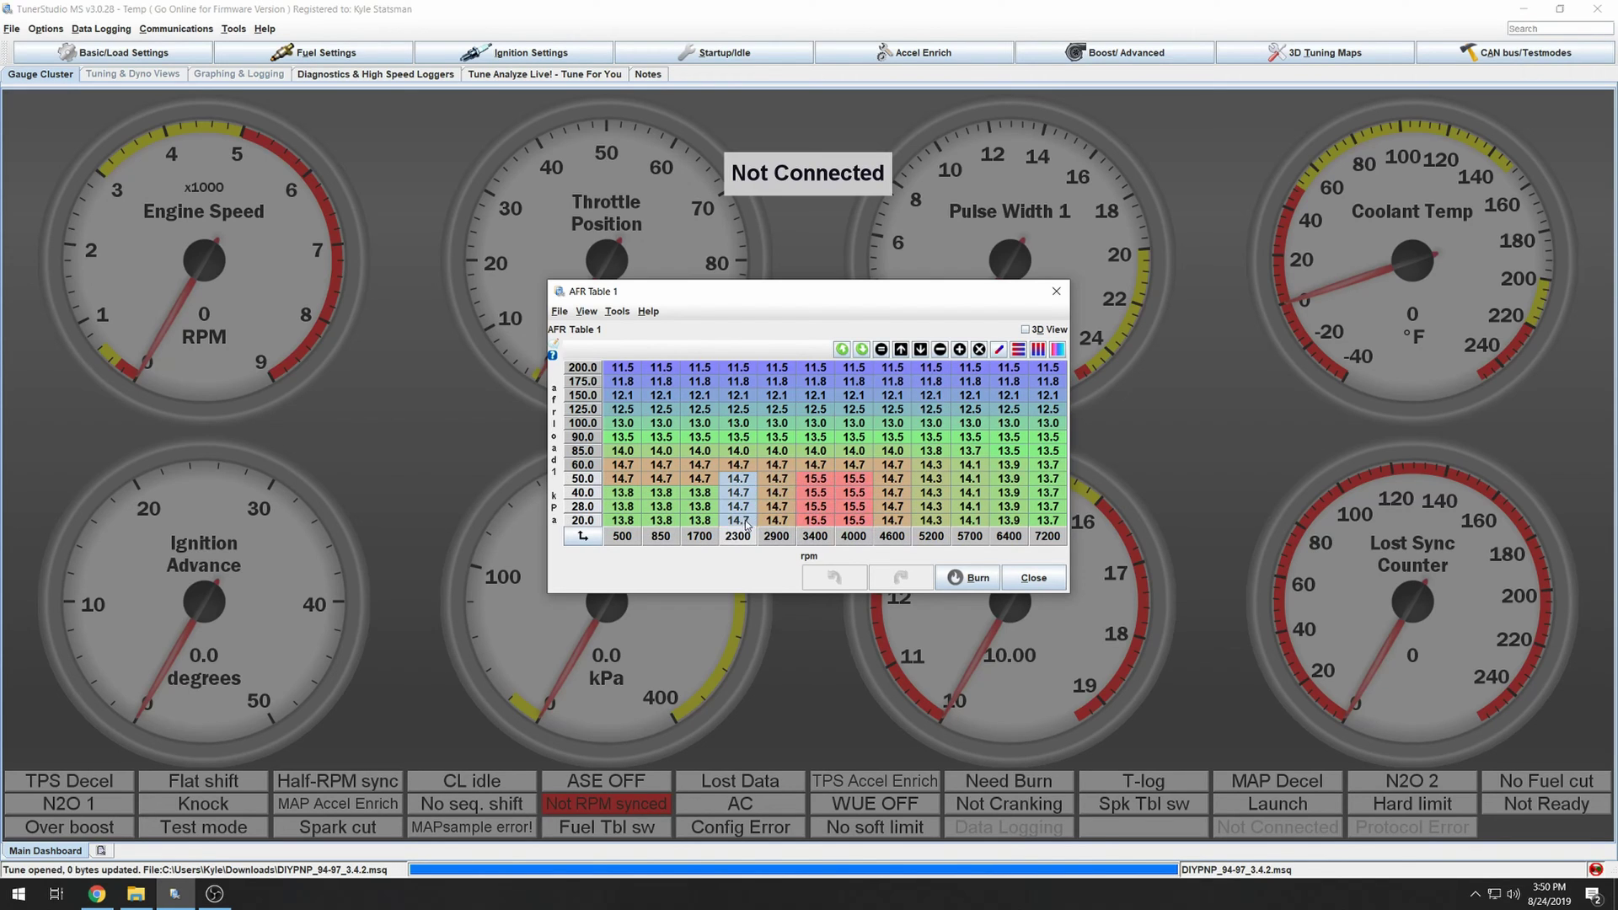
{"action": "left_click_drag", "start_coordinate": [623, 493], "coordinate": [717, 526]}
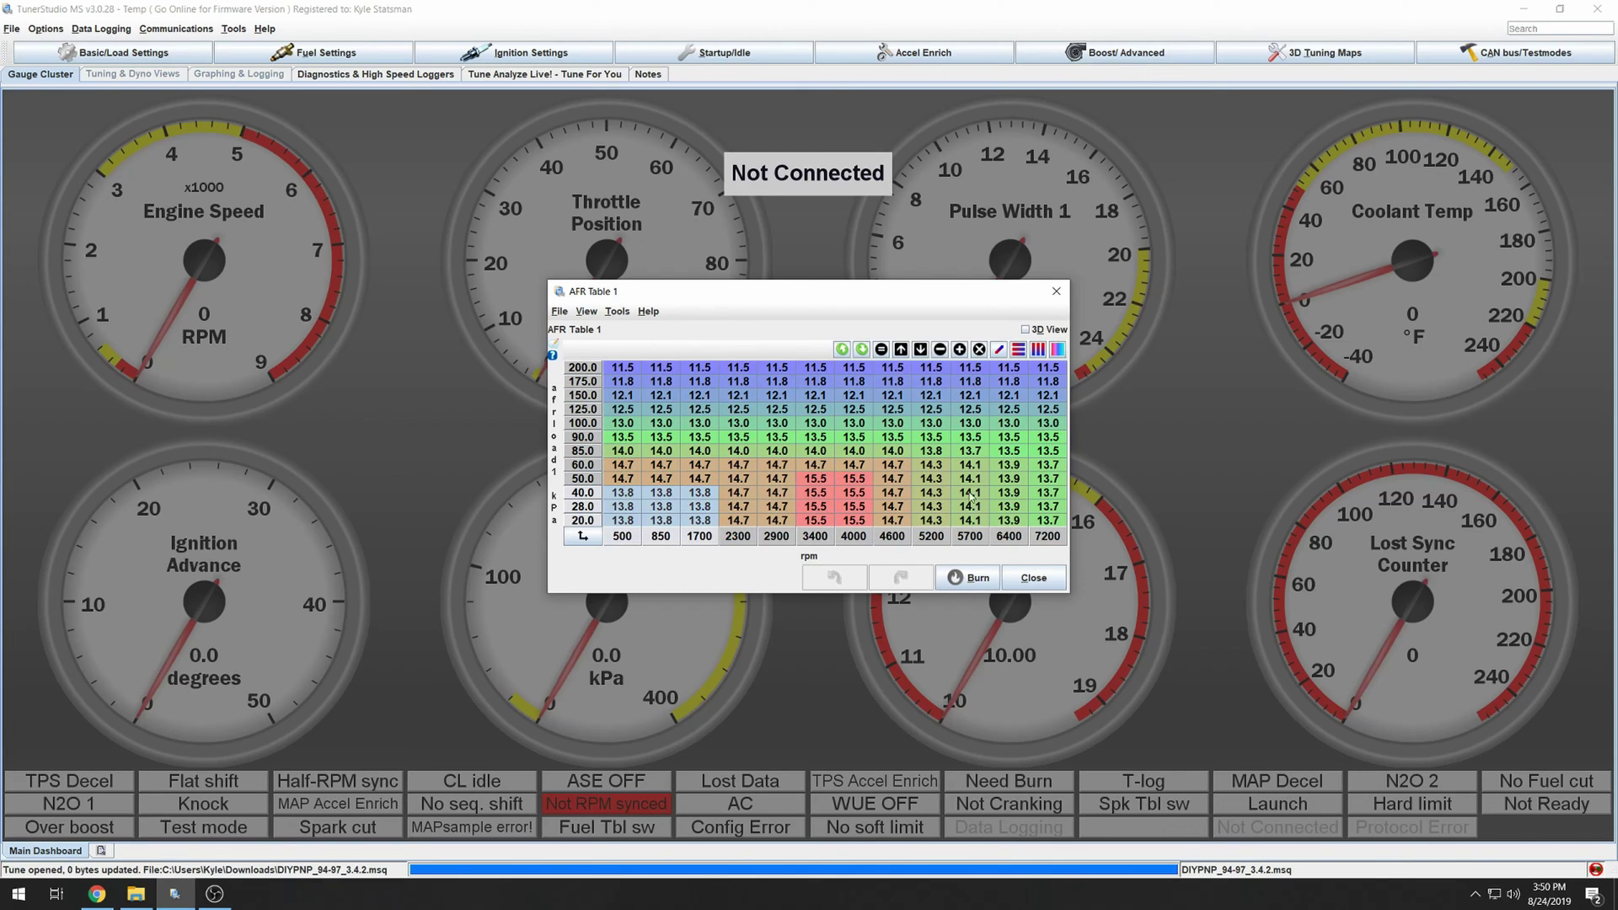
{"action": "left_click_drag", "start_coordinate": [630, 371], "coordinate": [1009, 447]}
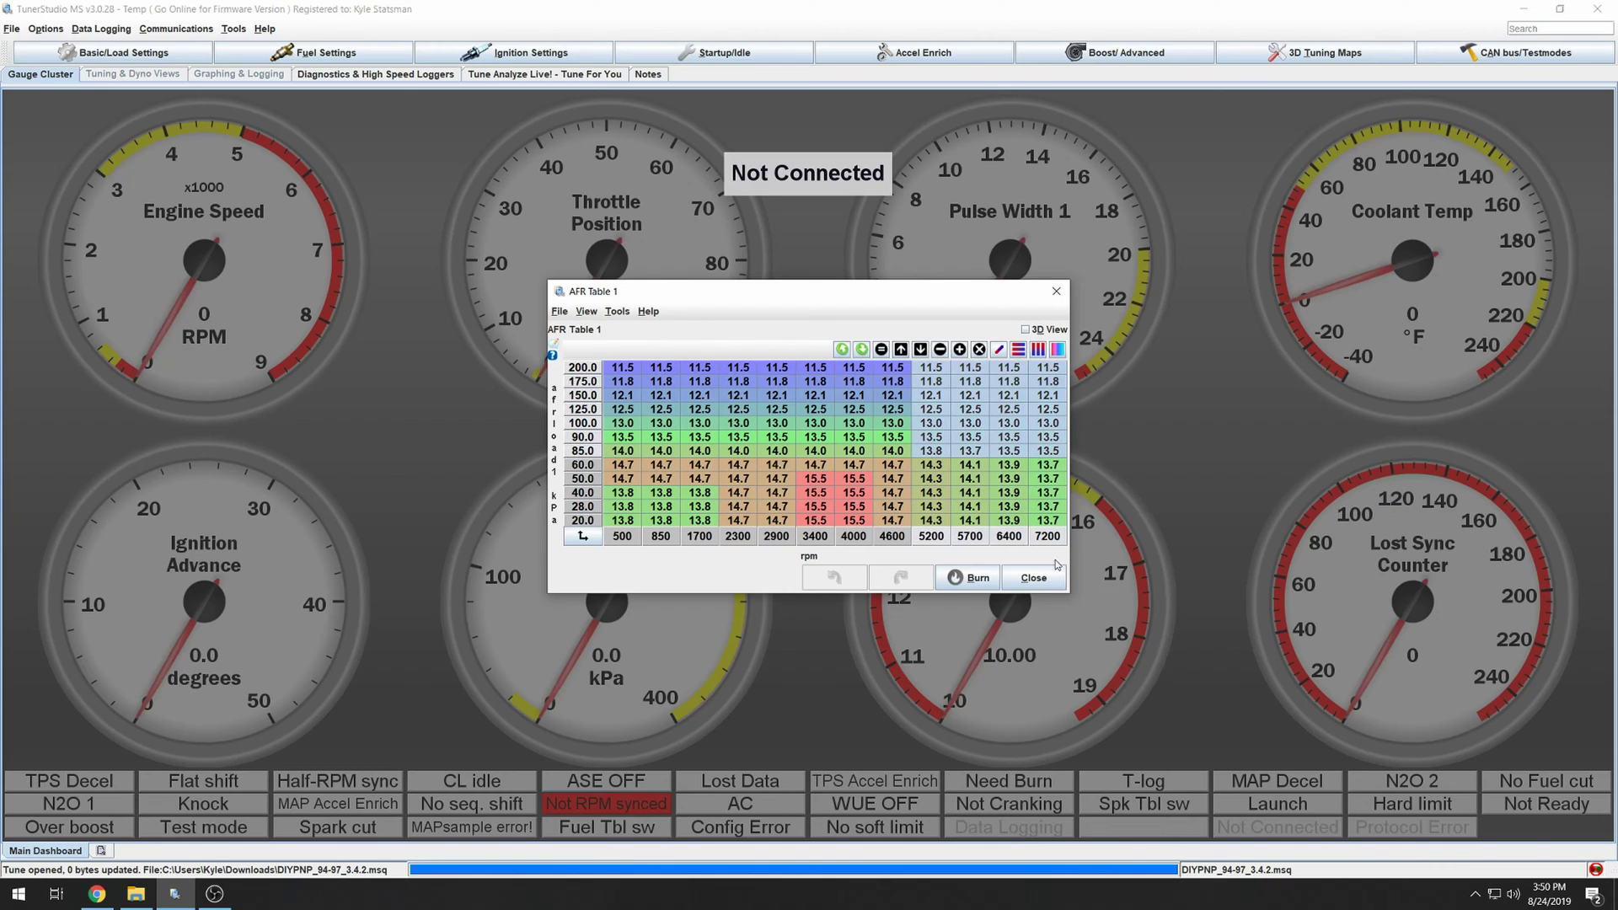
{"action": "left_click", "coordinate": [1033, 577]}
Step: Review Fuel VE Table 1 from the fuel settings and close it
{"action": "left_click", "coordinate": [313, 52]}
{"action": "left_click", "coordinate": [261, 190]}
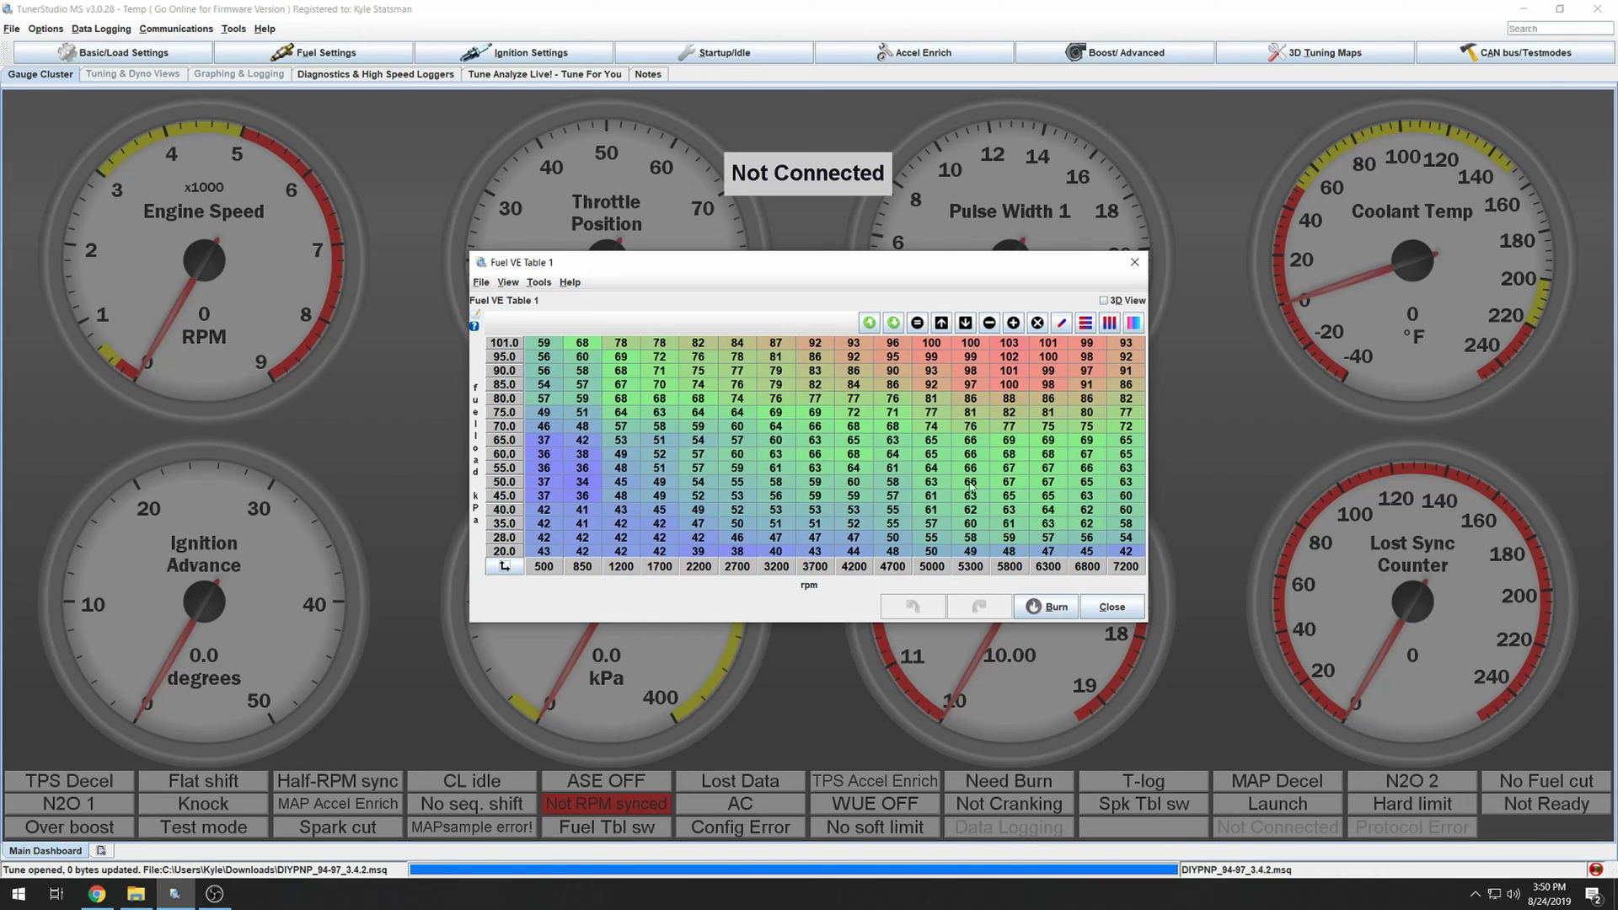
{"action": "left_click", "coordinate": [1111, 608]}
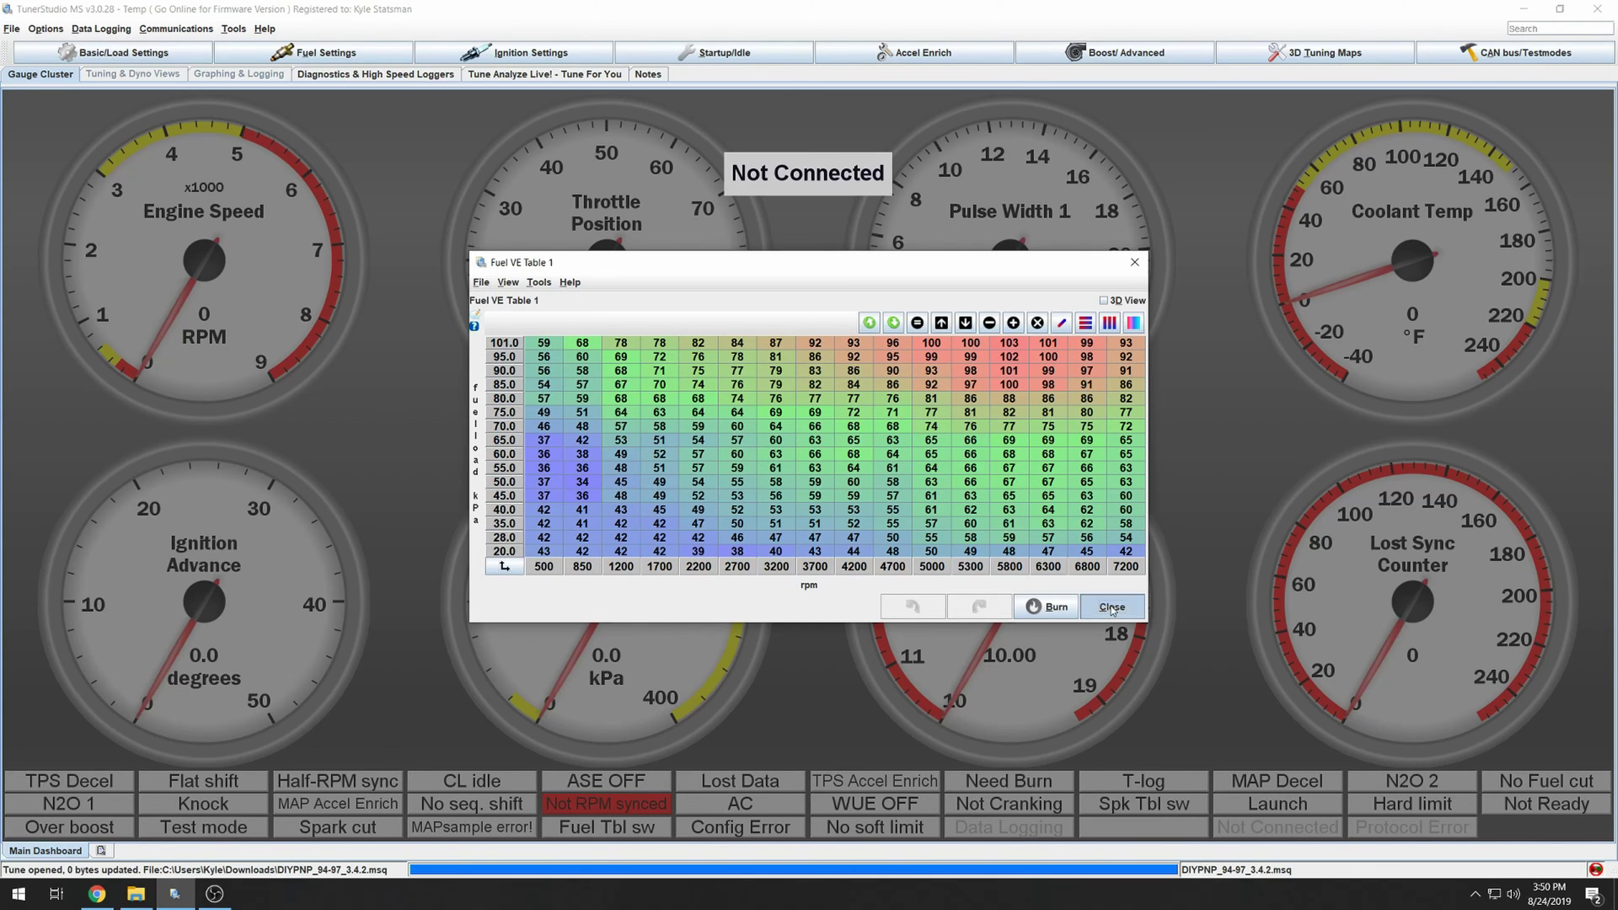
{"action": "left_click", "coordinate": [326, 52]}
{"action": "left_click", "coordinate": [270, 189]}
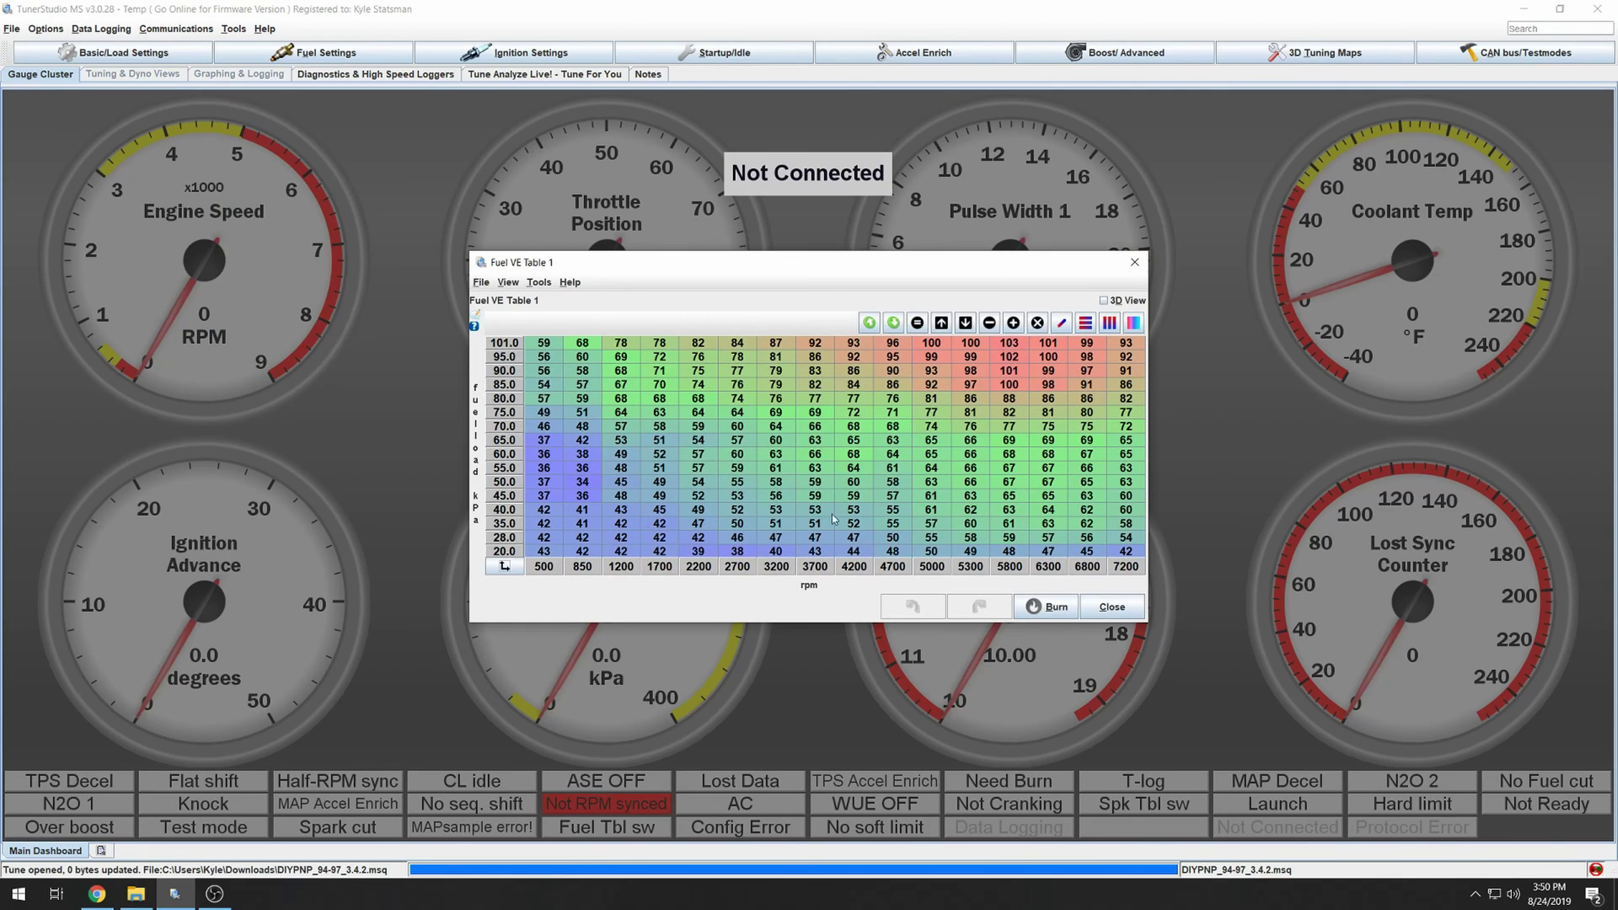
{"action": "left_click", "coordinate": [1112, 606]}
Step: Check the Bank 1 injector dead time and battery voltage correction in Injector Dead-Time/PWM, and close the settings
{"action": "left_click", "coordinate": [325, 52]}
{"action": "left_click", "coordinate": [296, 77]}
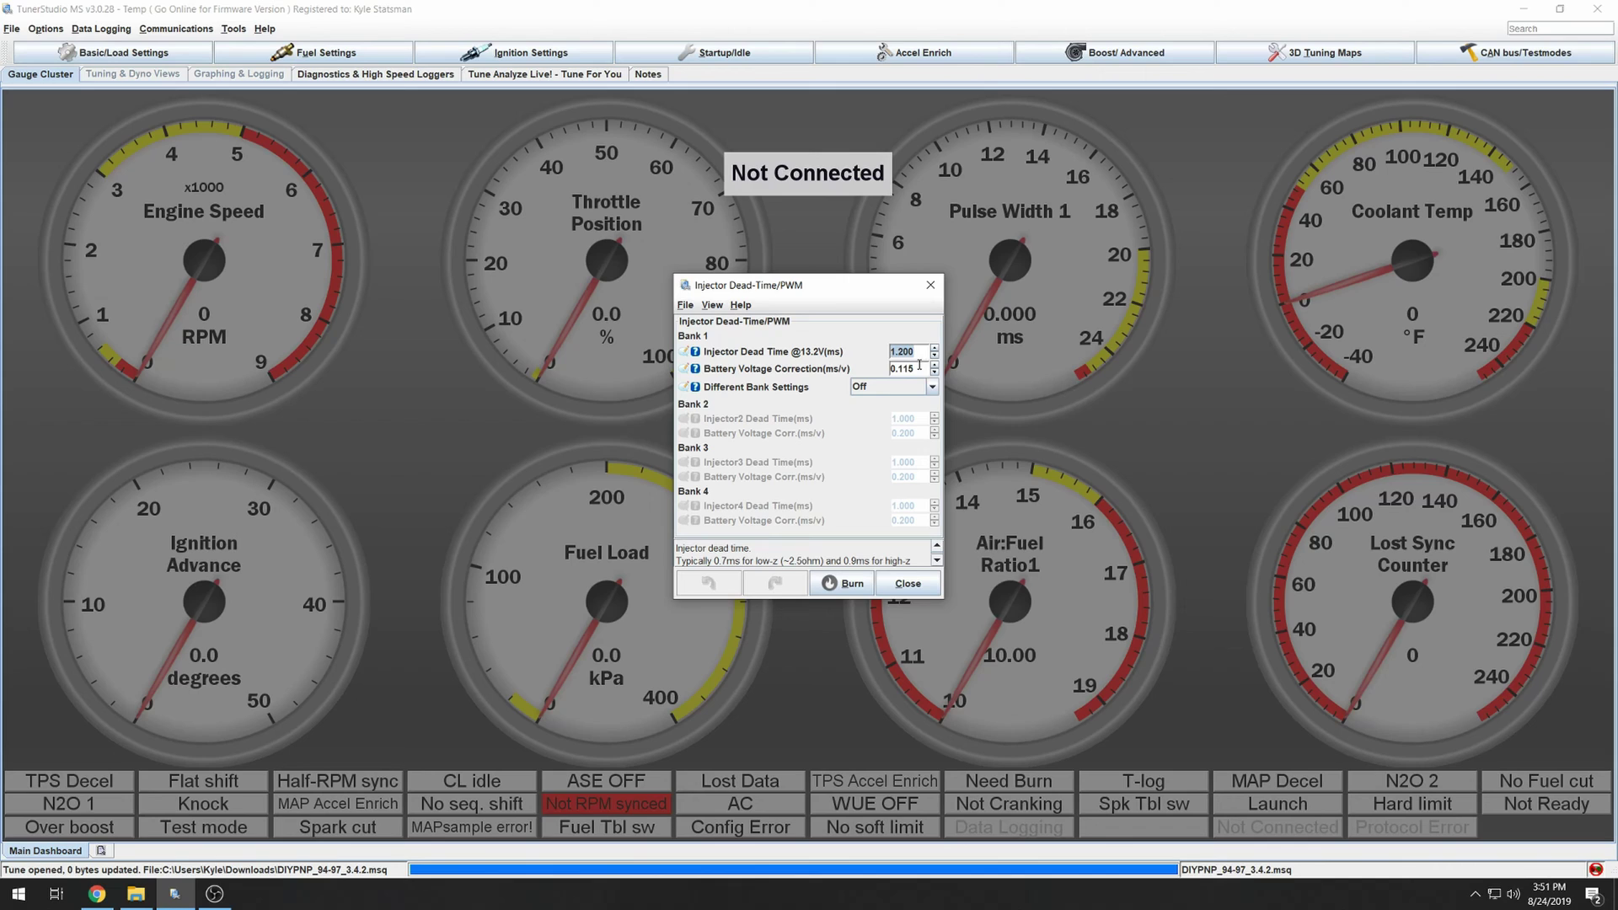
{"action": "left_click", "coordinate": [913, 350]}
{"action": "left_click_drag", "start_coordinate": [913, 351], "coordinate": [888, 356]}
{"action": "left_click", "coordinate": [924, 369]}
{"action": "left_click", "coordinate": [912, 354]}
{"action": "left_click", "coordinate": [909, 584]}
Step: Examine the spark advance values in Ignition Table 1, from the high-load rows to the entire table, and close it
{"action": "left_click", "coordinate": [531, 52]}
{"action": "left_click", "coordinate": [489, 194]}
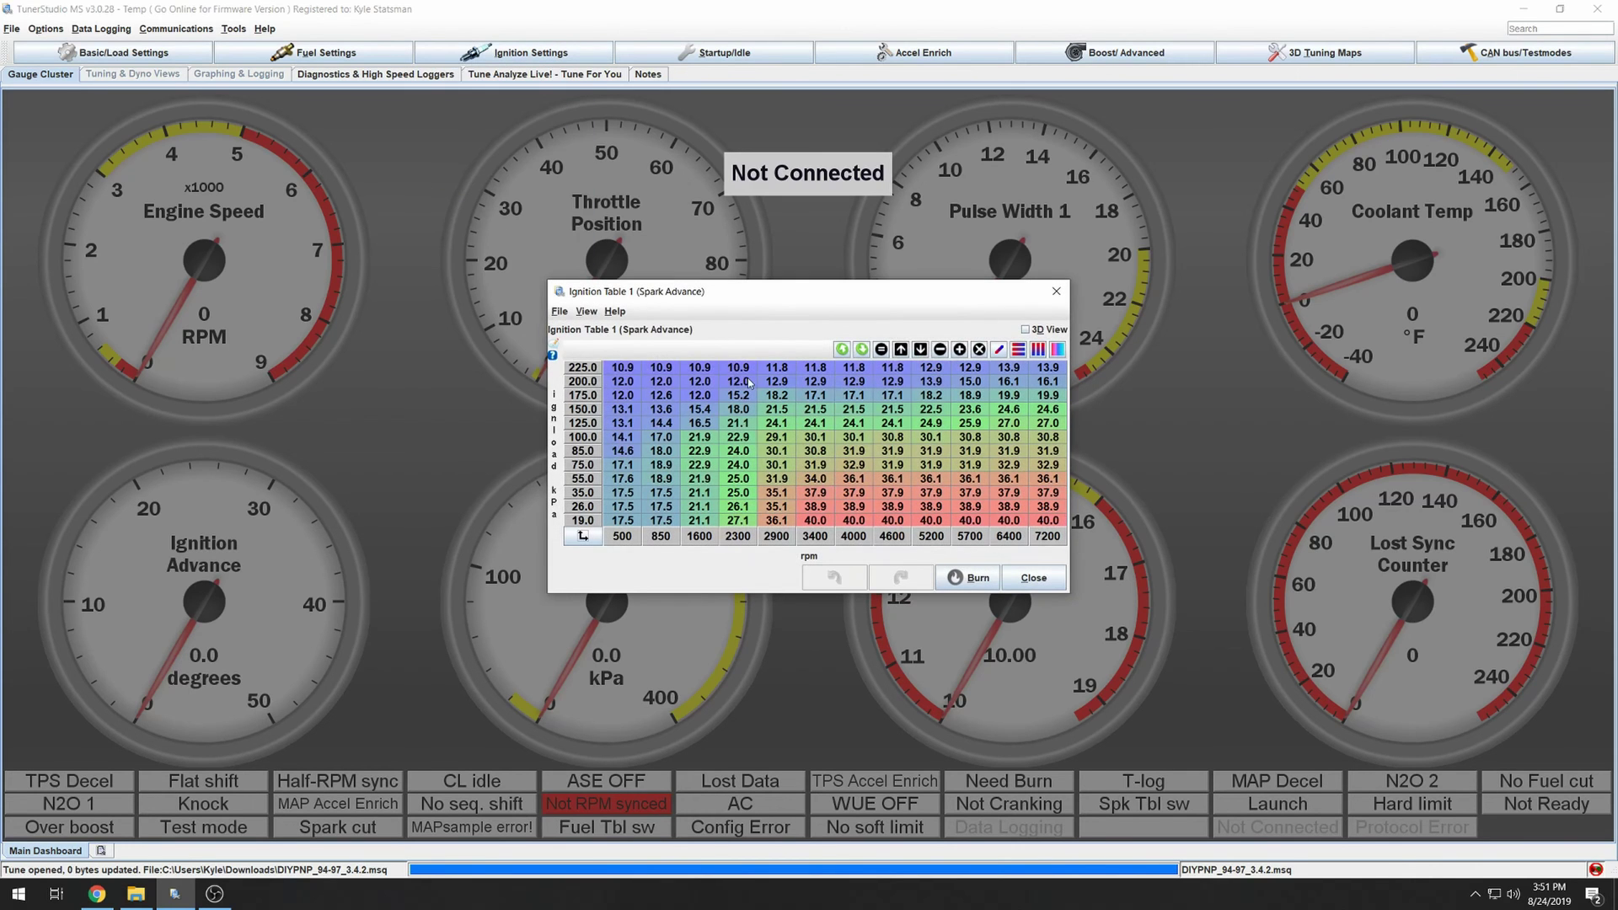
{"action": "mouse_move", "coordinate": [626, 375]}
{"action": "left_mouse_down"}
{"action": "mouse_move", "coordinate": [969, 479]}
{"action": "mouse_move", "coordinate": [1059, 526]}
{"action": "mouse_move", "coordinate": [581, 348]}
{"action": "mouse_move", "coordinate": [1099, 552]}
{"action": "mouse_move", "coordinate": [613, 374]}
{"action": "left_mouse_up"}
{"action": "left_click", "coordinate": [624, 382]}
{"action": "left_click_drag", "start_coordinate": [931, 367], "coordinate": [1047, 423]}
{"action": "left_click_drag", "start_coordinate": [622, 368], "coordinate": [1135, 567]}
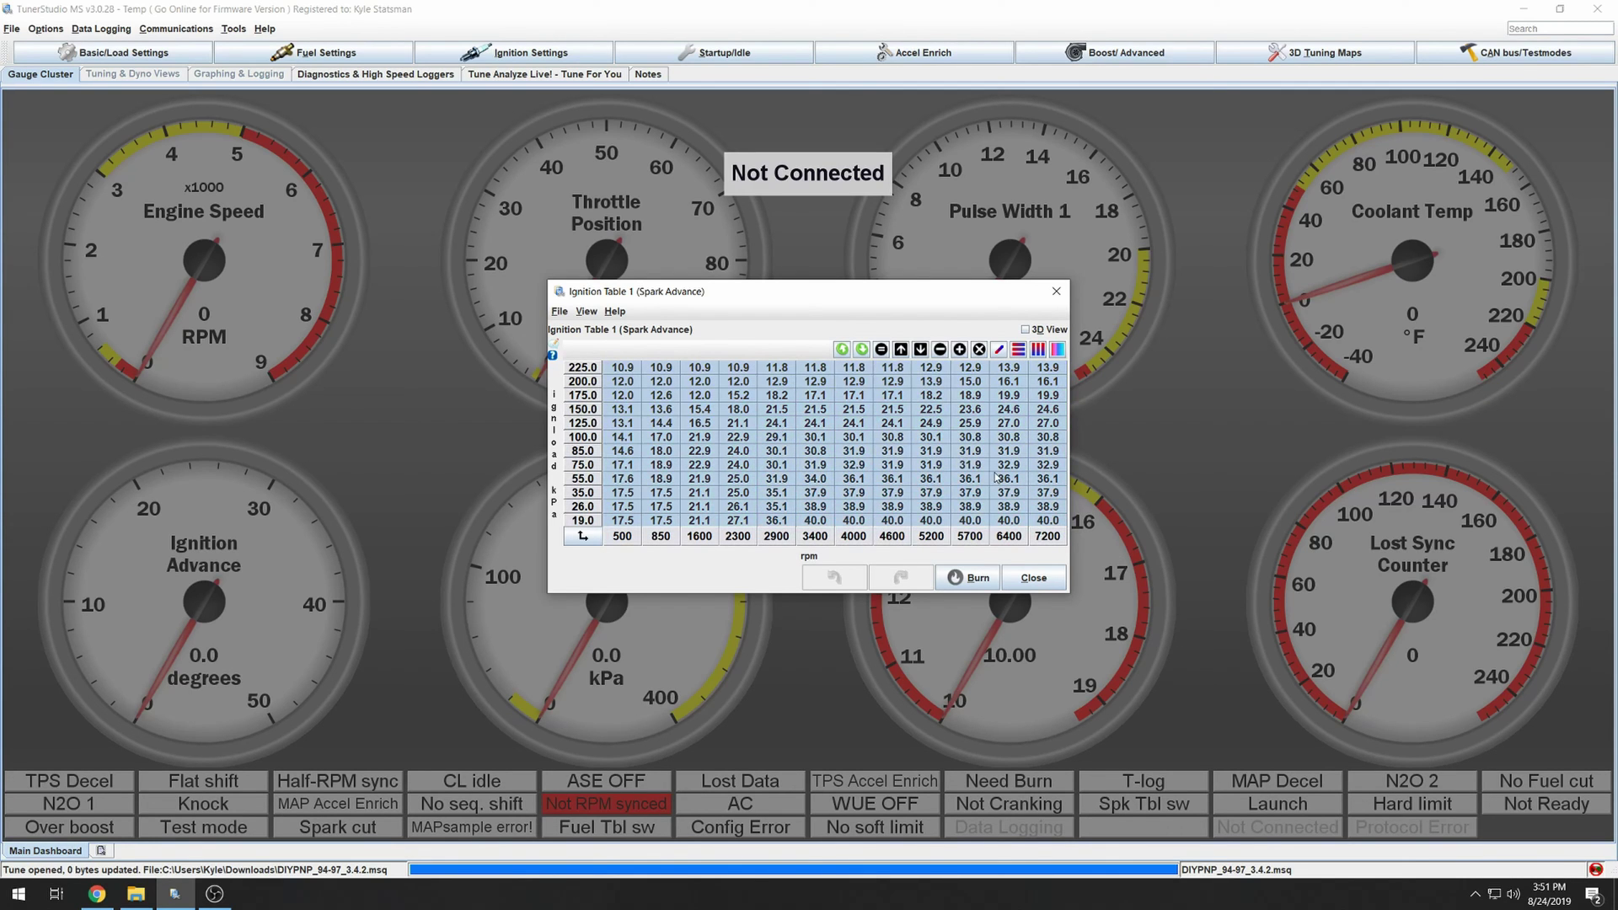
{"action": "left_click", "coordinate": [904, 466]}
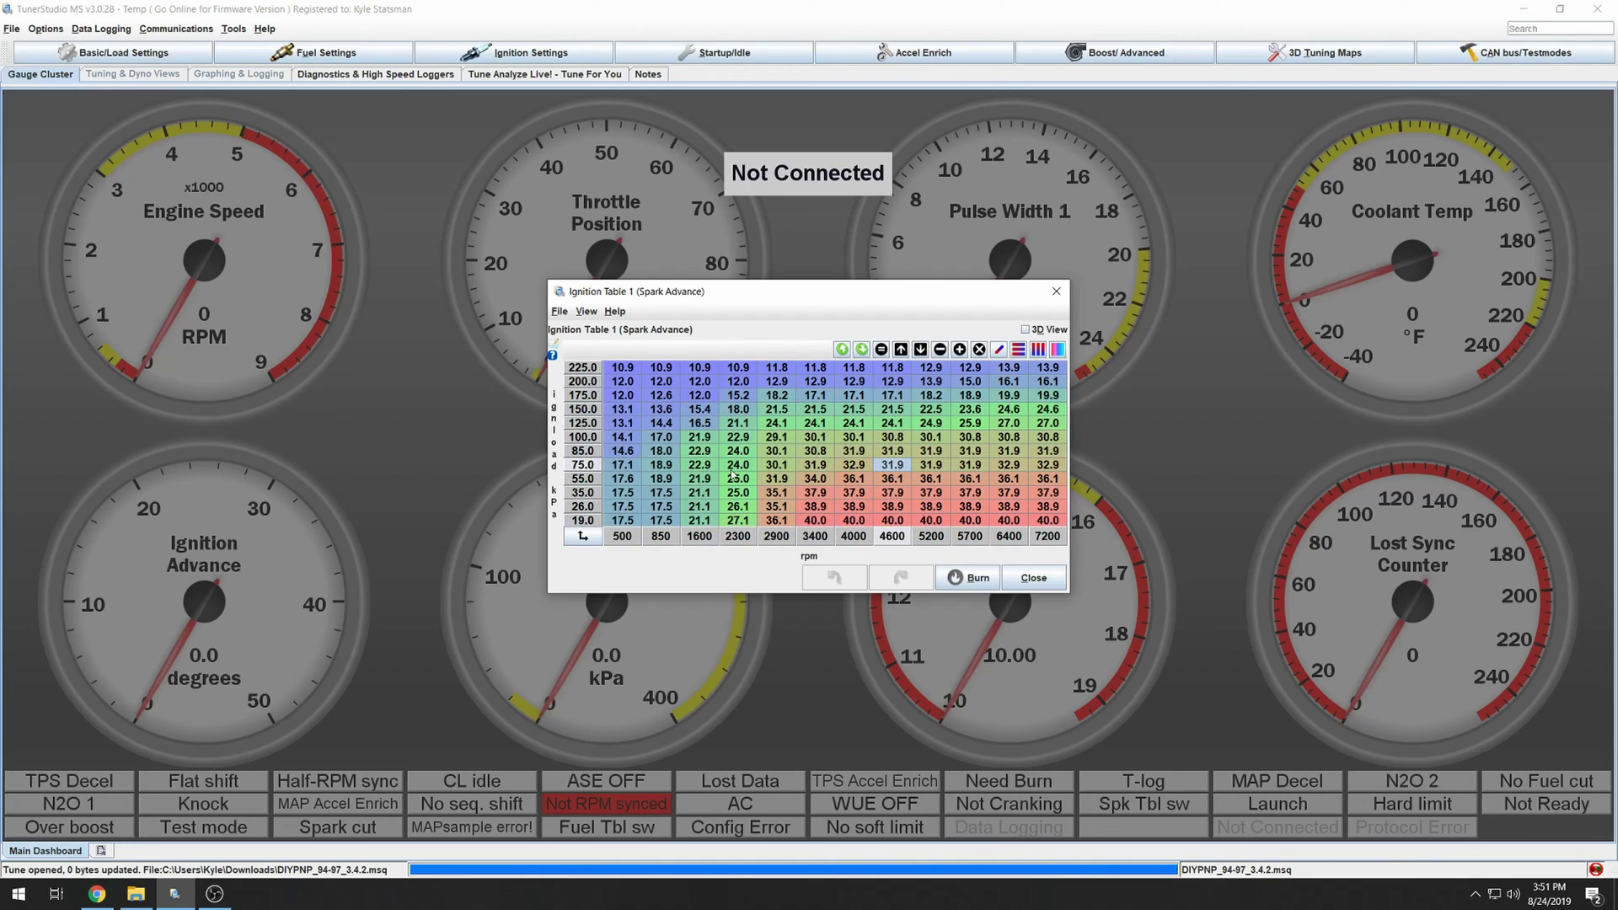
{"action": "left_click", "coordinate": [763, 452]}
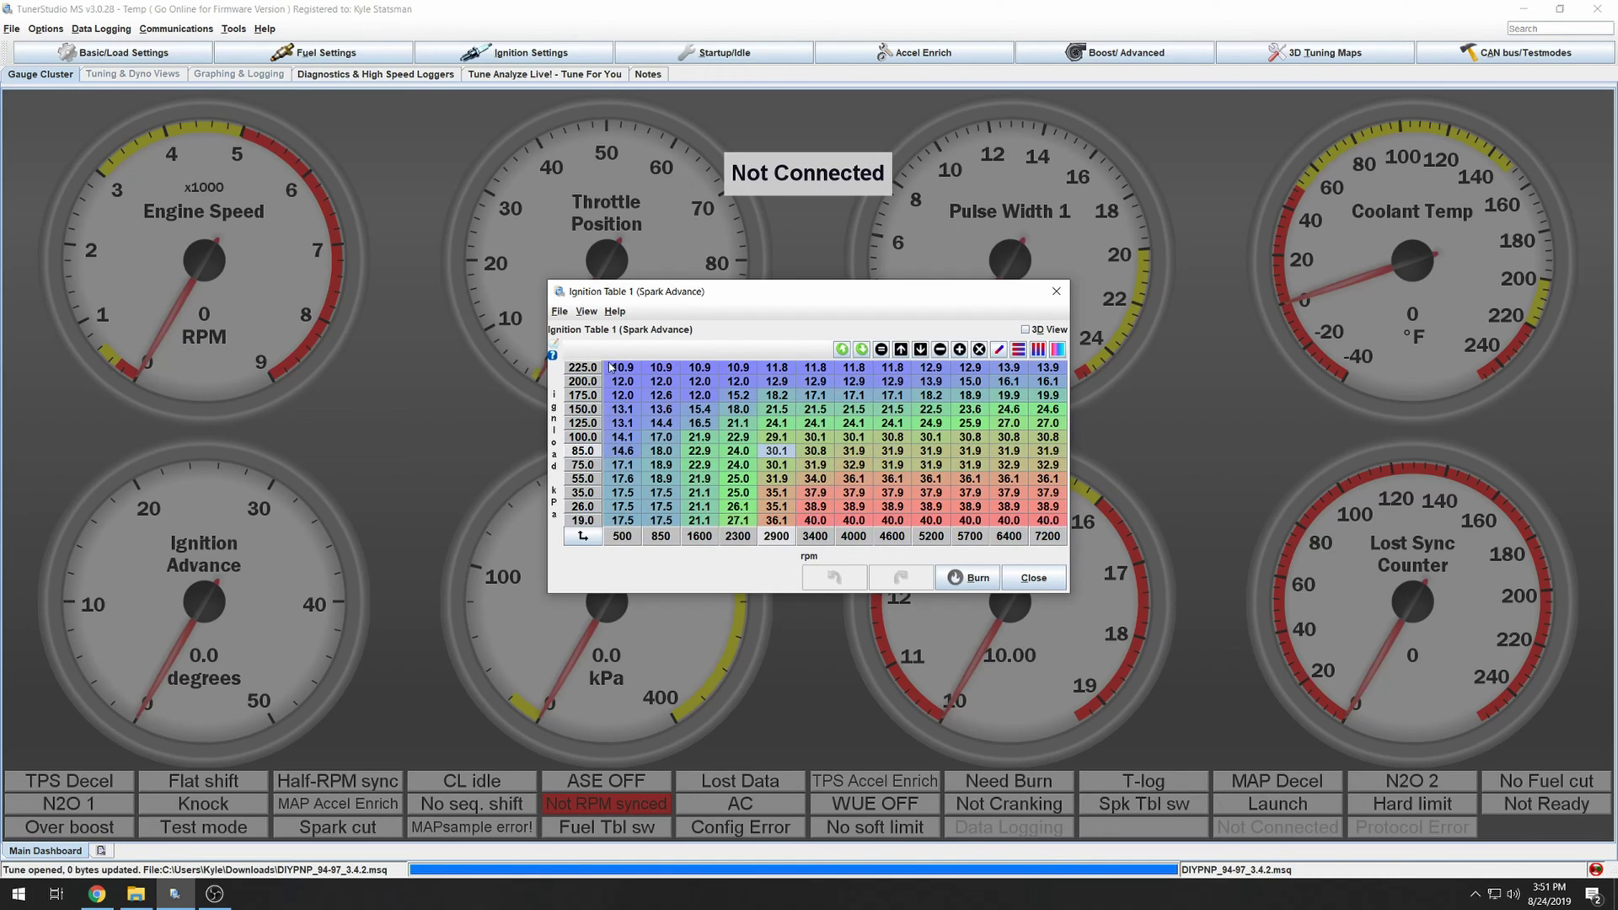
{"action": "left_click_drag", "start_coordinate": [621, 369], "coordinate": [1047, 506]}
{"action": "double_click", "coordinate": [1041, 533]}
{"action": "key", "text": "Return"}
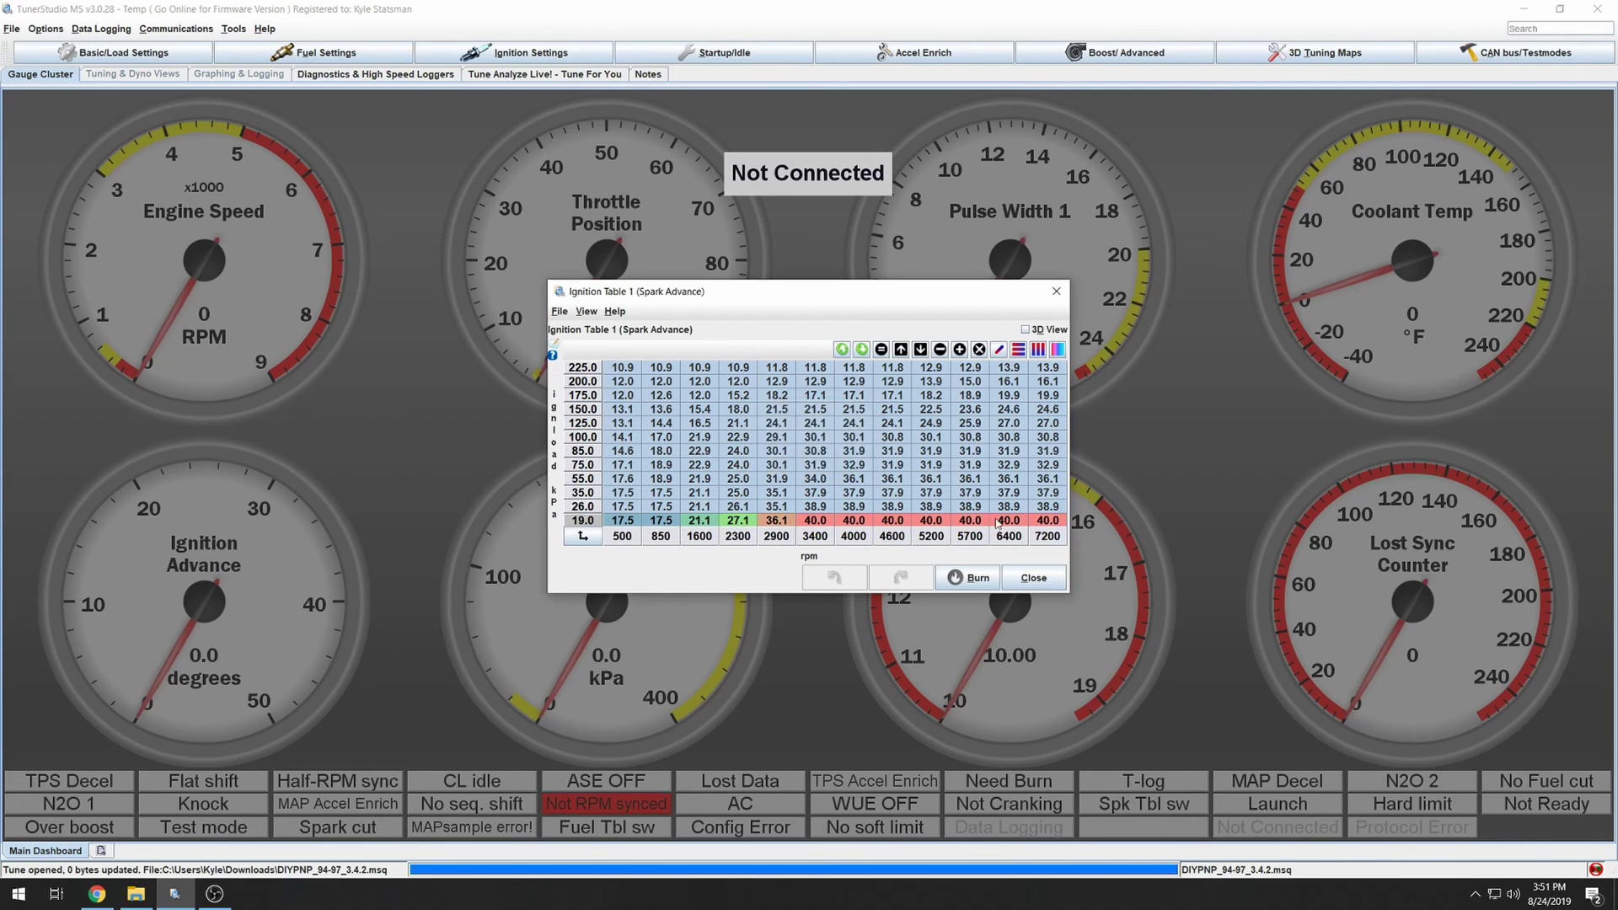
{"action": "left_click", "coordinate": [827, 462]}
{"action": "left_click_drag", "start_coordinate": [1045, 520], "coordinate": [620, 368]}
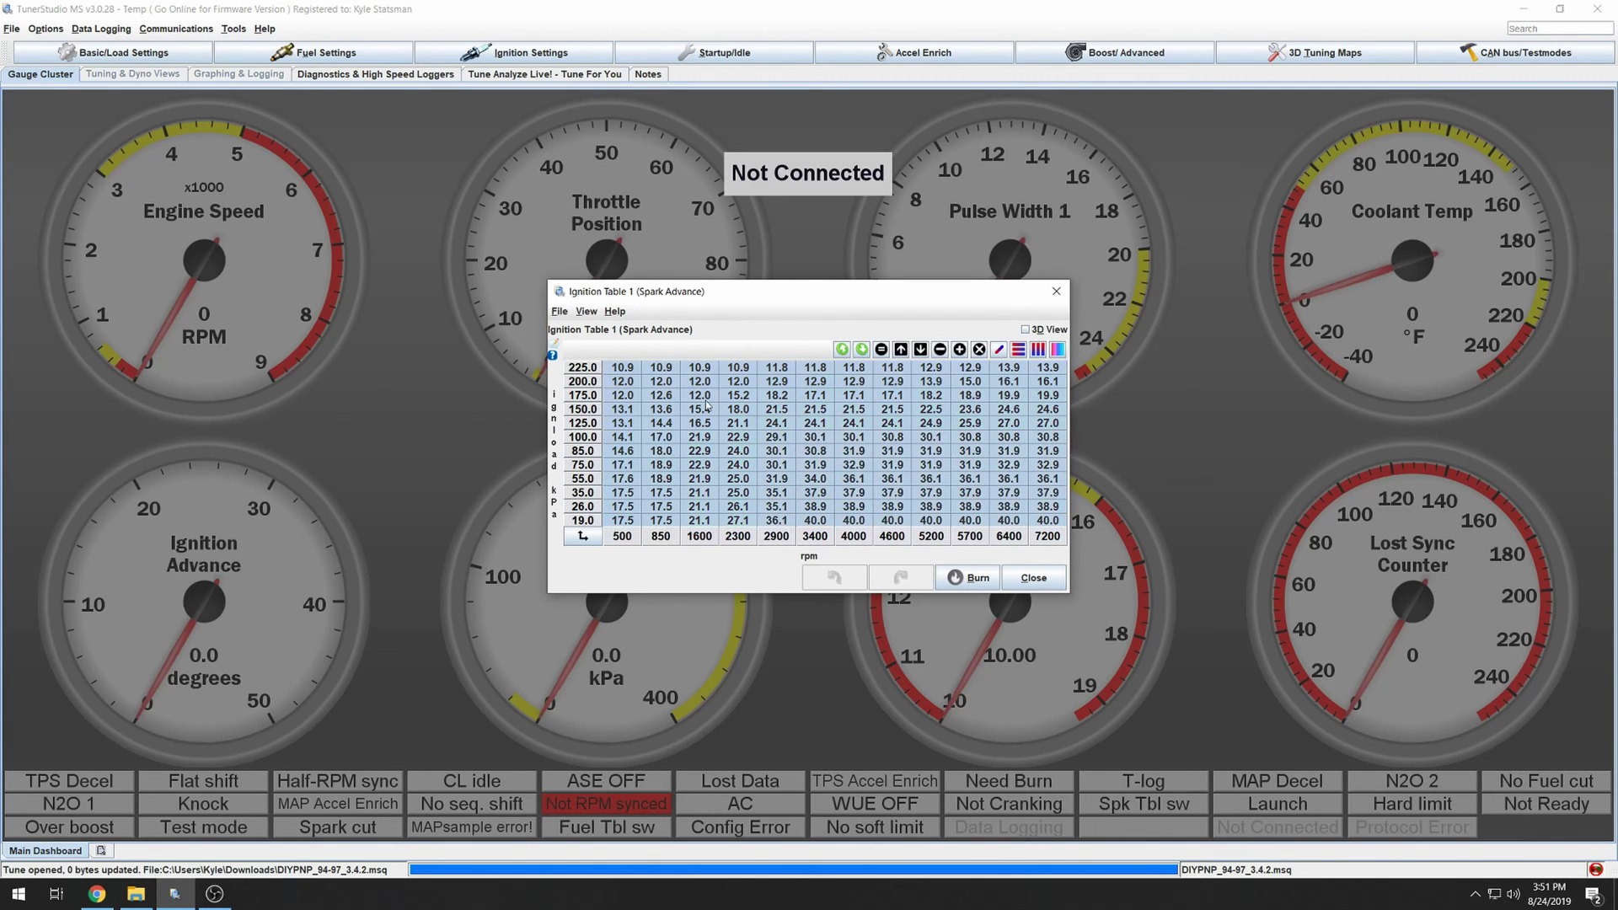
{"action": "left_click", "coordinate": [1011, 522]}
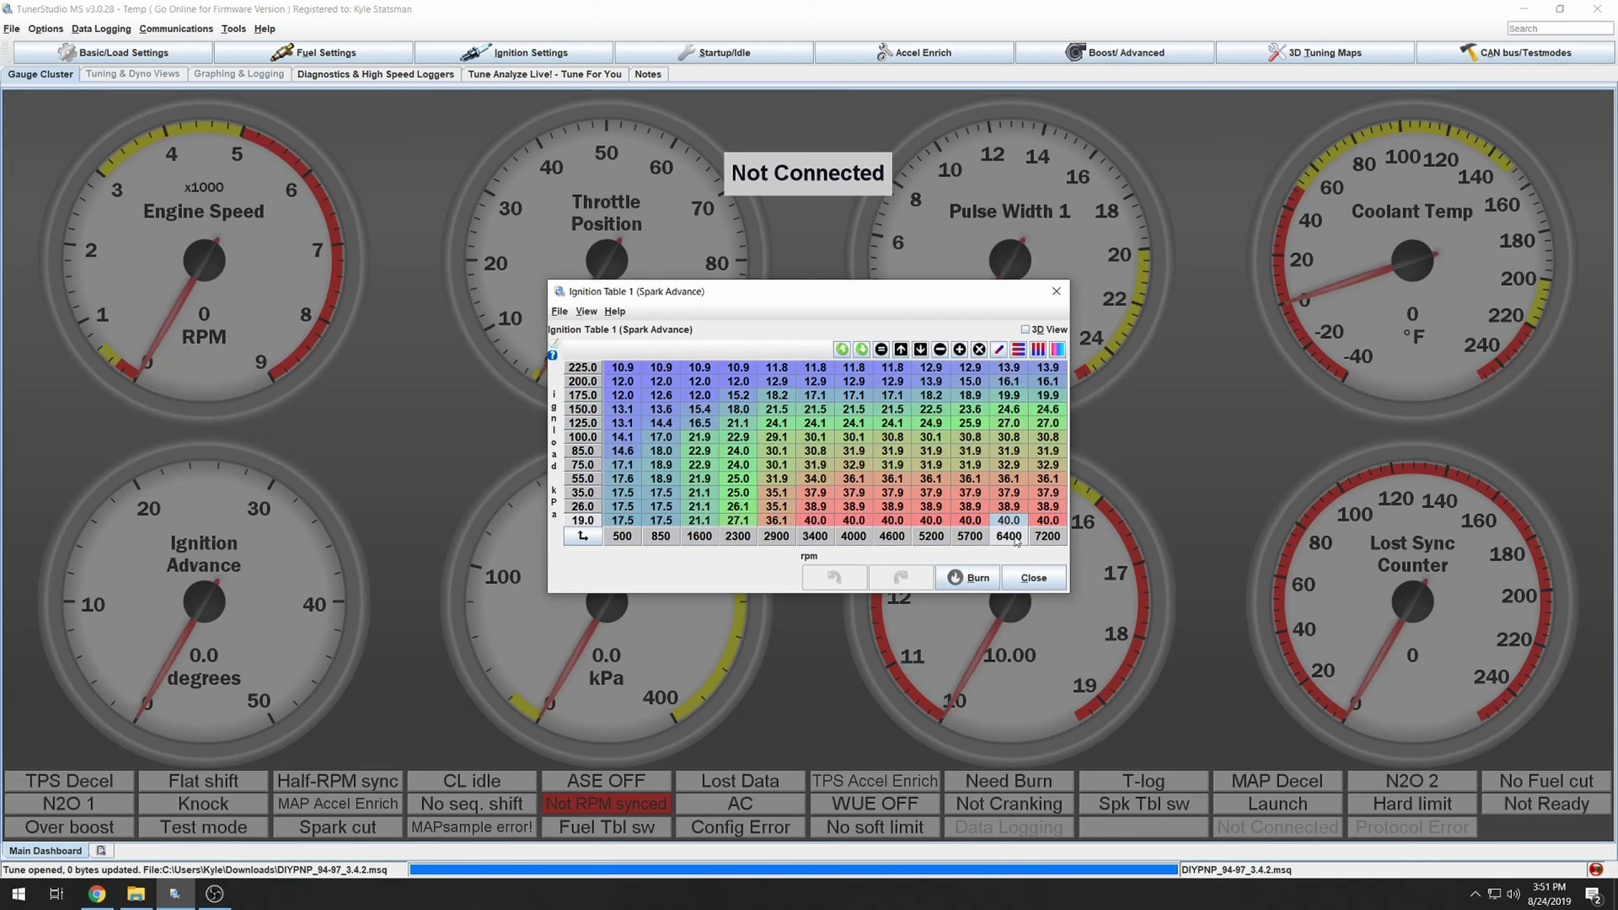
{"action": "left_click", "coordinate": [1032, 579]}
{"action": "left_click", "coordinate": [488, 53]}
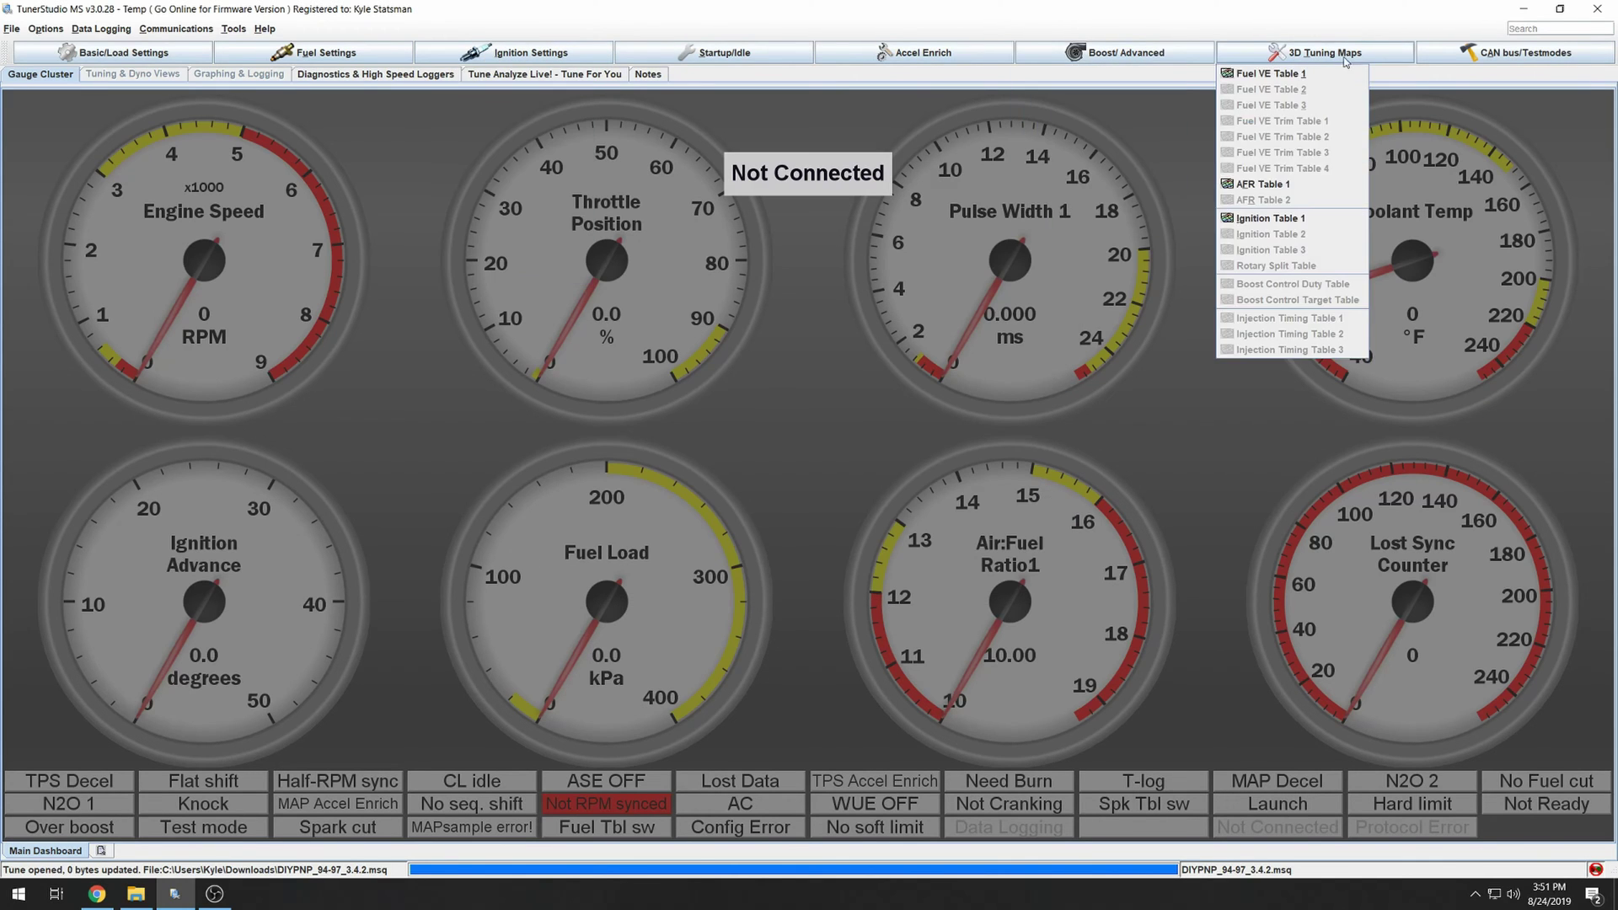
{"action": "mouse_move", "coordinate": [1467, 57]}
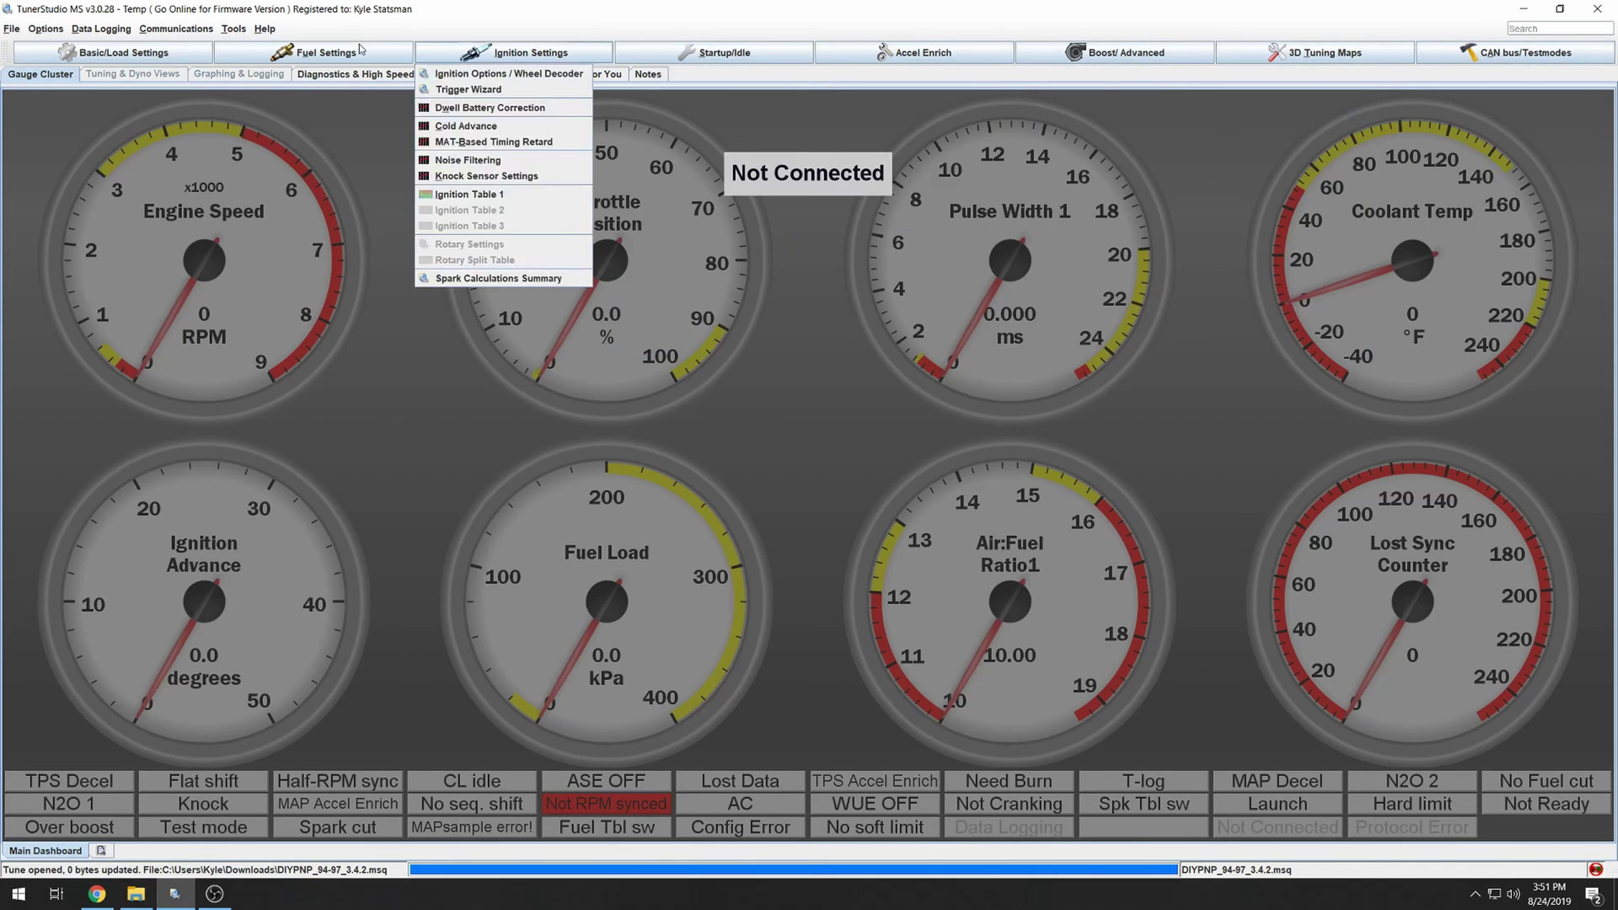
Step: Set Sensor Calibrations to Unlocked in Un/Lock Calibrations and close the settings
{"action": "left_click", "coordinate": [229, 31]}
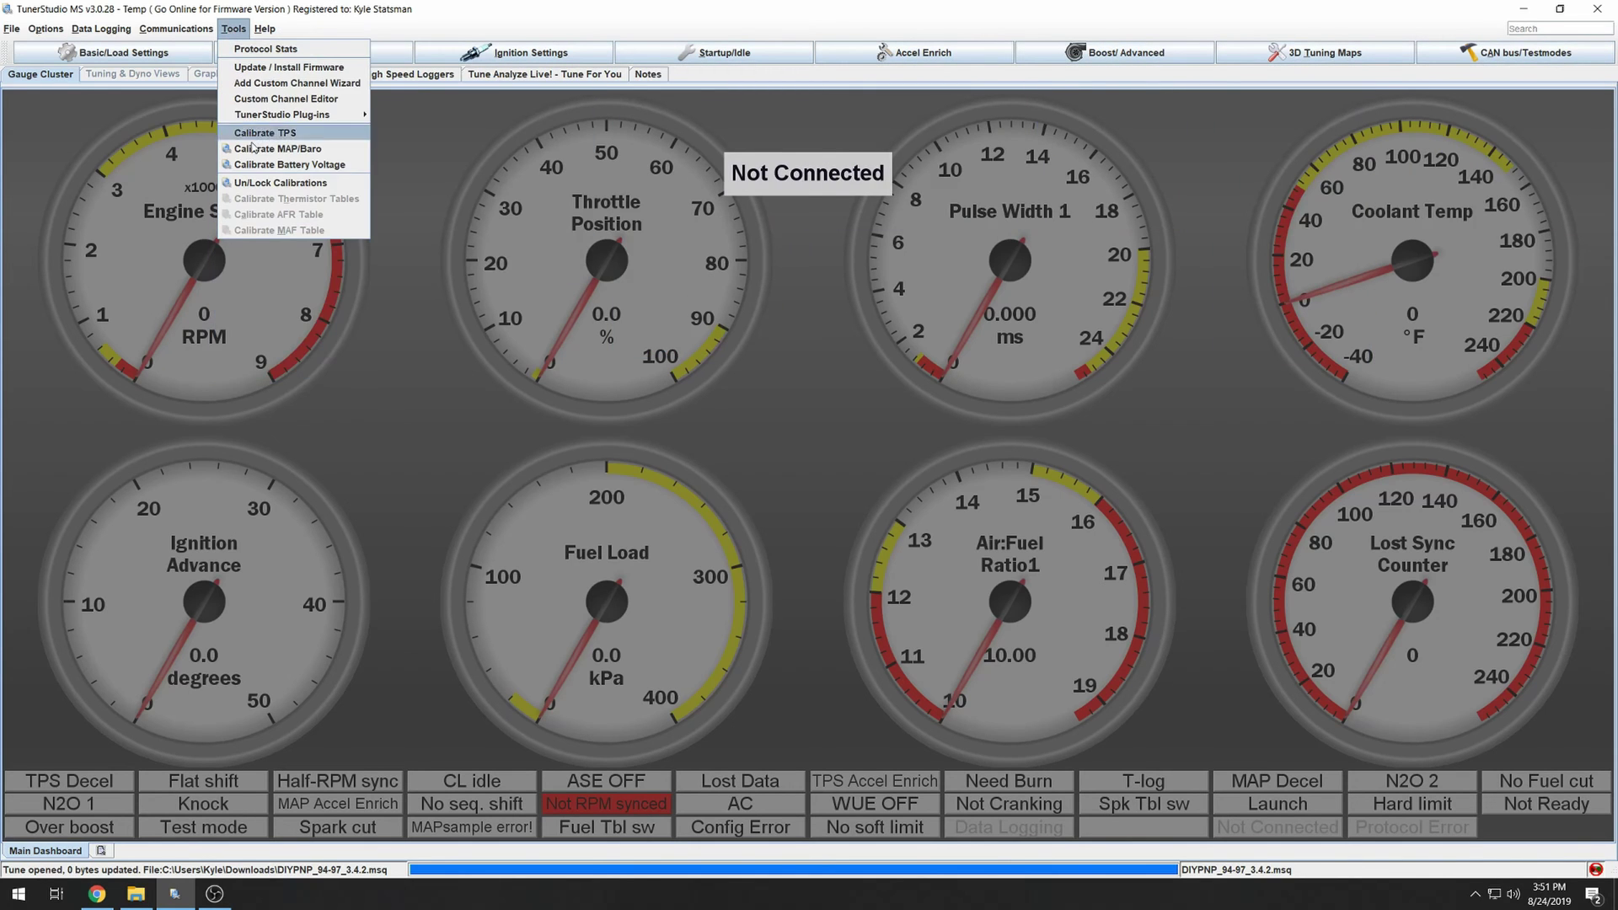
{"action": "left_click", "coordinate": [266, 183]}
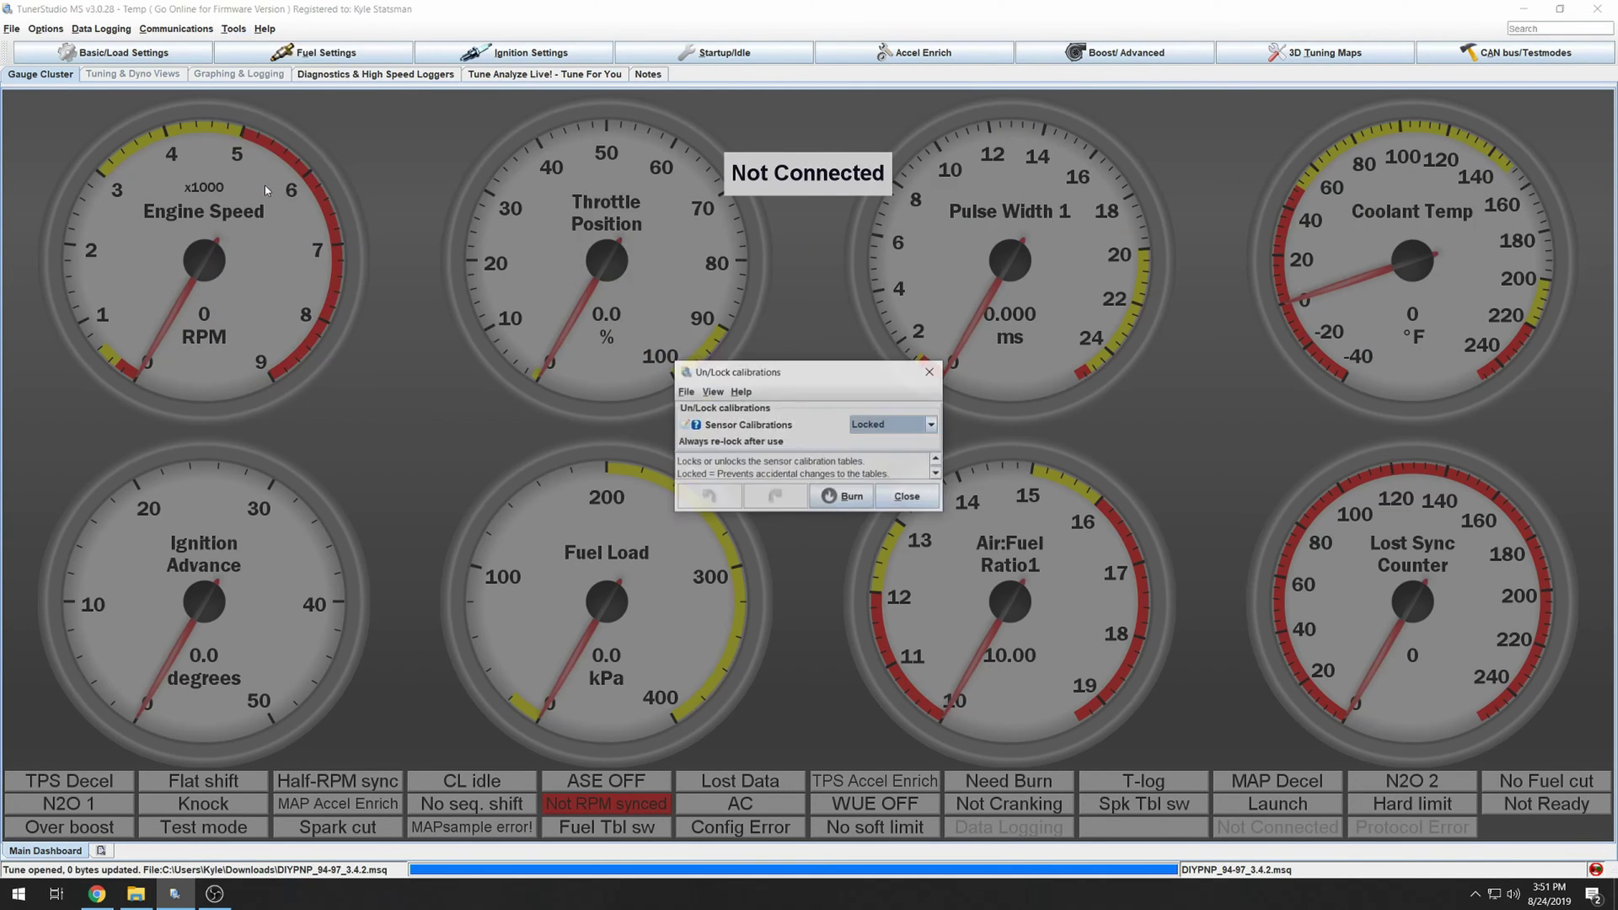
{"action": "left_click", "coordinate": [880, 423]}
{"action": "left_click", "coordinate": [878, 454]}
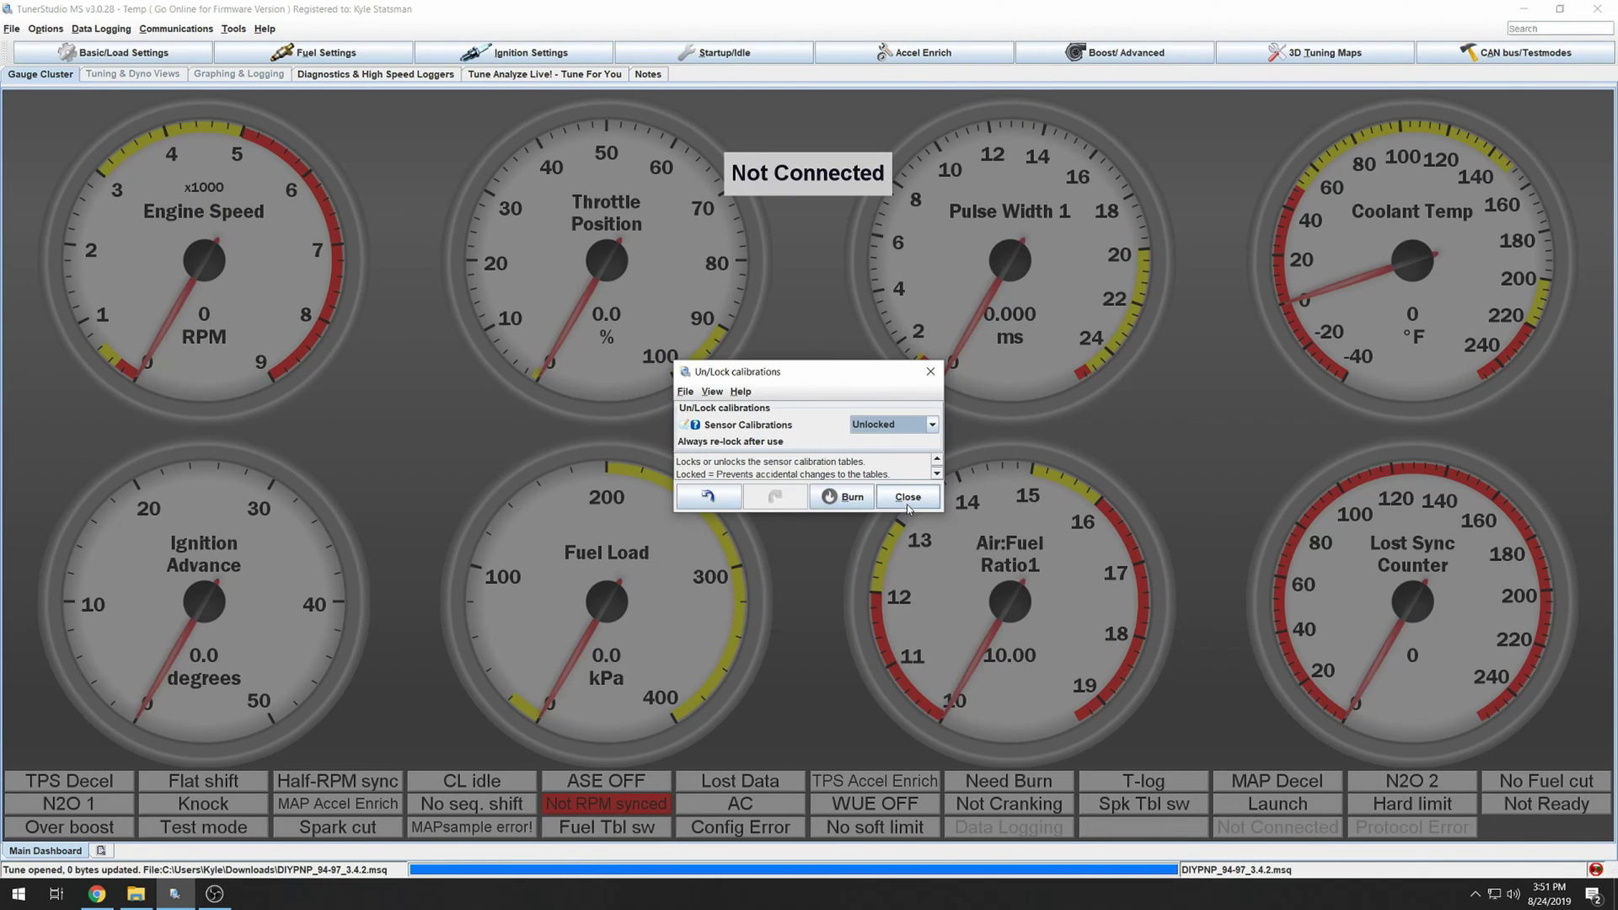
{"action": "left_click", "coordinate": [894, 496]}
Step: Calibrate the throttle position sensor by getting the current closed-throttle and full-throttle ADC counts, and accept the calibration
{"action": "left_click", "coordinate": [234, 31]}
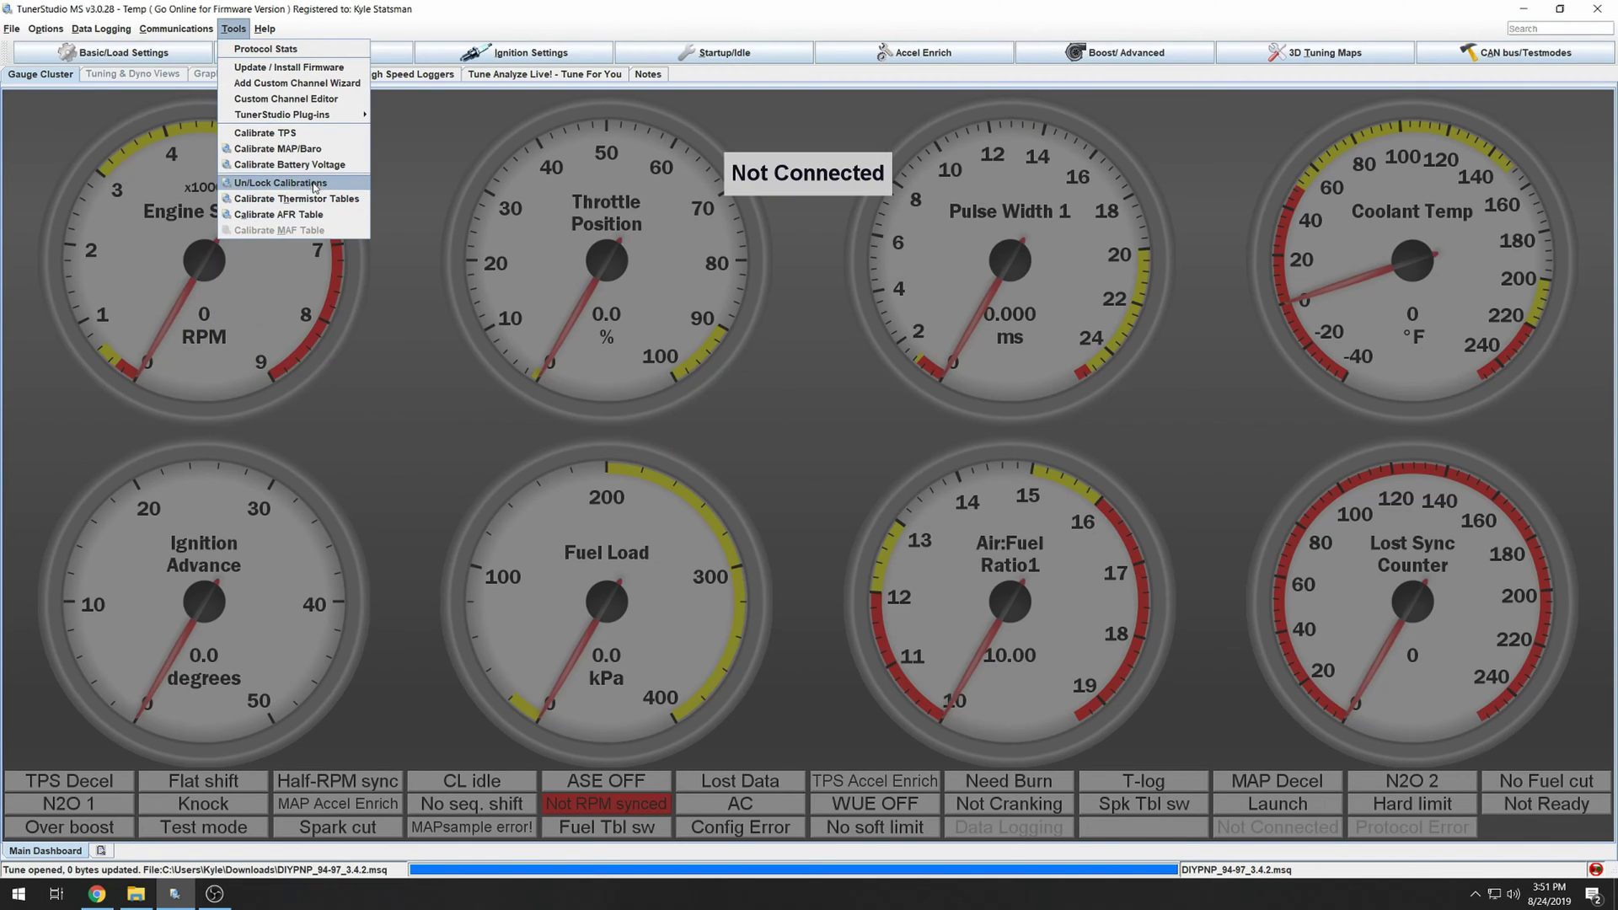
{"action": "left_click", "coordinate": [278, 132]}
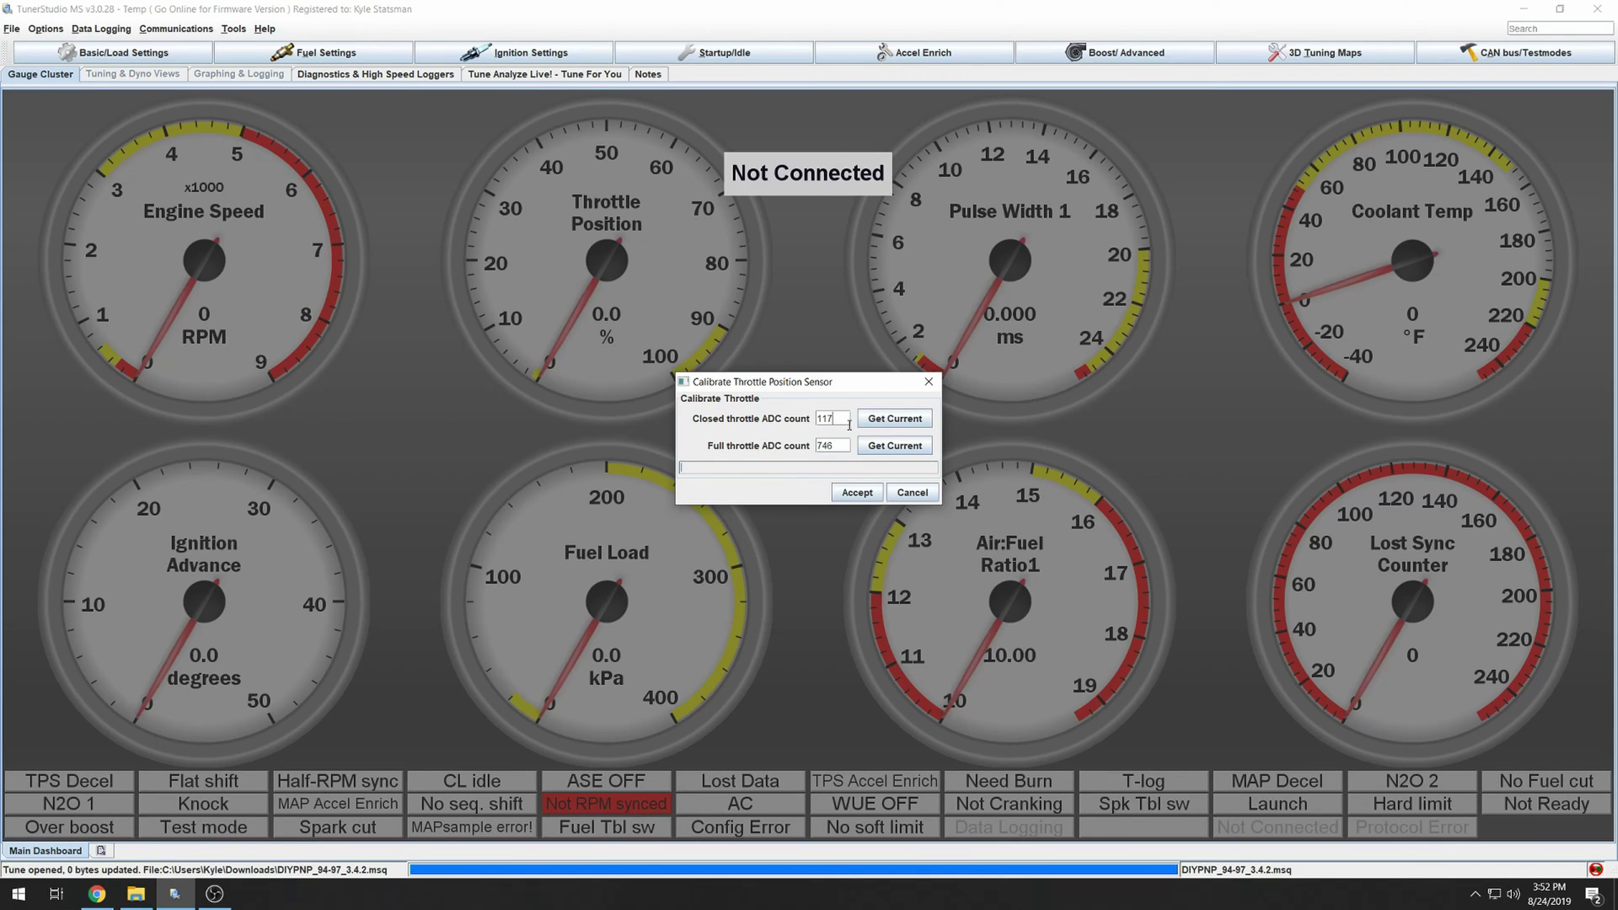
{"action": "left_click", "coordinate": [895, 418]}
{"action": "left_click", "coordinate": [809, 456]}
{"action": "left_click", "coordinate": [895, 445]}
{"action": "left_click", "coordinate": [808, 455]}
{"action": "left_click", "coordinate": [857, 492]}
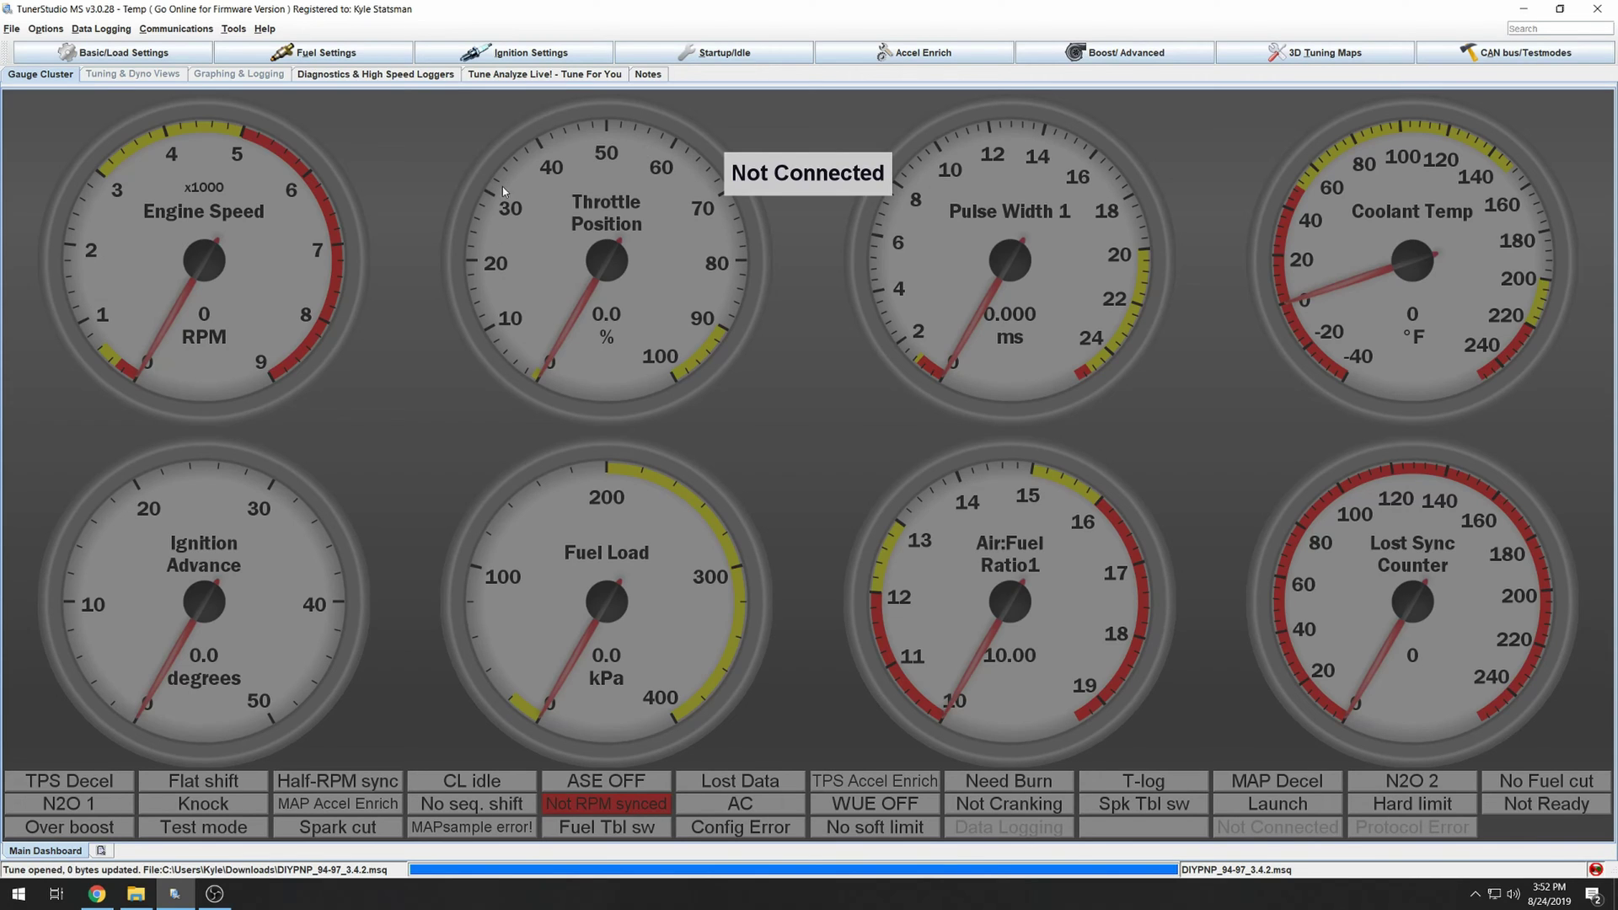
Step: Set the common MAP sensor to MPXH6400 and the common baro sensor to MPX4115 in Calibrate MAP/Baro
{"action": "left_click", "coordinate": [233, 29]}
{"action": "left_click", "coordinate": [301, 149]}
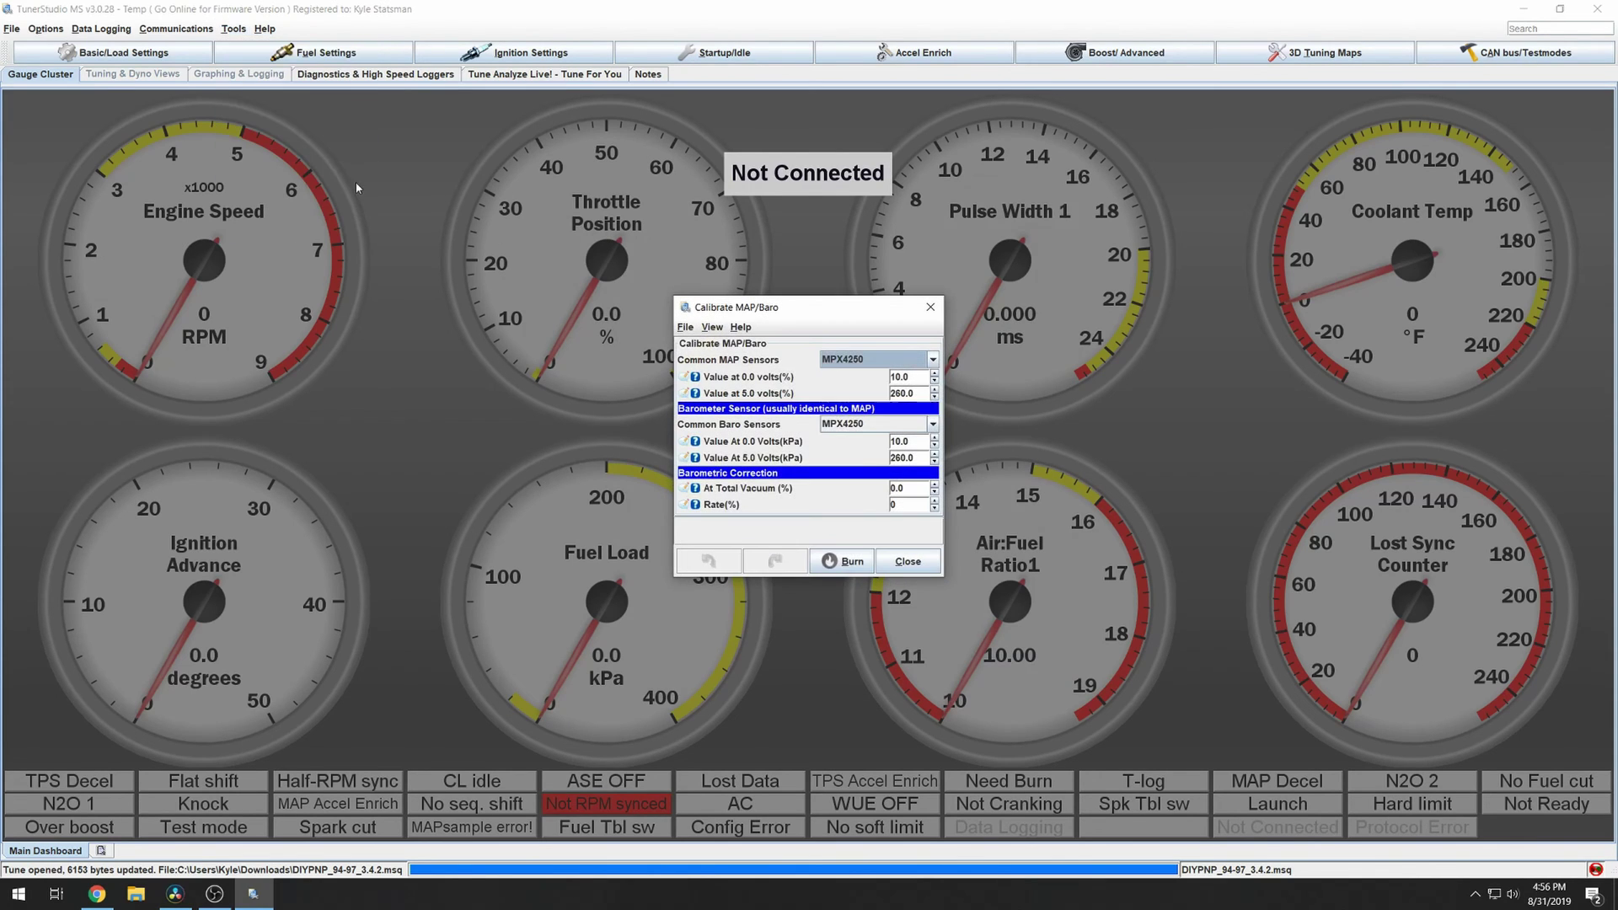
{"action": "left_click", "coordinate": [859, 360]}
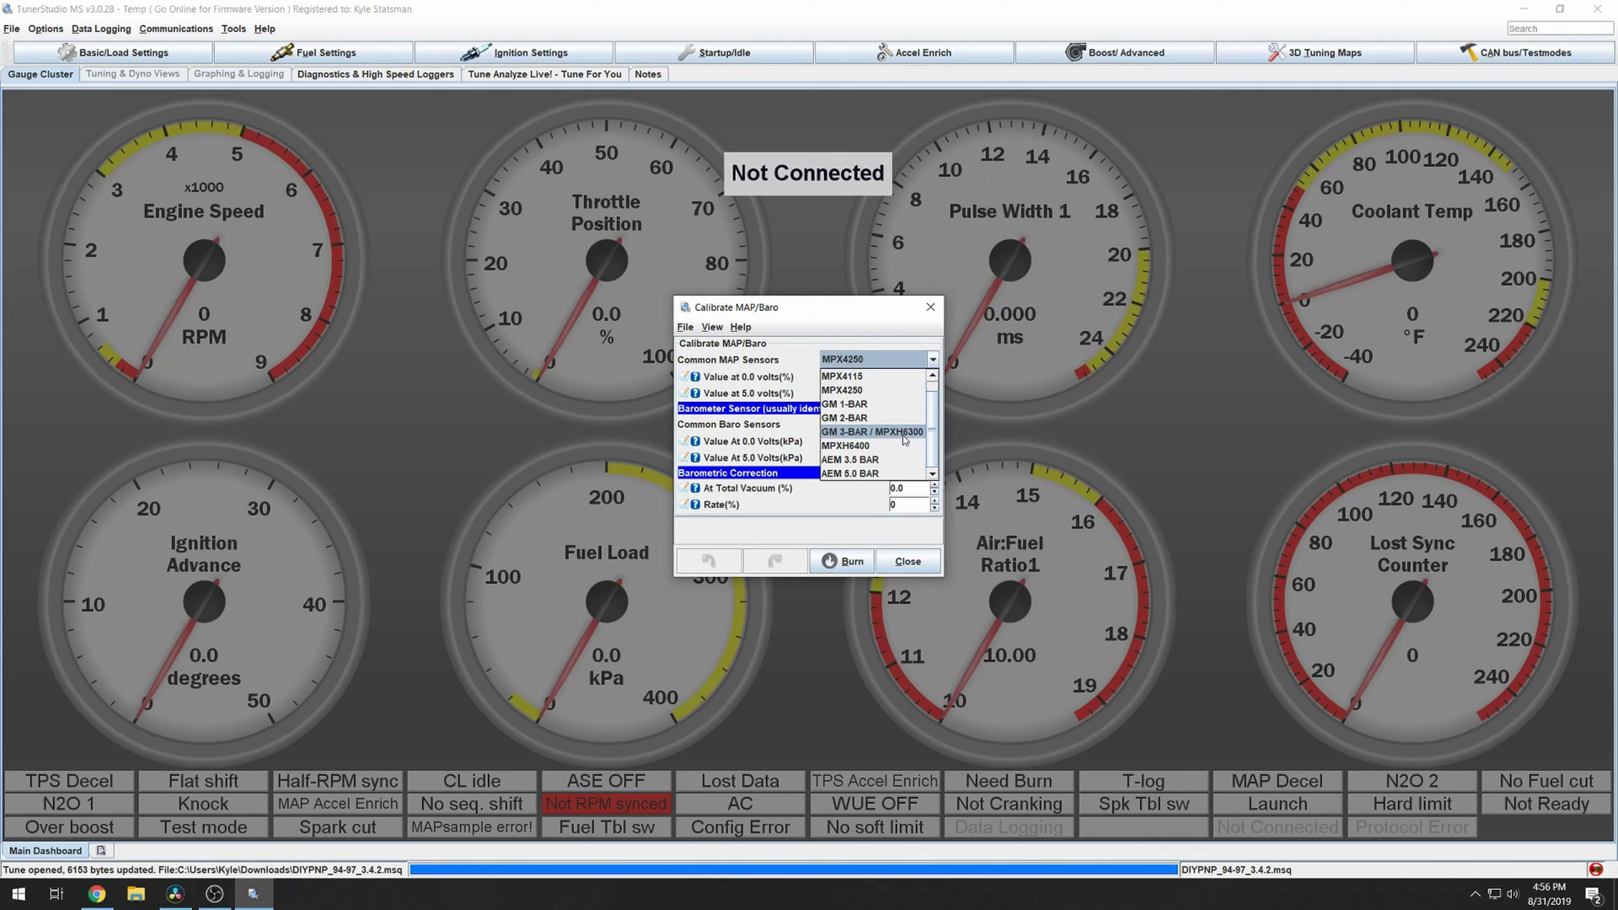
{"action": "left_click", "coordinate": [872, 446]}
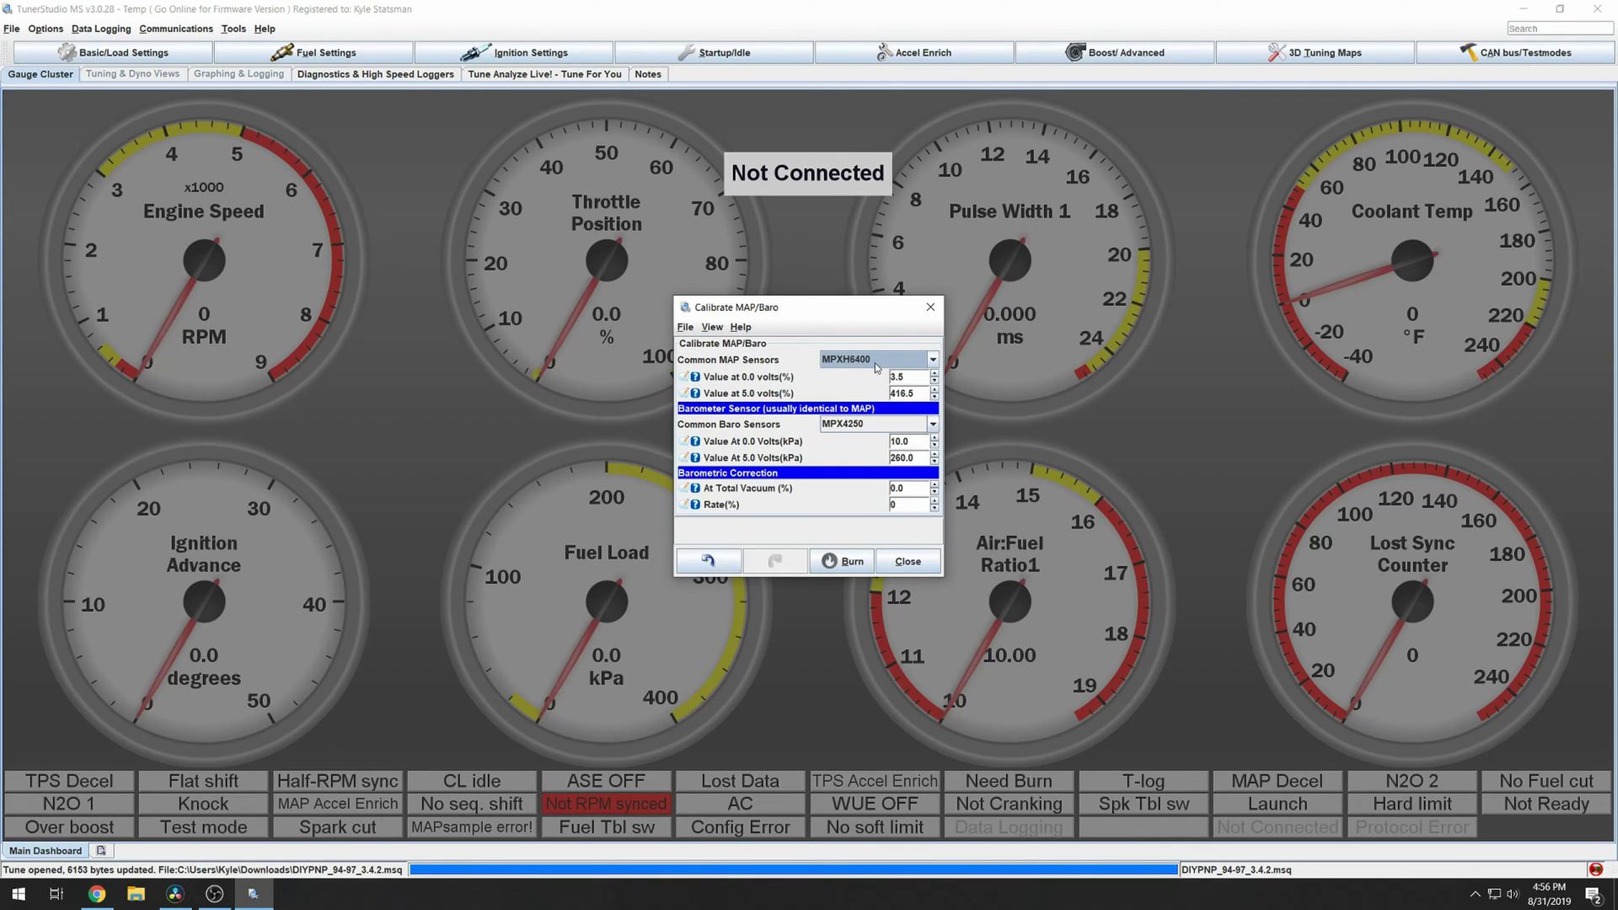
{"action": "left_click", "coordinate": [867, 425]}
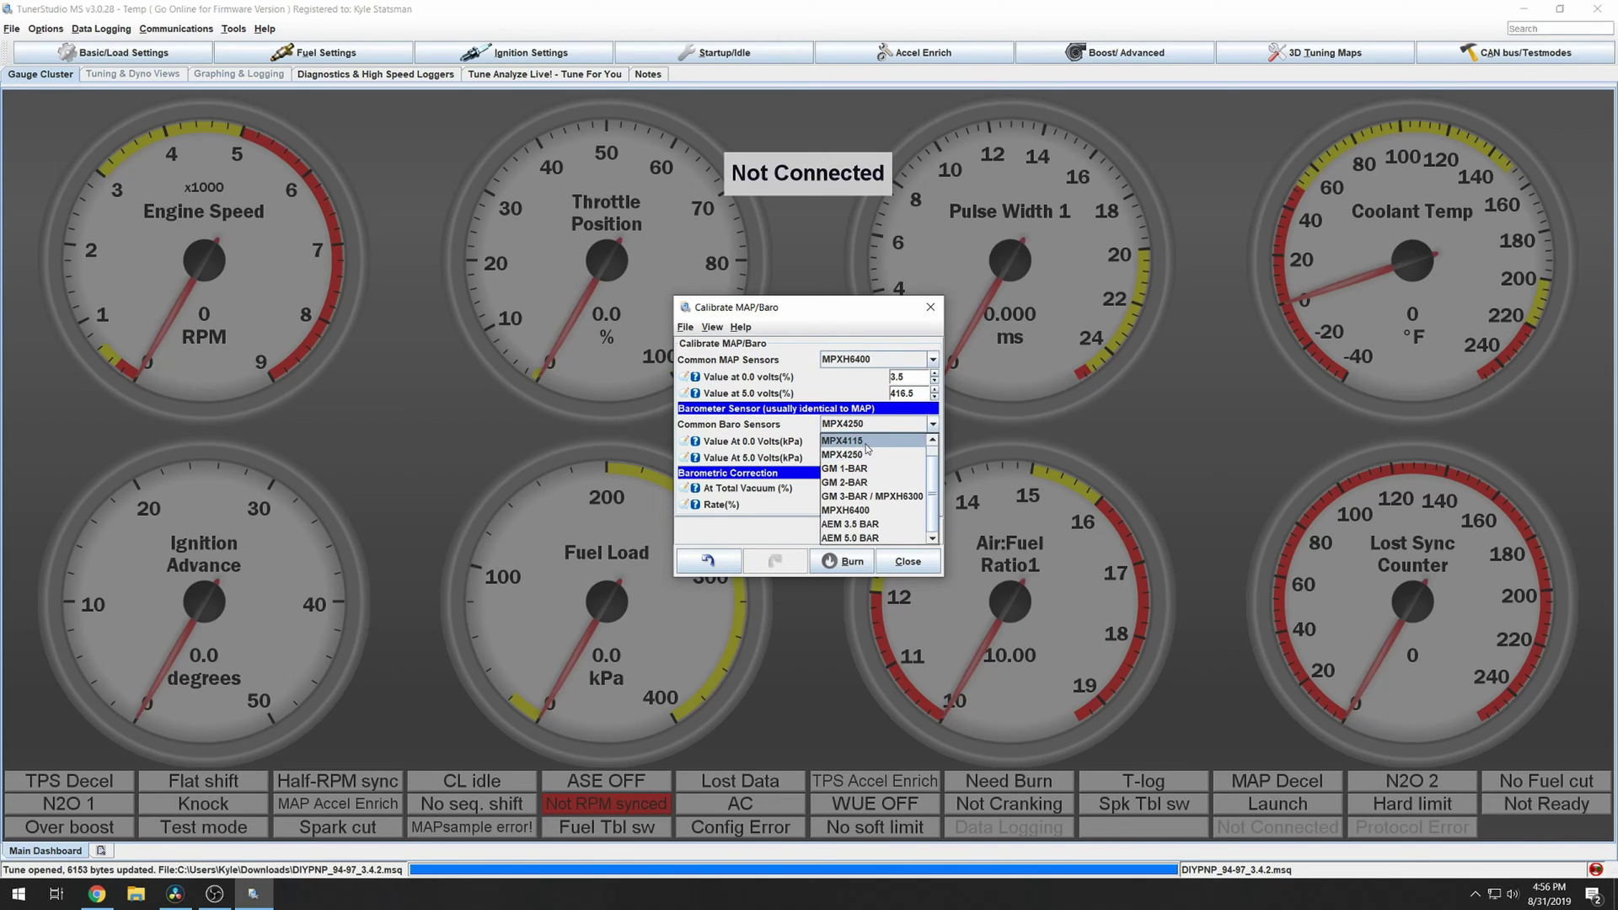
{"action": "left_click", "coordinate": [870, 444]}
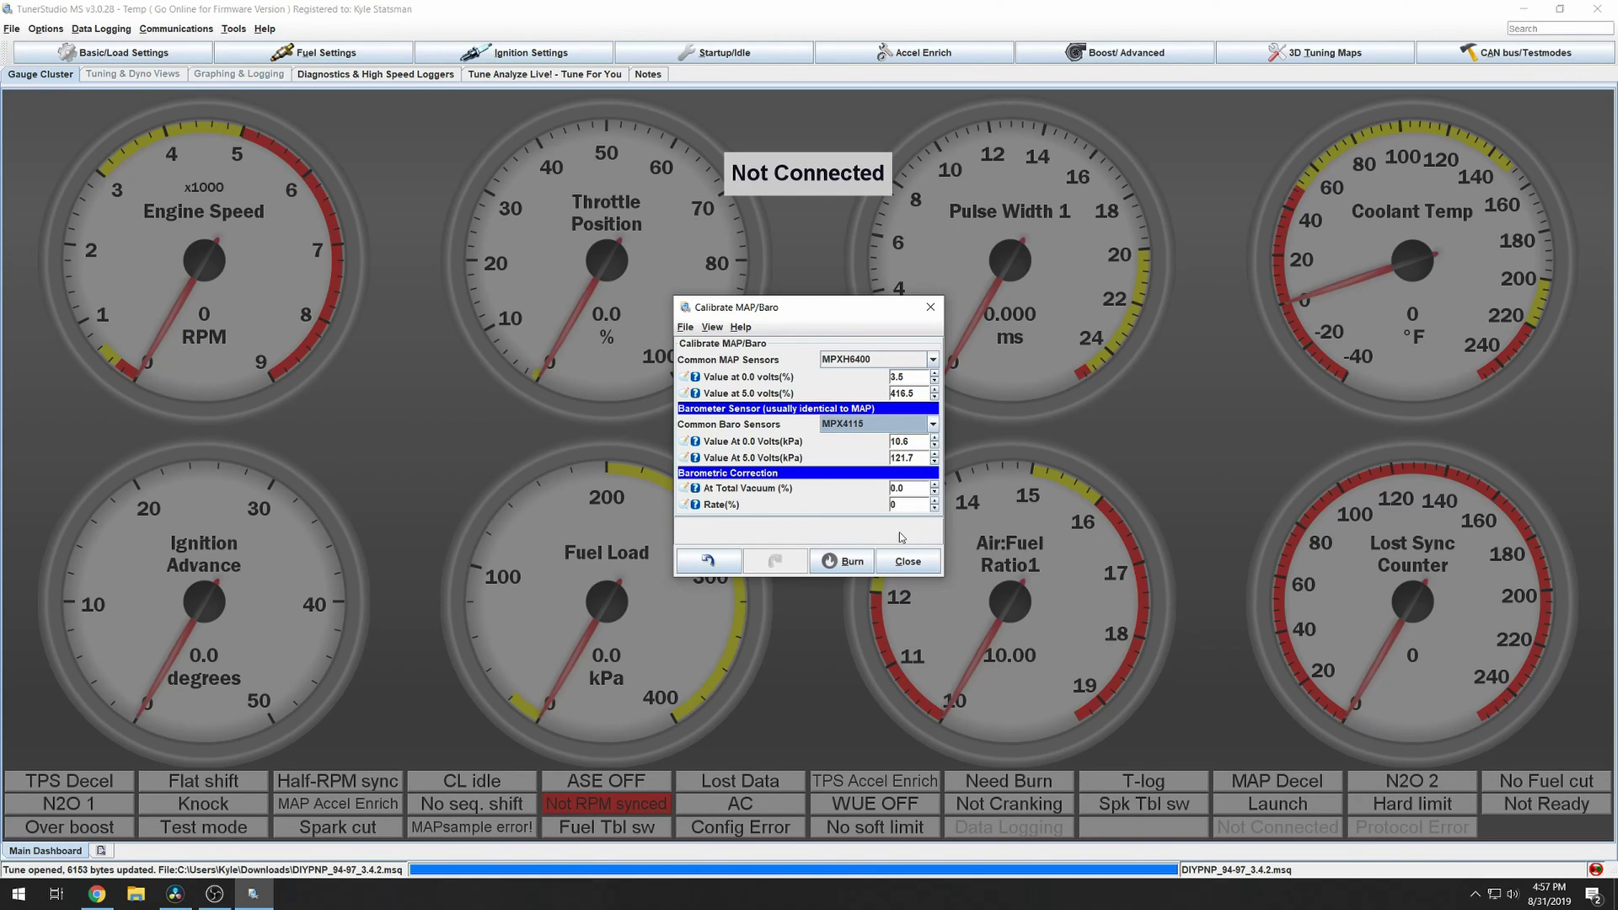
Step: Set both the common MAP sensor and the common baro sensor to MPX4250, and close the MAP/Baro calibration
{"action": "left_click", "coordinate": [876, 368]}
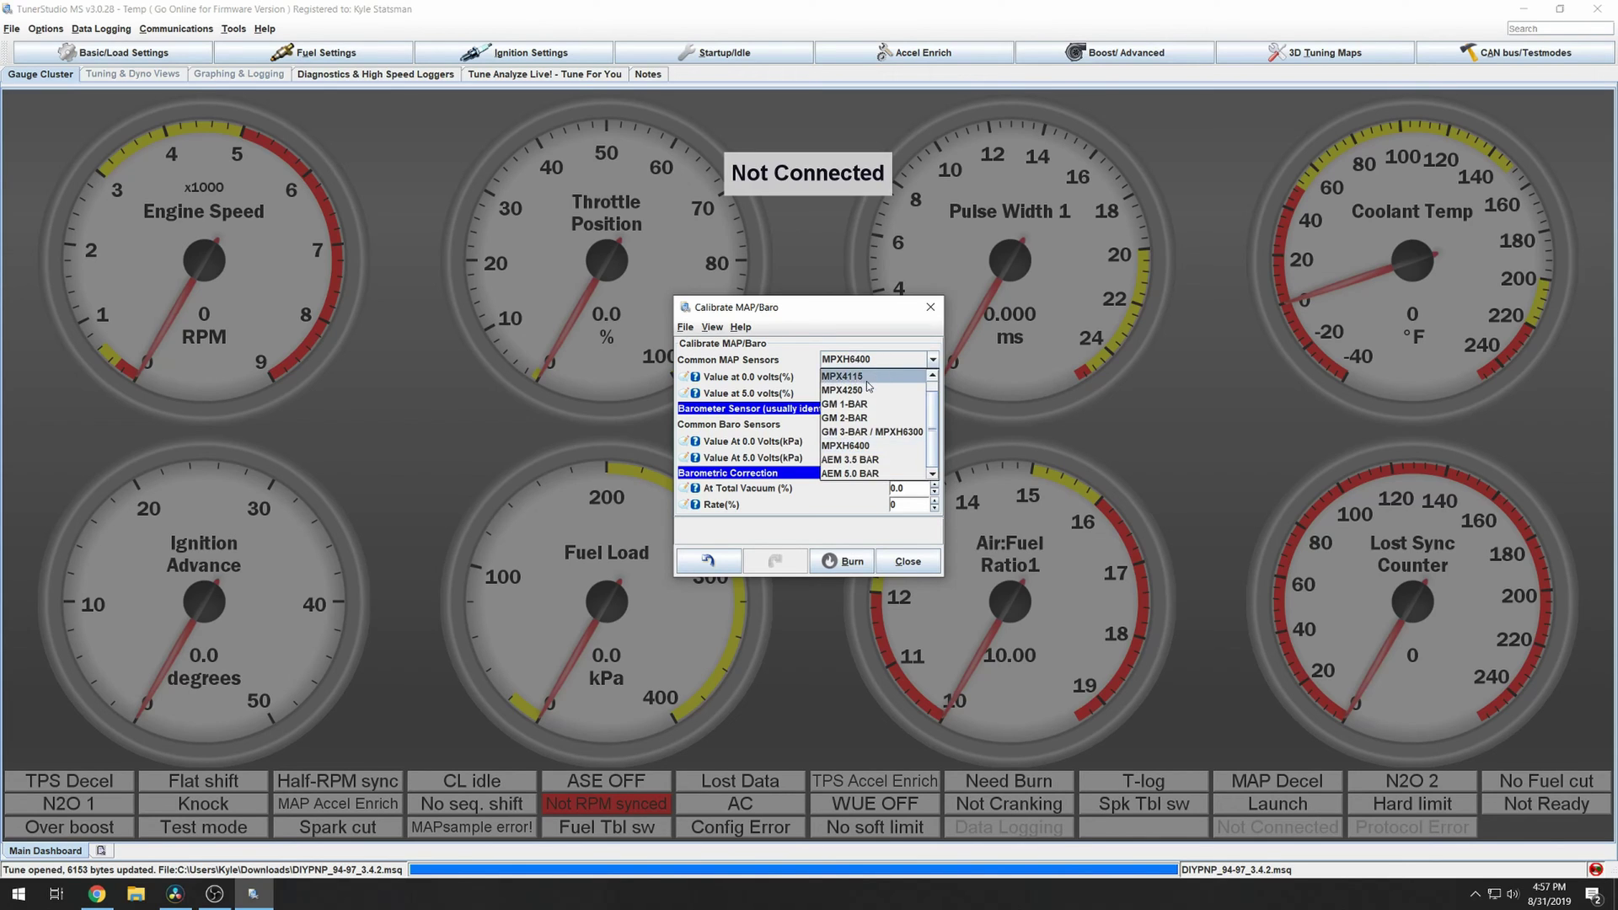
{"action": "left_click", "coordinate": [857, 398]}
{"action": "left_click", "coordinate": [876, 424]}
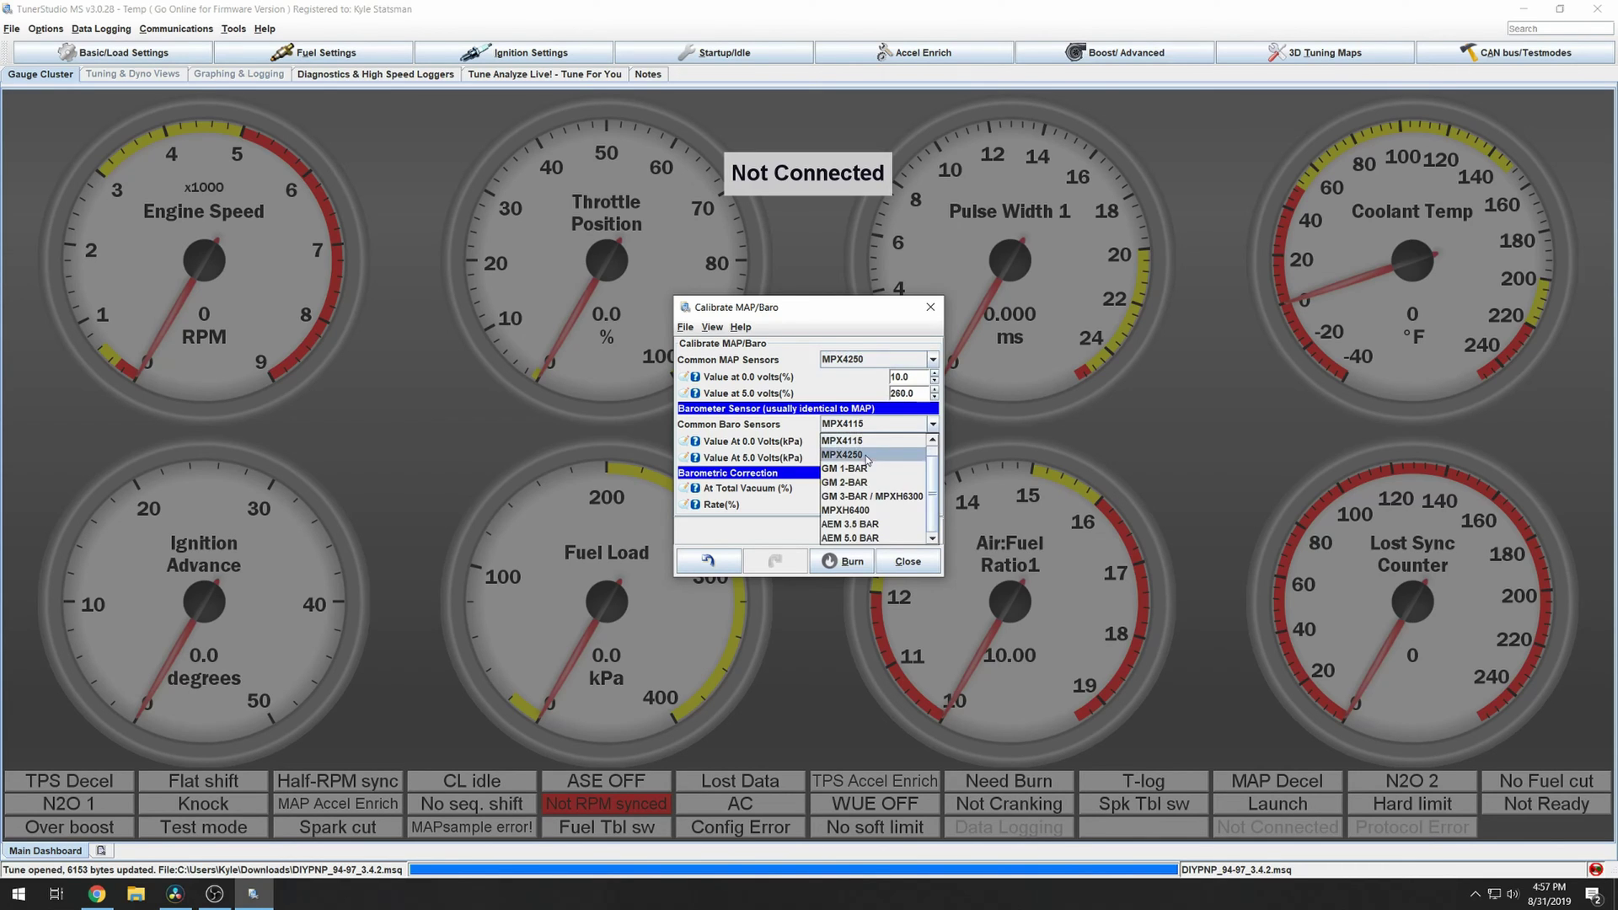
{"action": "left_click", "coordinate": [872, 445]}
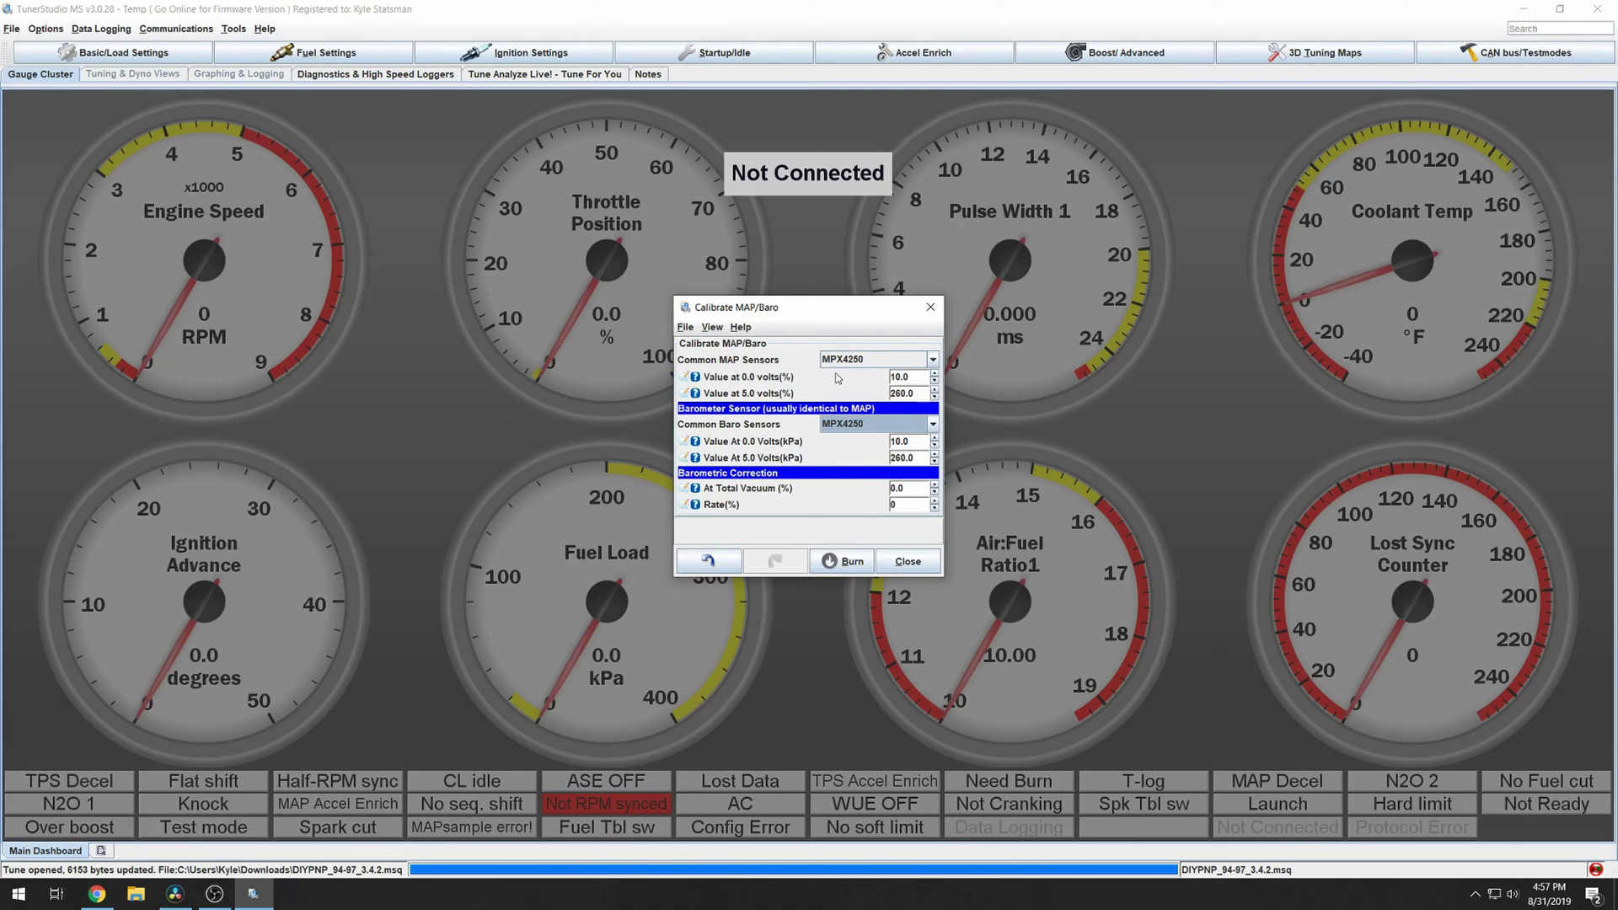
{"action": "left_click", "coordinate": [908, 561]}
Step: Open Barometric Correction from the basic settings and examine its table values
{"action": "left_click", "coordinate": [109, 52]}
{"action": "left_click", "coordinate": [87, 62]}
{"action": "left_click", "coordinate": [87, 56]}
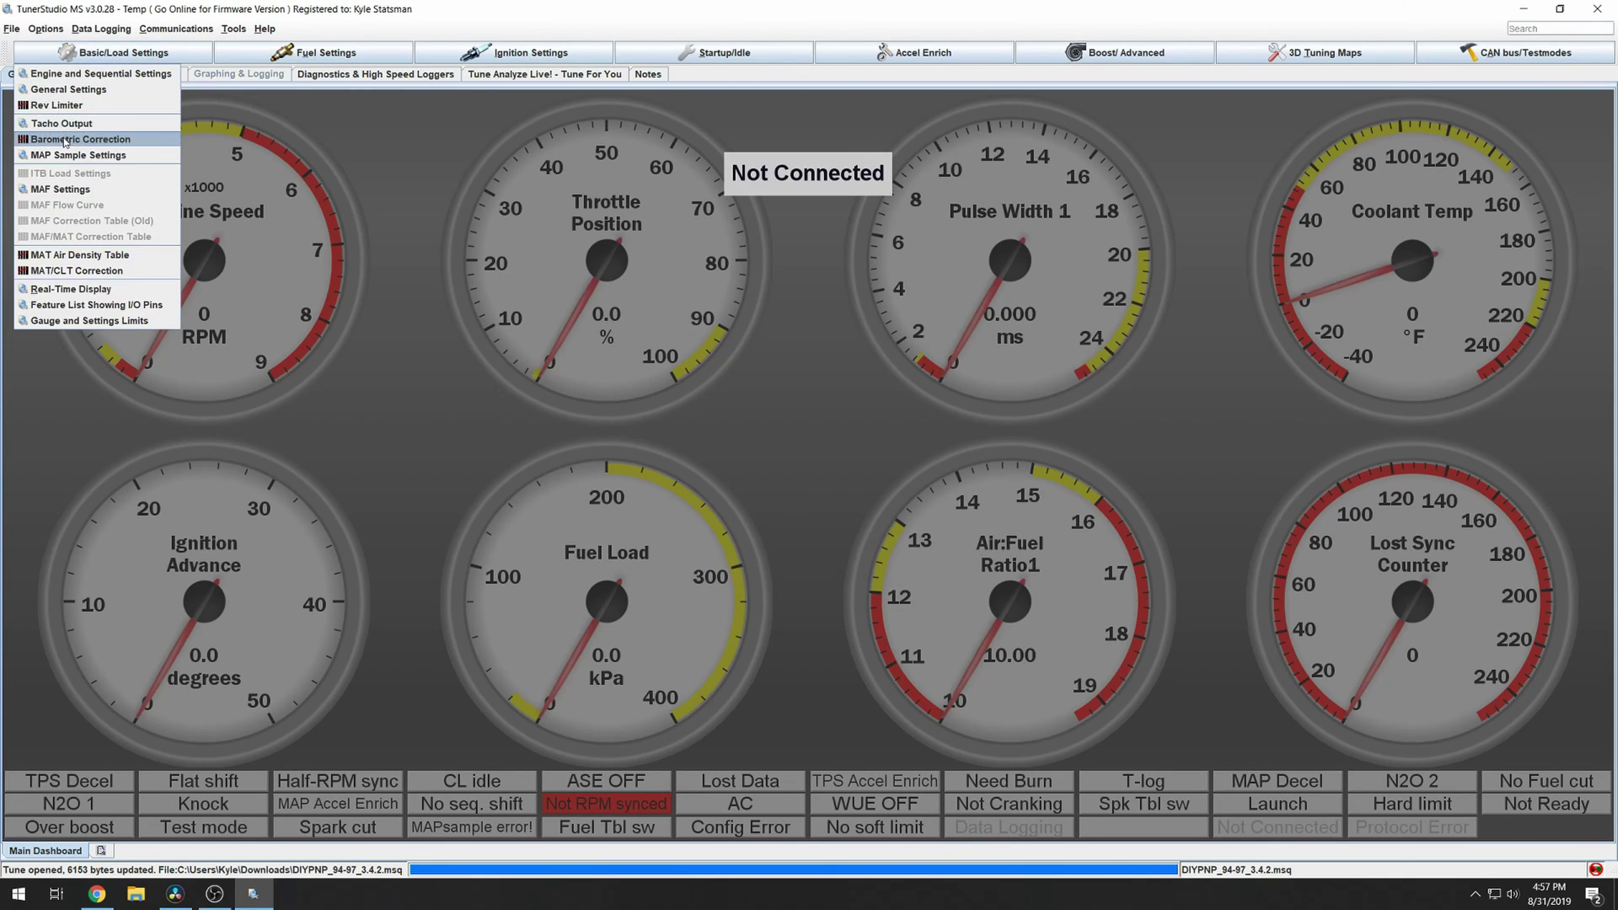
{"action": "left_click", "coordinate": [64, 139]}
{"action": "left_click_drag", "start_coordinate": [1002, 447], "coordinate": [1006, 590]}
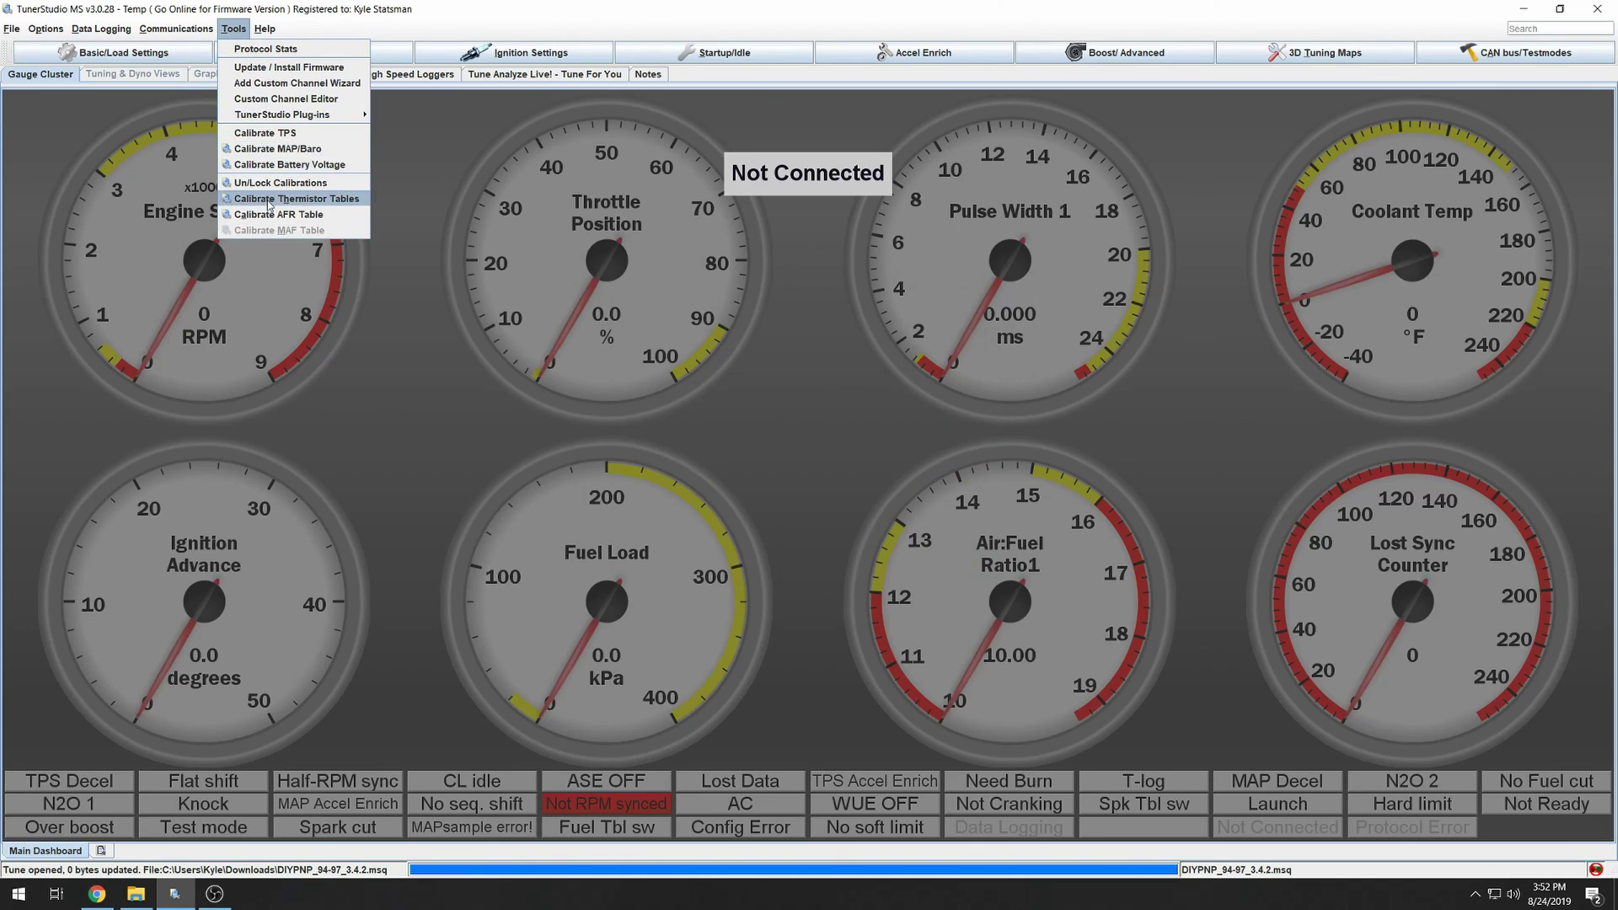
Step: In Calibrate Thermistor Tables, apply the RX-7_AFM(S5 in AFM) common values to the coolant temperature sensor and try writing them to the controller
{"action": "left_click", "coordinate": [269, 199]}
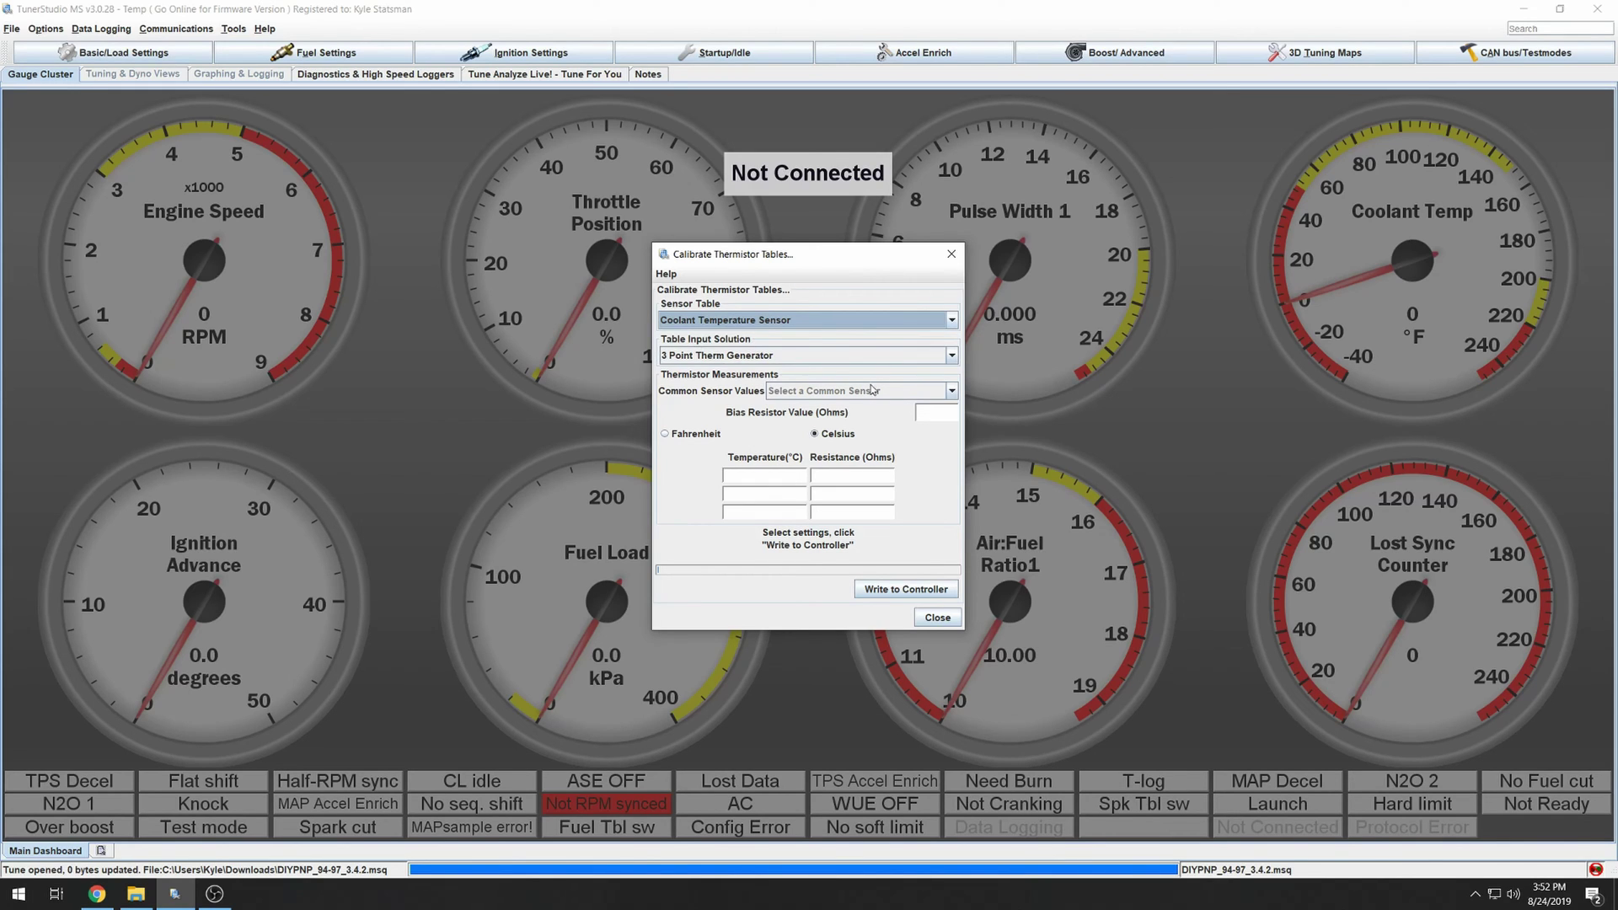
{"action": "left_click", "coordinate": [834, 391]}
{"action": "scroll", "coordinate": [850, 430], "scroll_direction": "down", "scroll_amount": 2}
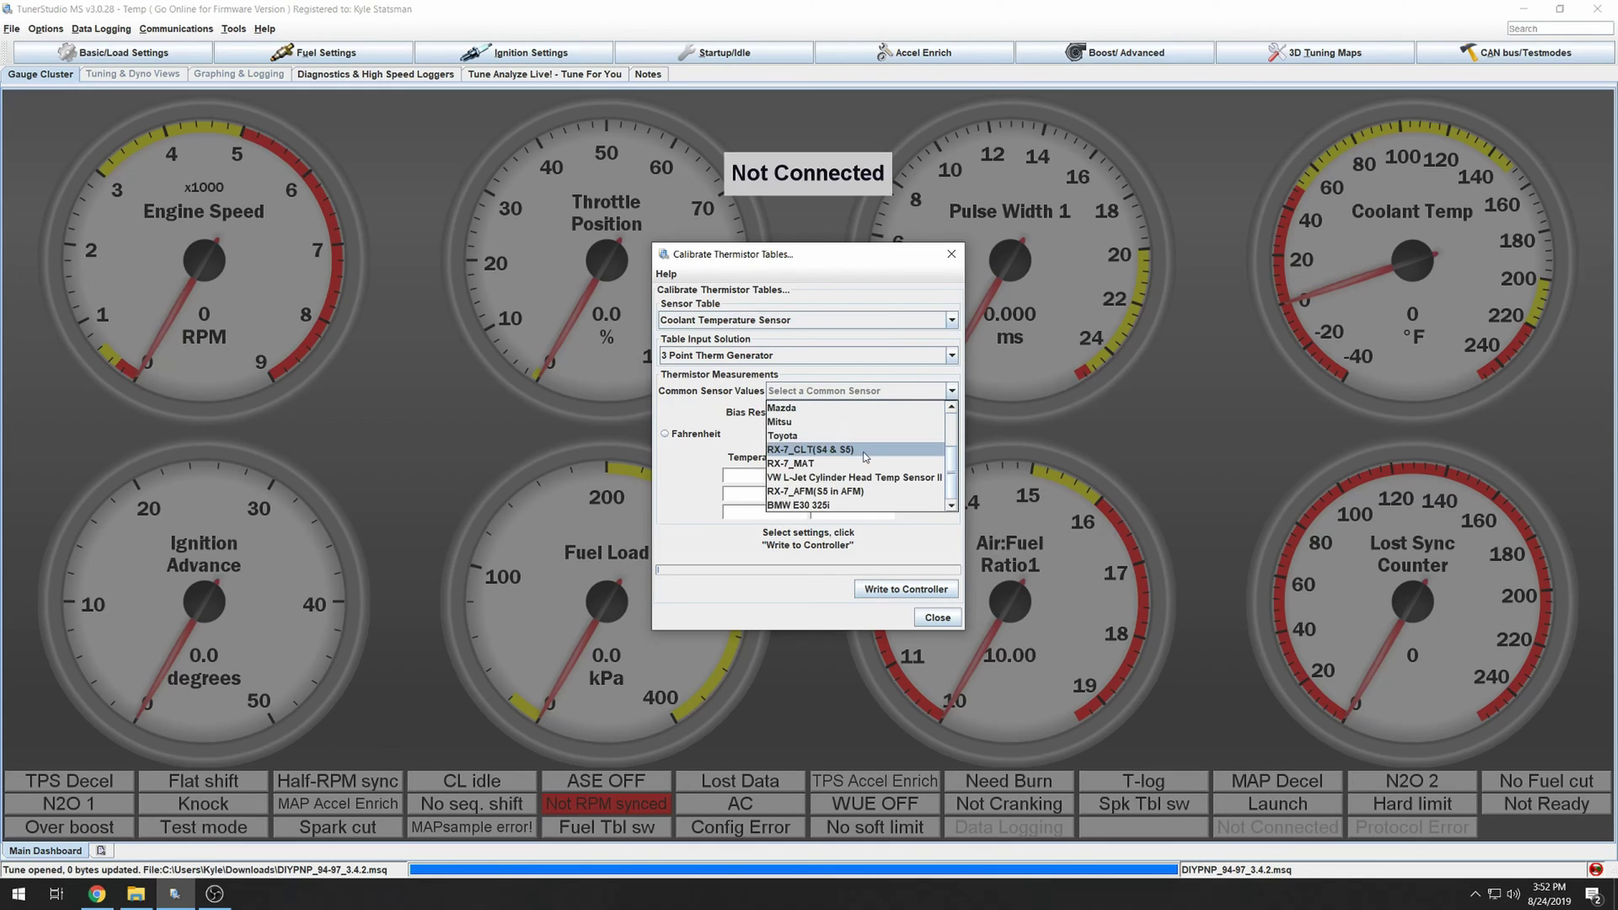
{"action": "left_click", "coordinate": [840, 496]}
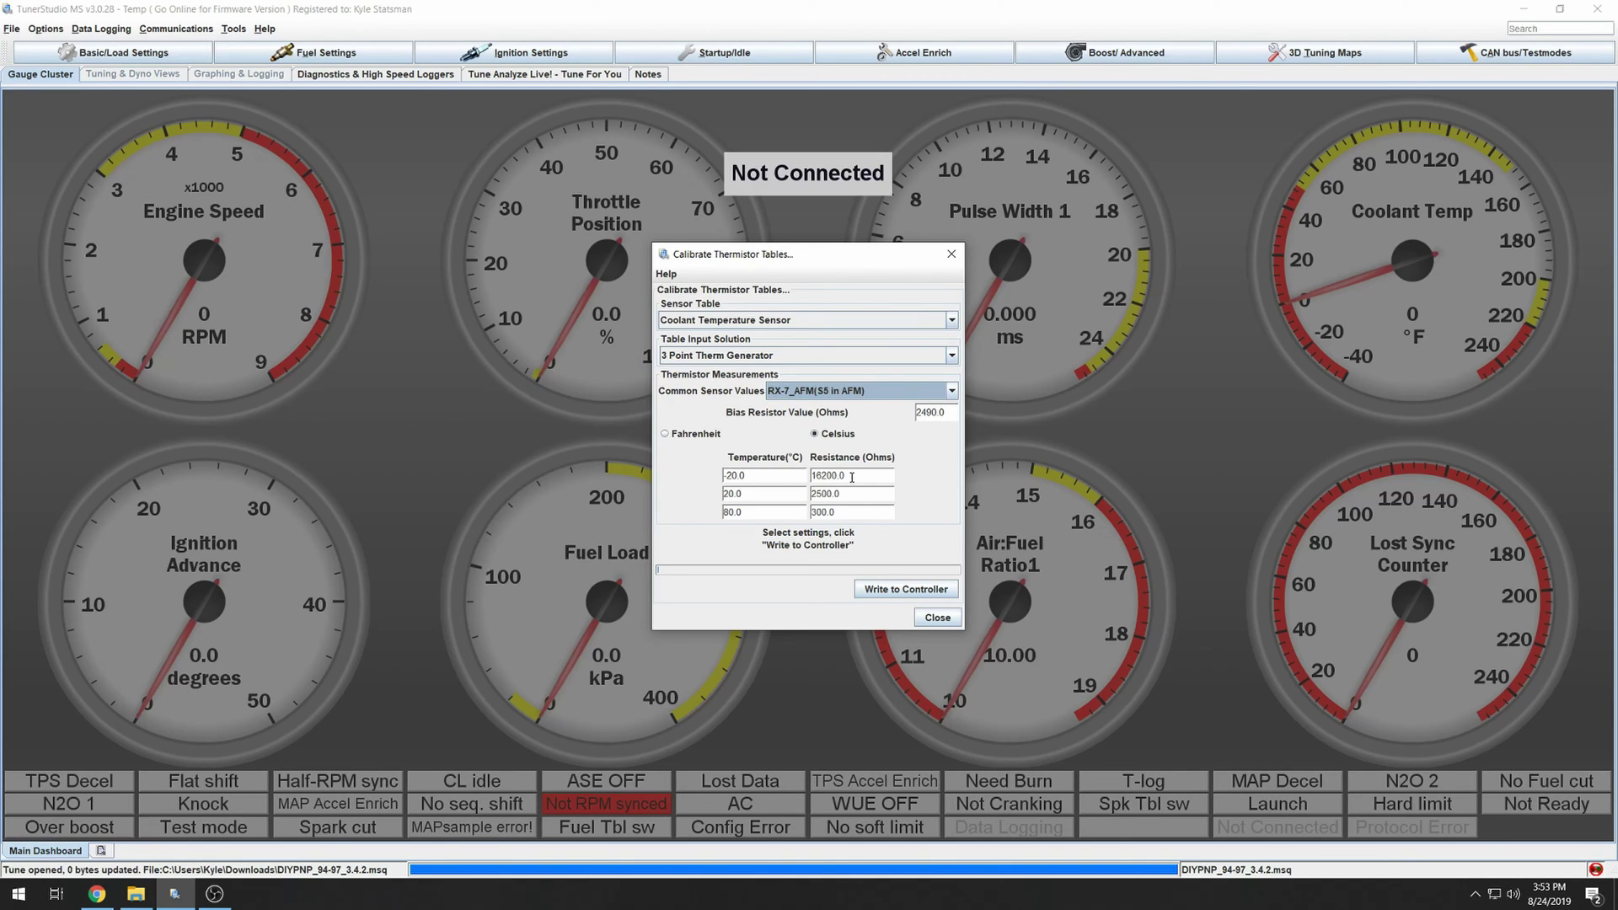
{"action": "left_click", "coordinate": [905, 588]}
{"action": "left_click", "coordinate": [806, 457]}
Step: Apply the GM common sensor values to the air temperature sensor, try writing them to the controller, and close the thermistor calibration
{"action": "left_click", "coordinate": [716, 320]}
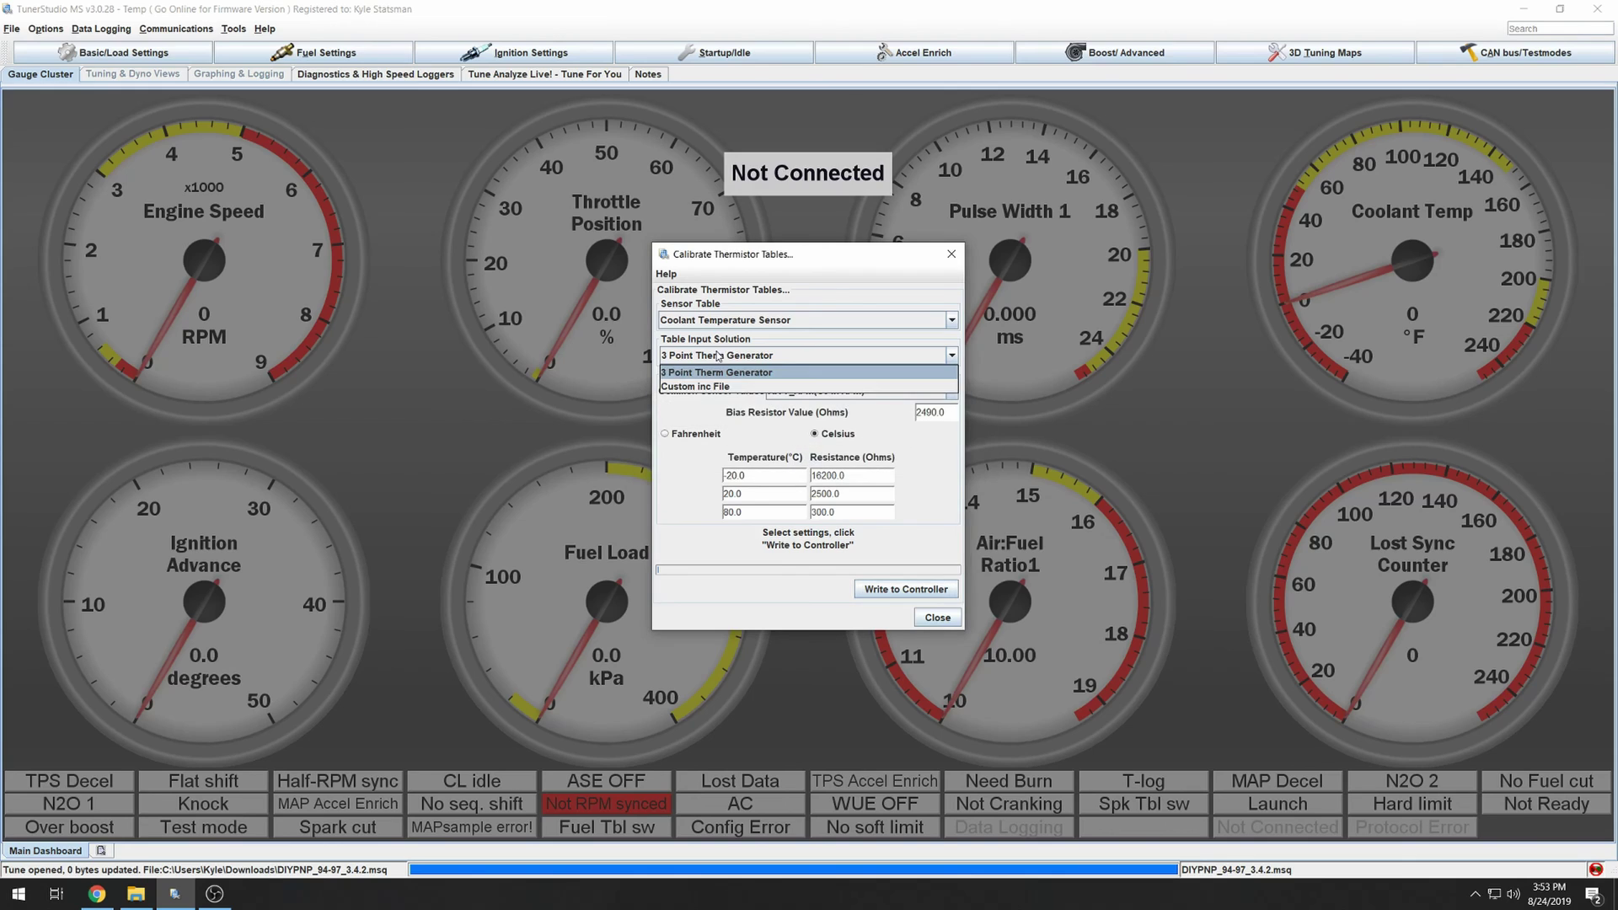
{"action": "left_click", "coordinate": [795, 352]}
{"action": "left_click", "coordinate": [796, 389]}
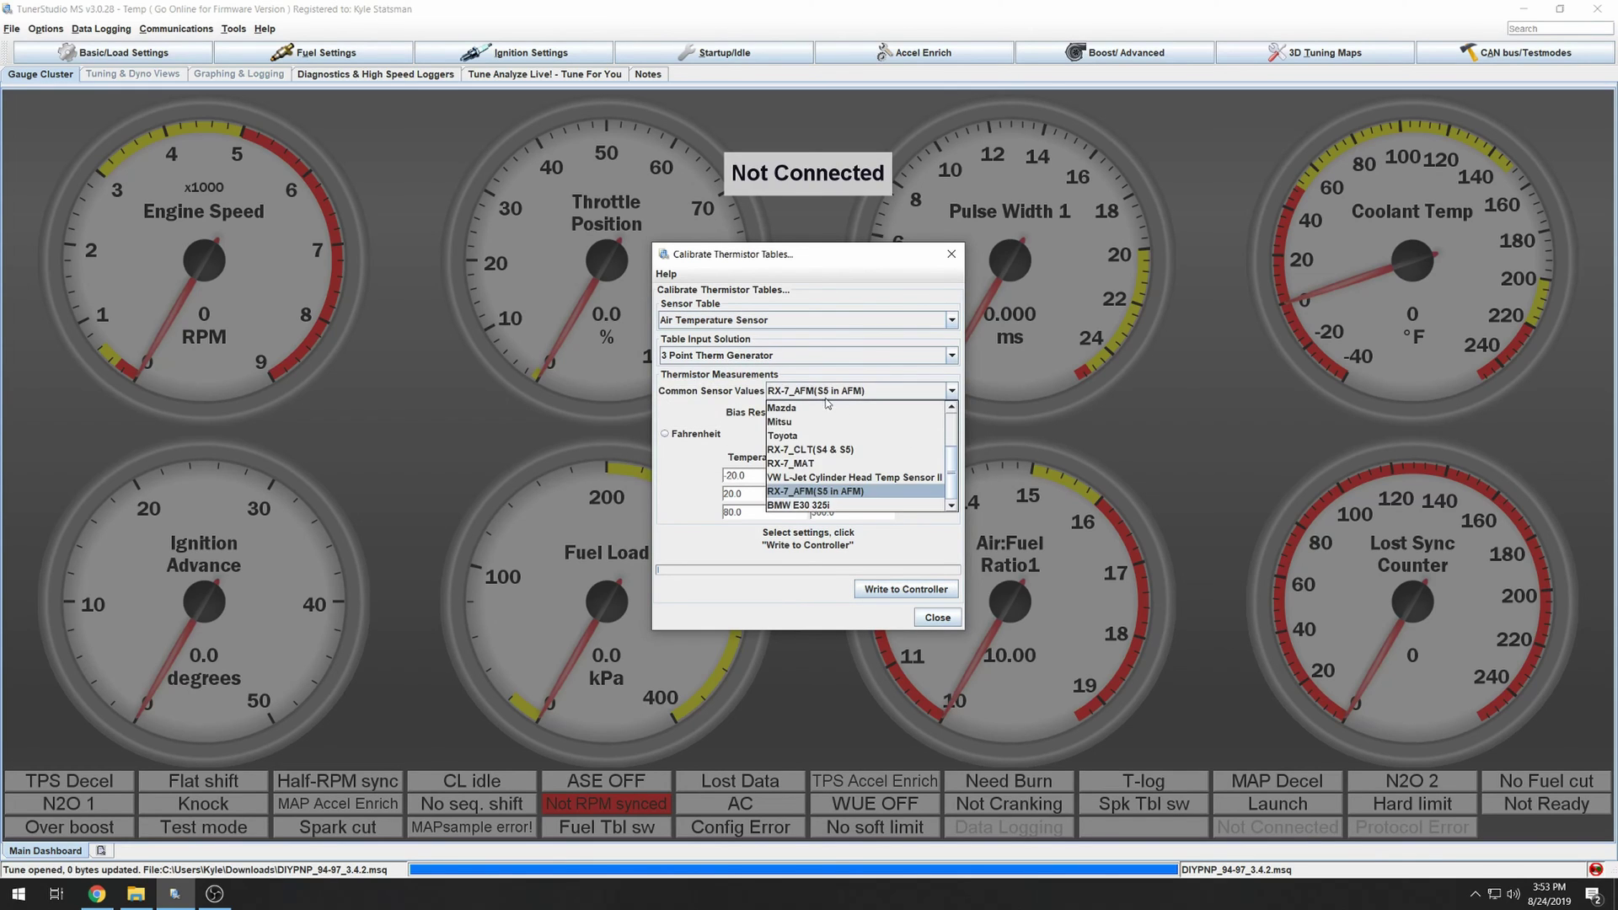
{"action": "left_click", "coordinate": [820, 421]}
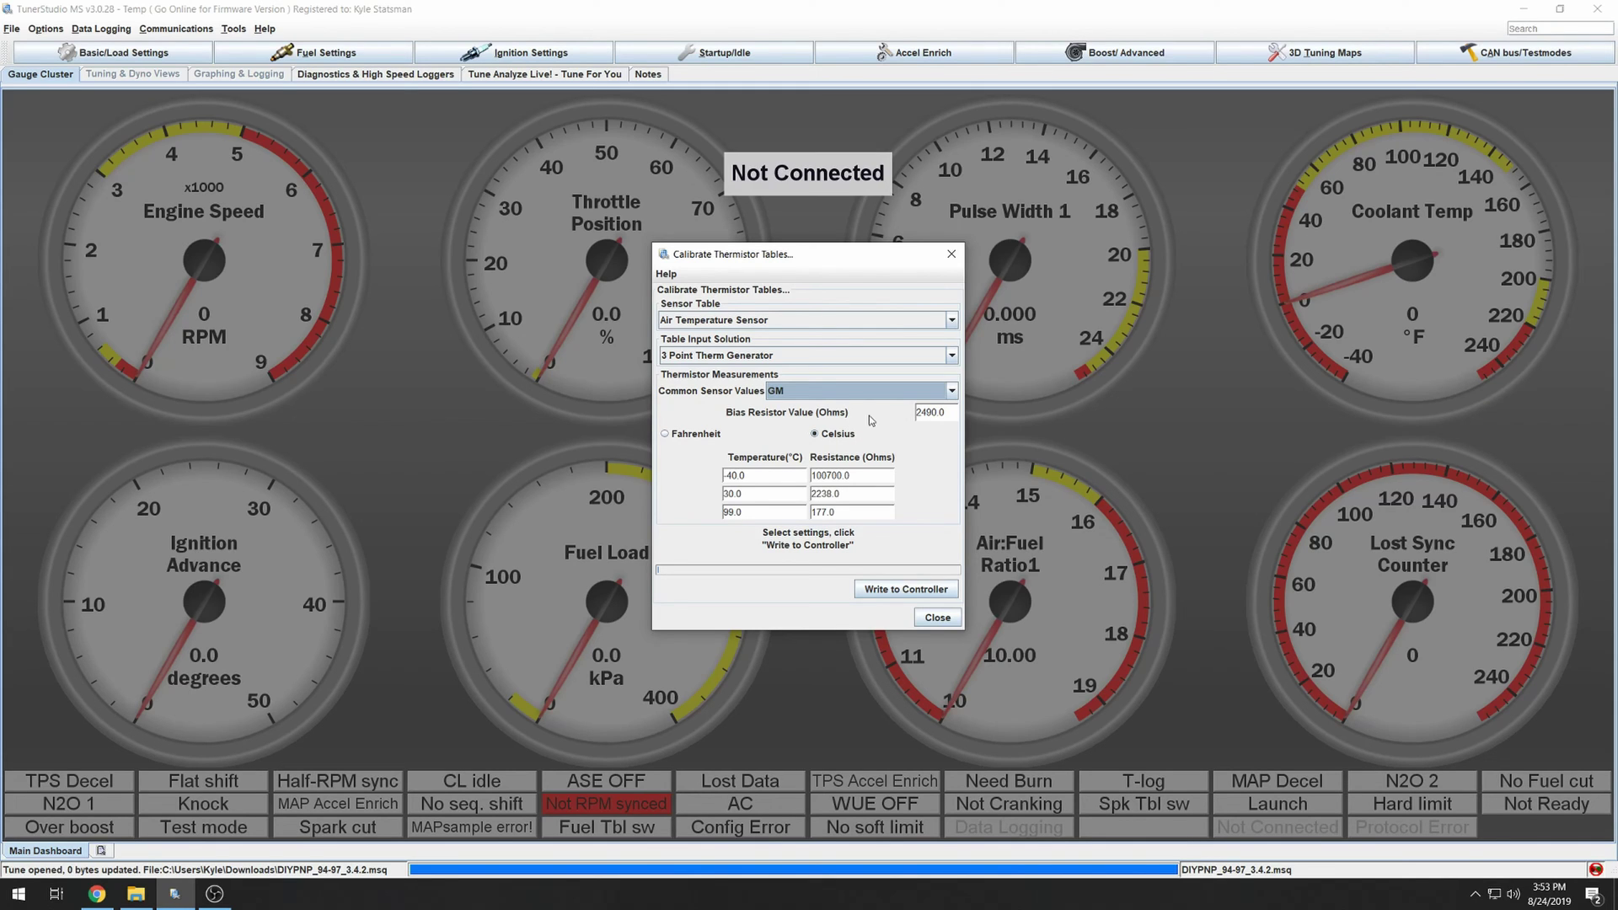
{"action": "left_click", "coordinate": [872, 585]}
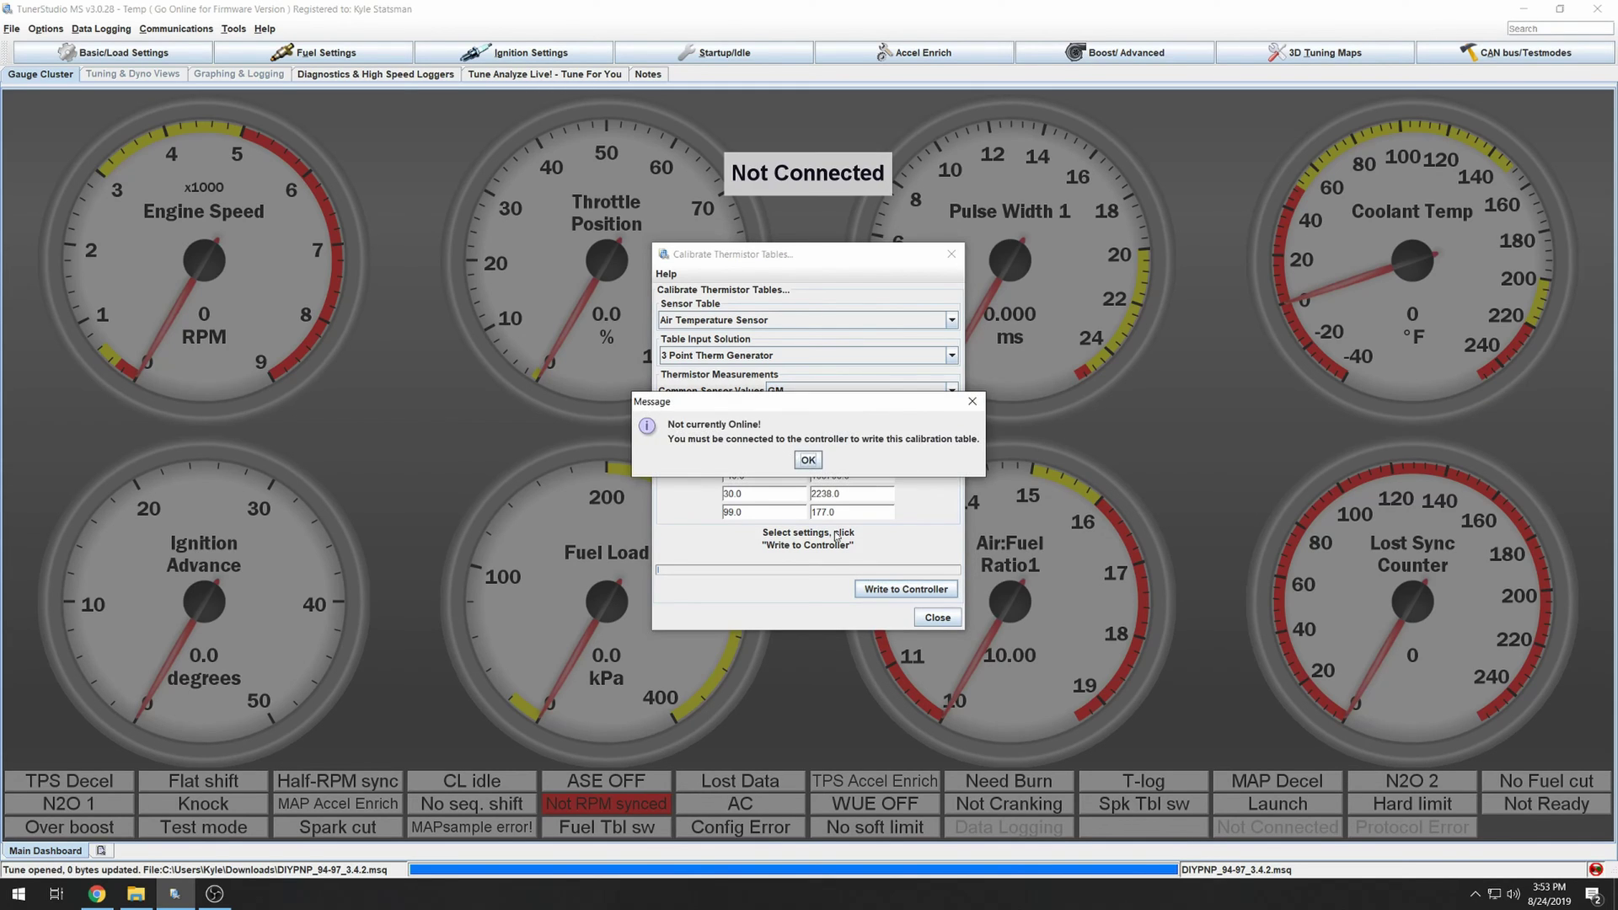
{"action": "left_click", "coordinate": [808, 461]}
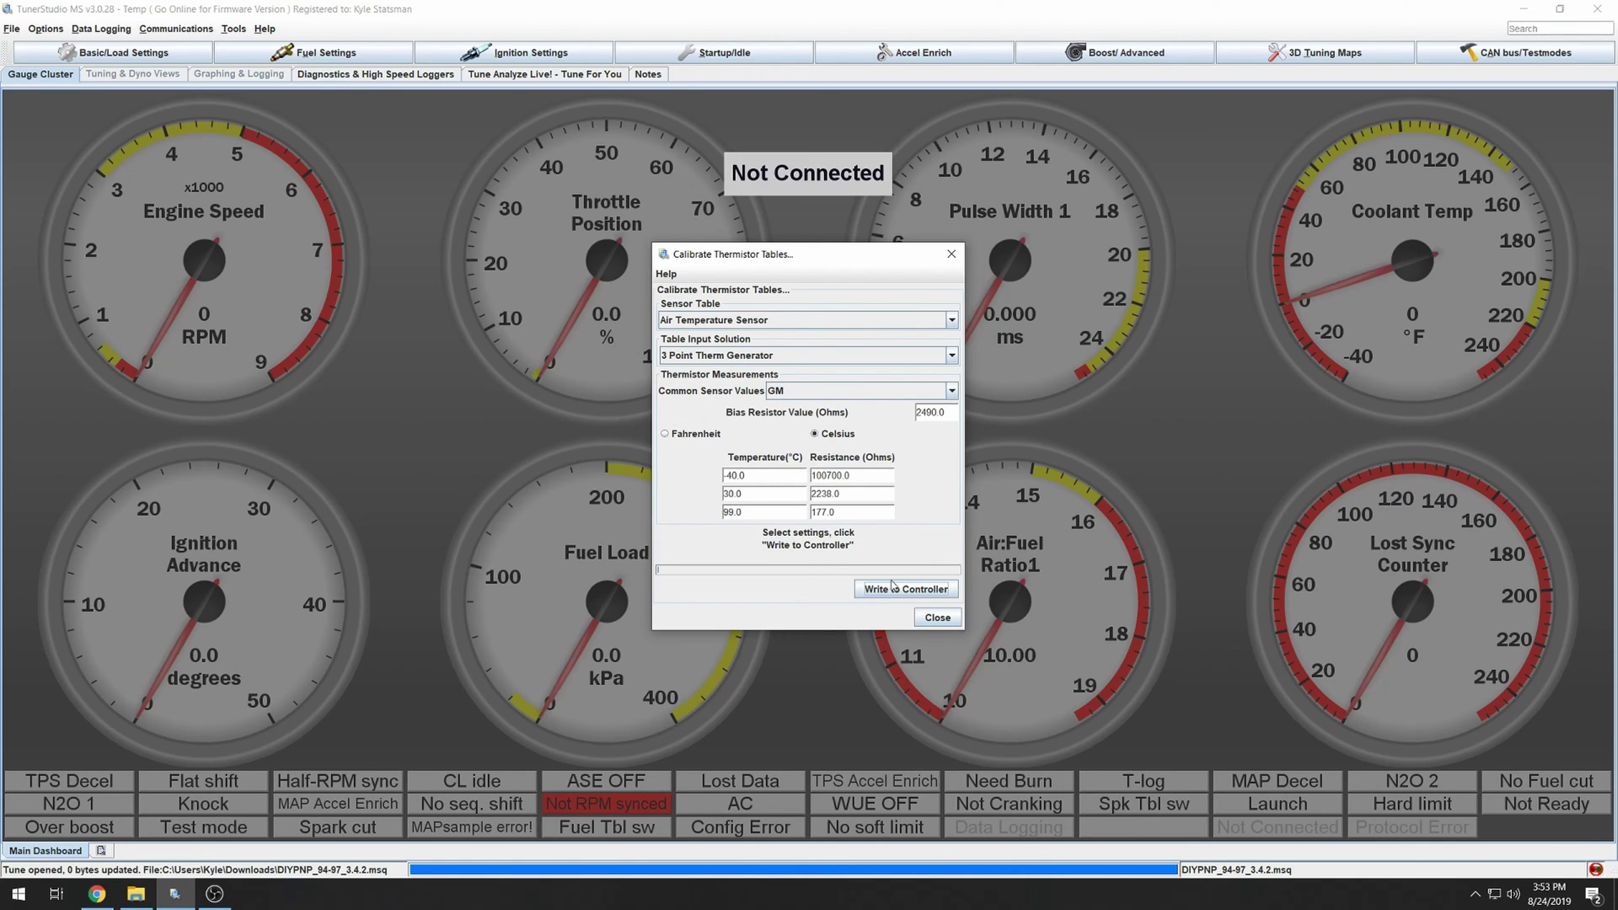
{"action": "left_click", "coordinate": [937, 617]}
Step: Open Calibrate AFR Table, look through the available EGO sensors, and choose Custom Linear WB
{"action": "left_click", "coordinate": [234, 28]}
{"action": "left_click", "coordinate": [253, 210]}
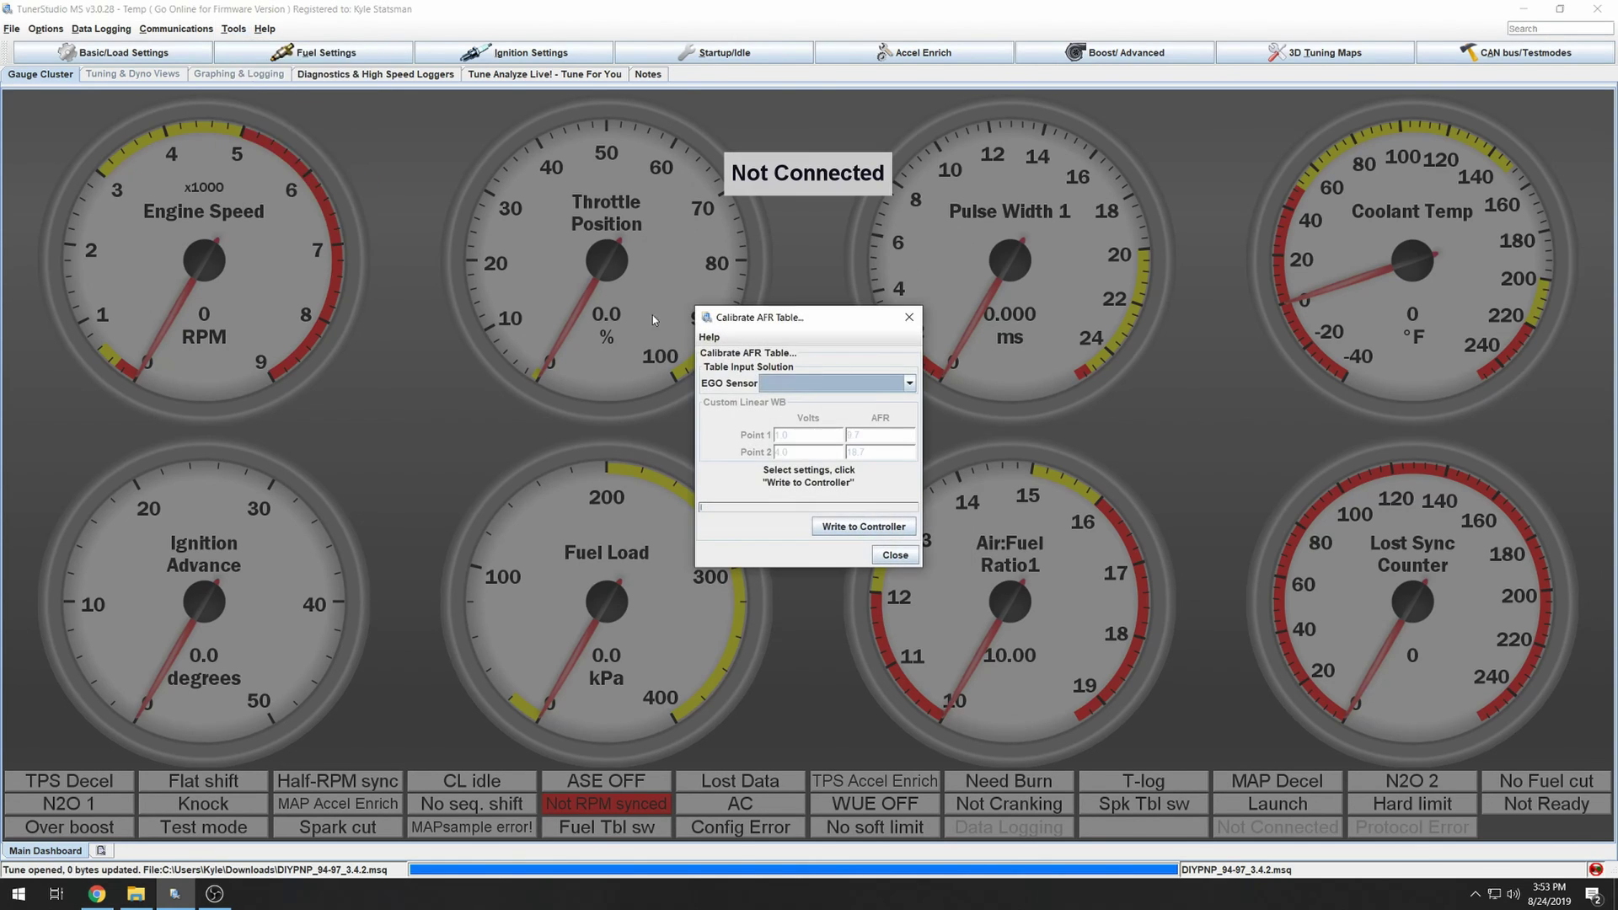
{"action": "left_click", "coordinate": [867, 383]}
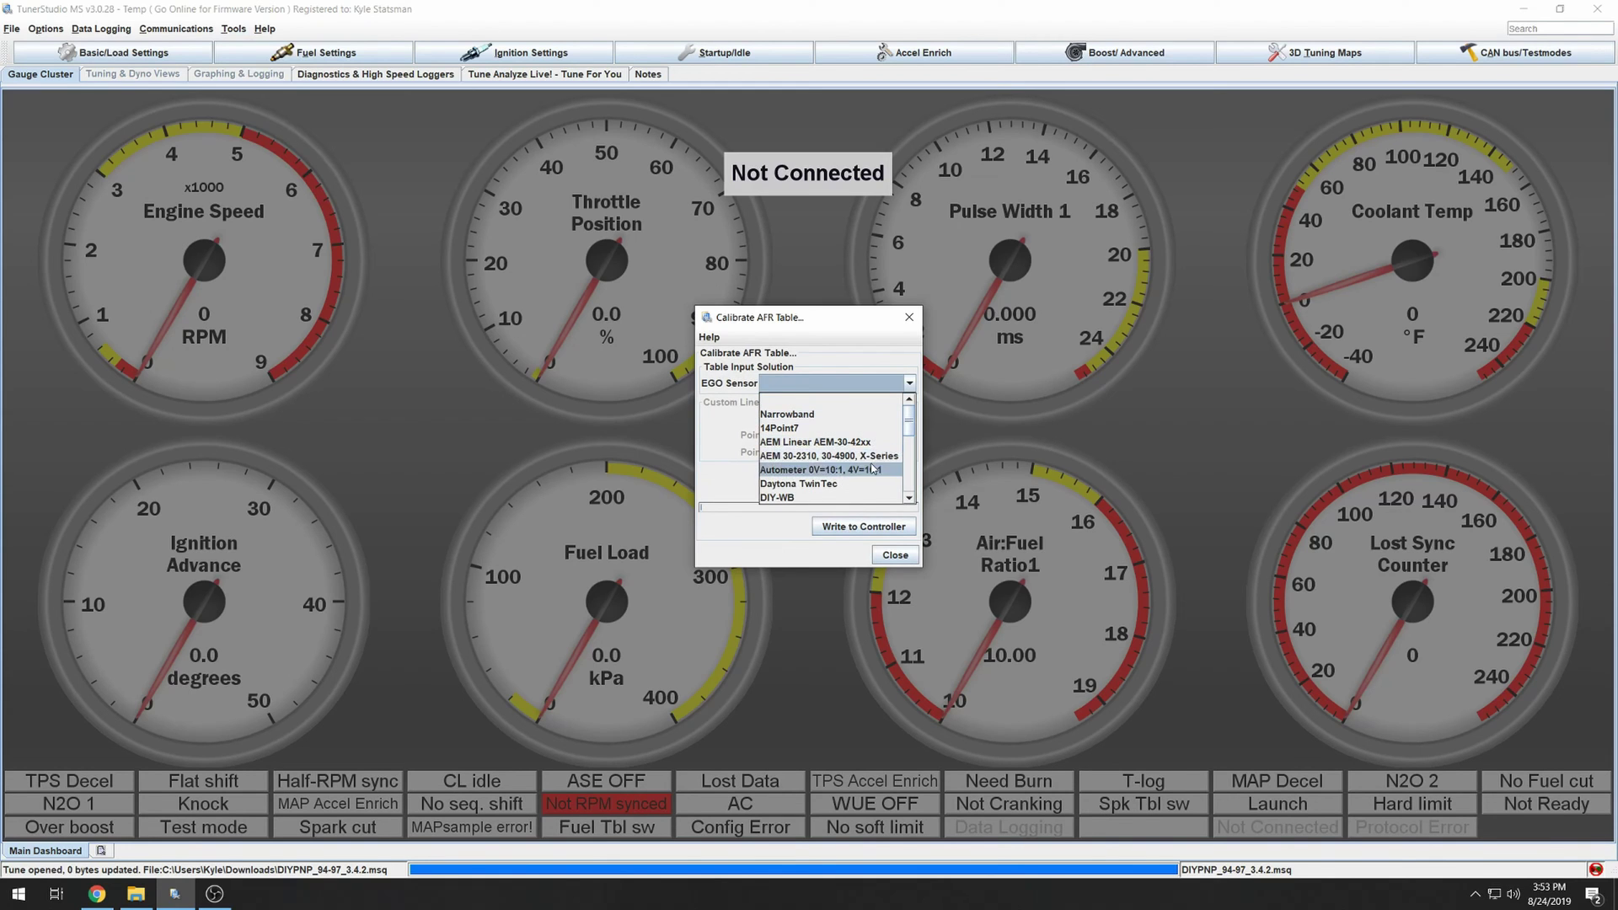
{"action": "scroll", "coordinate": [835, 480], "scroll_direction": "down", "scroll_amount": 4}
{"action": "scroll", "coordinate": [827, 489], "scroll_direction": "up", "scroll_amount": 4}
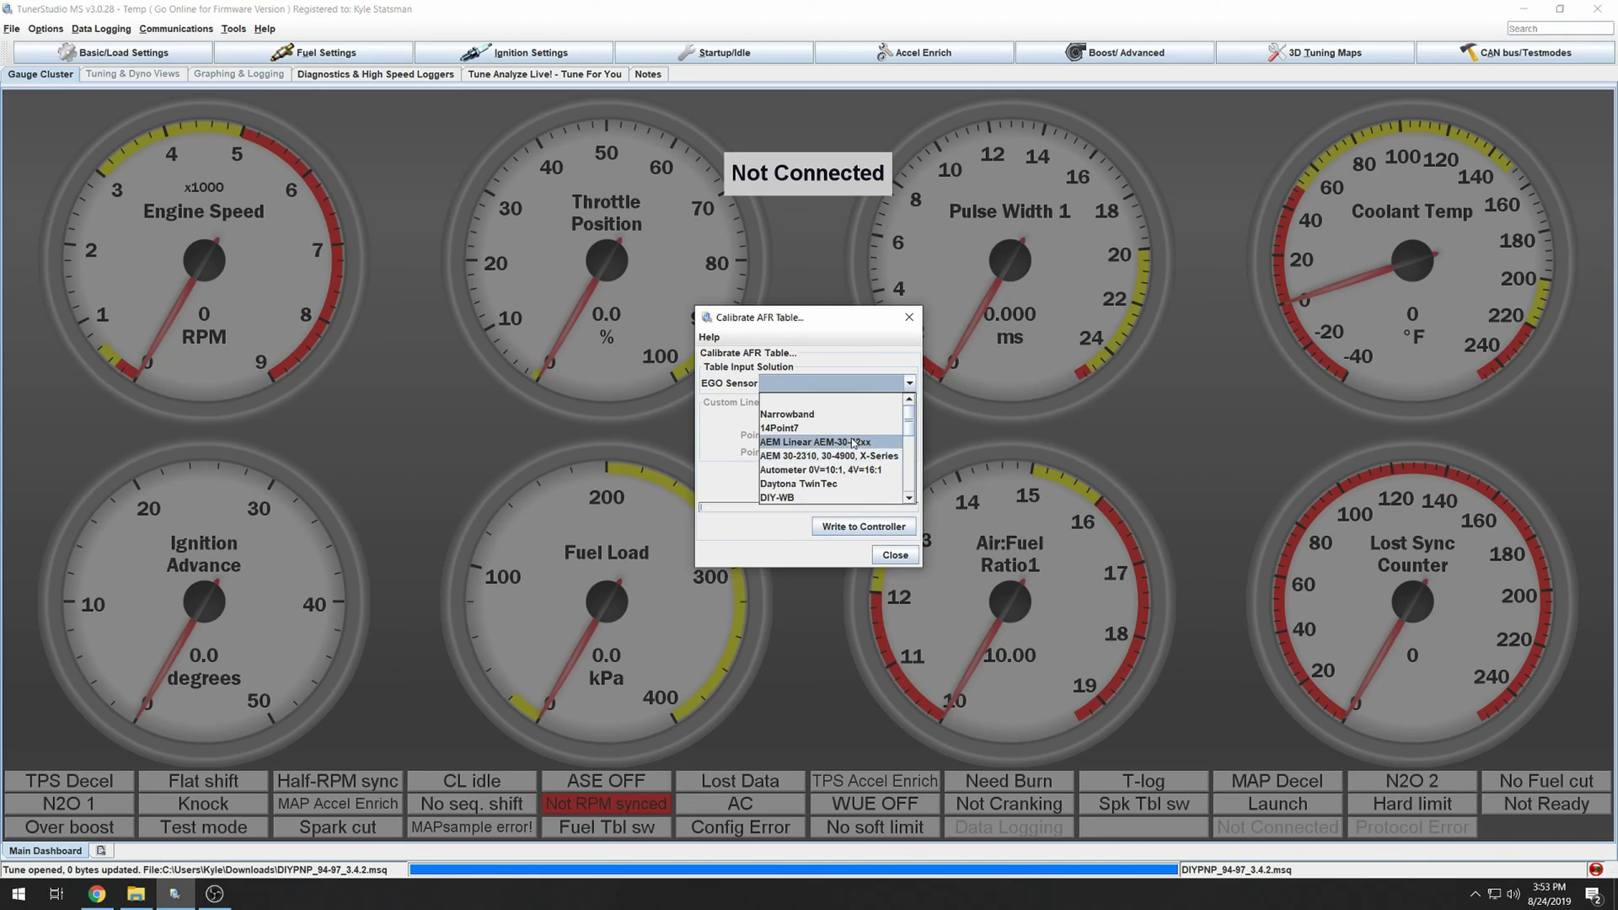
{"action": "scroll", "coordinate": [842, 455], "scroll_direction": "down", "scroll_amount": 2}
{"action": "scroll", "coordinate": [838, 461], "scroll_direction": "up", "scroll_amount": 2}
{"action": "scroll", "coordinate": [834, 463], "scroll_direction": "down", "scroll_amount": 4}
{"action": "left_click", "coordinate": [796, 497]}
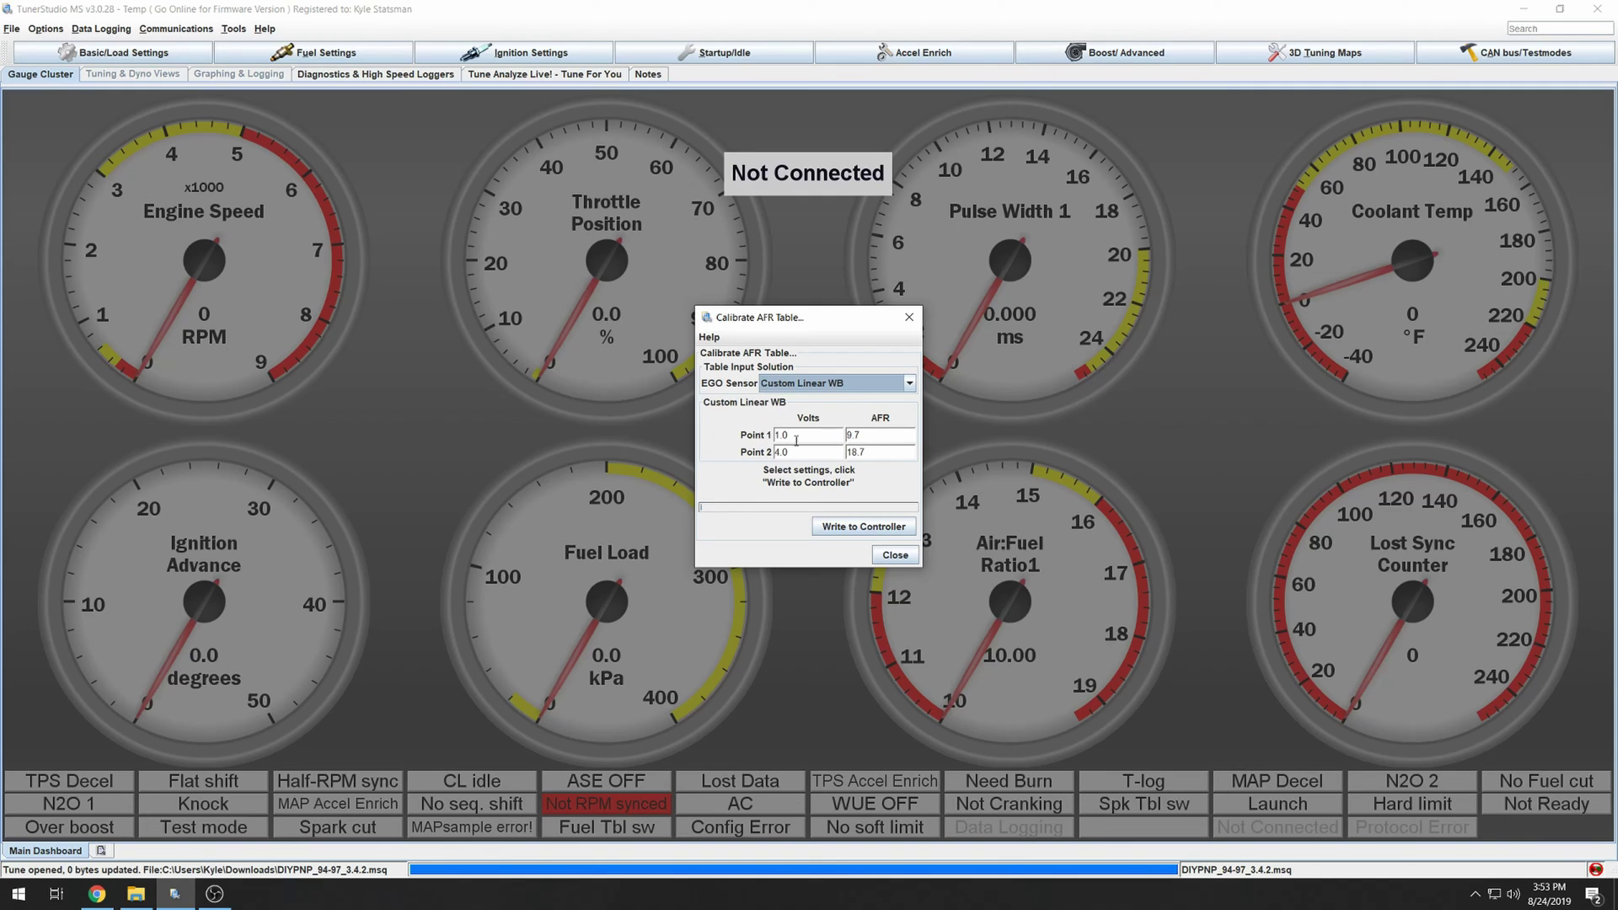
Step: Set the EGO sensor to AEM 30-2310, 30-4900, X-Series, try writing it to the controller, and close the AFR calibration
{"action": "left_click", "coordinate": [830, 383]}
{"action": "scroll", "coordinate": [834, 430], "scroll_direction": "up", "scroll_amount": 3}
{"action": "left_click", "coordinate": [834, 422]}
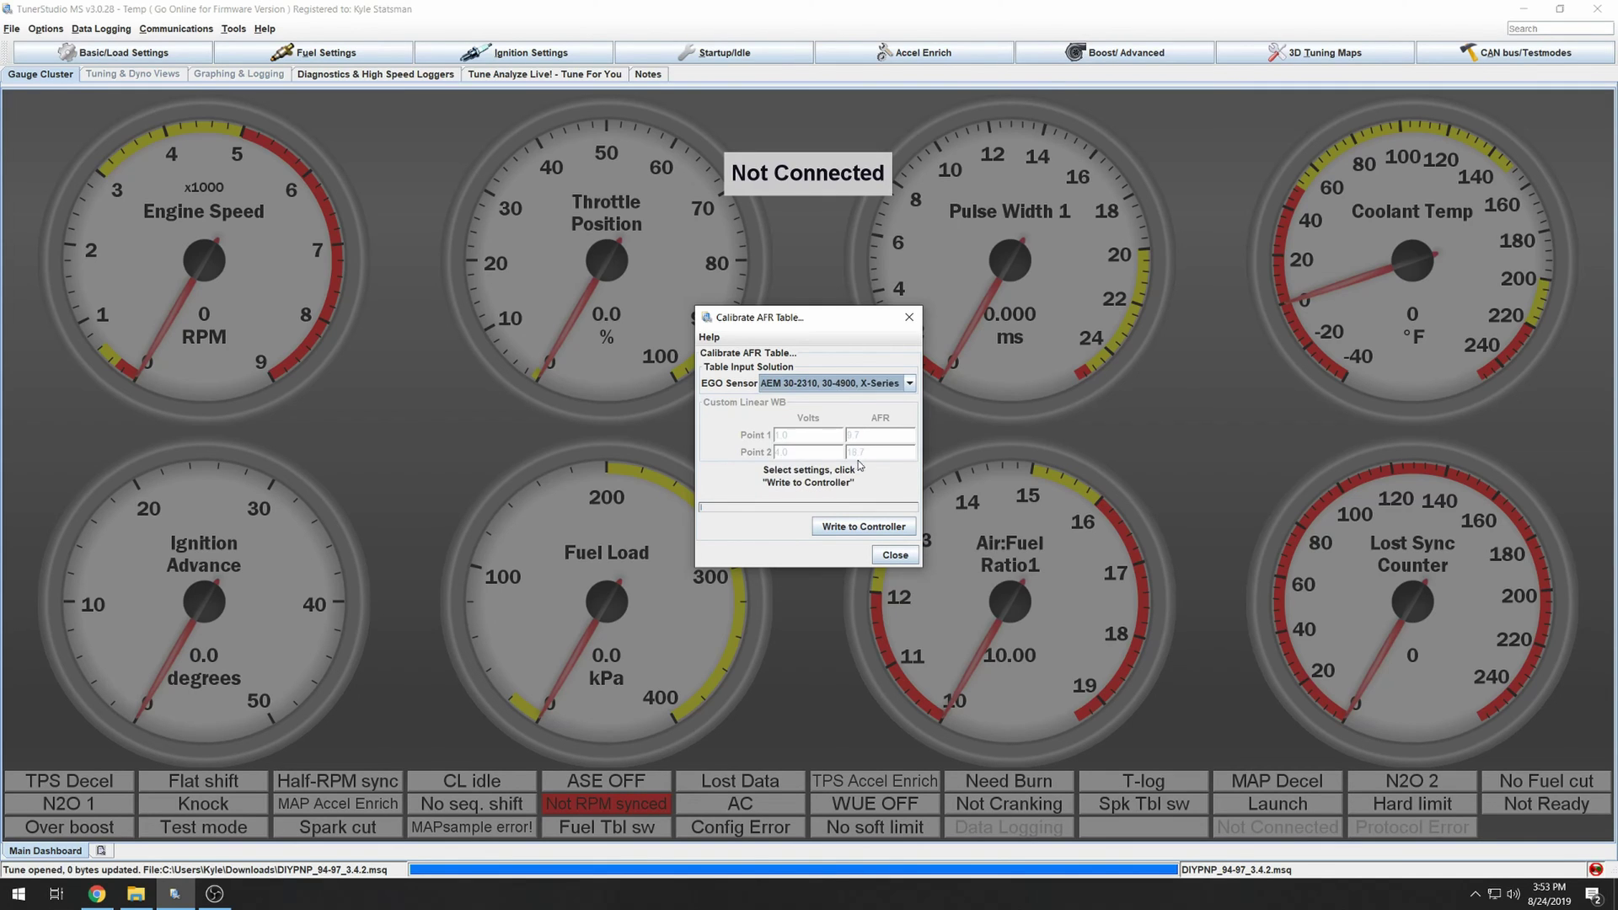
{"action": "left_click", "coordinate": [874, 524]}
{"action": "left_click", "coordinate": [873, 525]}
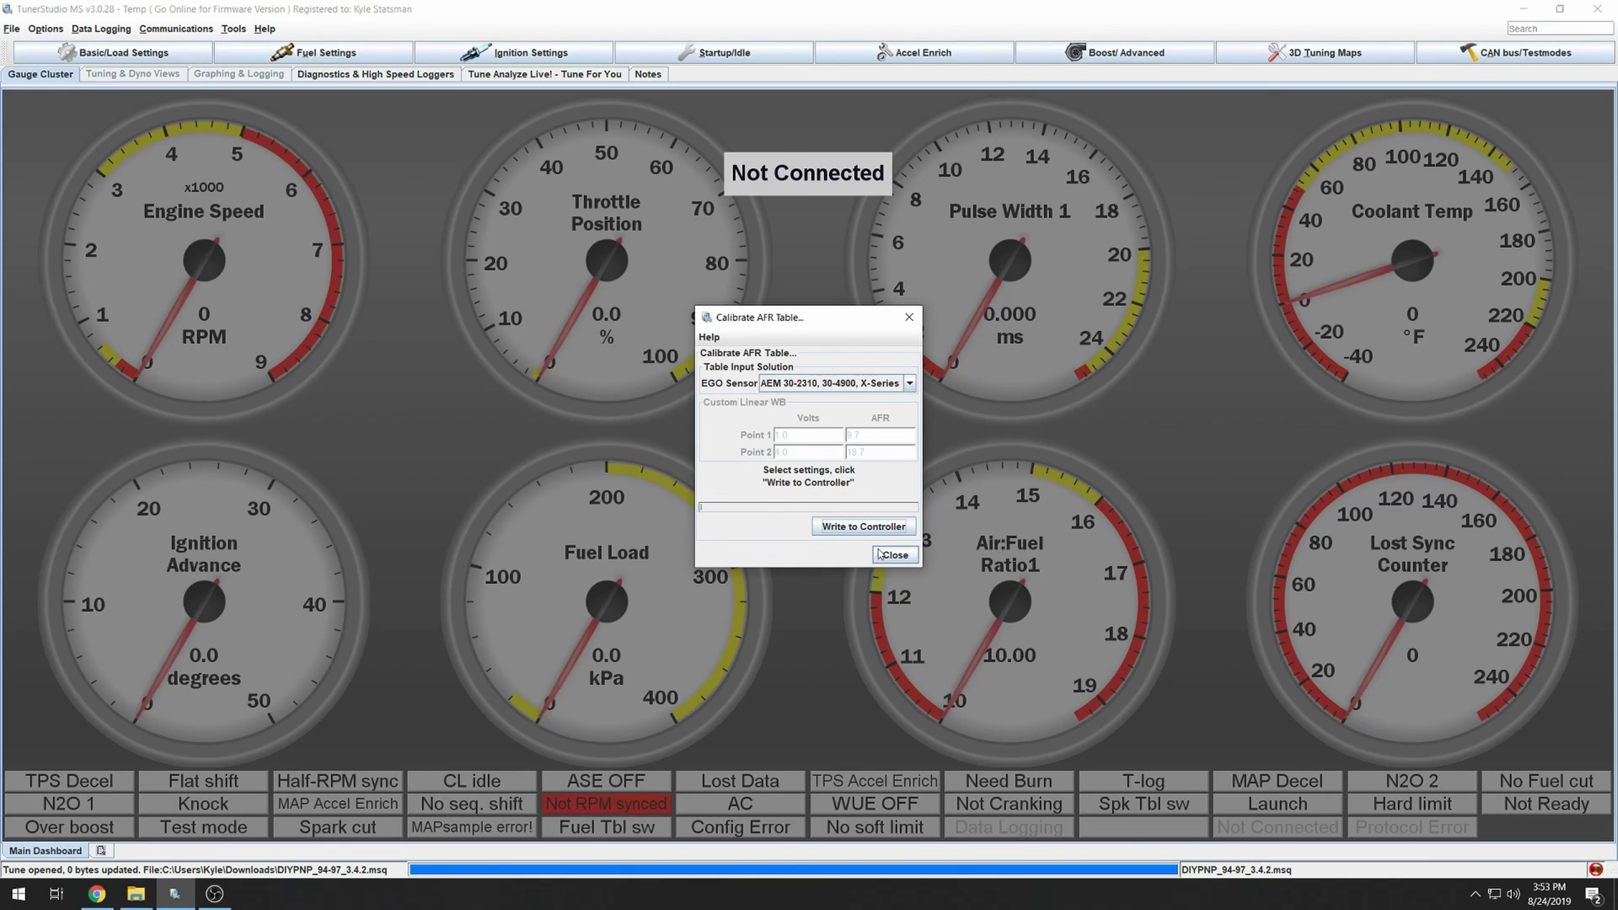
{"action": "key", "text": "Escape"}
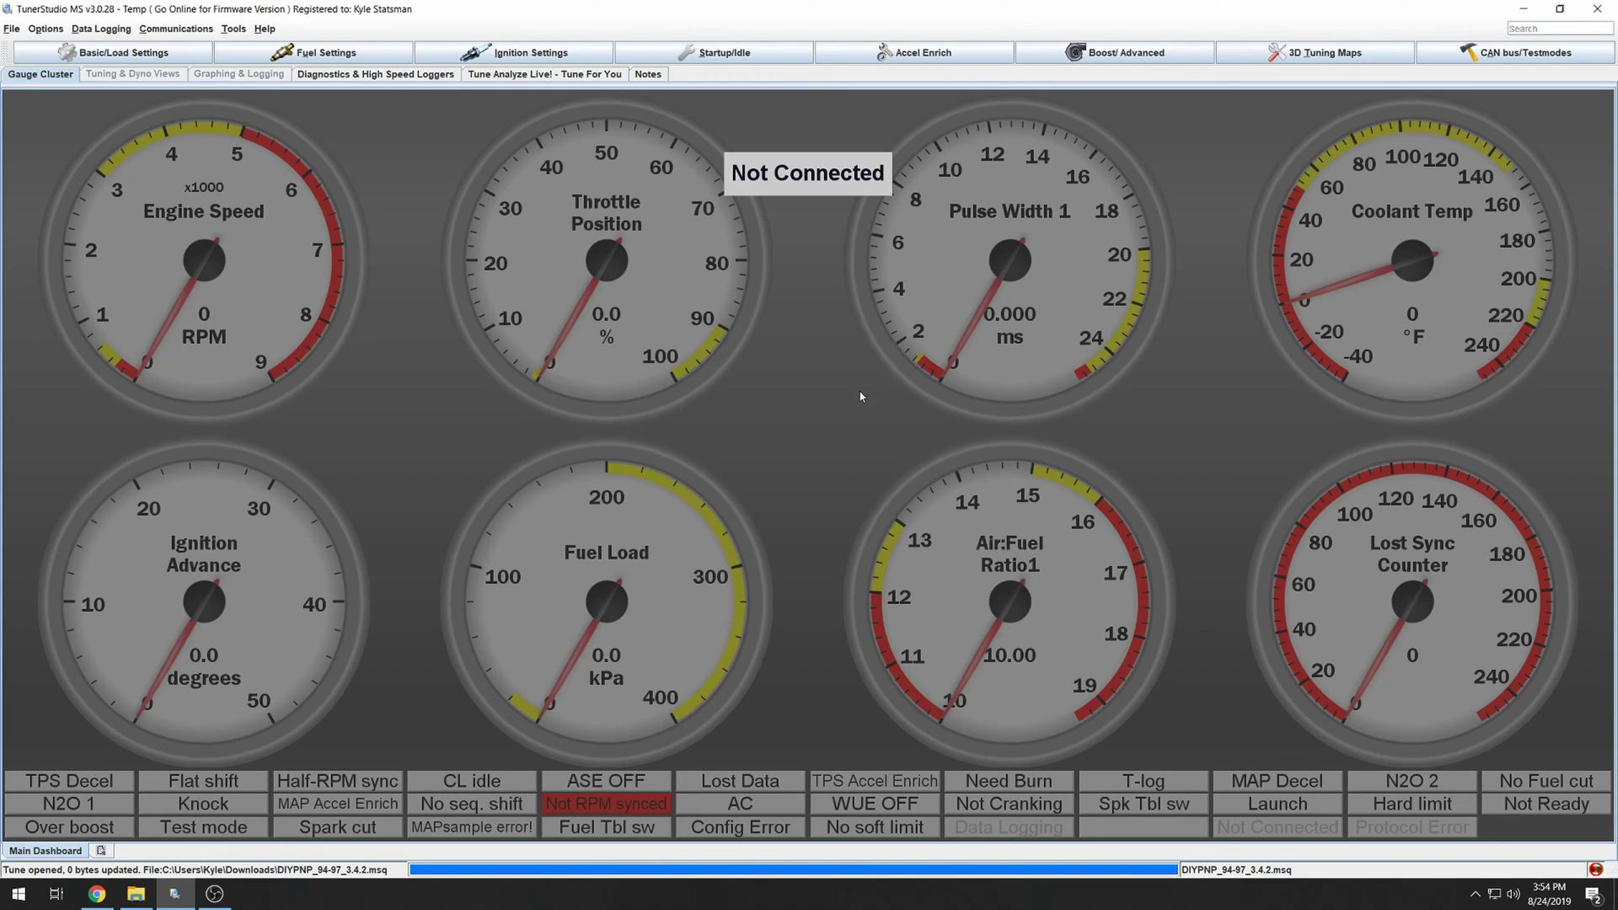
Step: Open Idle Control and set the PWM idle valve mode to Inverted, 100%=off
{"action": "left_click", "coordinate": [723, 52]}
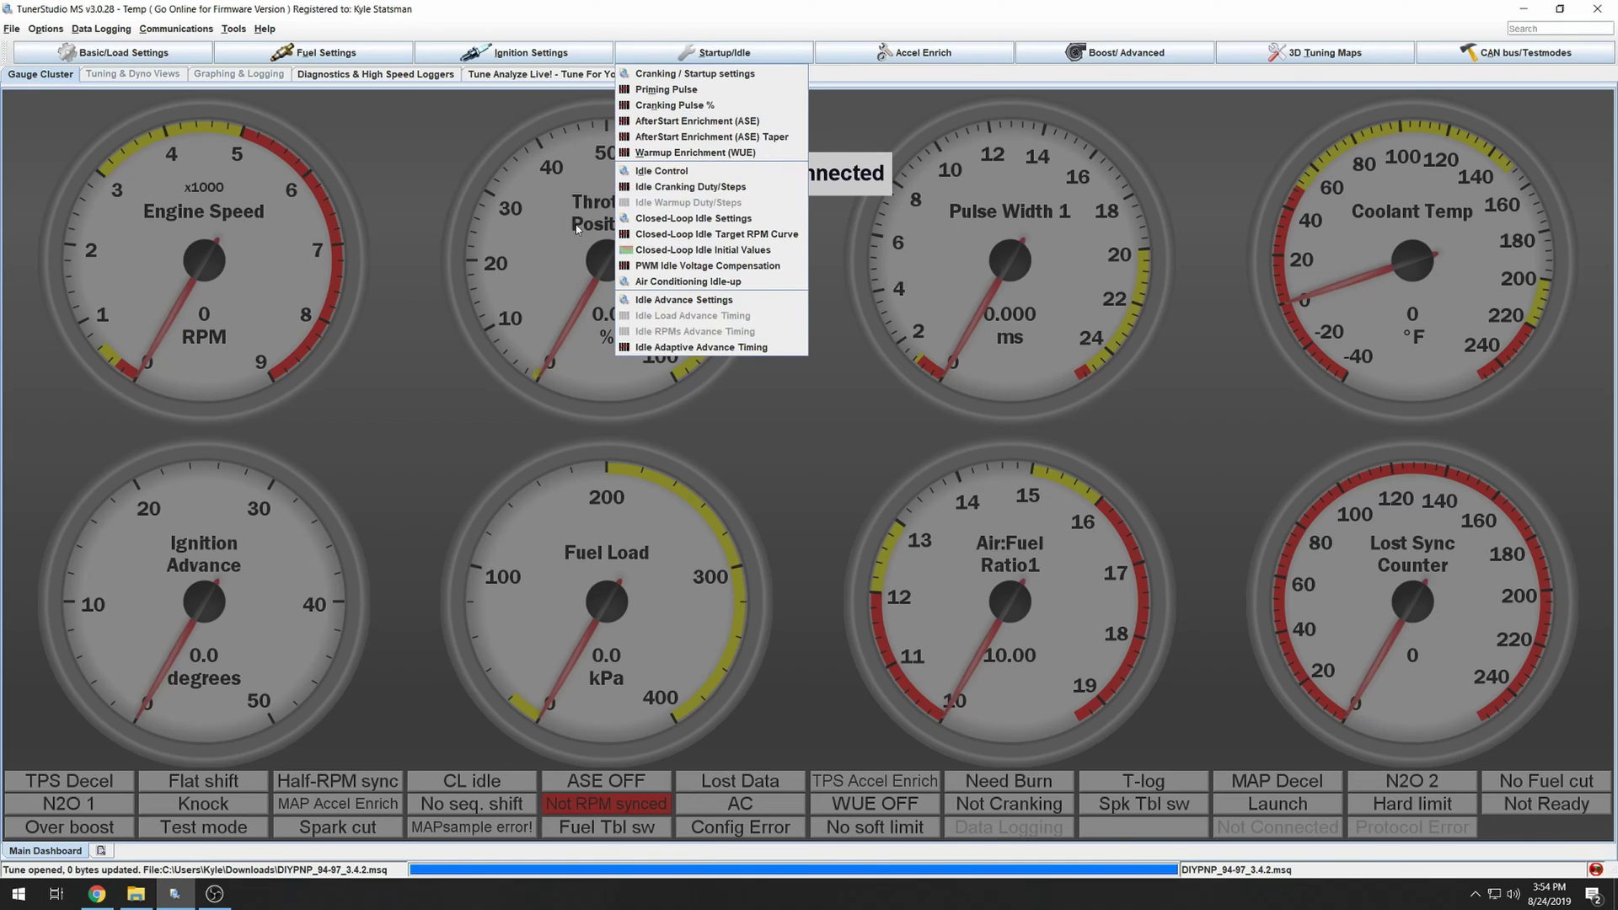
{"action": "left_click", "coordinate": [648, 171]}
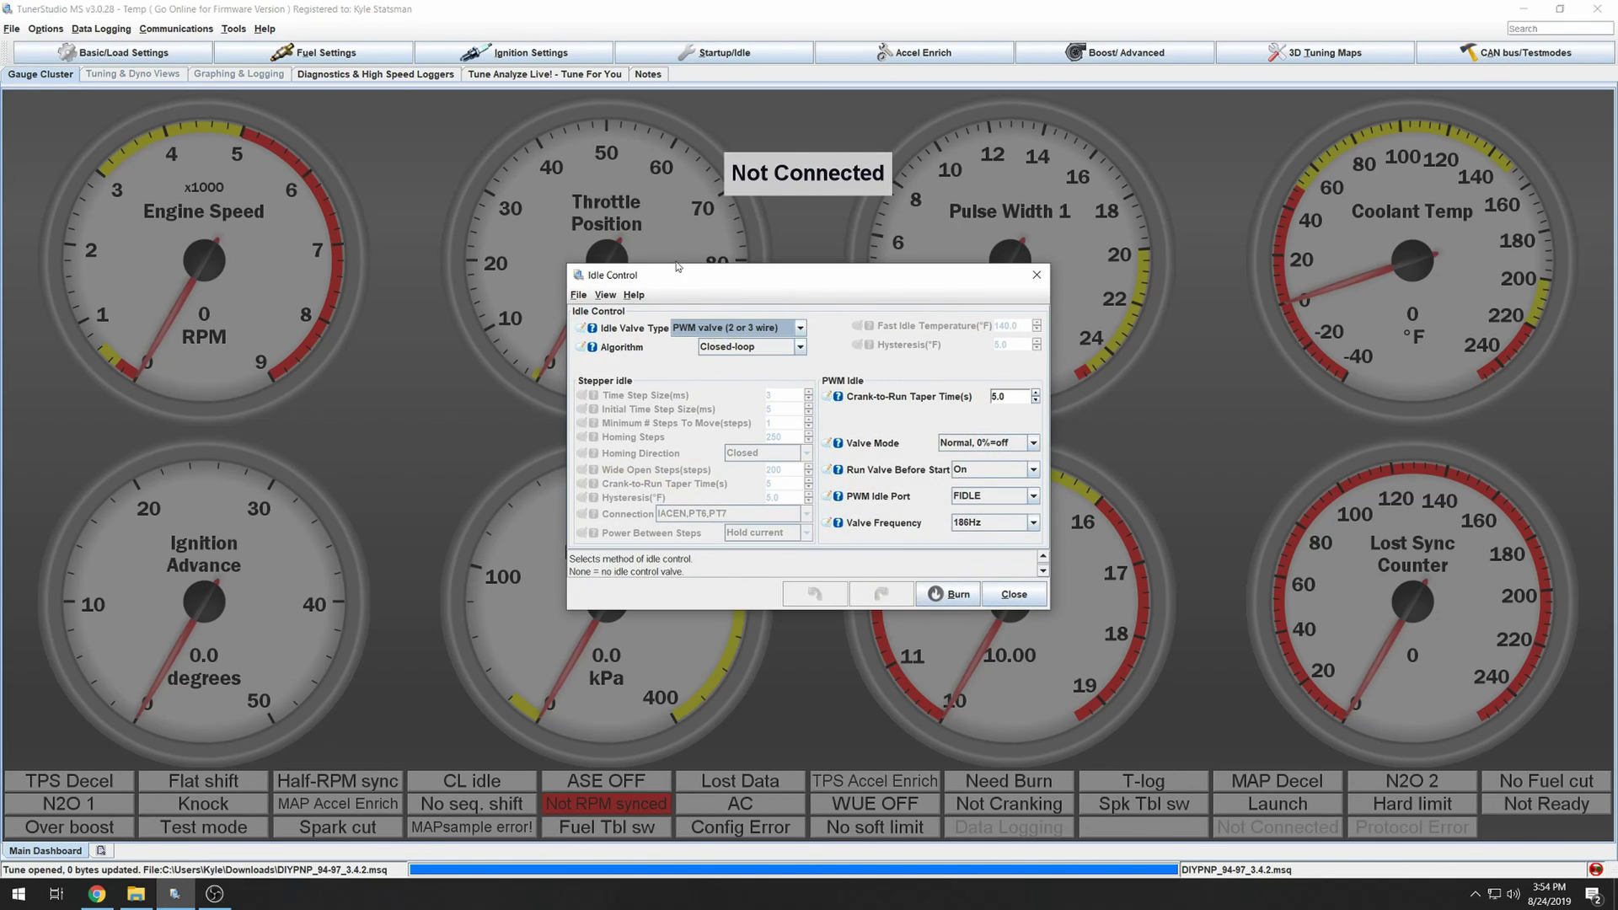
{"action": "left_click", "coordinate": [985, 442]}
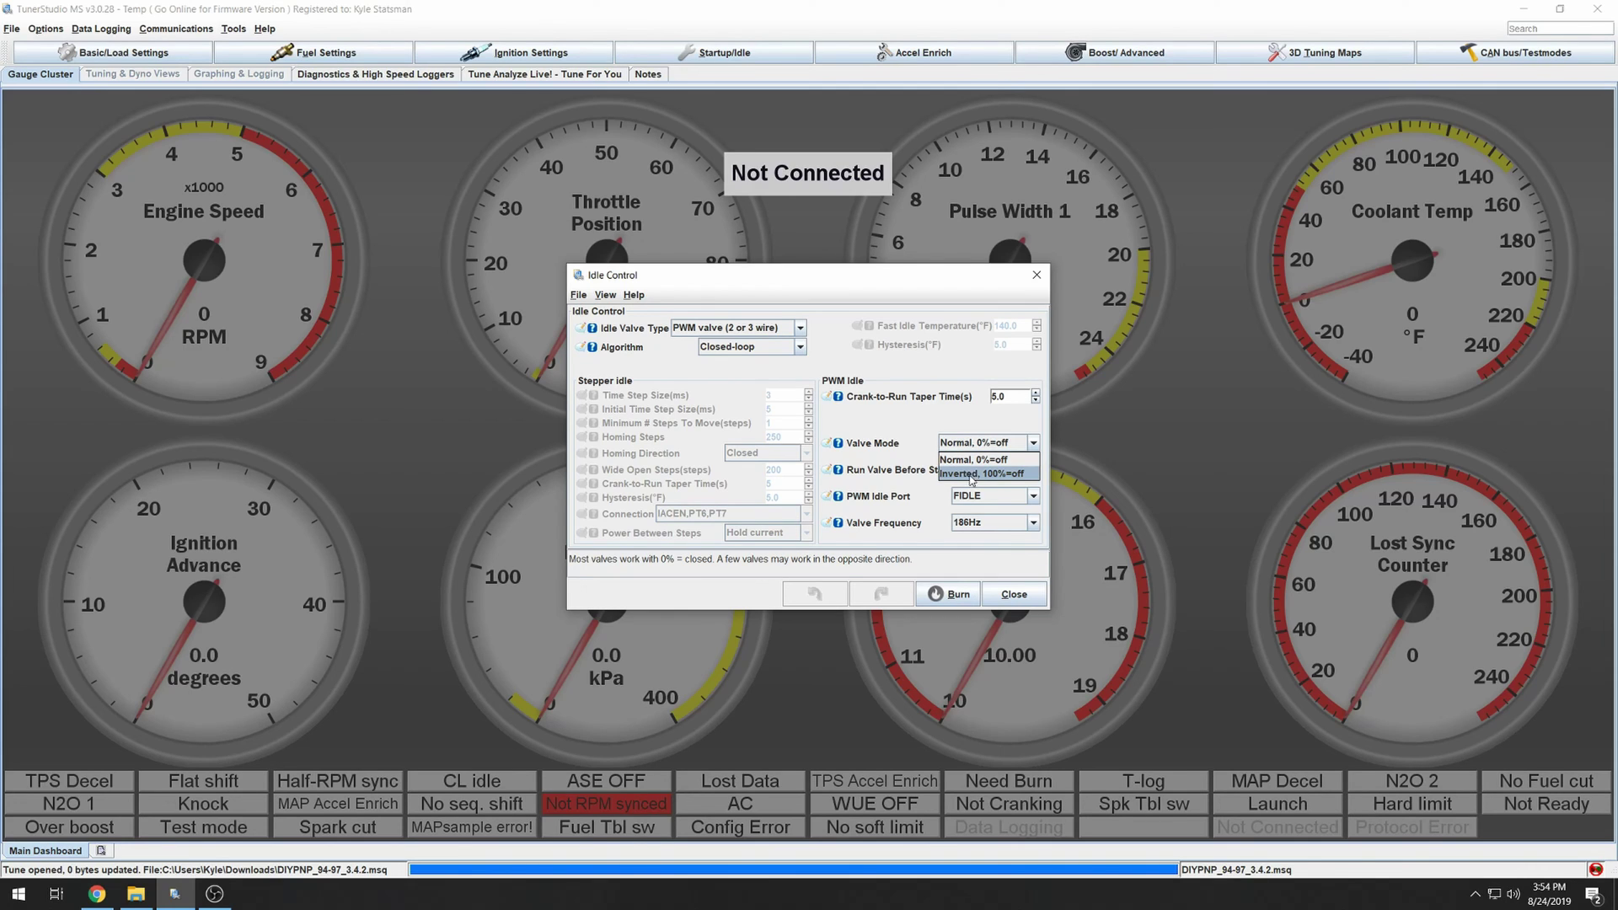
{"action": "left_click", "coordinate": [971, 476]}
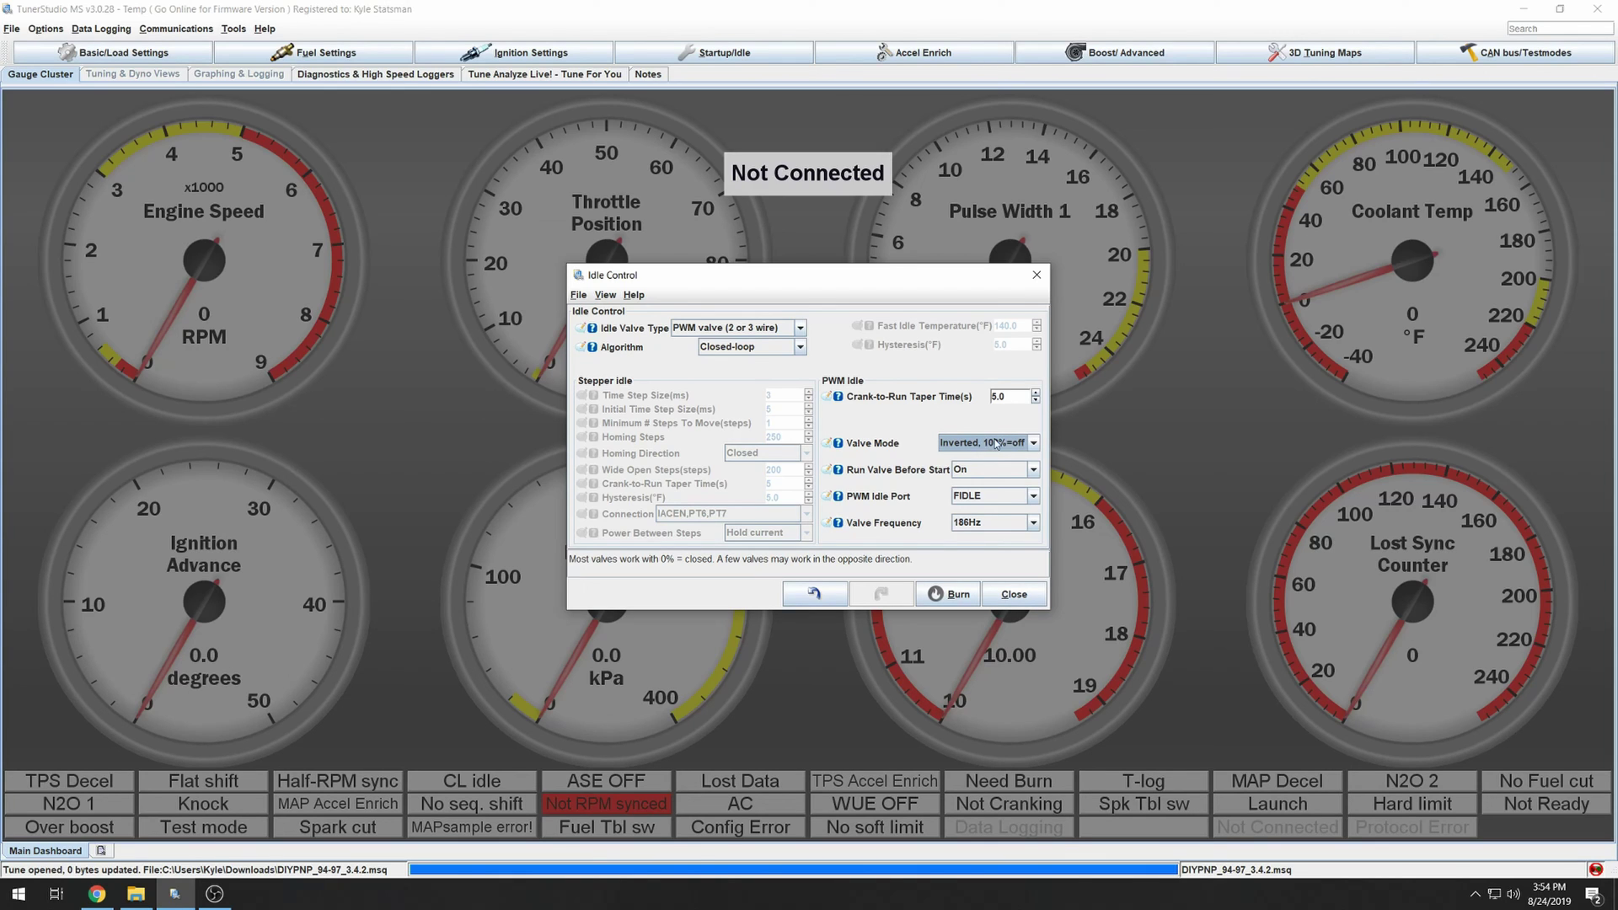
{"action": "left_click", "coordinate": [984, 447]}
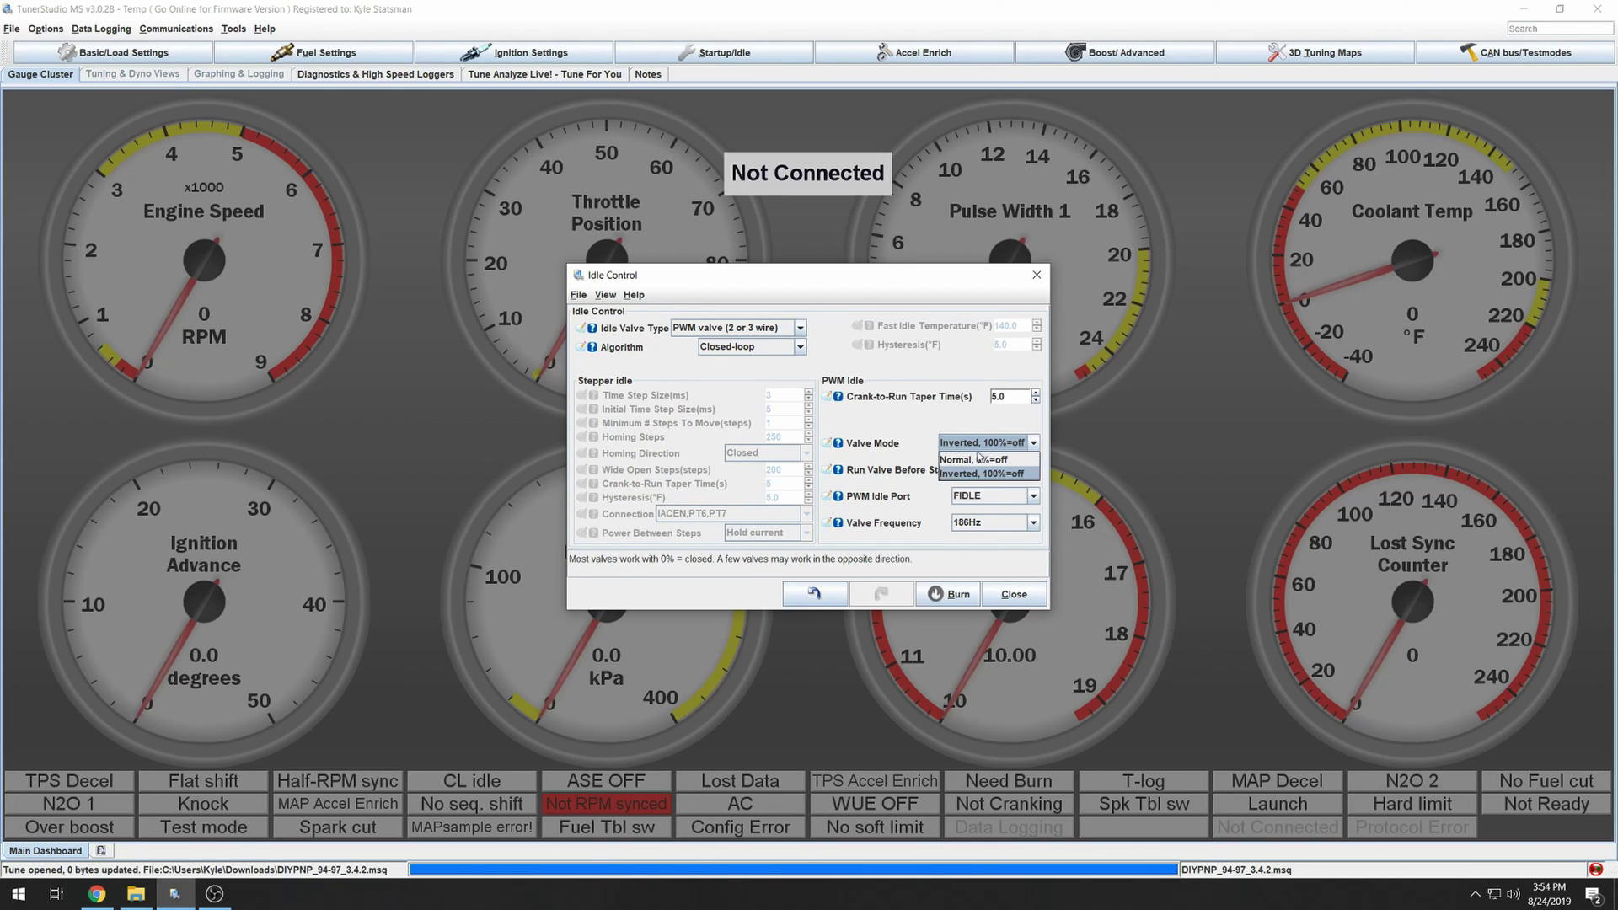
{"action": "left_click", "coordinate": [993, 449]}
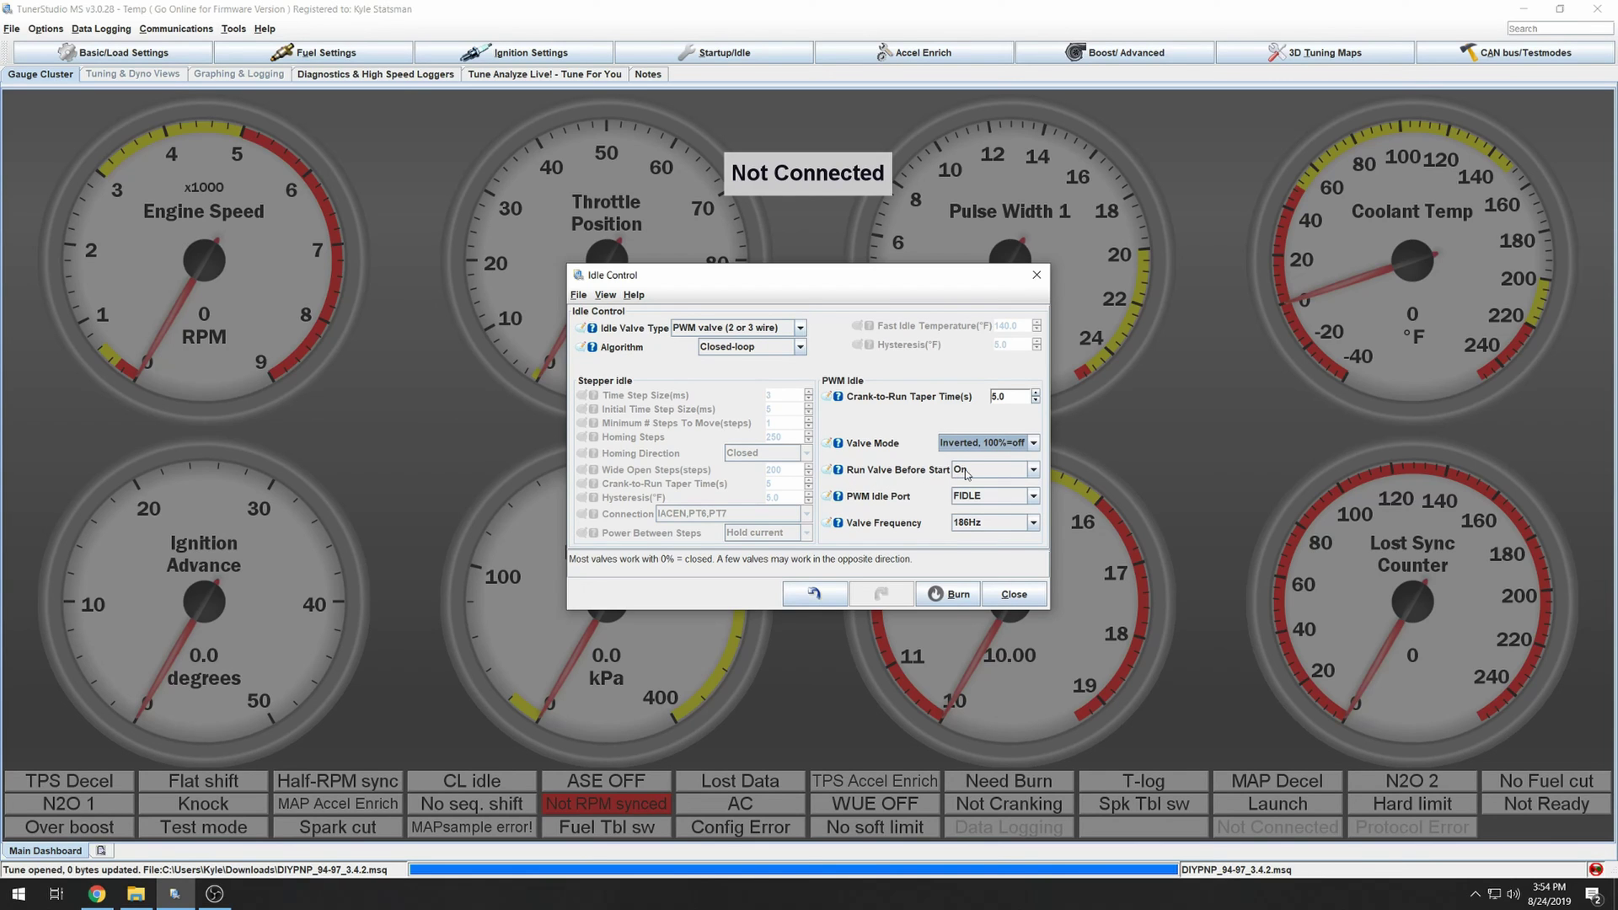
Step: Examine the coolant-based crank duty curve in Idle Cranking Duty/Steps, and close it
{"action": "left_click", "coordinate": [723, 52]}
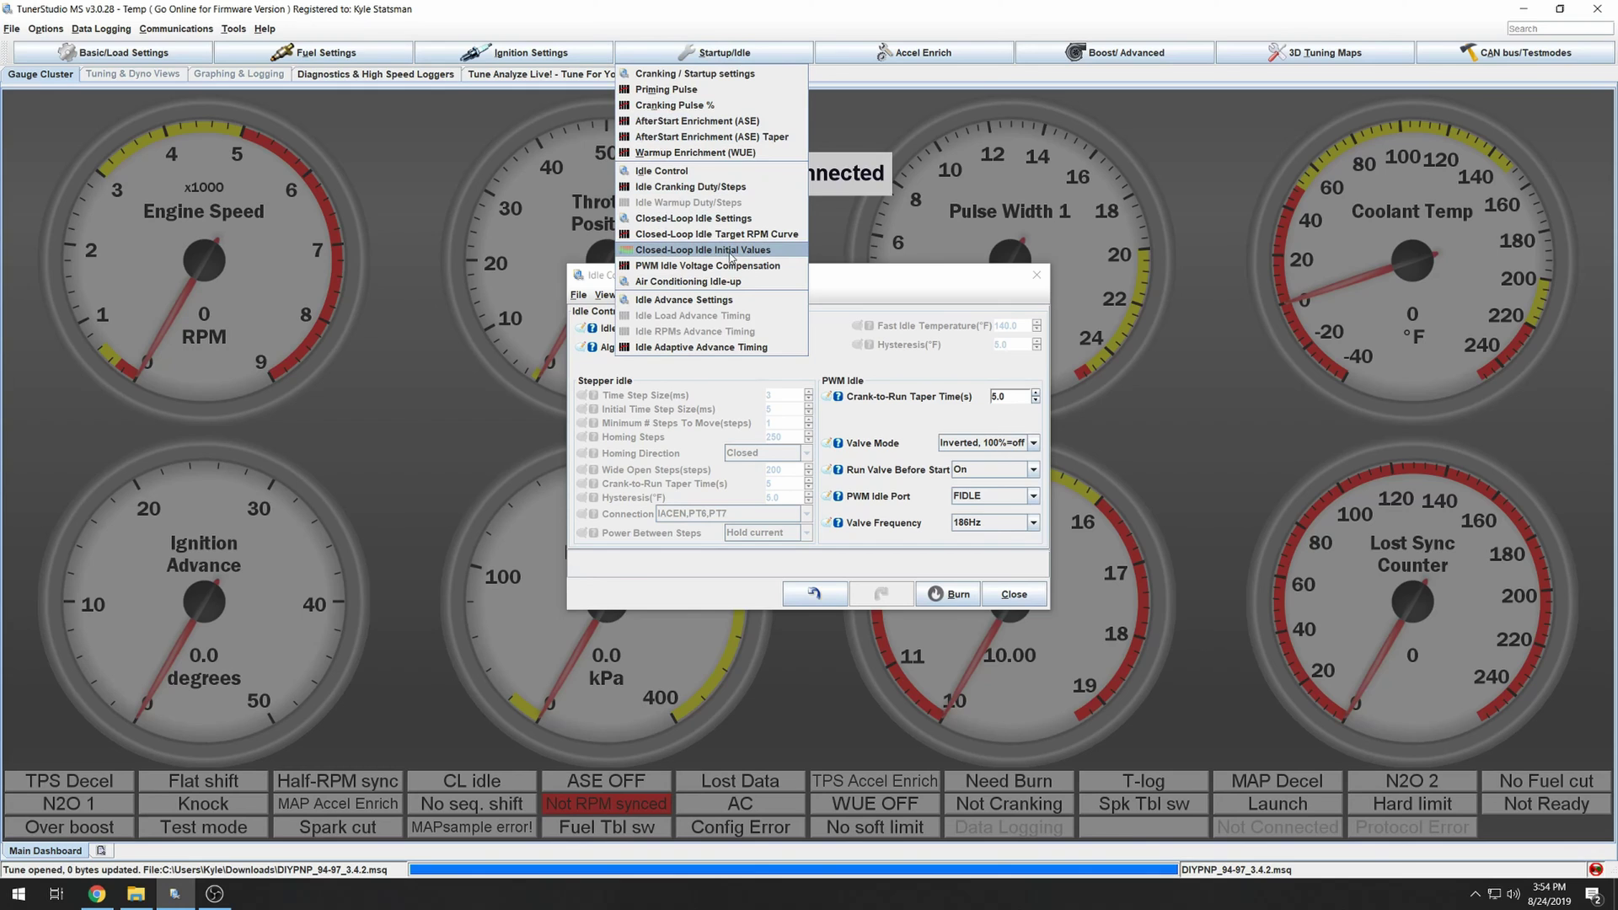
{"action": "left_click", "coordinate": [705, 189]}
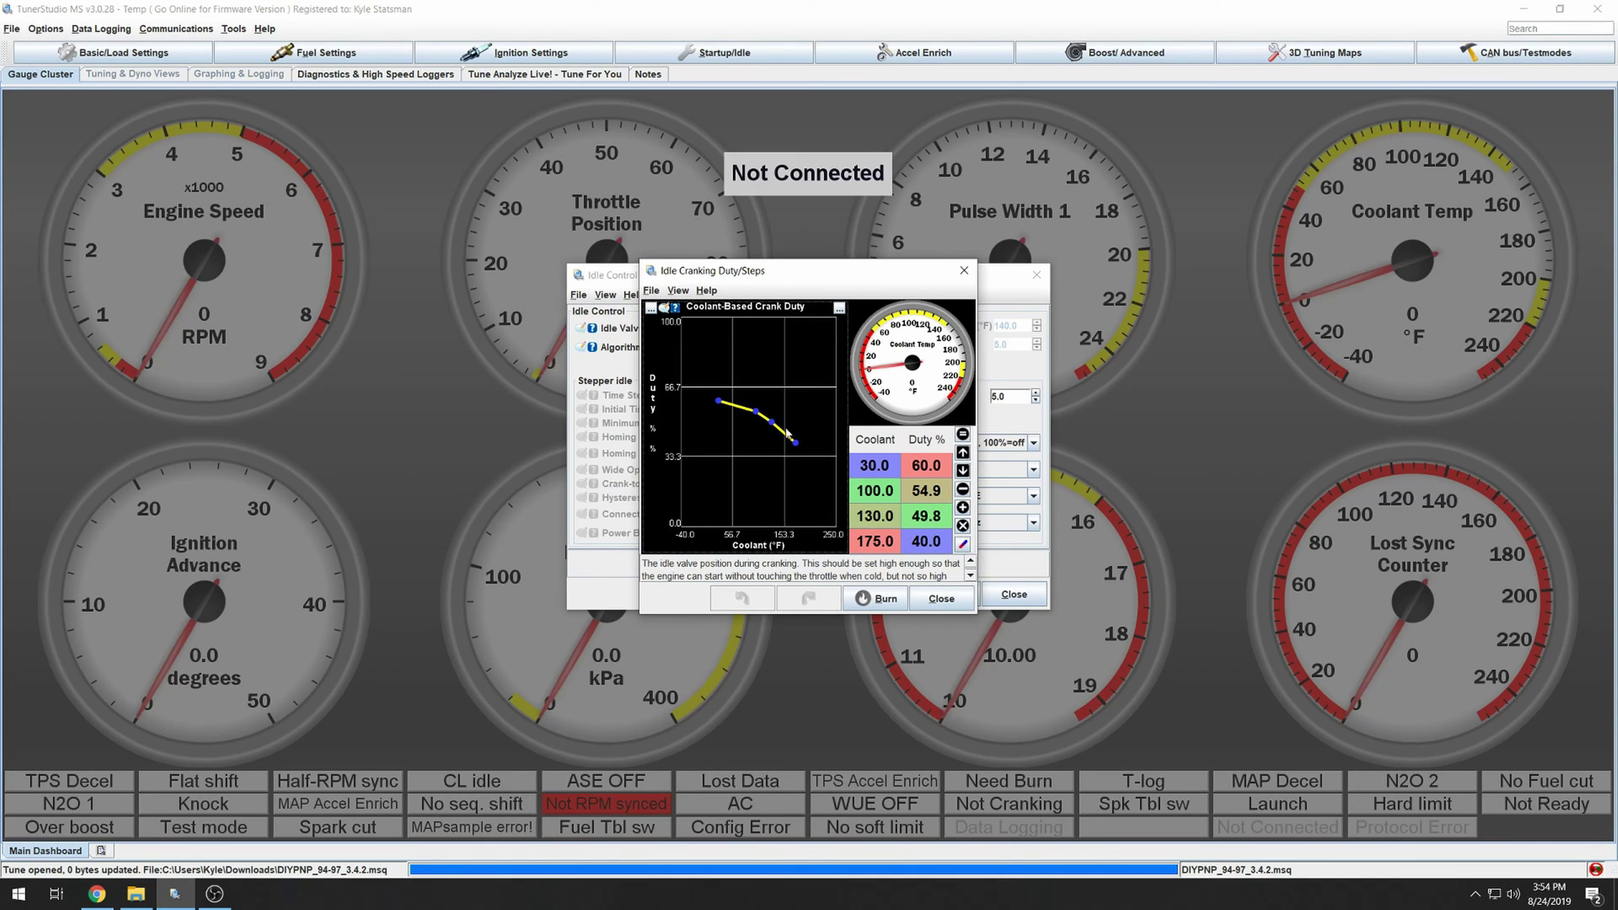
{"action": "left_click", "coordinate": [941, 599]}
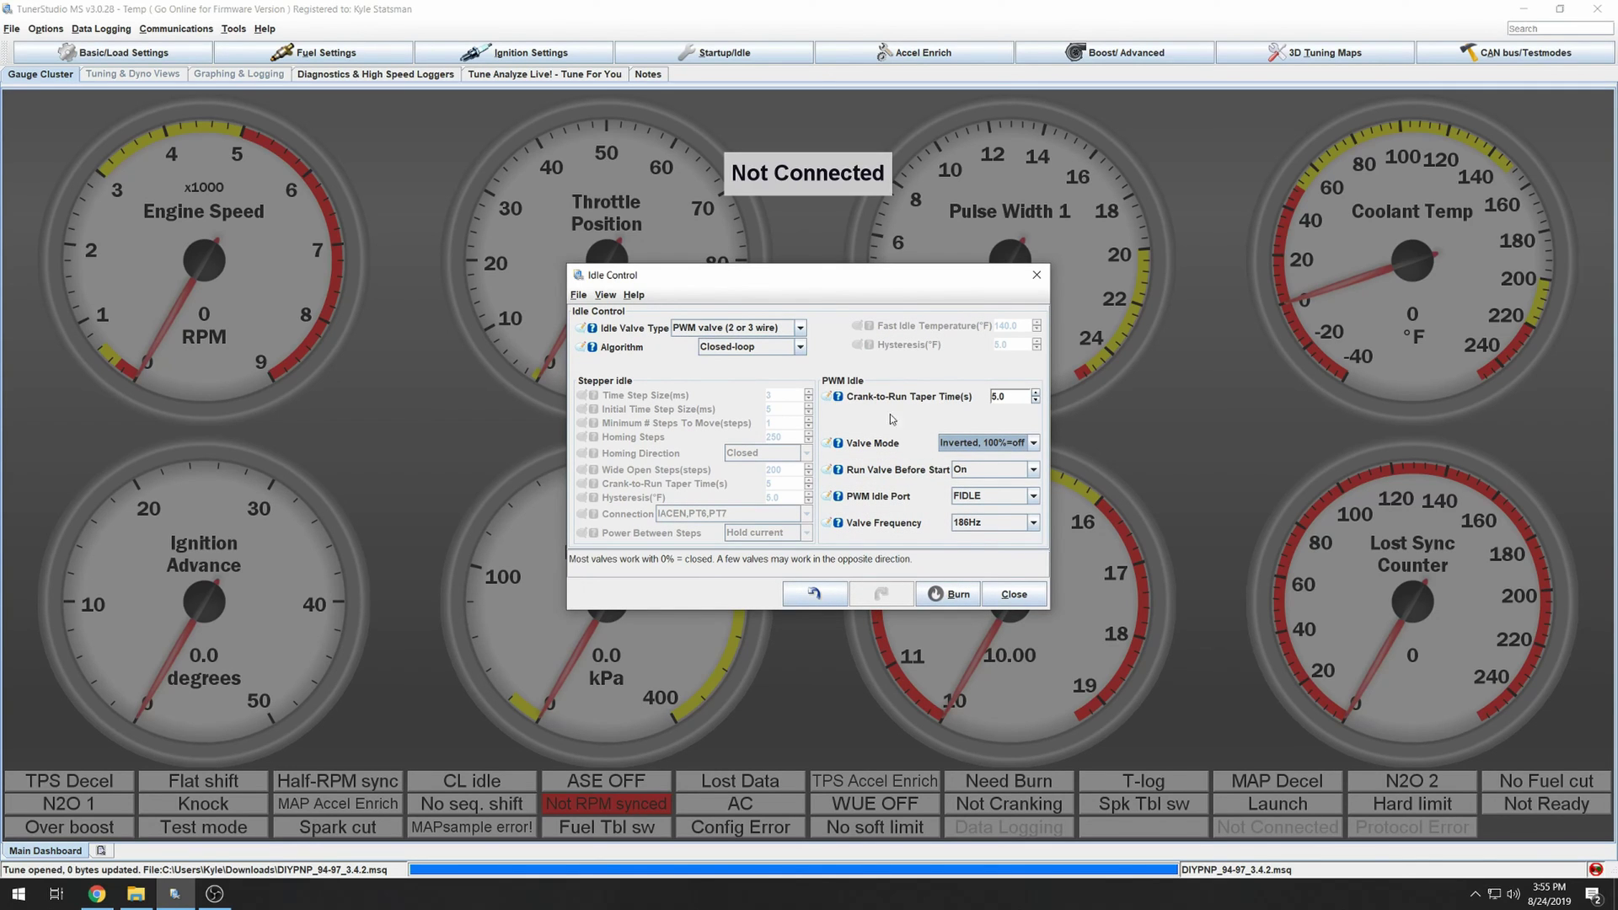
Step: Set the PWM idle valve frequency to 340Hz, recheck the valve mode options, and close Idle Control
{"action": "left_click", "coordinate": [992, 524]}
{"action": "scroll", "coordinate": [1000, 549], "scroll_direction": "up", "scroll_amount": 1}
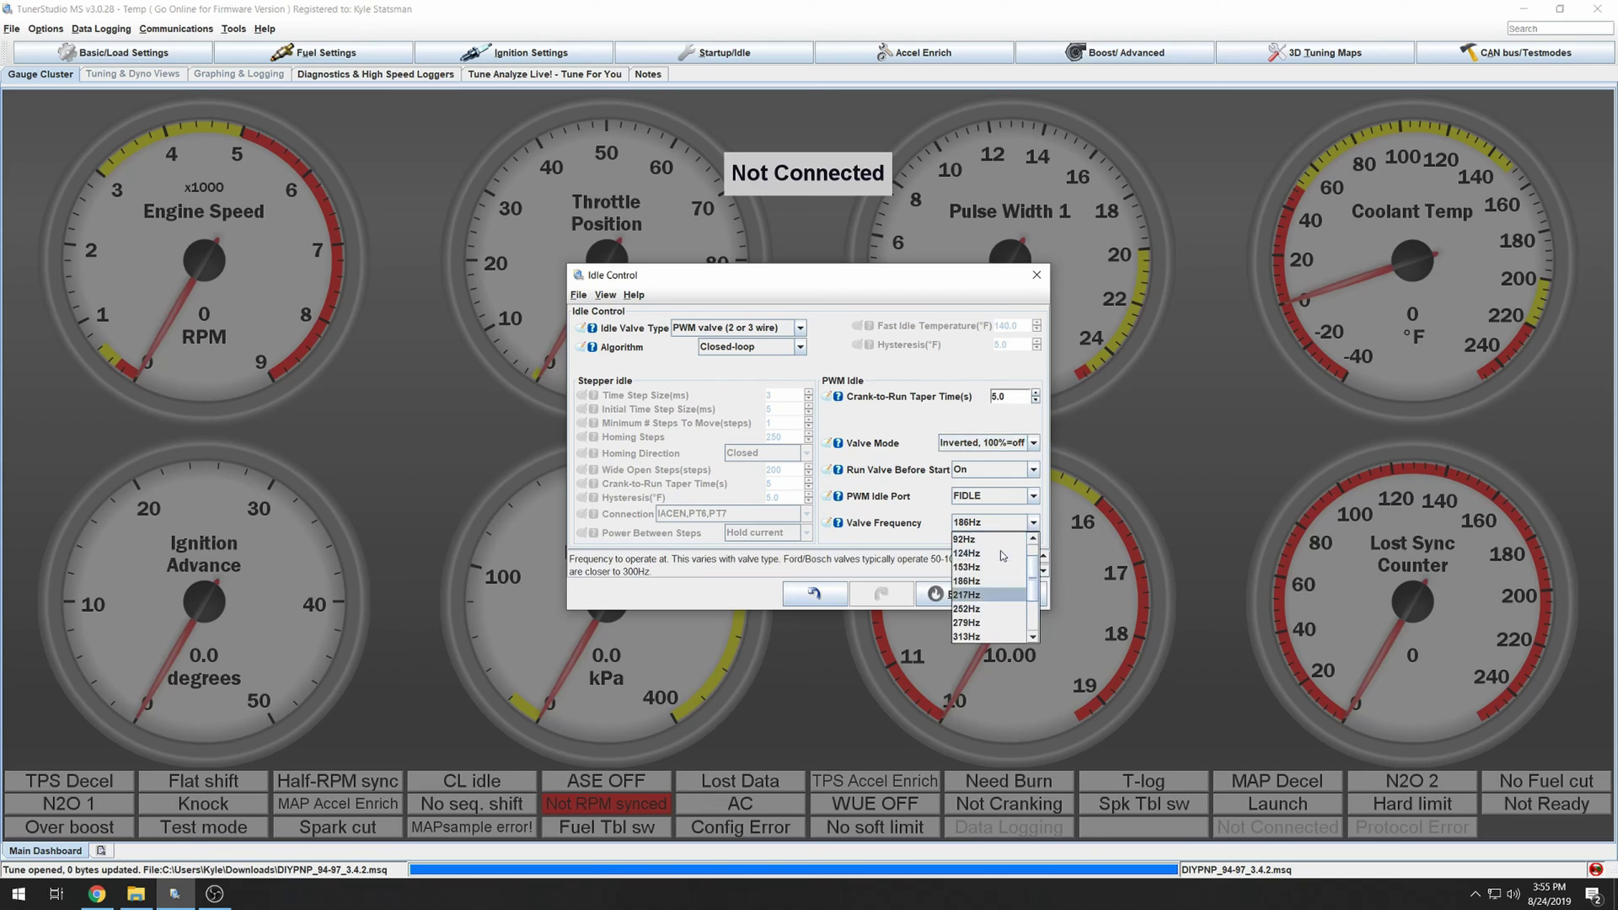
{"action": "left_click", "coordinate": [992, 516]}
{"action": "left_click", "coordinate": [990, 521]}
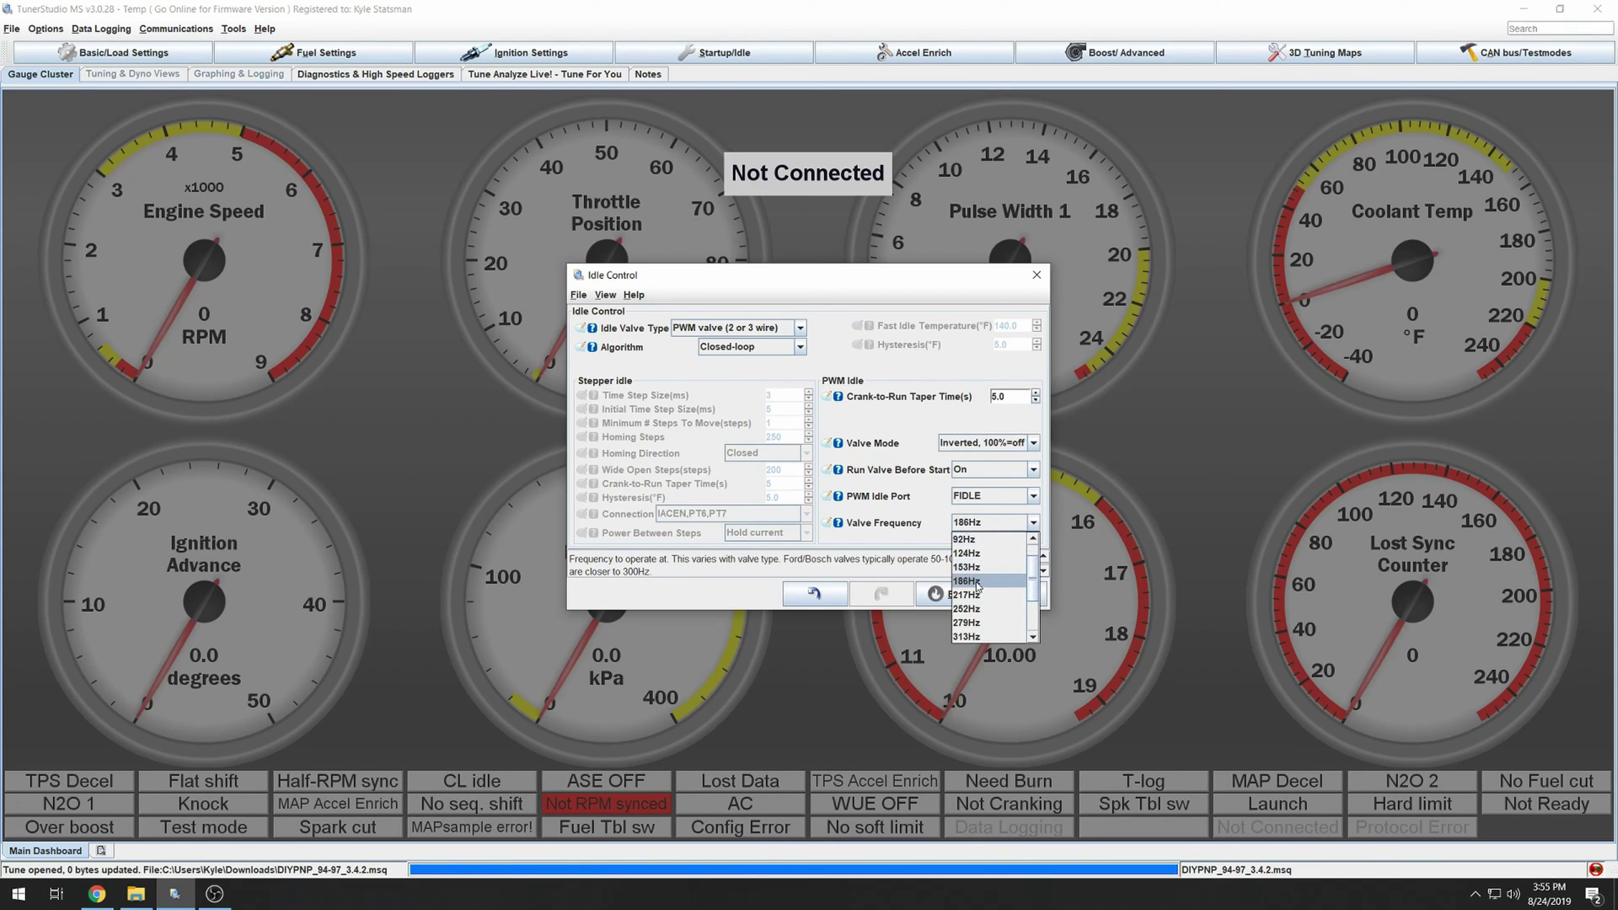
{"action": "left_click", "coordinate": [979, 528]}
{"action": "left_click", "coordinate": [996, 529]}
{"action": "scroll", "coordinate": [1000, 566], "scroll_direction": "down", "scroll_amount": 1}
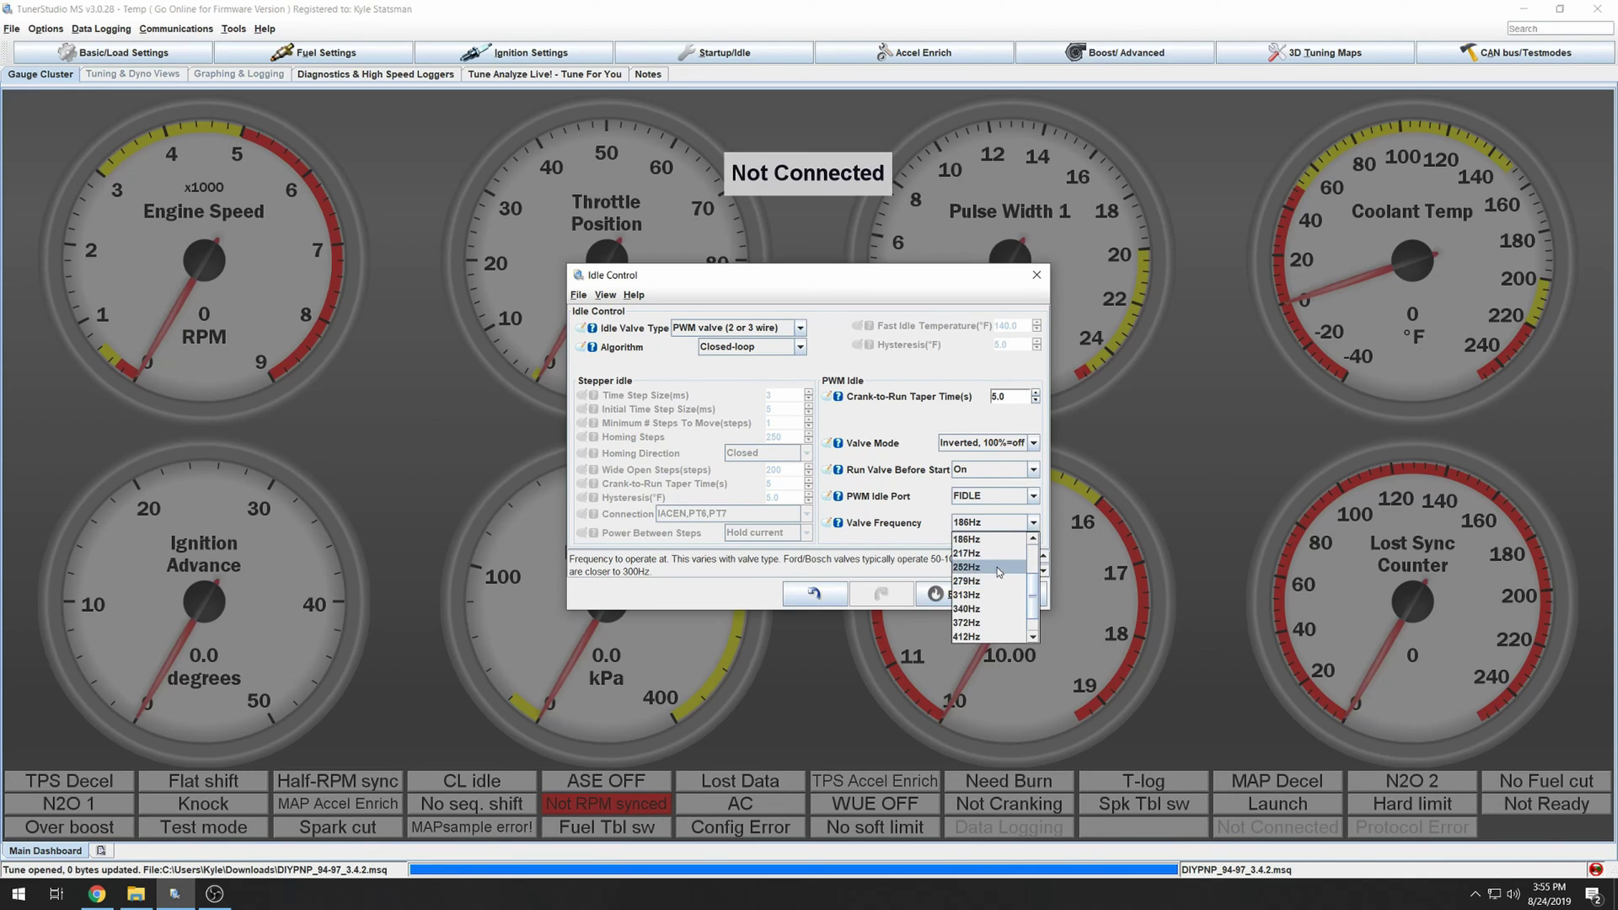
{"action": "left_click", "coordinate": [987, 608]}
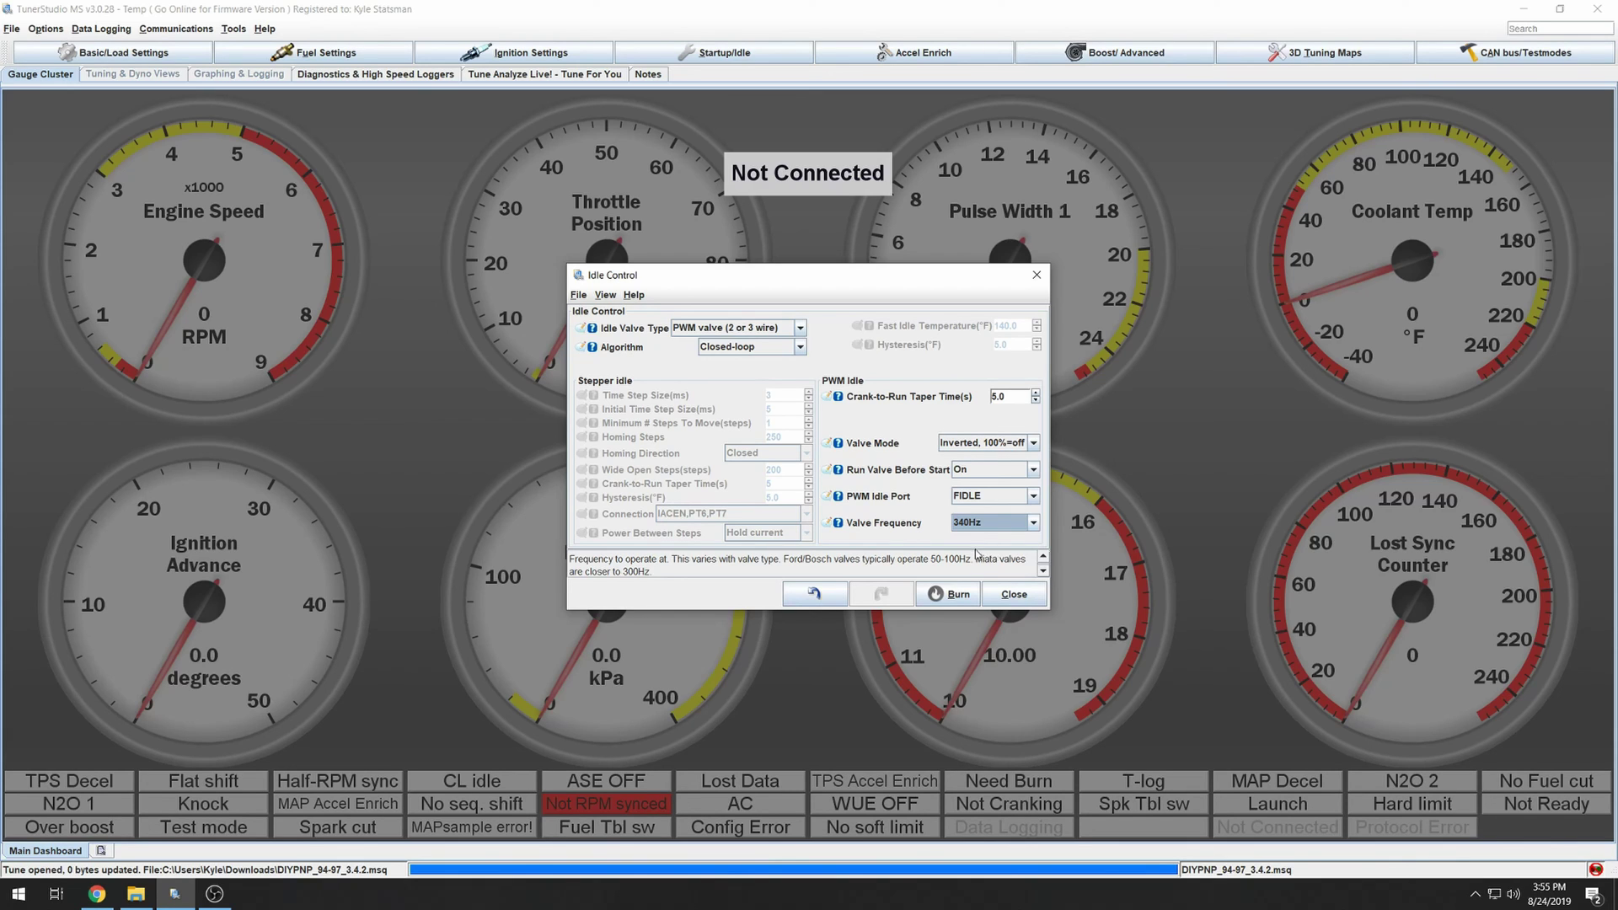
{"action": "left_click", "coordinate": [1001, 445]}
{"action": "left_click", "coordinate": [1001, 446]}
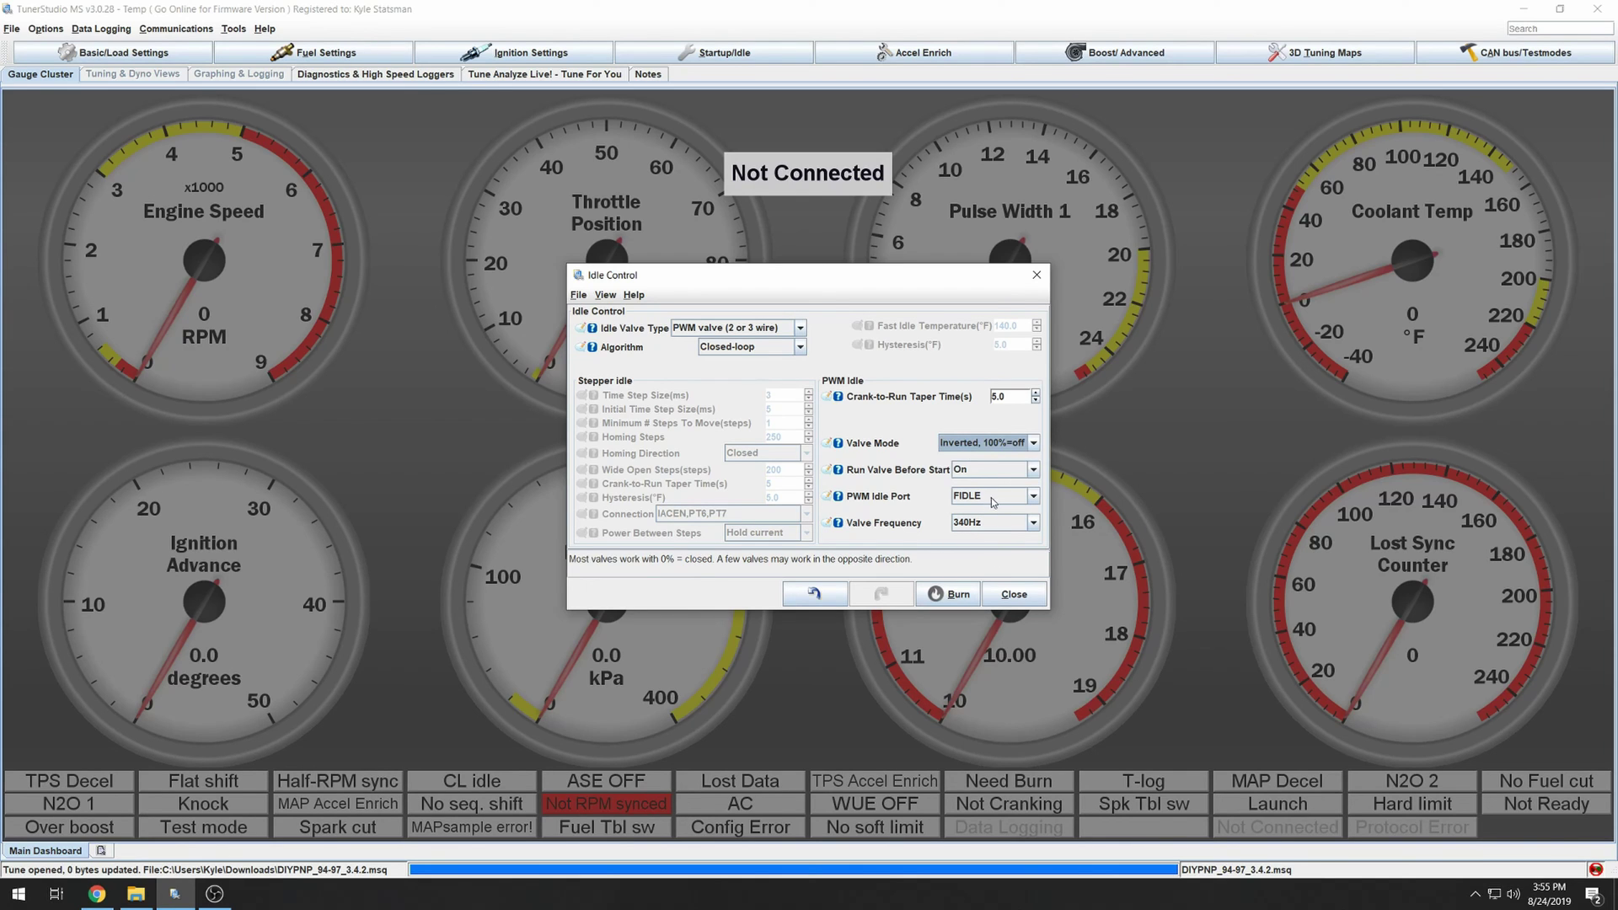
{"action": "left_click", "coordinate": [1012, 594]}
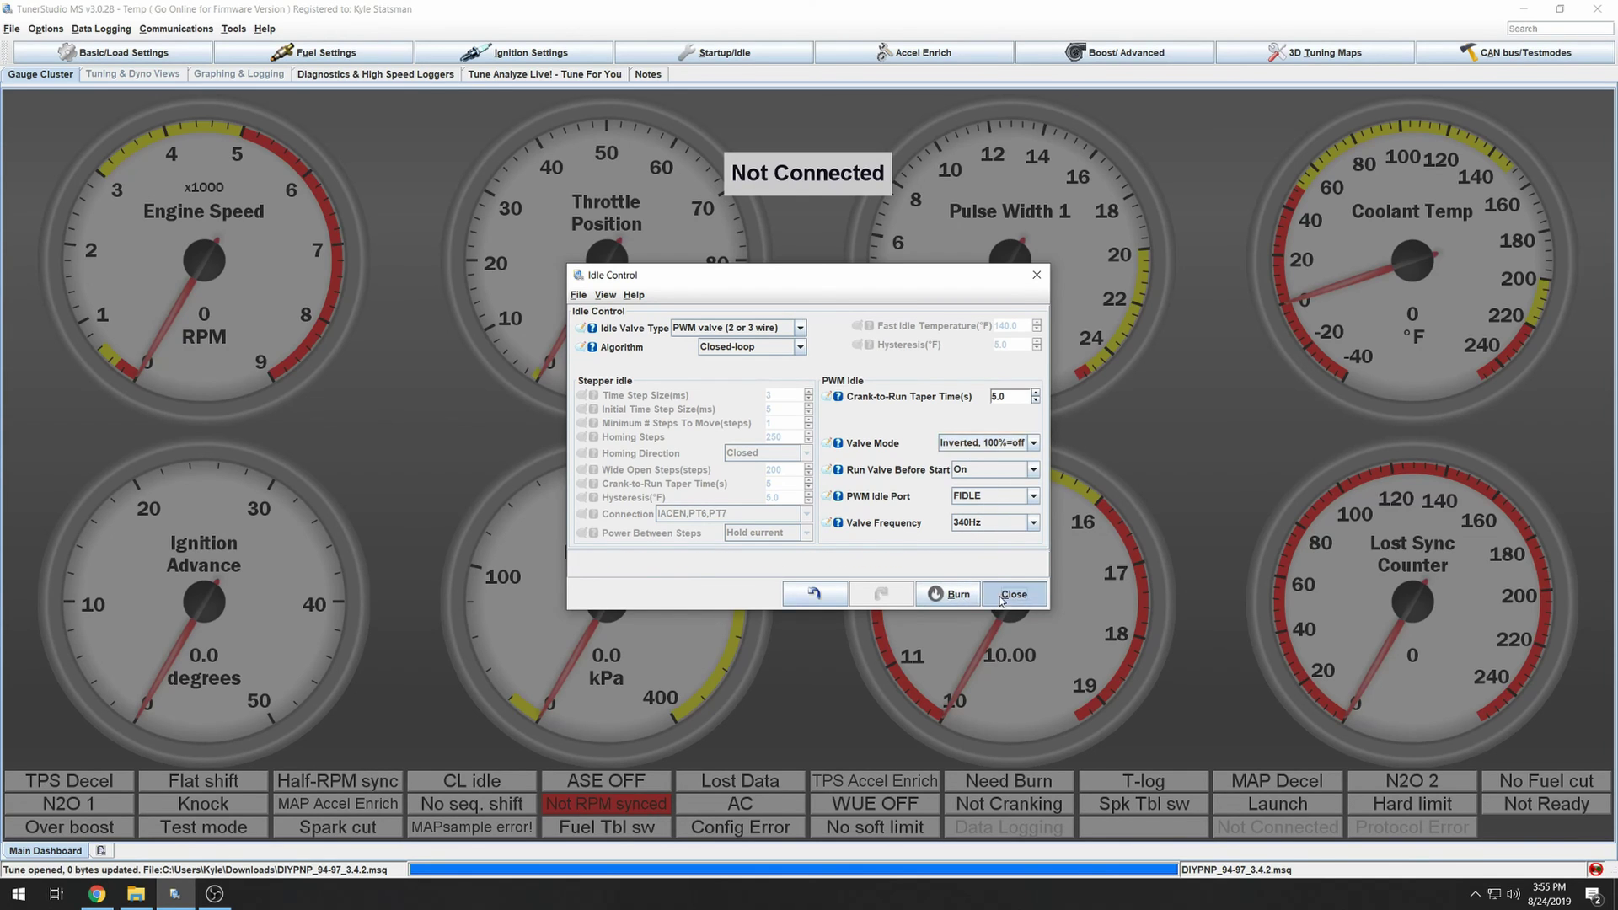
Step: Switch to the MegaSquirtPNP documentation in the browser and read the Verifying and Adjusting Base Timing section
{"action": "left_click", "coordinate": [740, 56]}
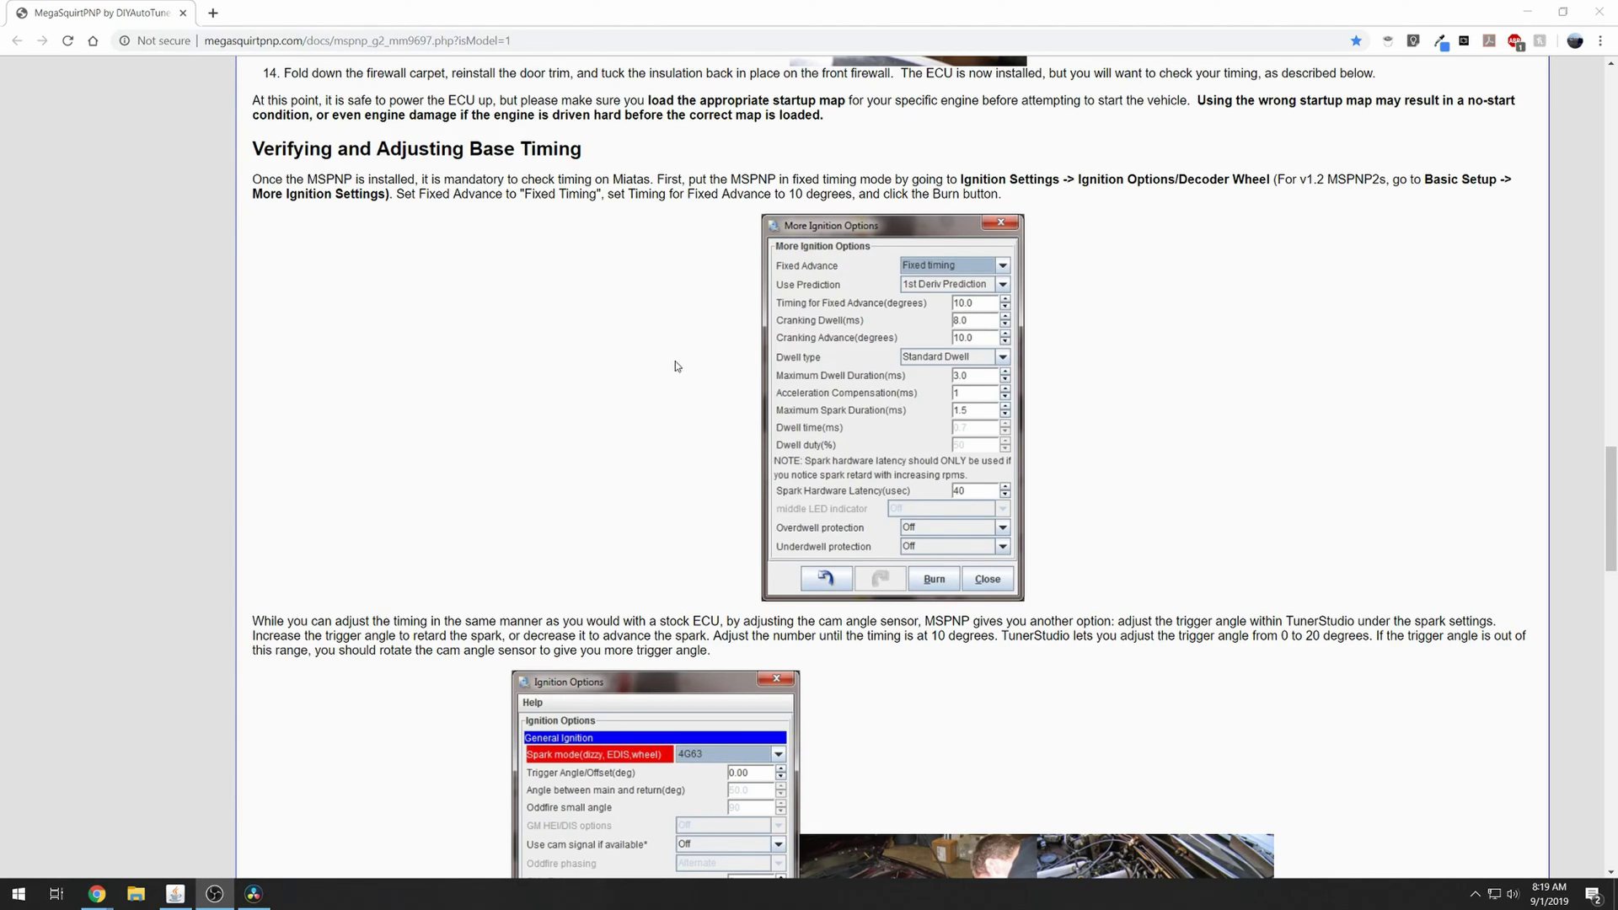
{"action": "scroll", "coordinate": [681, 364], "scroll_direction": "down", "scroll_amount": 1}
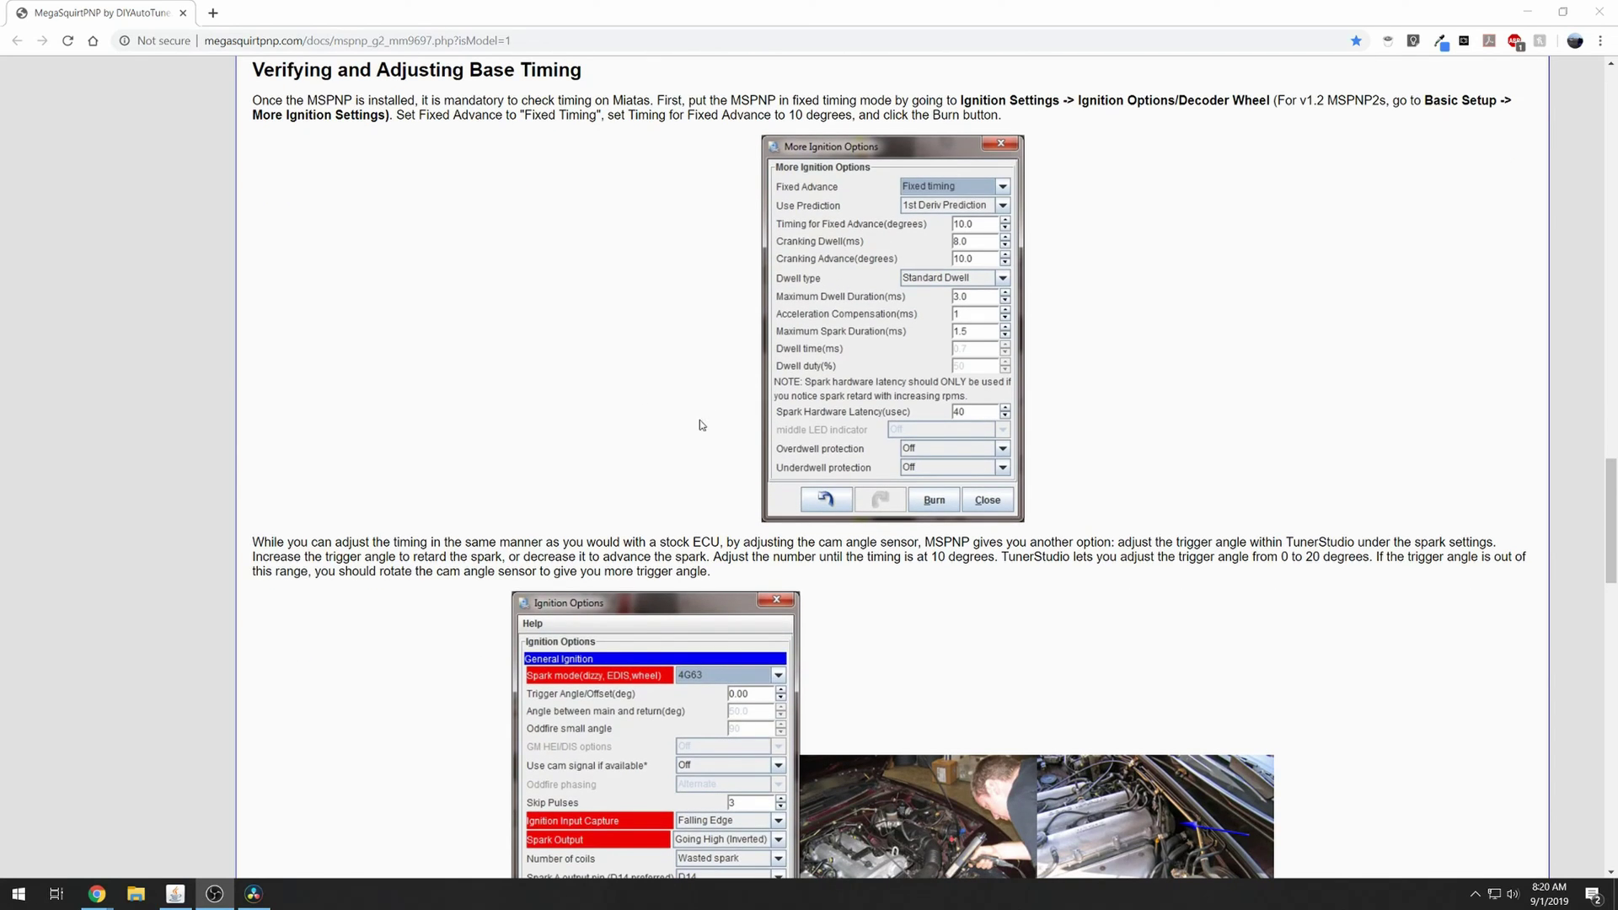
{"action": "scroll", "coordinate": [1129, 540], "scroll_direction": "down", "scroll_amount": 1}
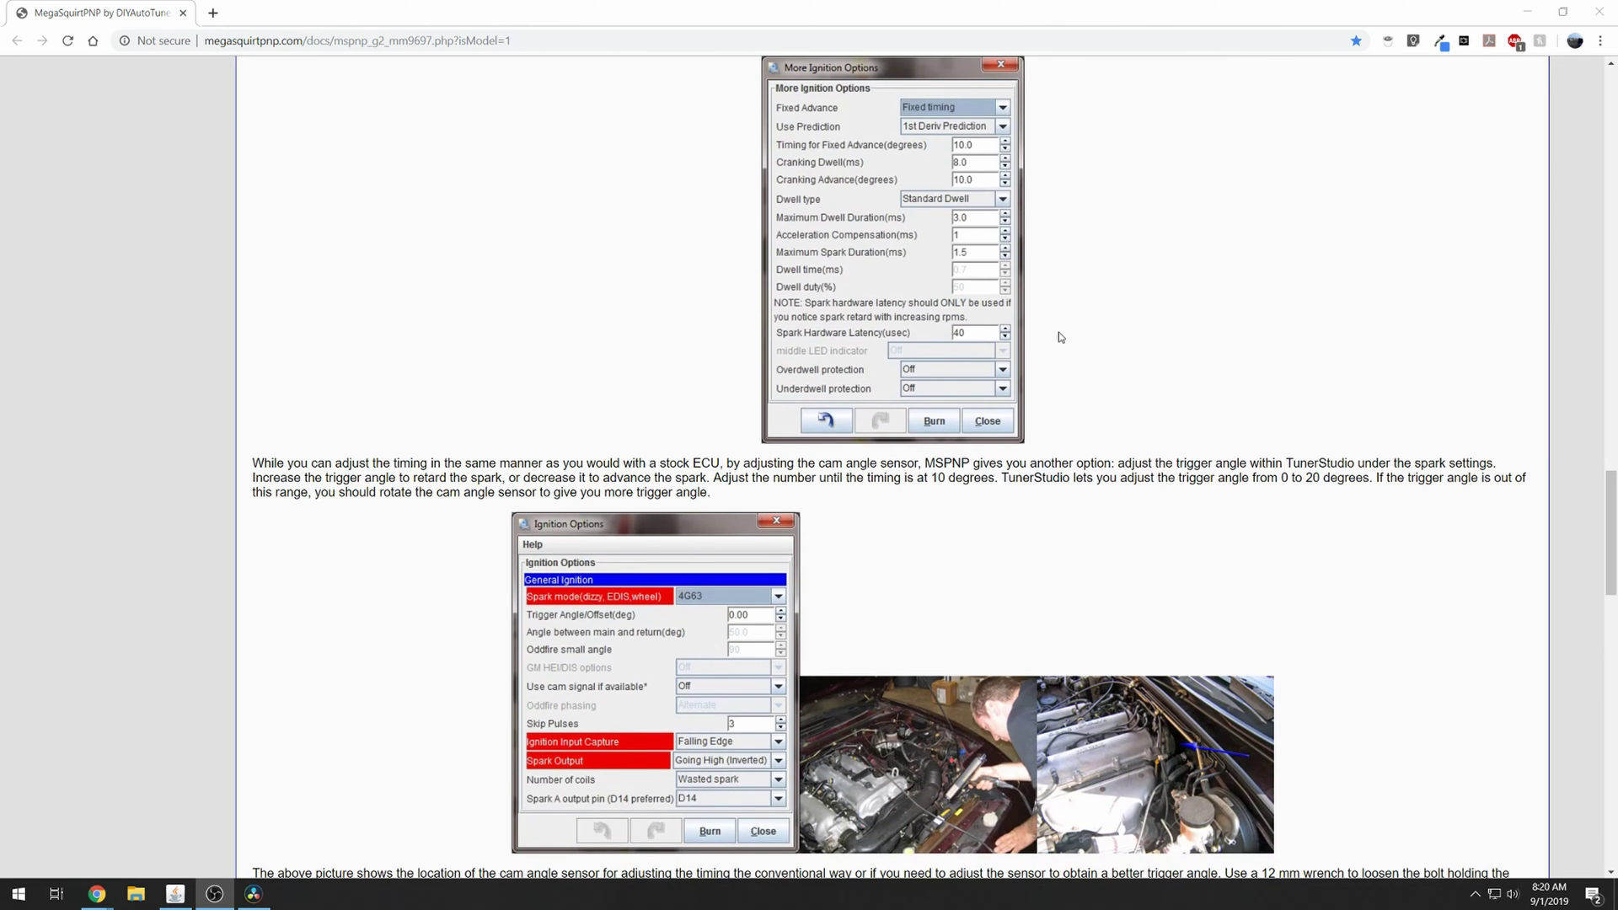
{"action": "scroll", "coordinate": [918, 619], "scroll_direction": "down", "scroll_amount": 2}
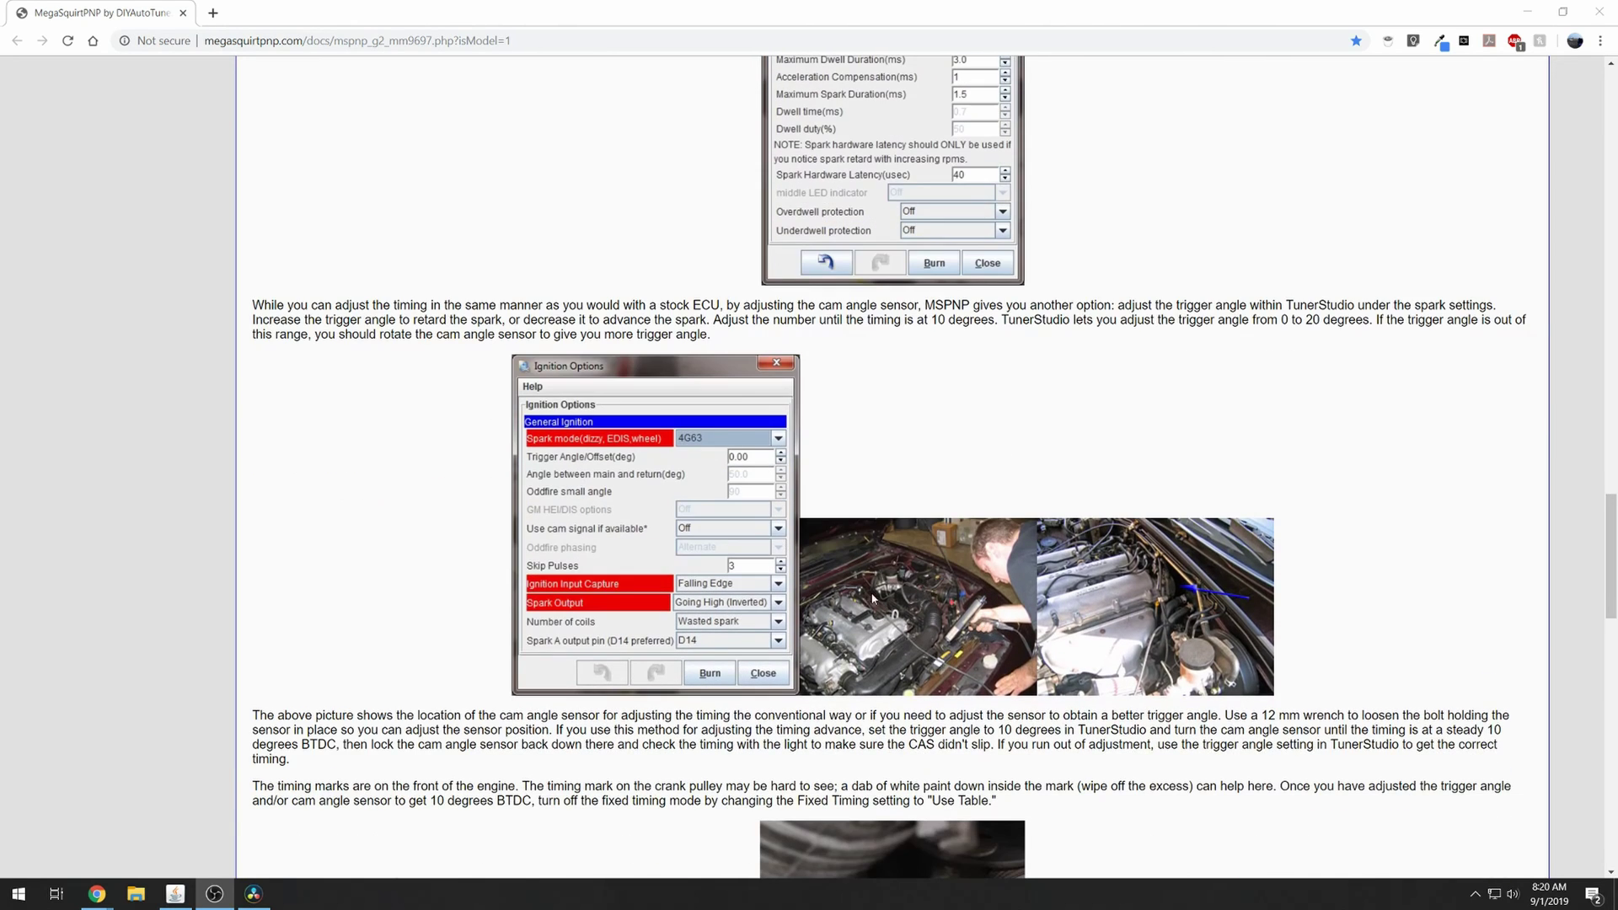
{"action": "scroll", "coordinate": [953, 640], "scroll_direction": "down", "scroll_amount": 3}
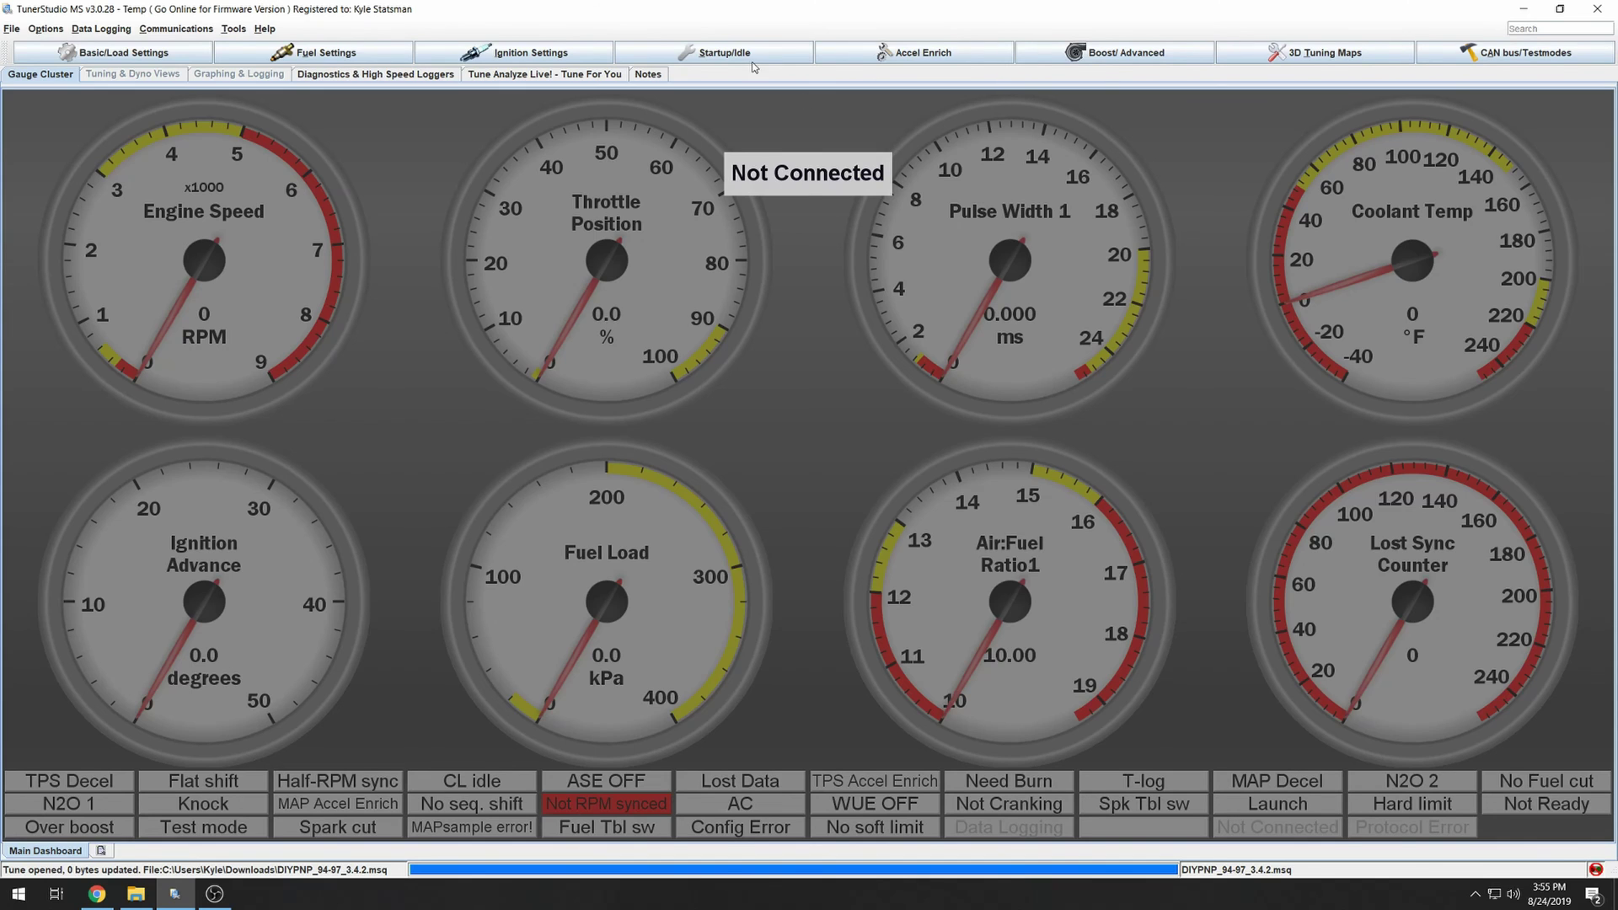
Step: Open Closed-Loop Idle Settings, review the idle valve duty and PID values, and close it
{"action": "mouse_move", "coordinate": [756, 61]}
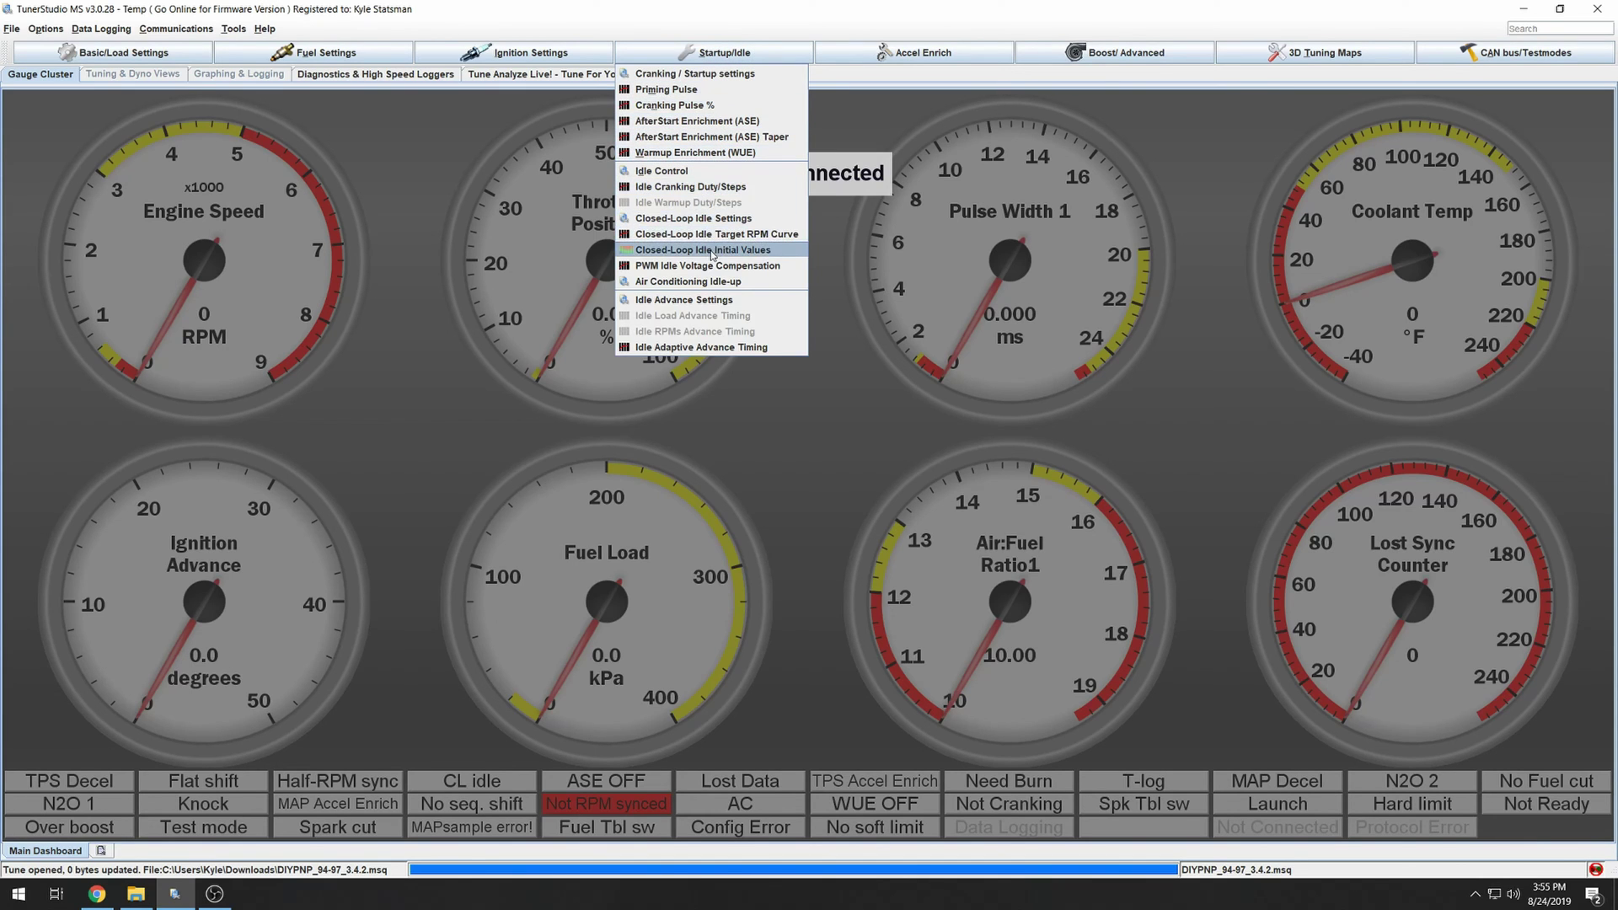
{"action": "left_click", "coordinate": [691, 186]}
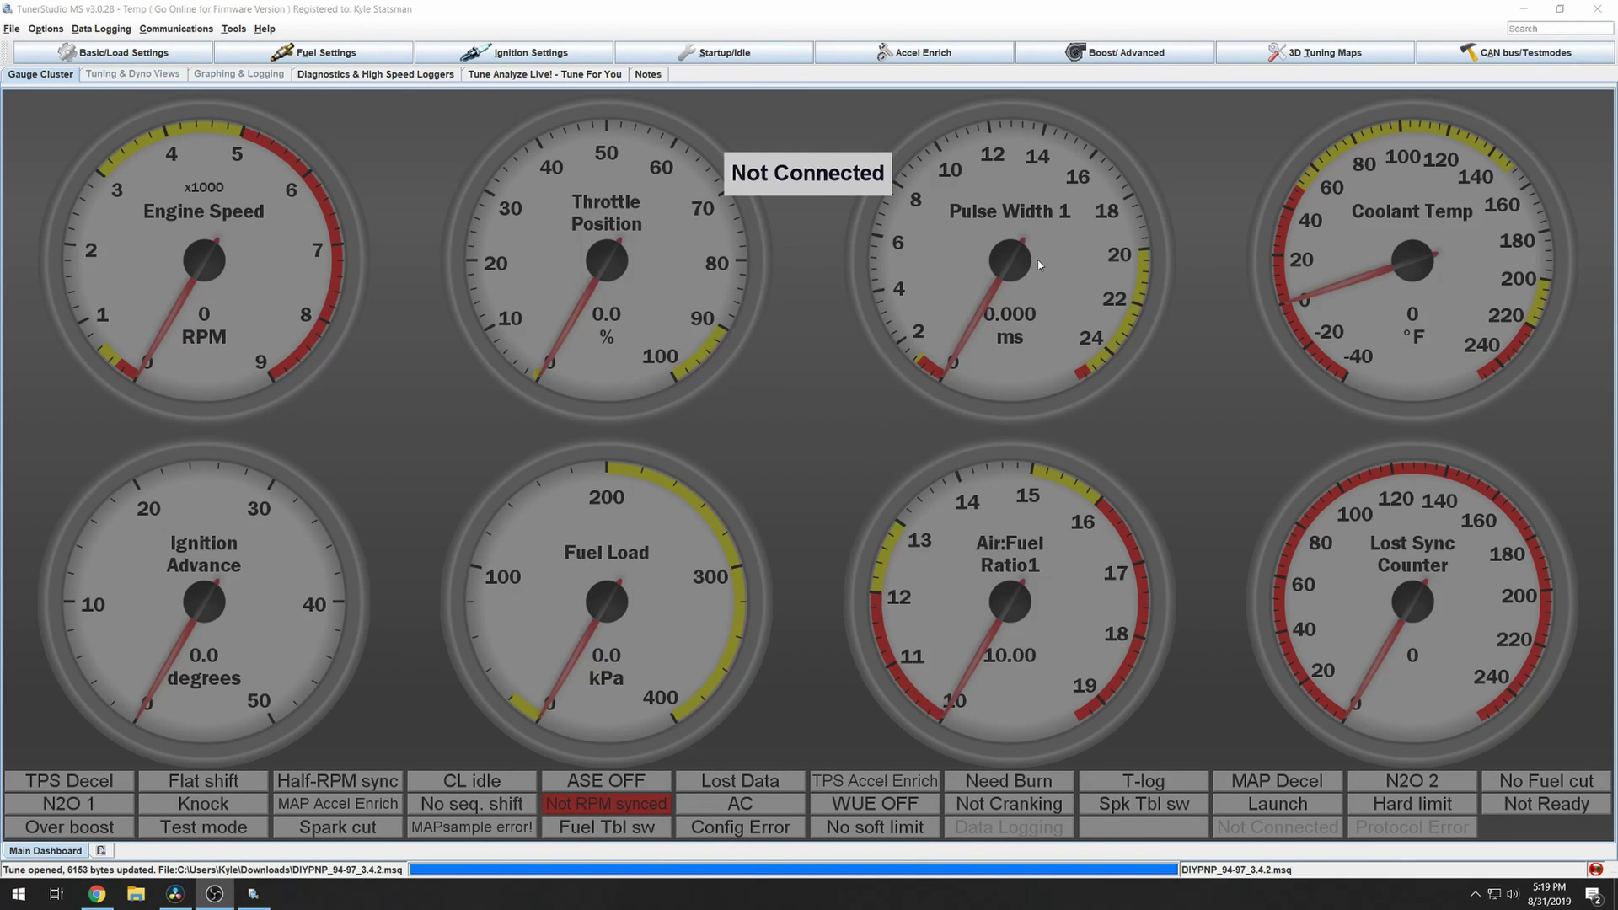
{"action": "left_click", "coordinate": [712, 56]}
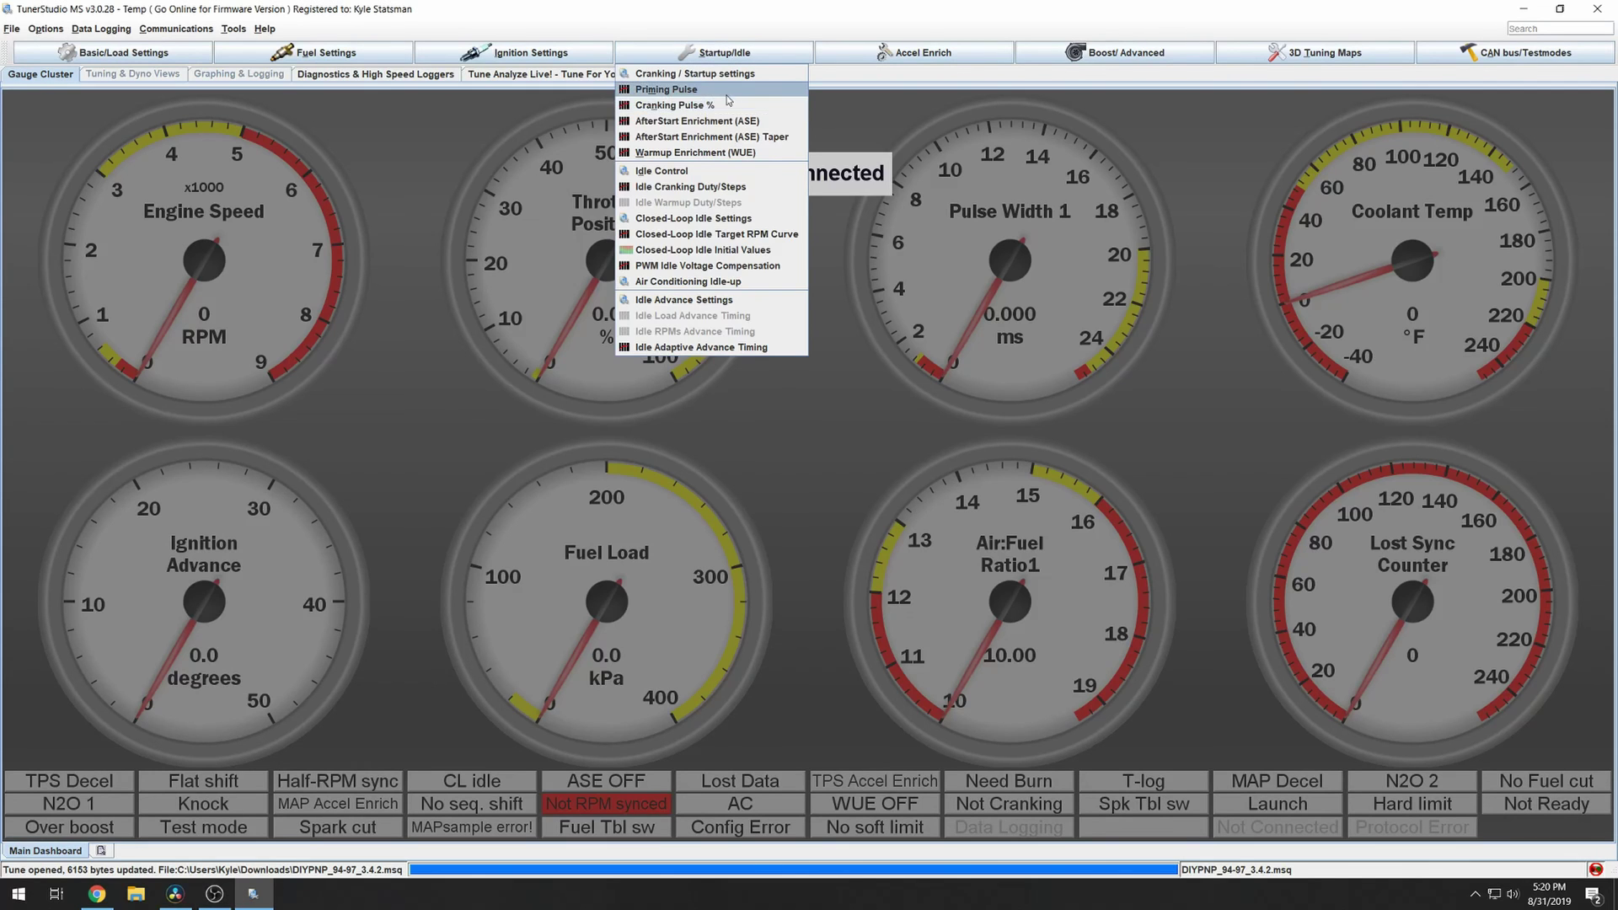
{"action": "left_click", "coordinate": [705, 221]}
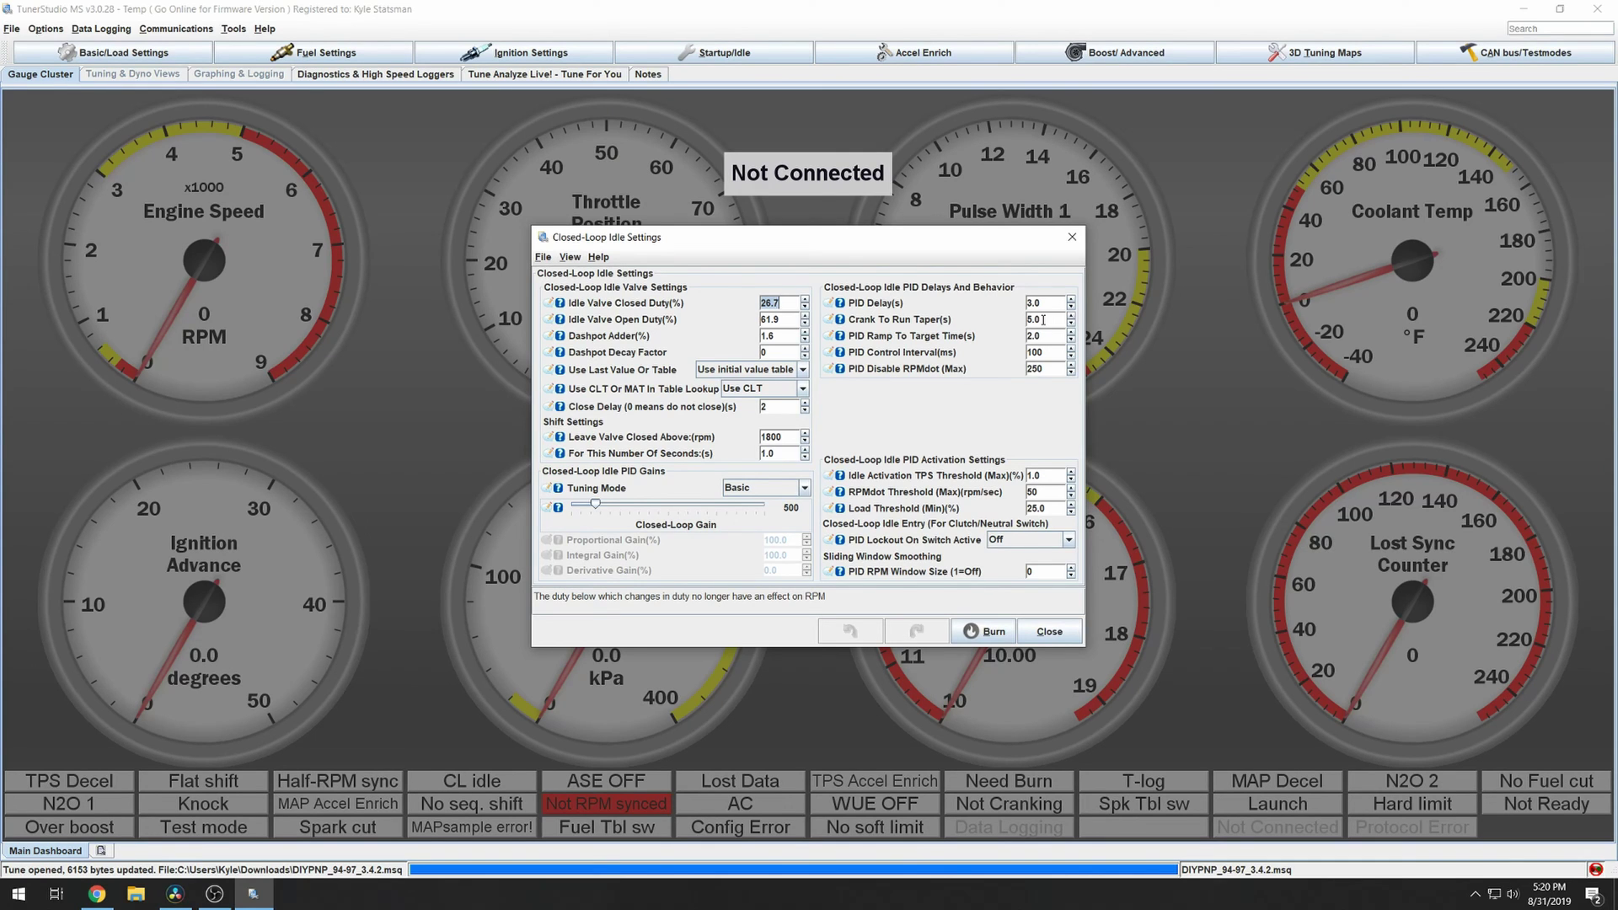
{"action": "left_click", "coordinate": [1071, 237]}
Step: Open the Closed-Loop Idle Initial Values table, select all its cells, and try the Add To Cells operation on them
{"action": "left_click", "coordinate": [715, 52]}
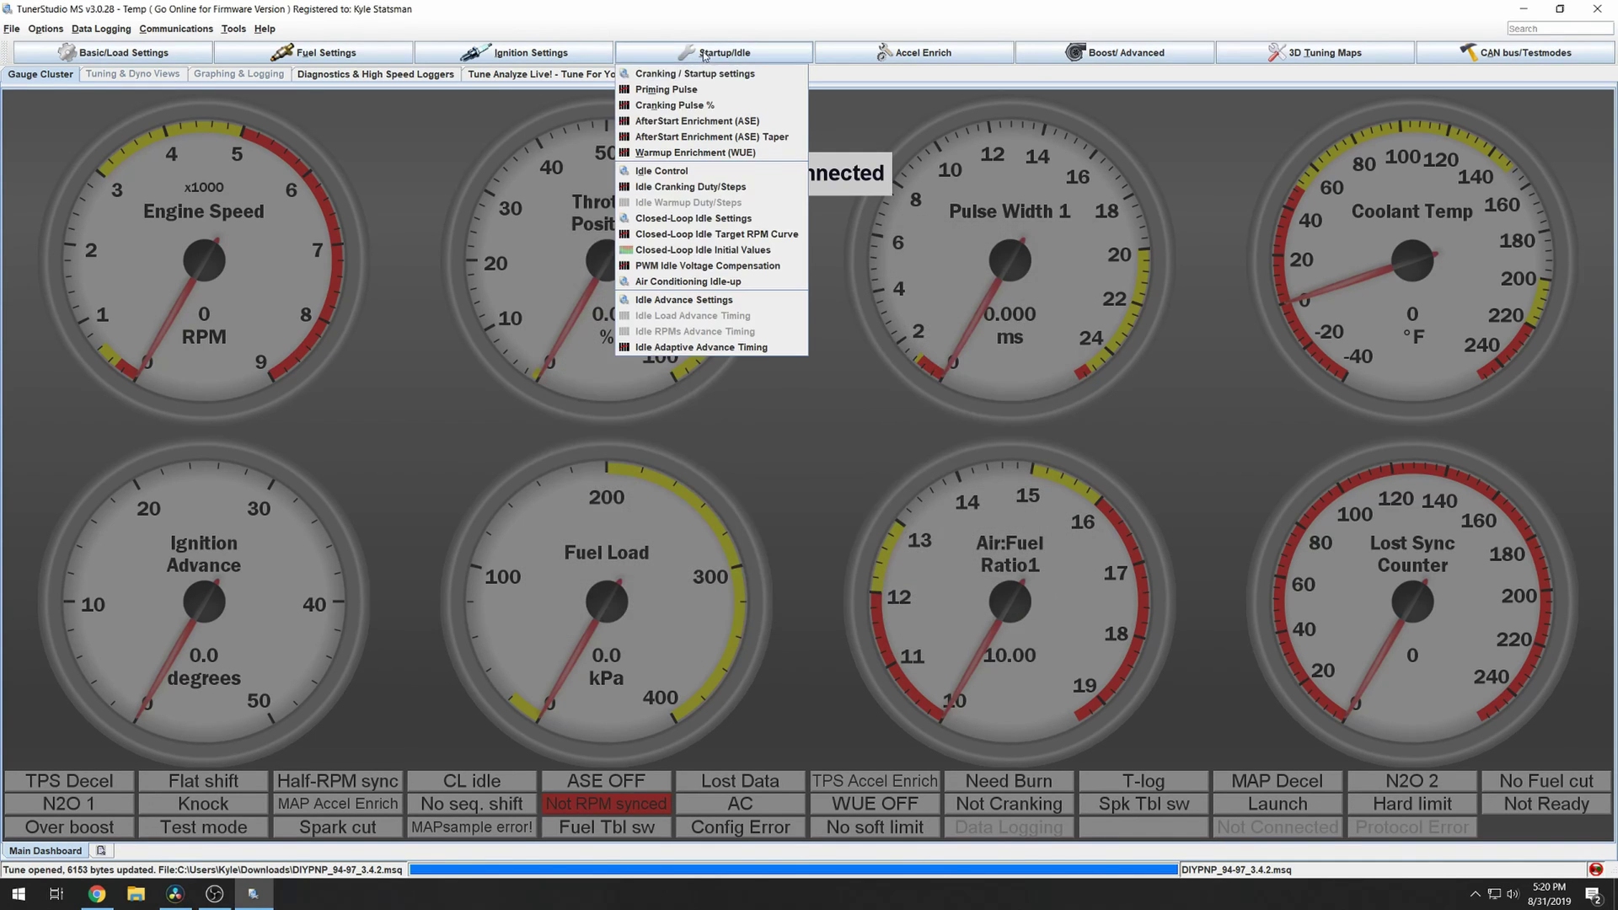
{"action": "left_click", "coordinate": [711, 250]}
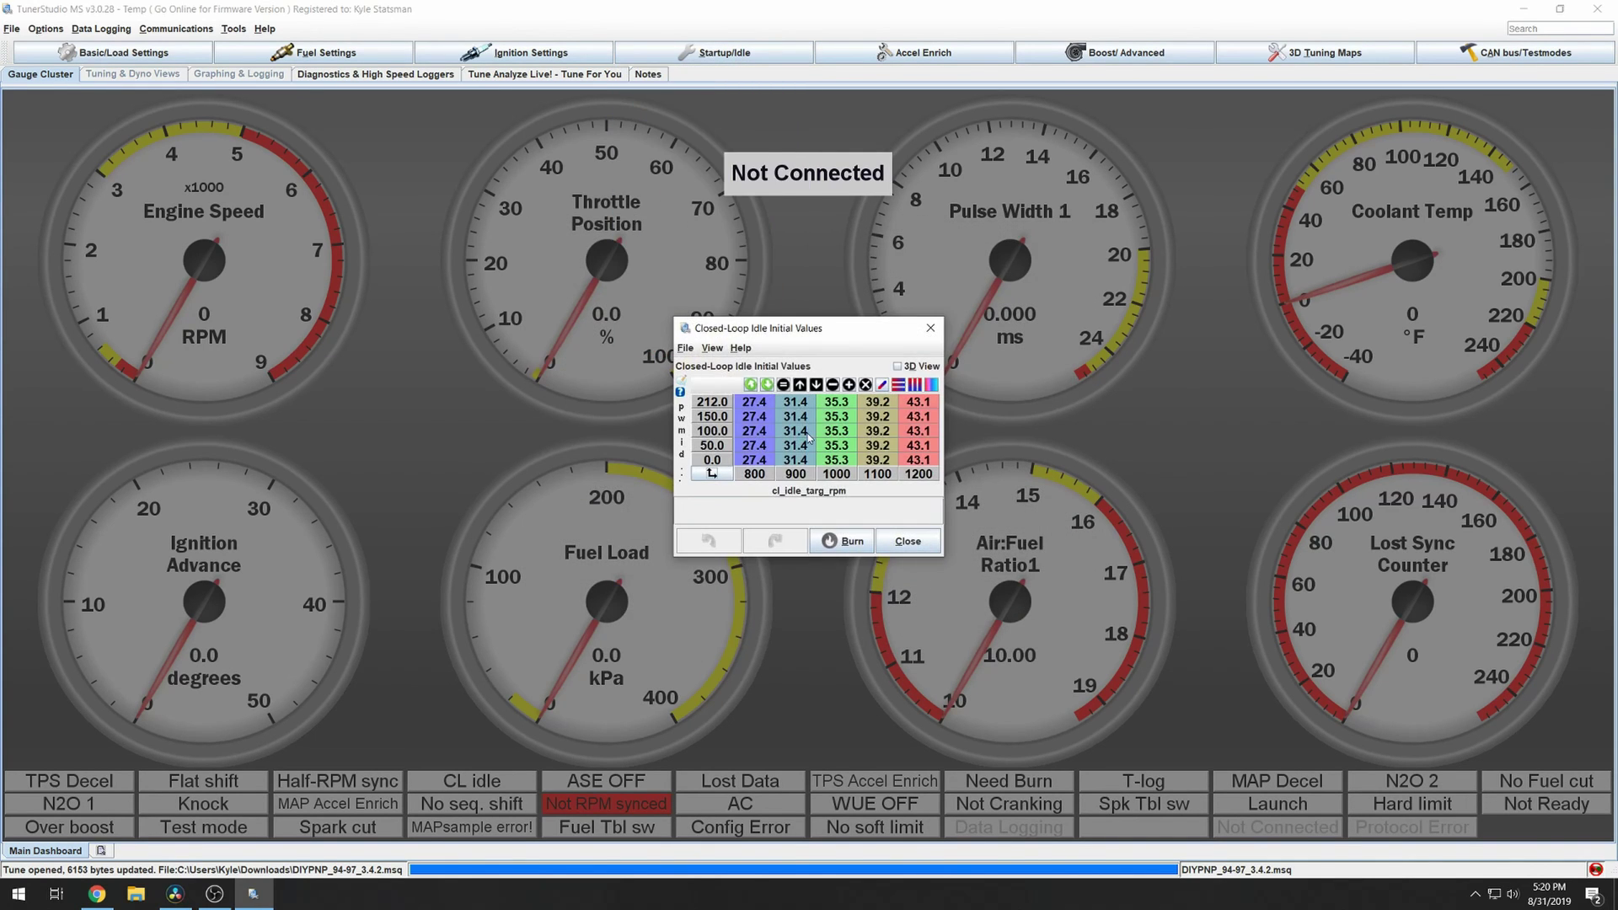
{"action": "left_click", "coordinate": [757, 405]}
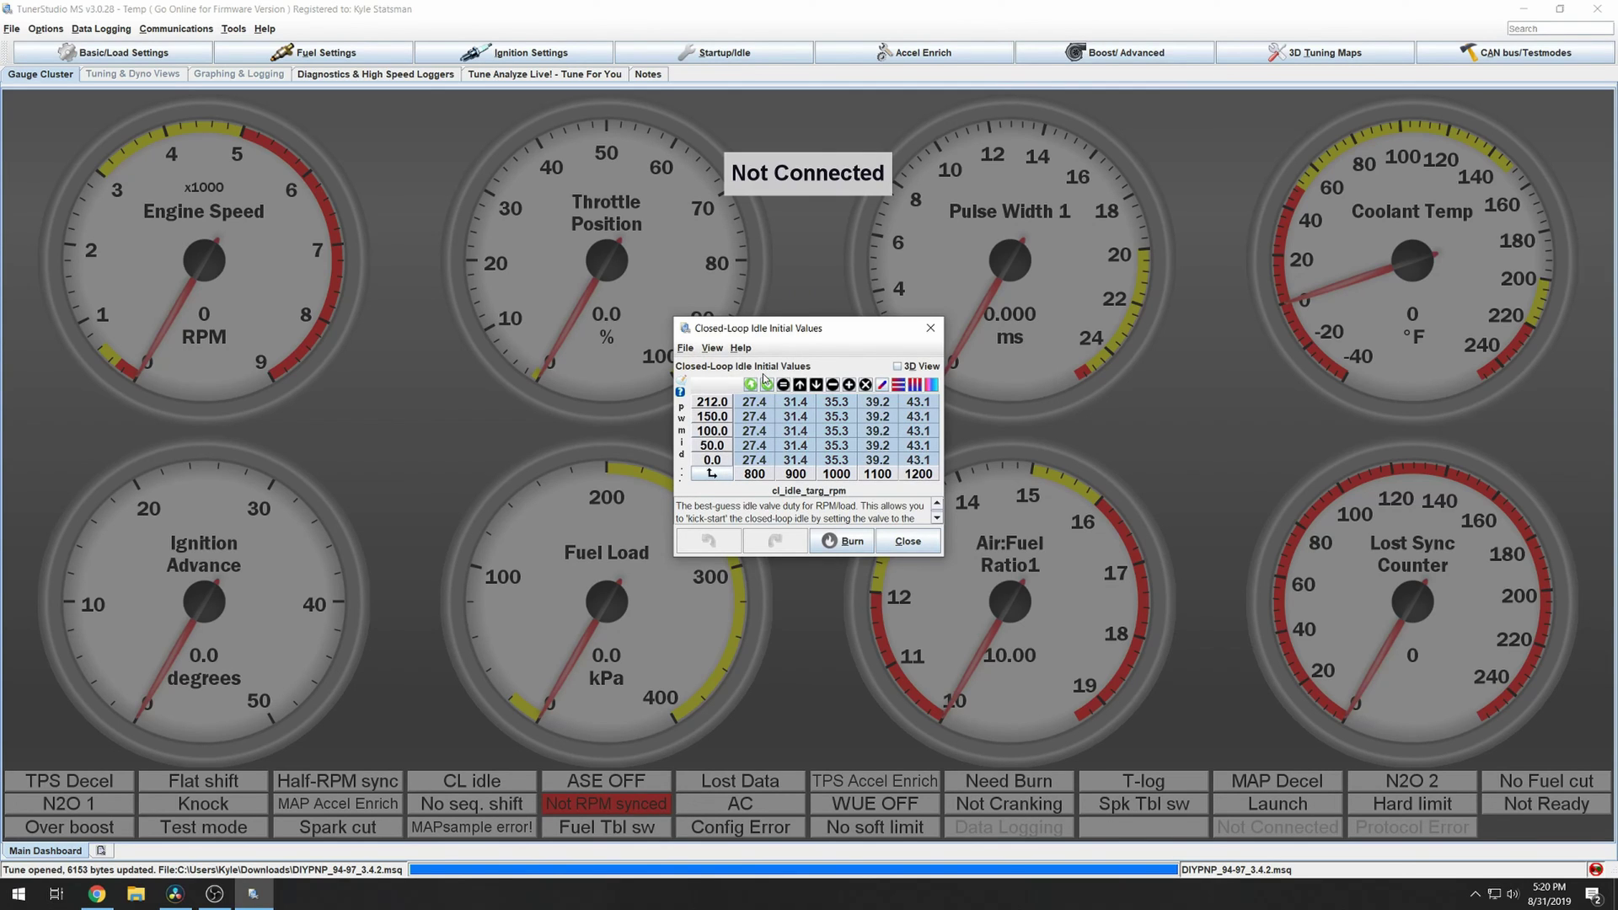
{"action": "left_click", "coordinate": [799, 384]}
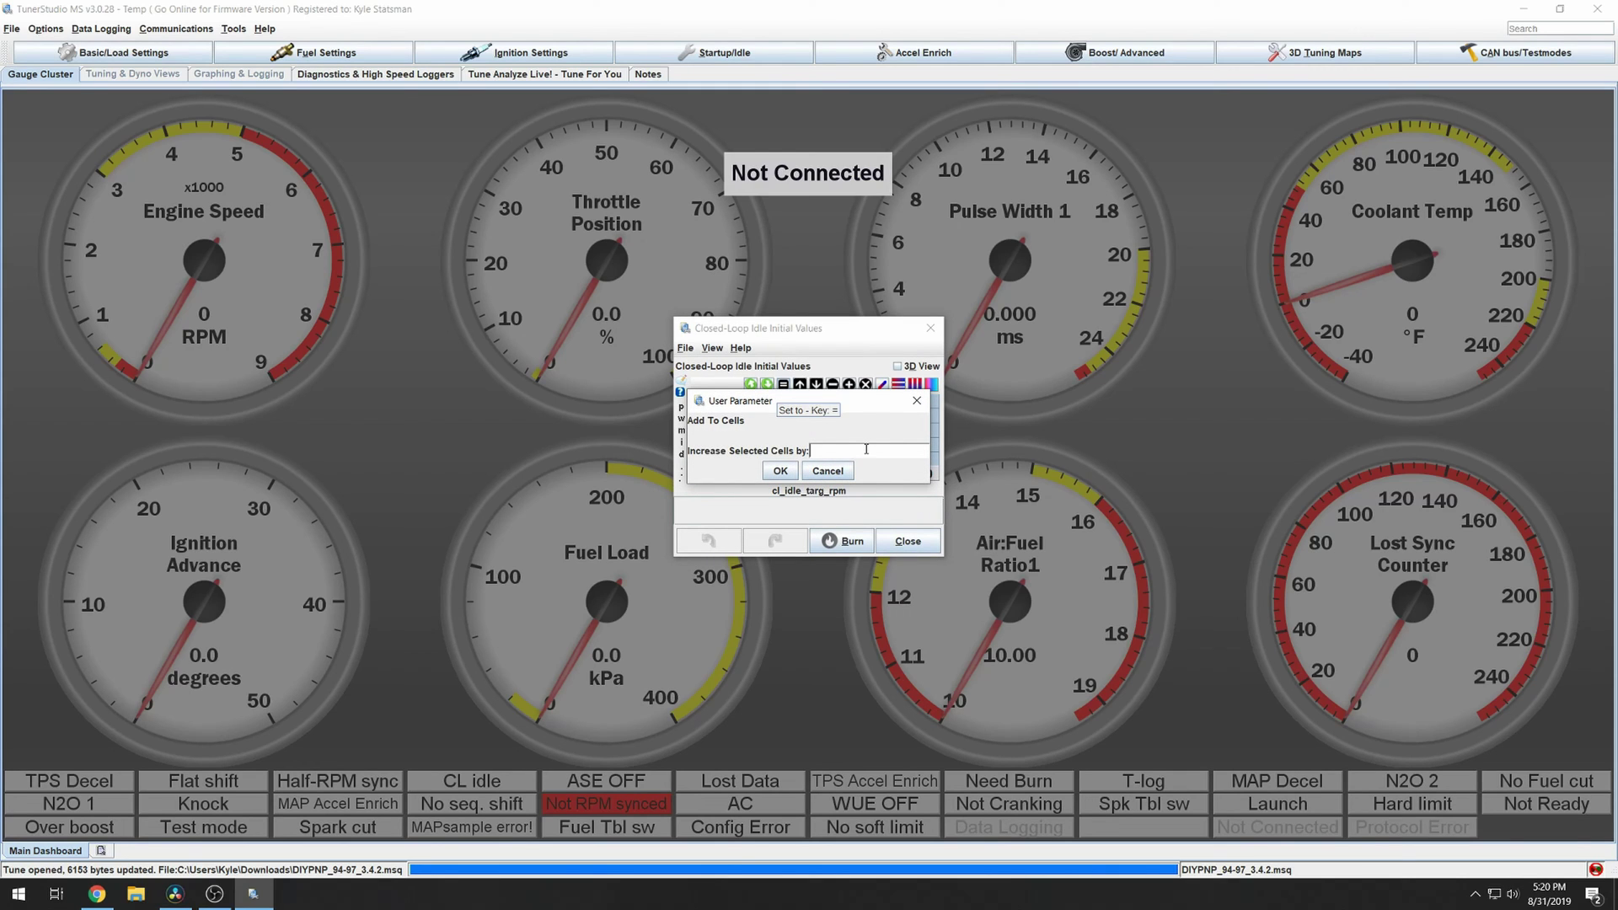
{"action": "key", "text": "Return"}
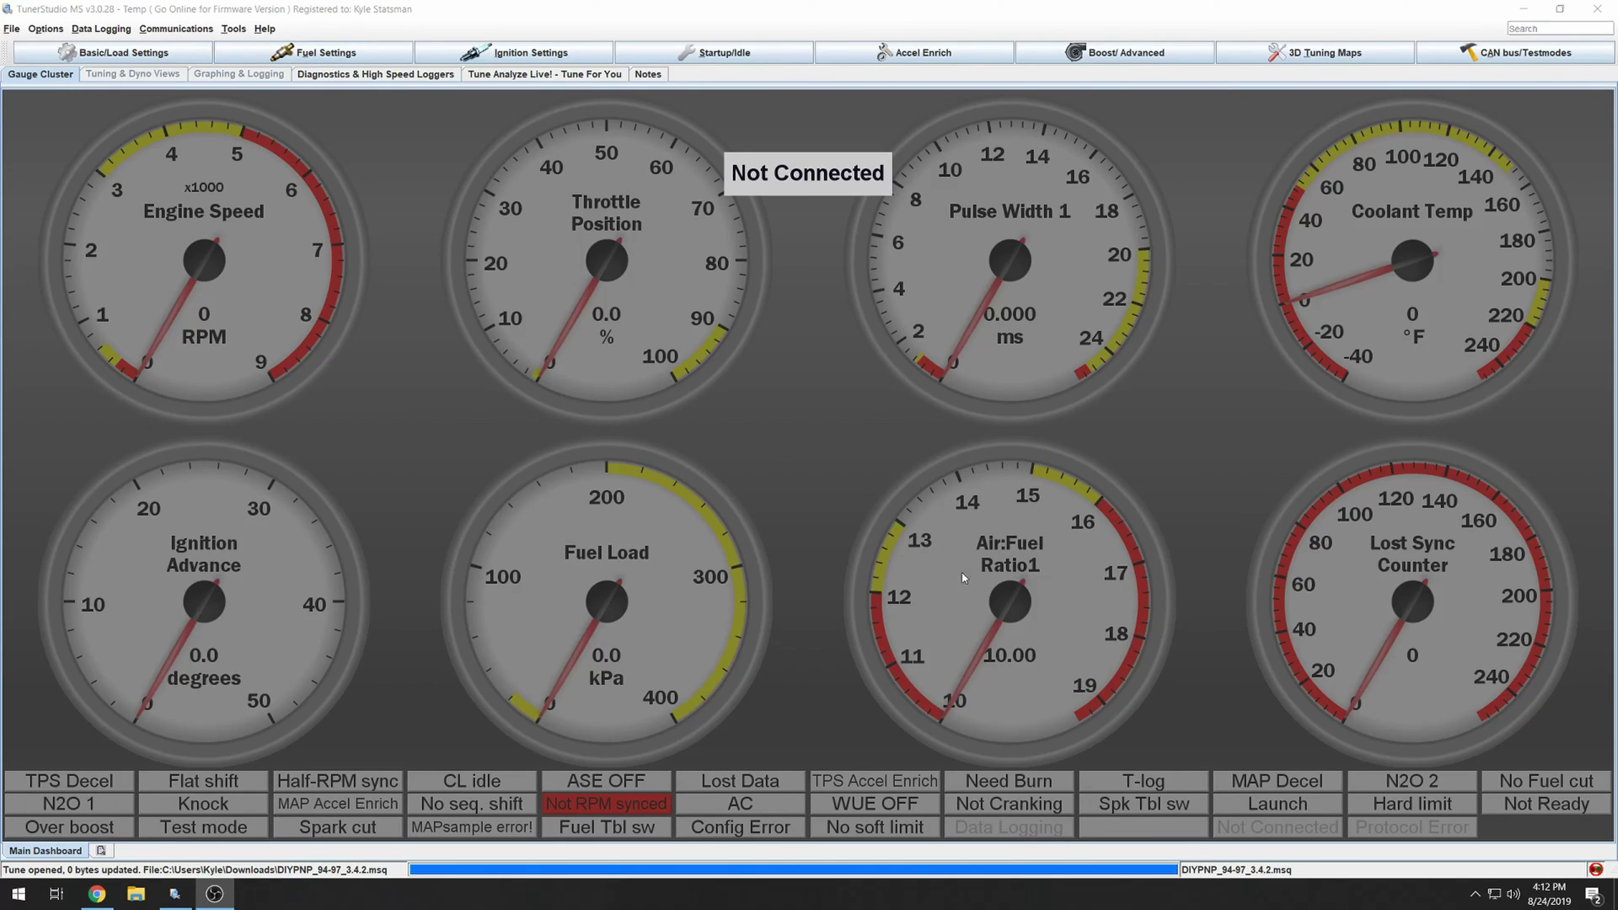
Step: In Fuel VE Table 1, lower the 500–1200 rpm, 20–35 kPa cells by 3, raise them by 3 again, and close the table
{"action": "left_click", "coordinate": [303, 56]}
{"action": "left_click", "coordinate": [253, 192]}
{"action": "left_click_drag", "start_coordinate": [543, 523], "coordinate": [621, 551]}
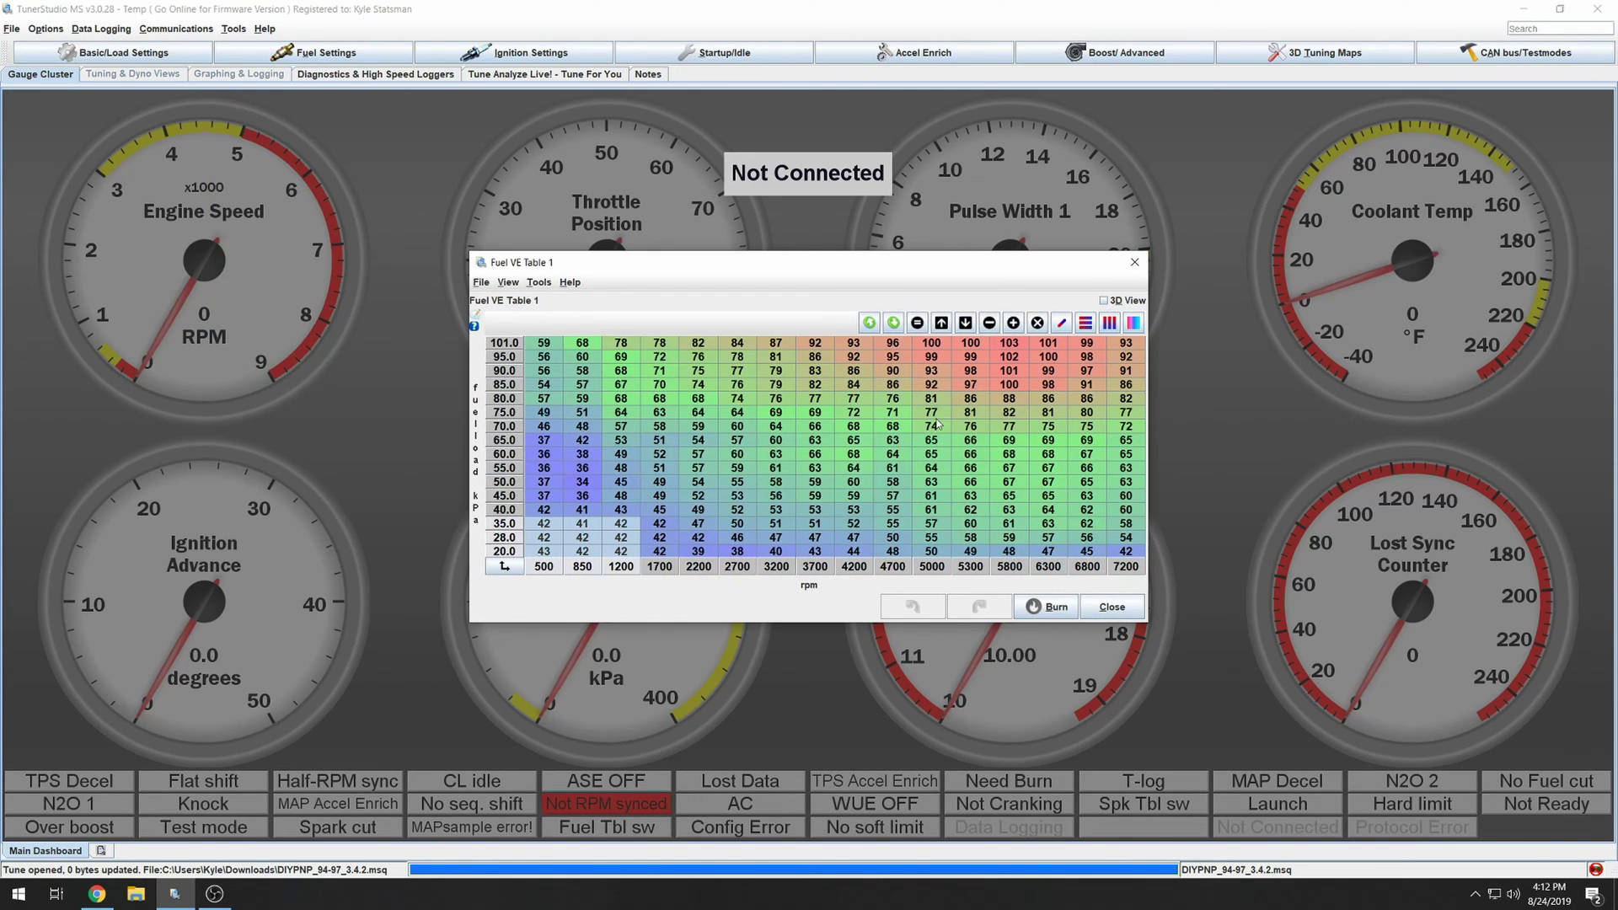
{"action": "left_click", "coordinate": [965, 323]}
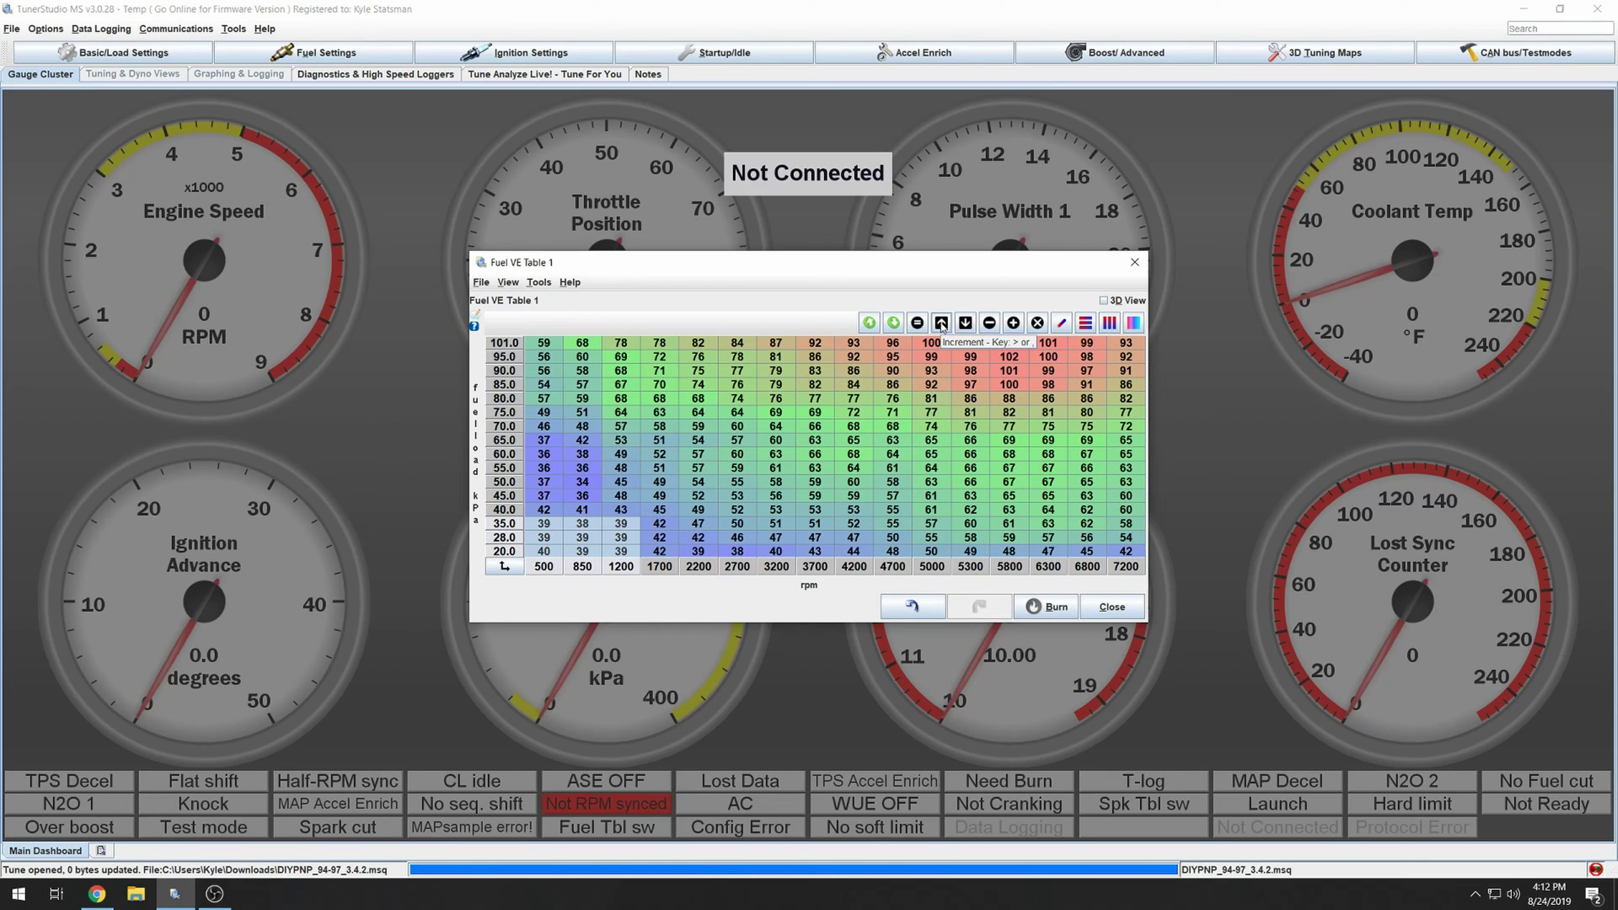
{"action": "left_click", "coordinate": [941, 323]}
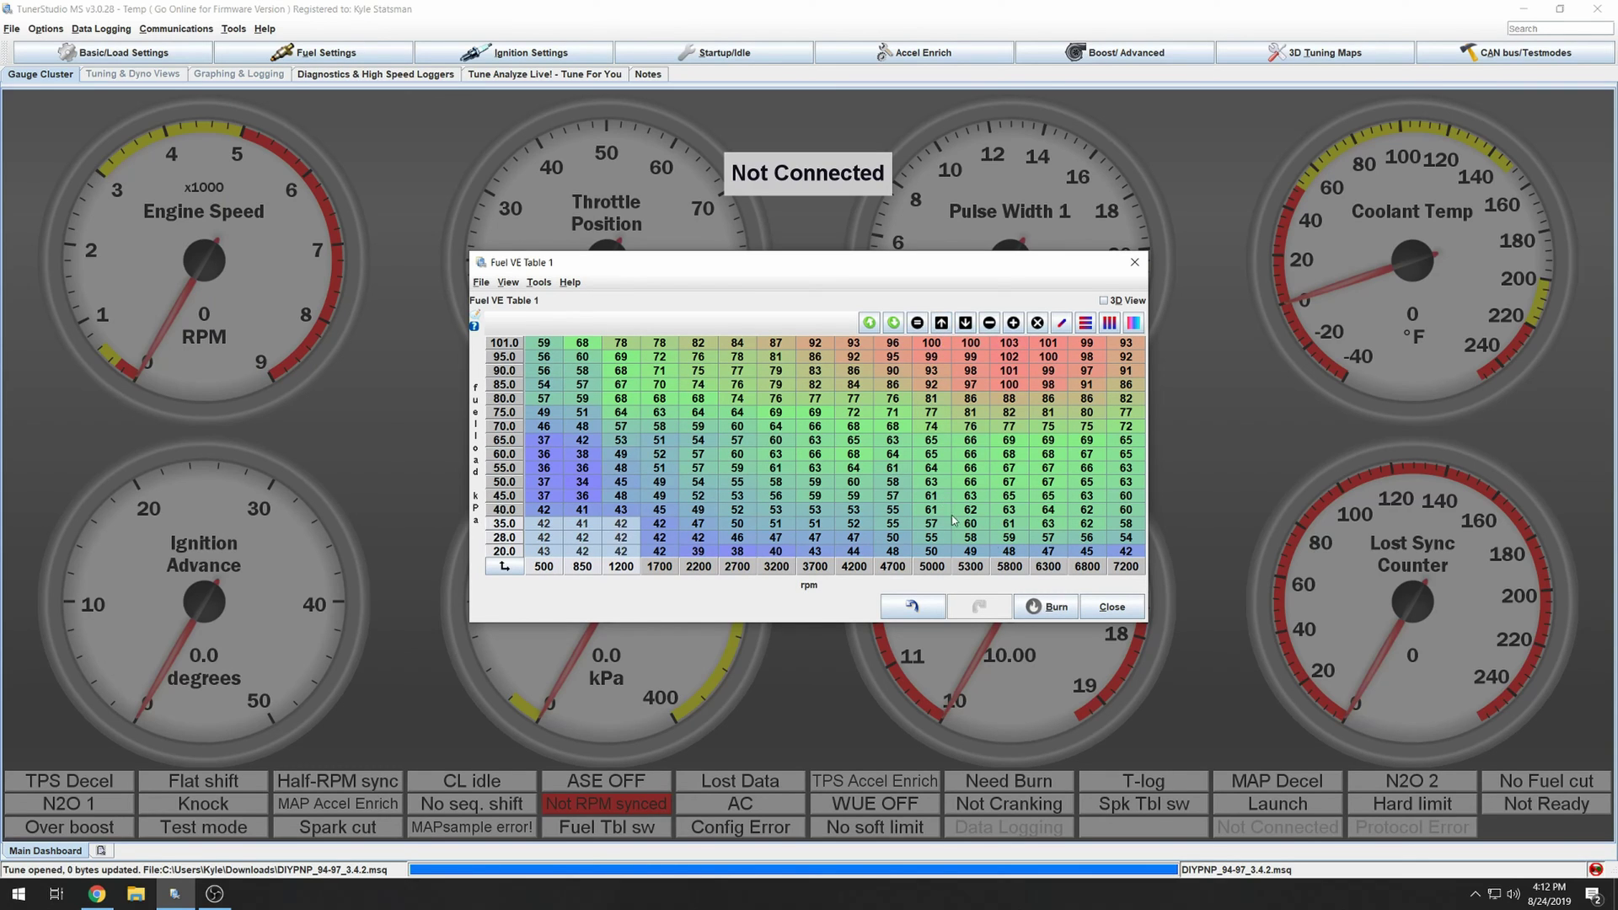
{"action": "left_click", "coordinate": [1107, 607]}
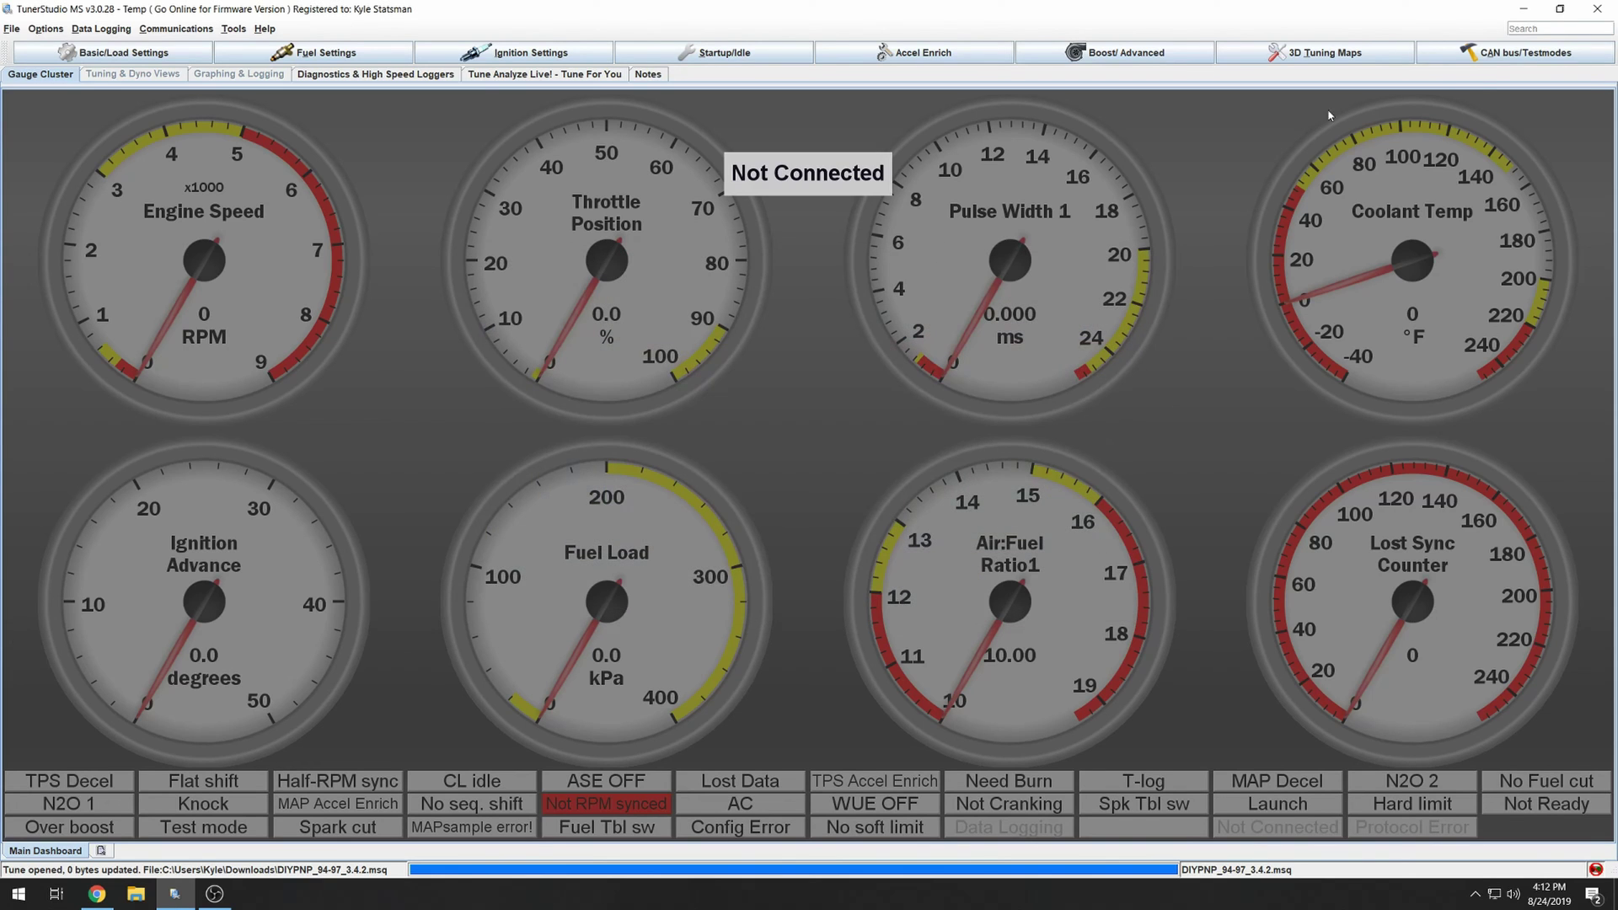
Step: Open the idle valve output test mode, set PWM Idle Duty to 45, and enable the run position test
{"action": "left_click", "coordinate": [1517, 52]}
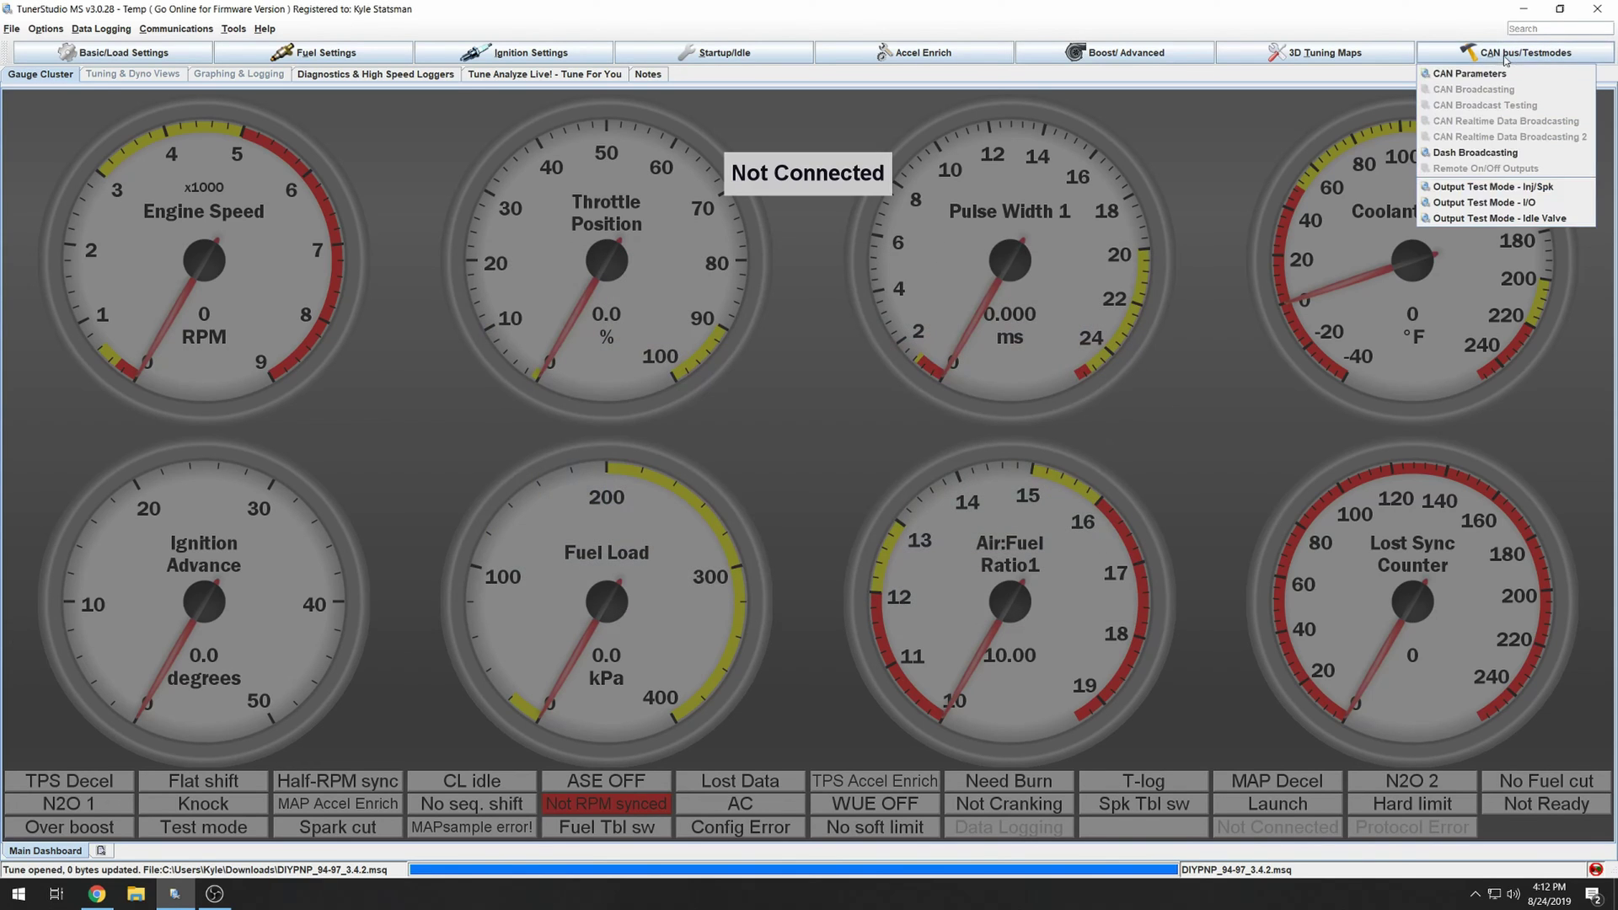
{"action": "left_click", "coordinate": [1505, 218]}
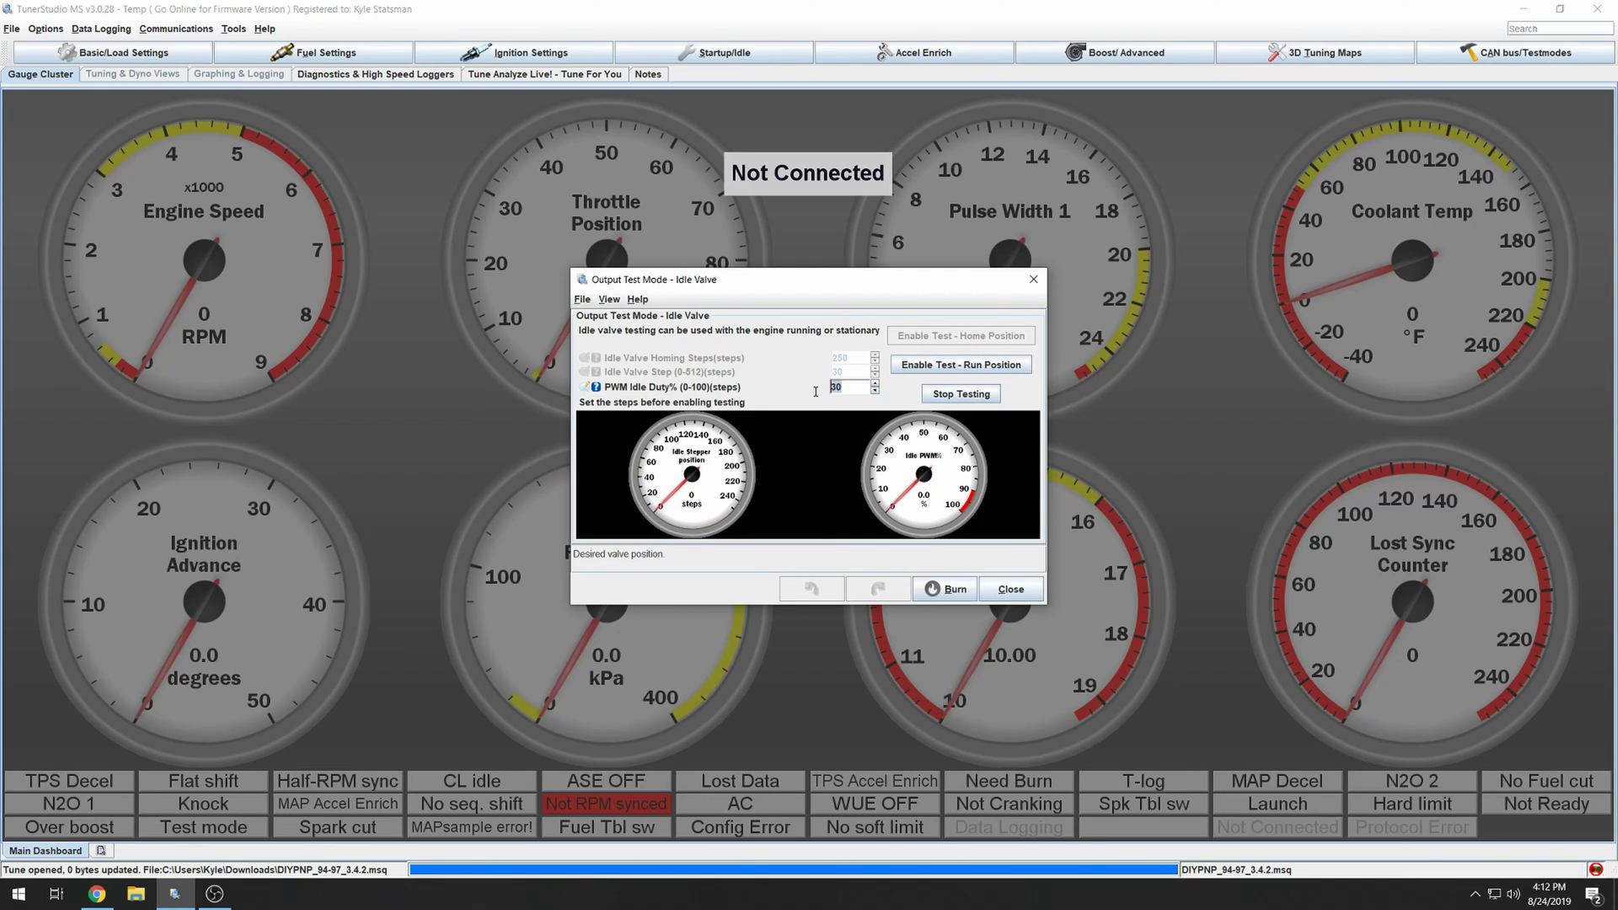
{"action": "type", "text": "42"}
{"action": "key", "text": "BackSpace"}
{"action": "type", "text": "5"}
{"action": "left_click", "coordinate": [941, 368]}
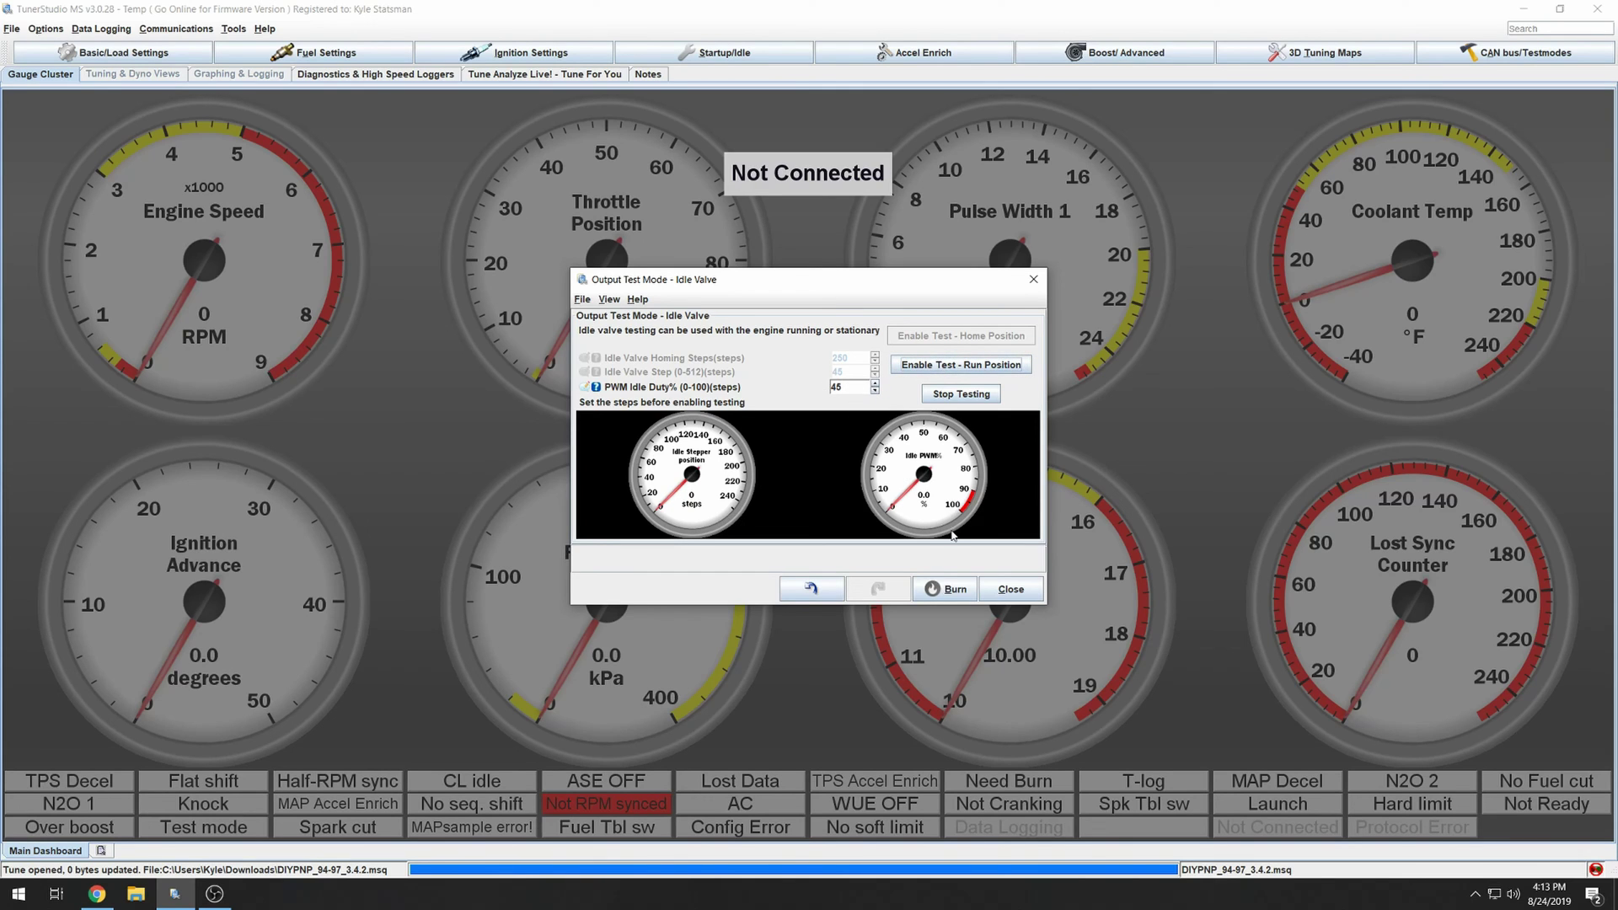
Step: Open Closed-Loop Idle Settings and place it beside the idle valve test window
{"action": "left_click", "coordinate": [725, 57]}
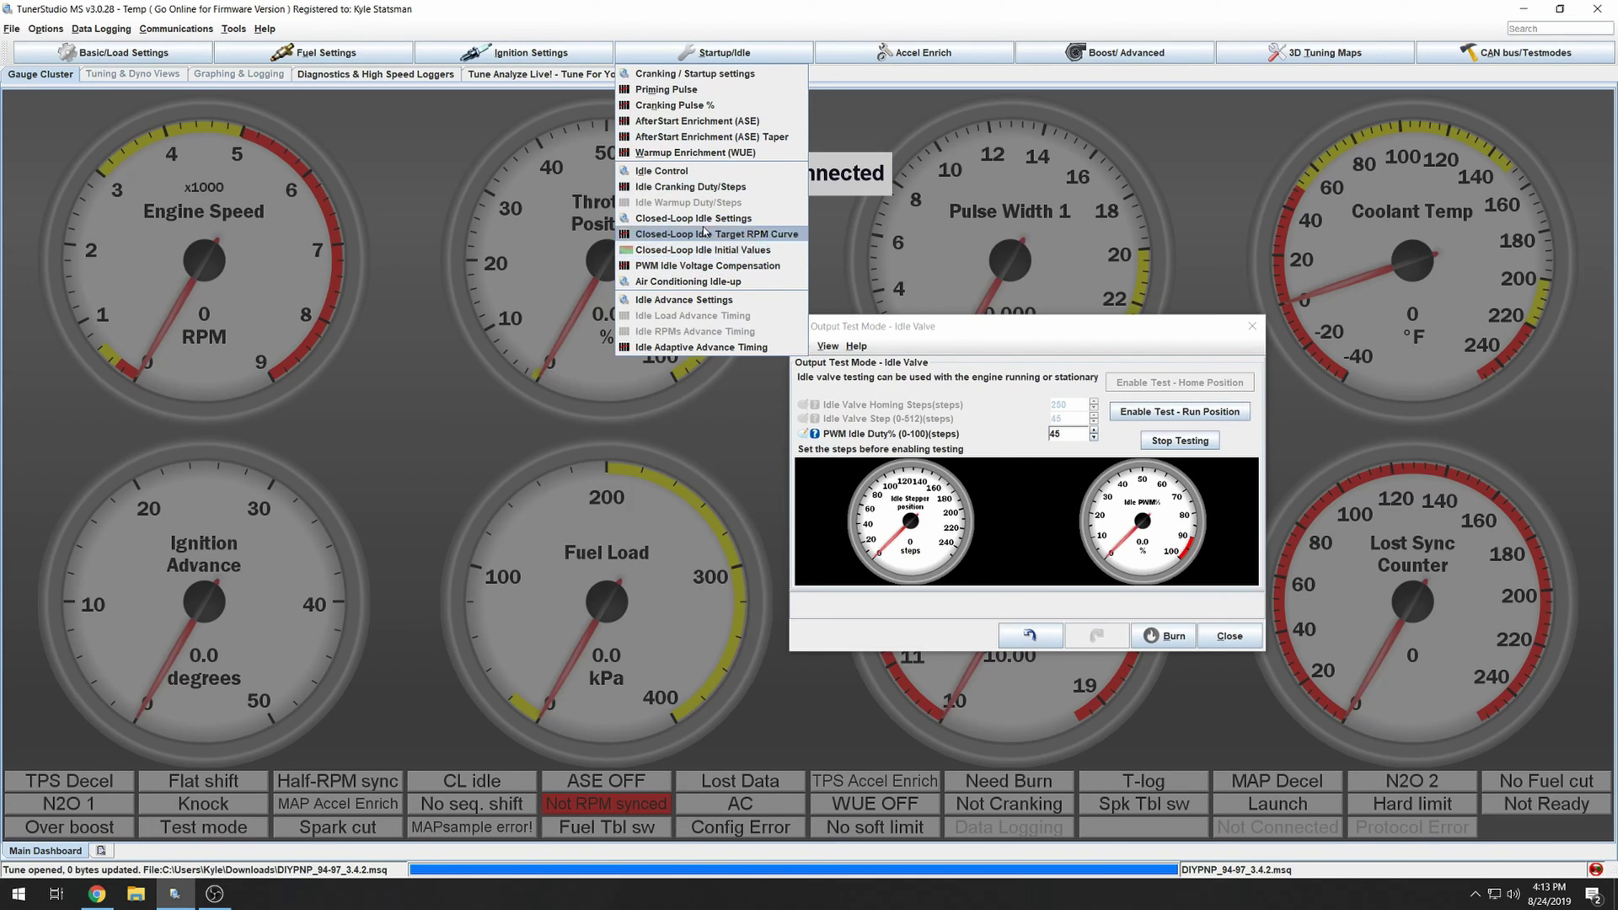
{"action": "left_click", "coordinate": [700, 175]}
{"action": "key", "text": "Escape"}
{"action": "left_click", "coordinate": [725, 52]}
{"action": "mouse_move", "coordinate": [901, 52]}
{"action": "mouse_move", "coordinate": [733, 52]}
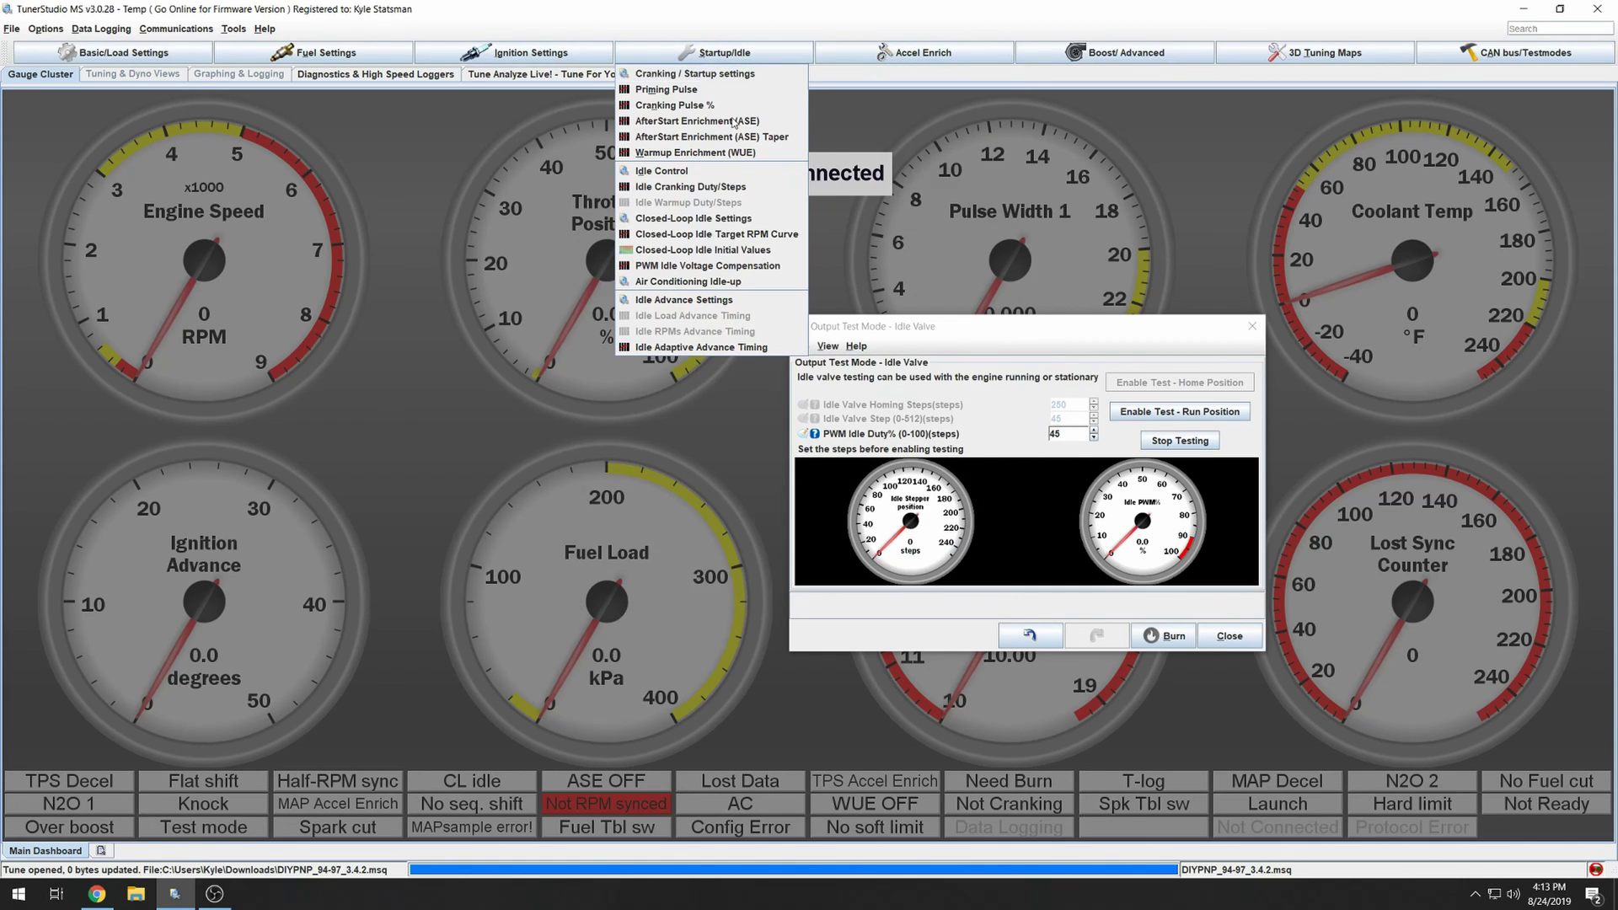
{"action": "left_click", "coordinate": [709, 221]}
{"action": "left_click_drag", "start_coordinate": [712, 223], "coordinate": [359, 257]}
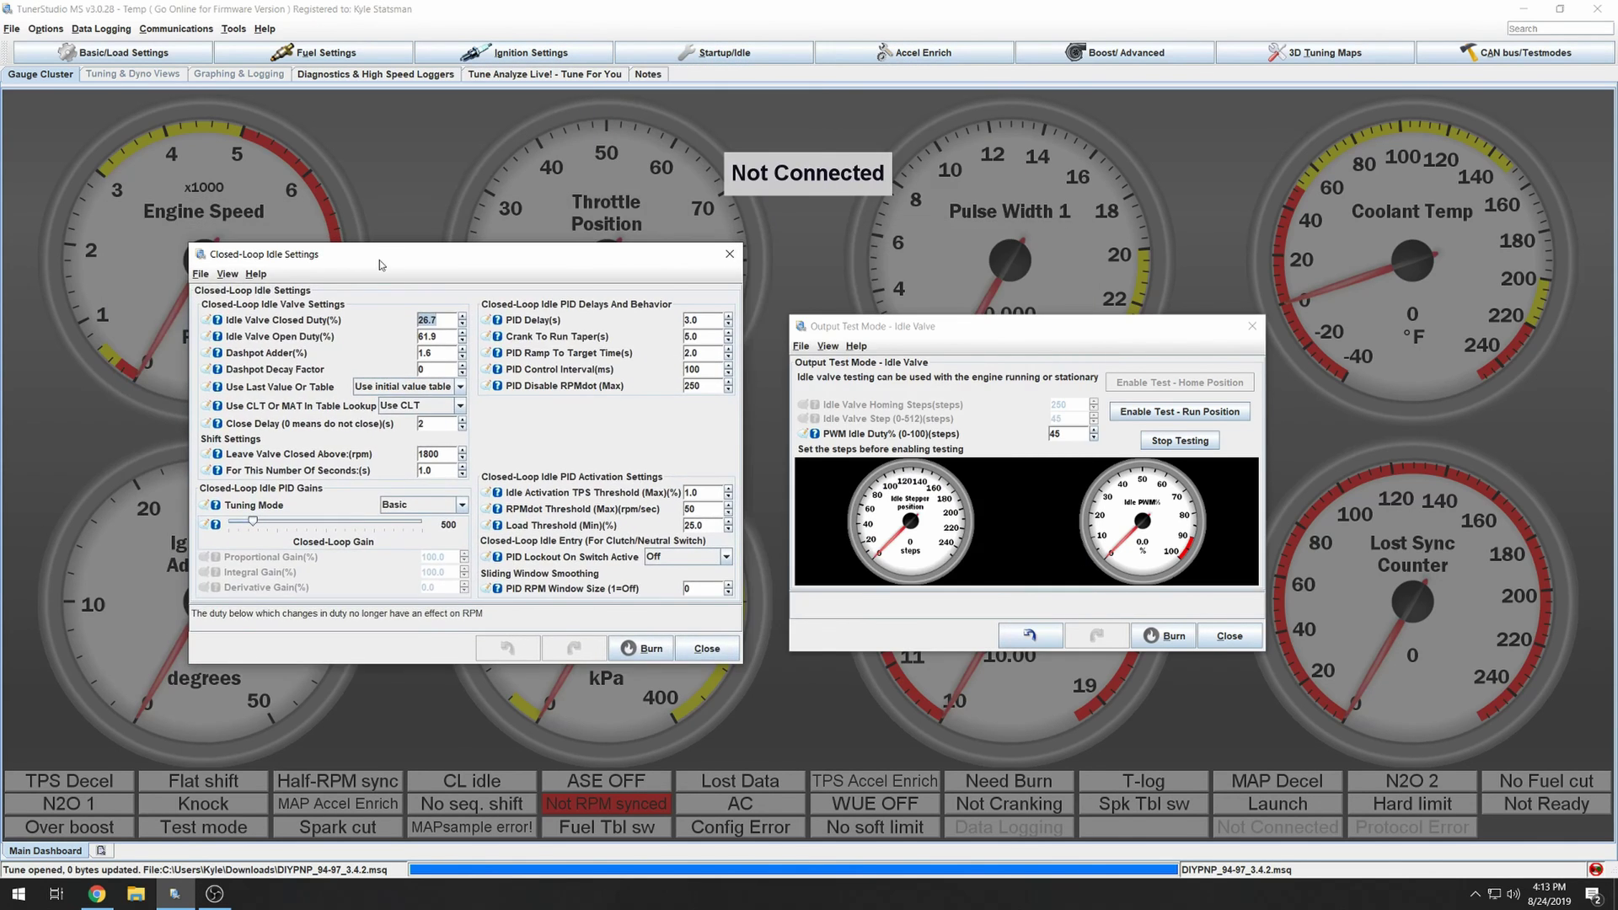
Step: Lower the PWM idle test duty to 24 and set Idle Valve Closed Duty to 24%
{"action": "left_click", "coordinate": [1092, 437]}
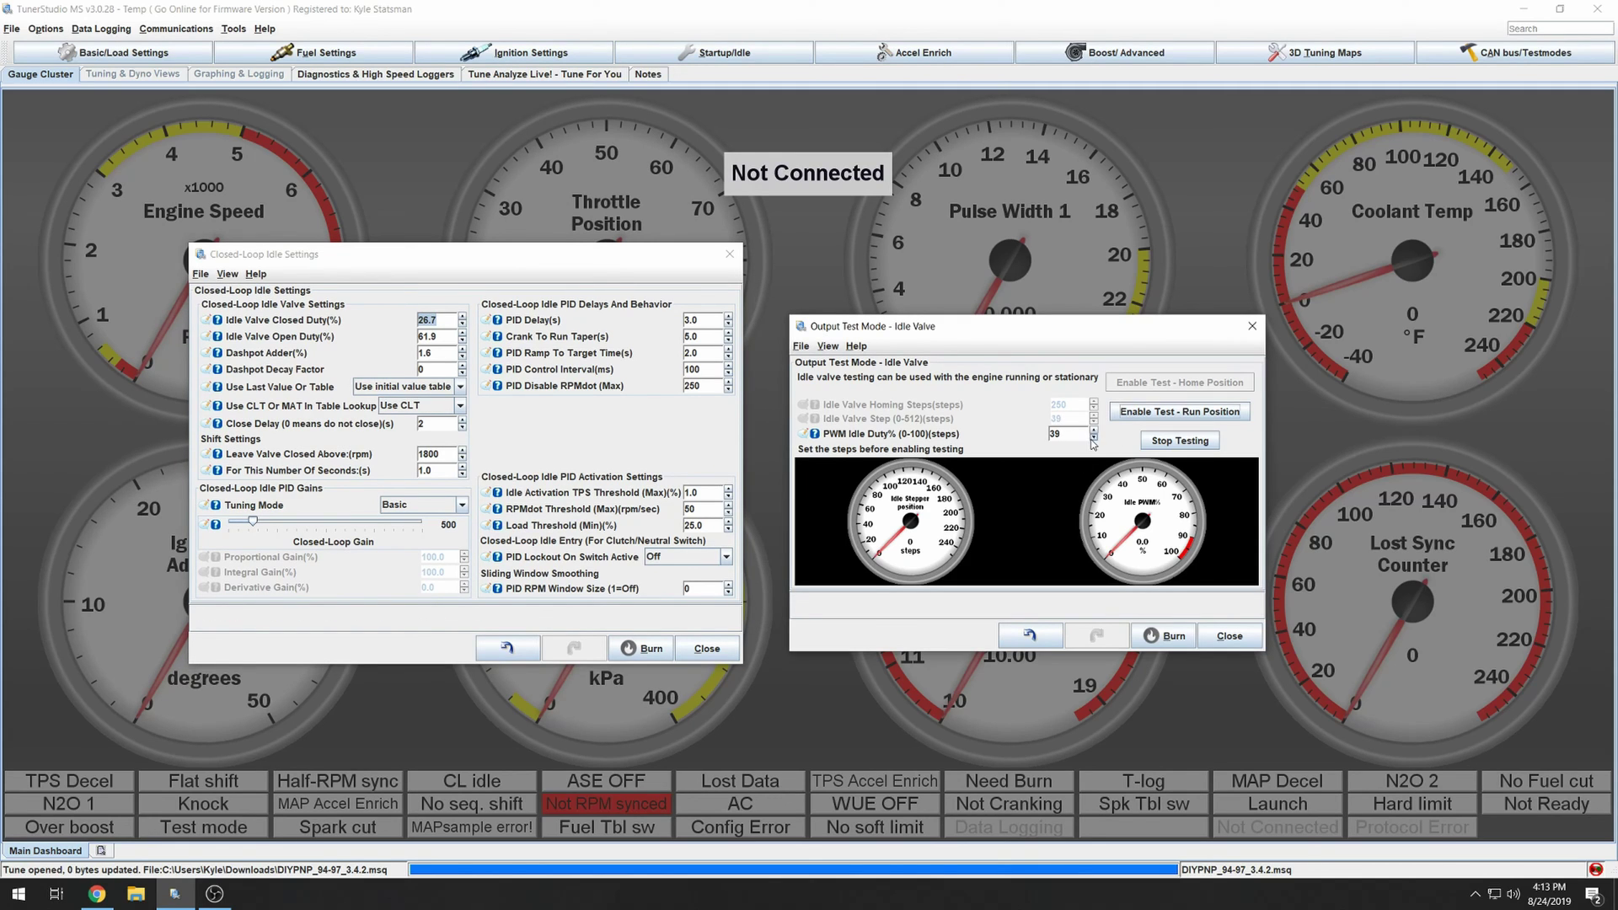
{"action": "left_click", "coordinate": [1092, 438]}
{"action": "left_click", "coordinate": [1093, 438]}
{"action": "left_click", "coordinate": [1093, 438]}
{"action": "left_click", "coordinate": [1093, 435]}
{"action": "left_click", "coordinate": [1094, 437]}
{"action": "left_click", "coordinate": [439, 320]}
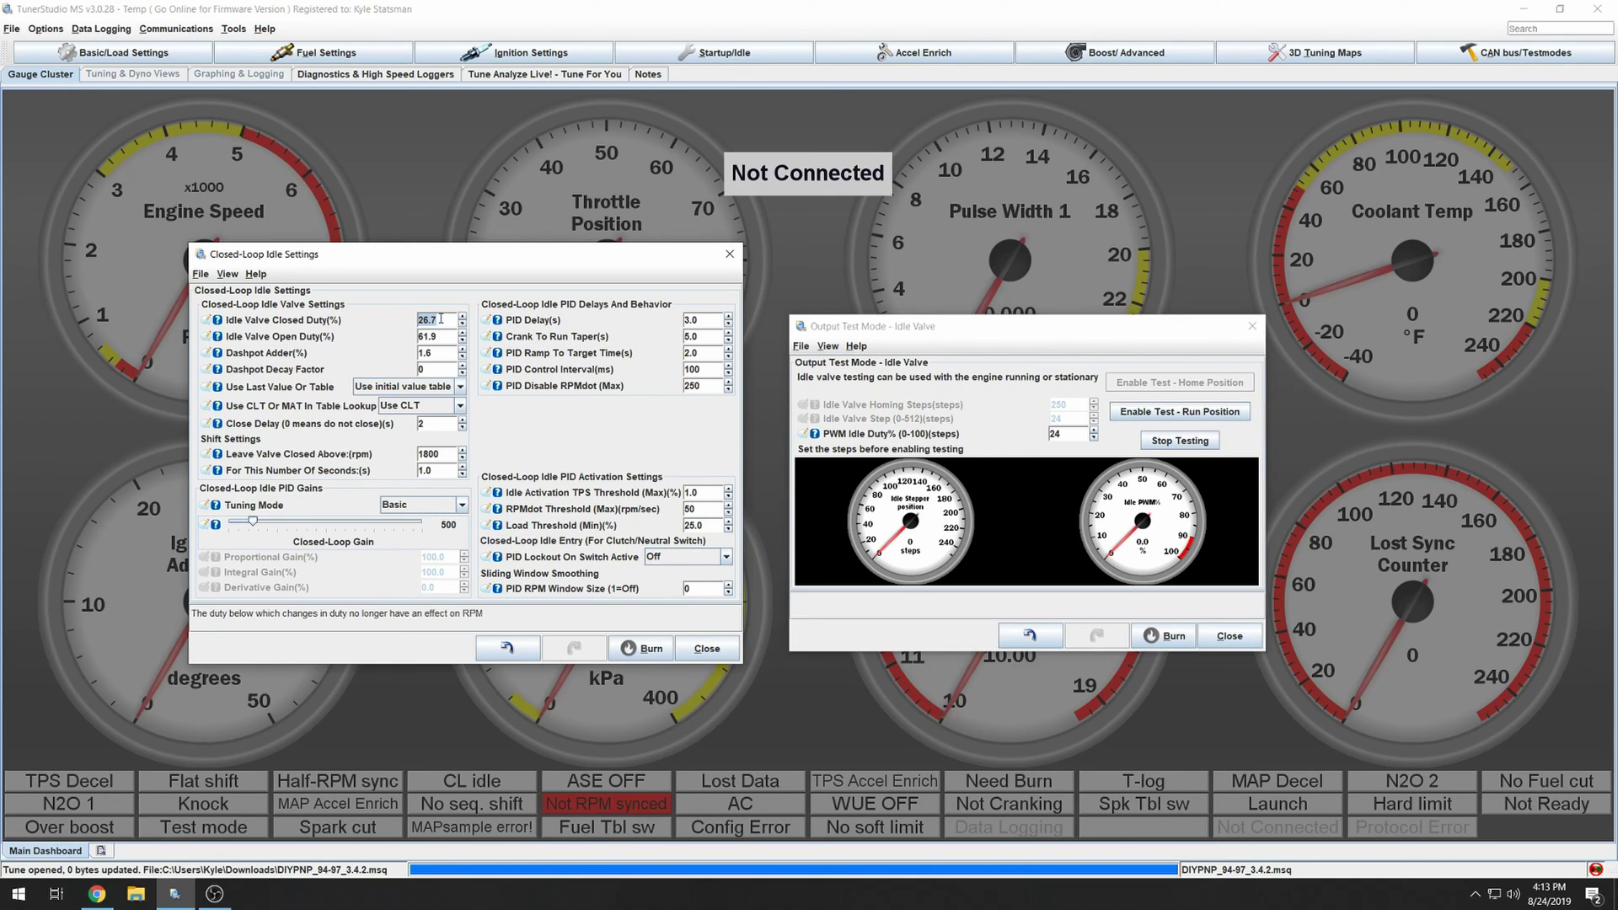
{"action": "type", "text": "24"}
Step: Raise the PWM idle test duty to 60 and on to 72, set Idle Valve Open Duty to 72.1%, and close both windows
{"action": "left_click", "coordinate": [1063, 433]}
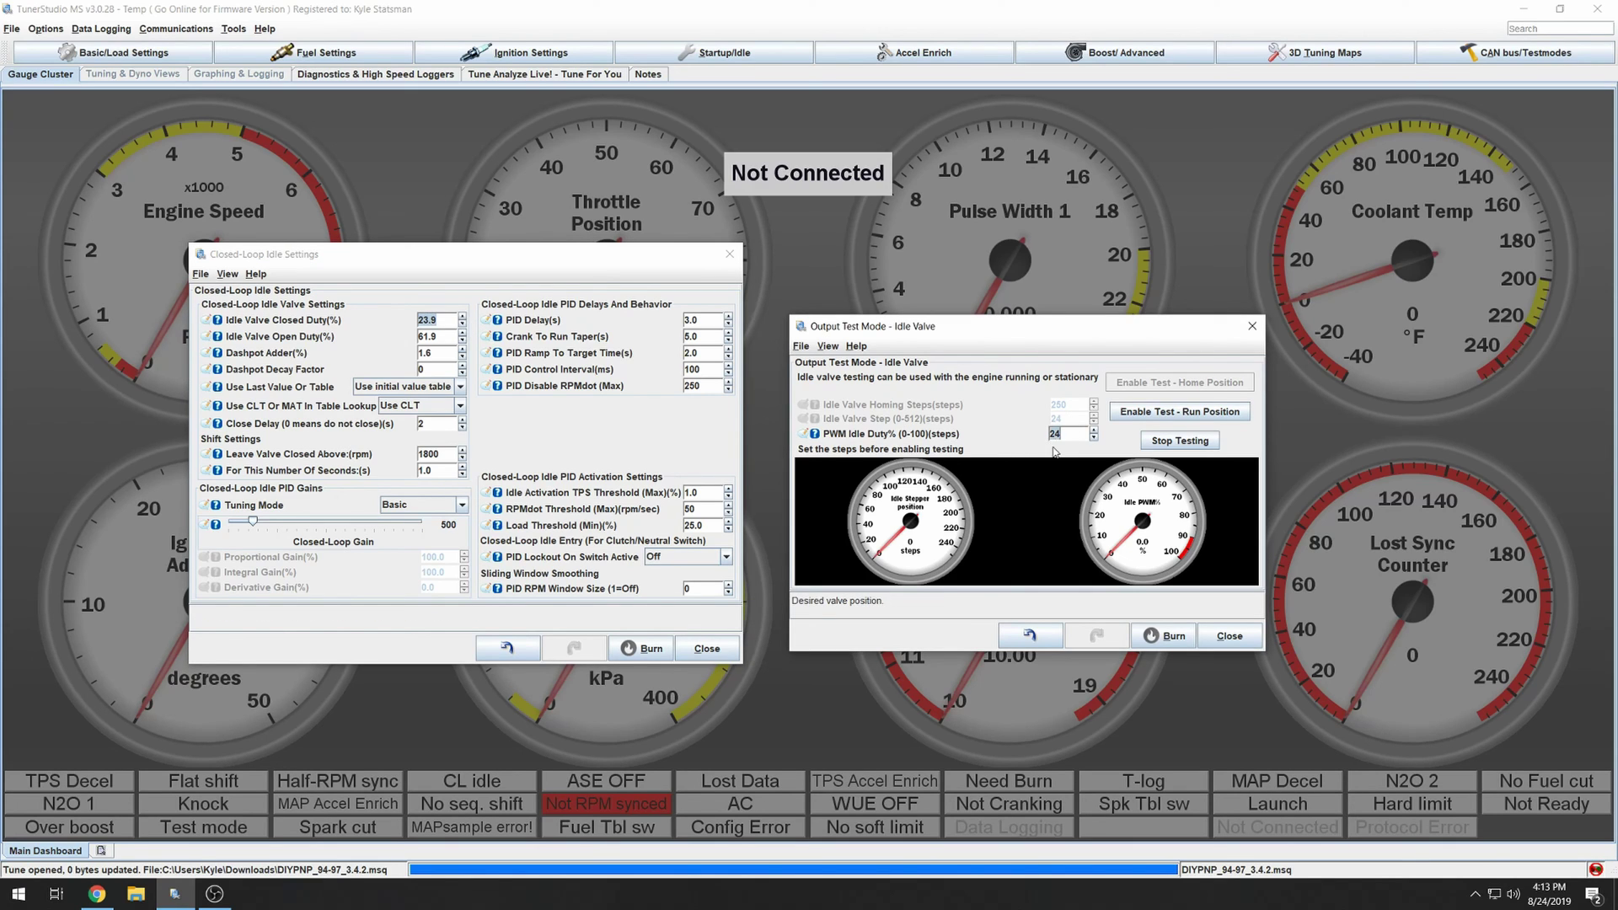
{"action": "type", "text": "60"}
{"action": "left_click", "coordinate": [1093, 437]}
{"action": "left_click", "coordinate": [1093, 429]}
{"action": "left_click", "coordinate": [466, 346]}
{"action": "key", "text": "Tab"}
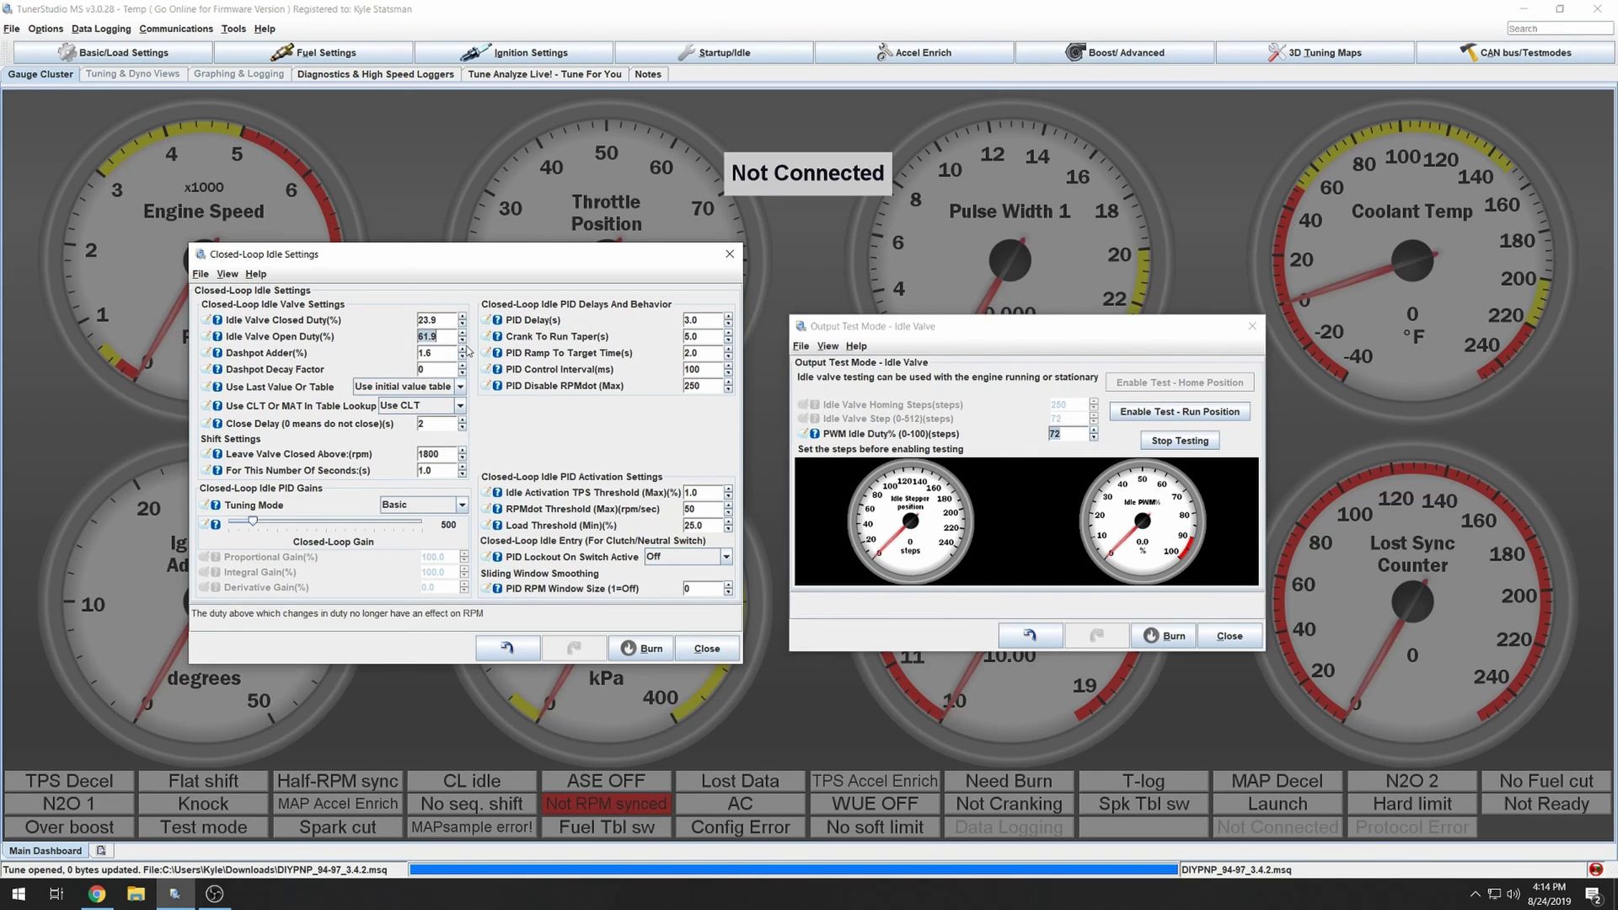
{"action": "type", "text": "72.1"}
{"action": "left_click", "coordinate": [704, 648]}
{"action": "left_click", "coordinate": [1230, 636]}
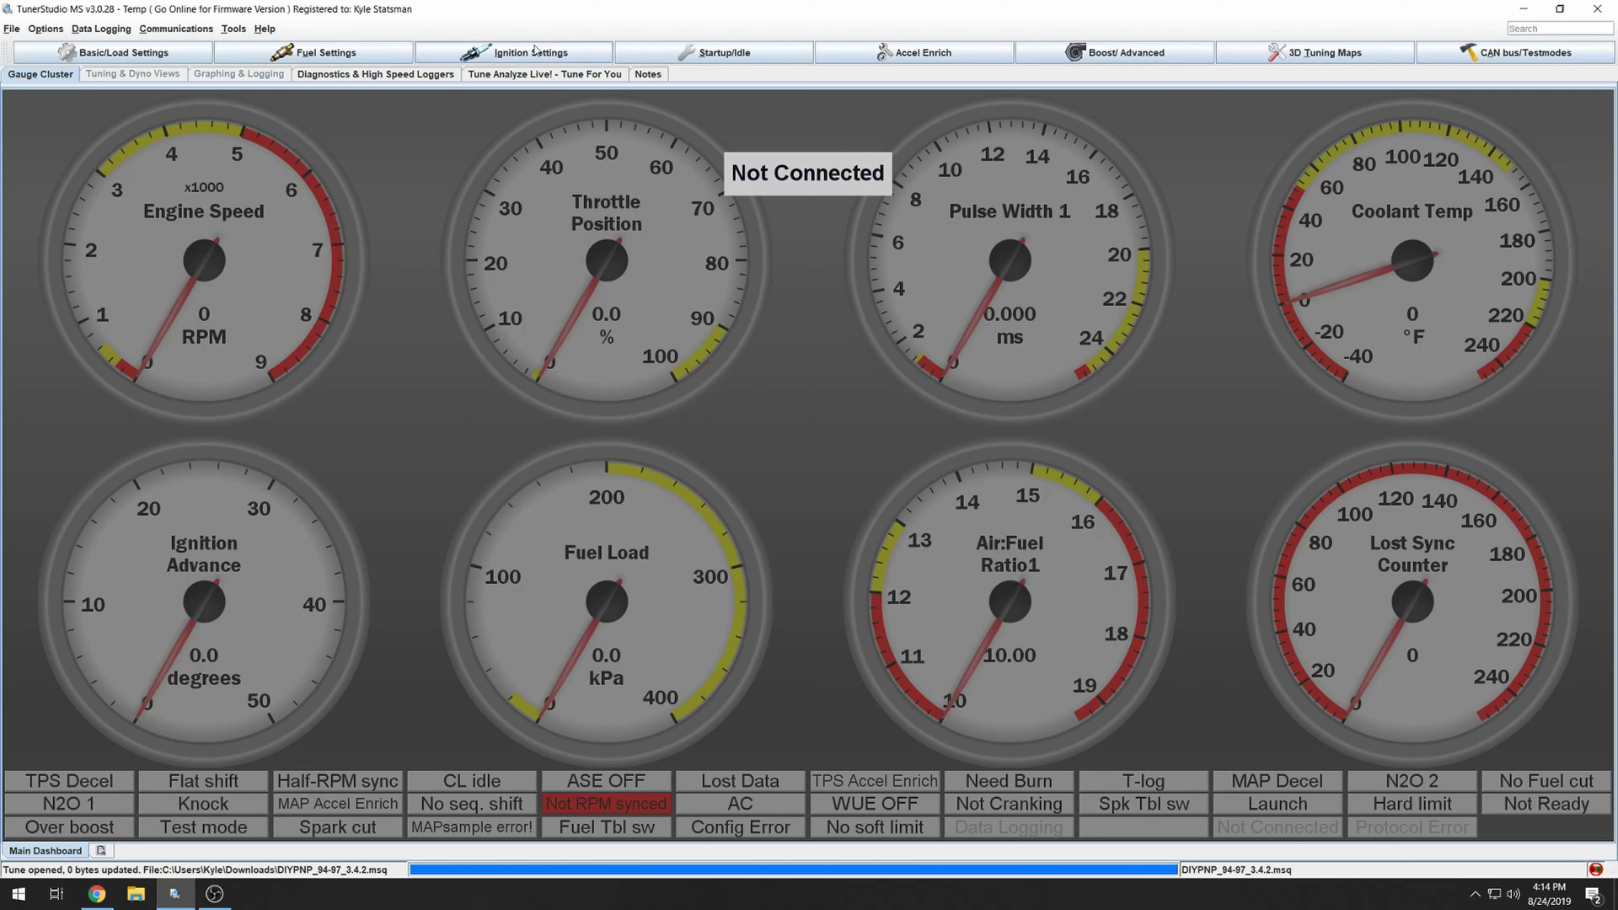
Step: Open the Closed-Loop Idle Target RPM curve and reveal its RPM and CLT value table below the graph
{"action": "left_click", "coordinate": [685, 56]}
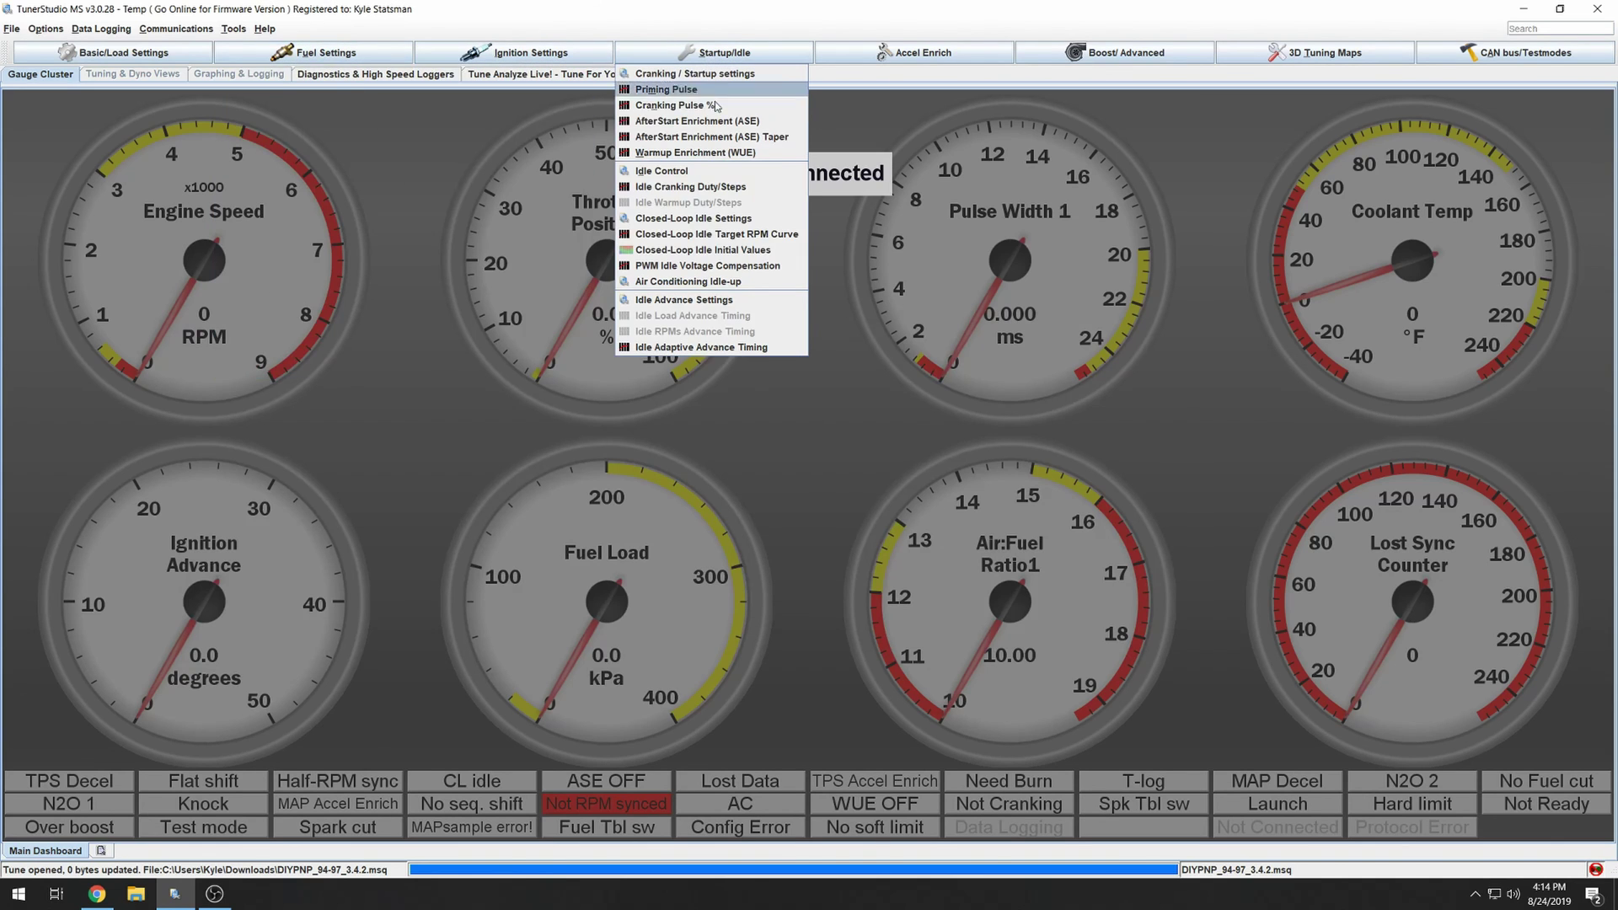
{"action": "left_click", "coordinate": [737, 234]}
{"action": "left_click", "coordinate": [663, 332]}
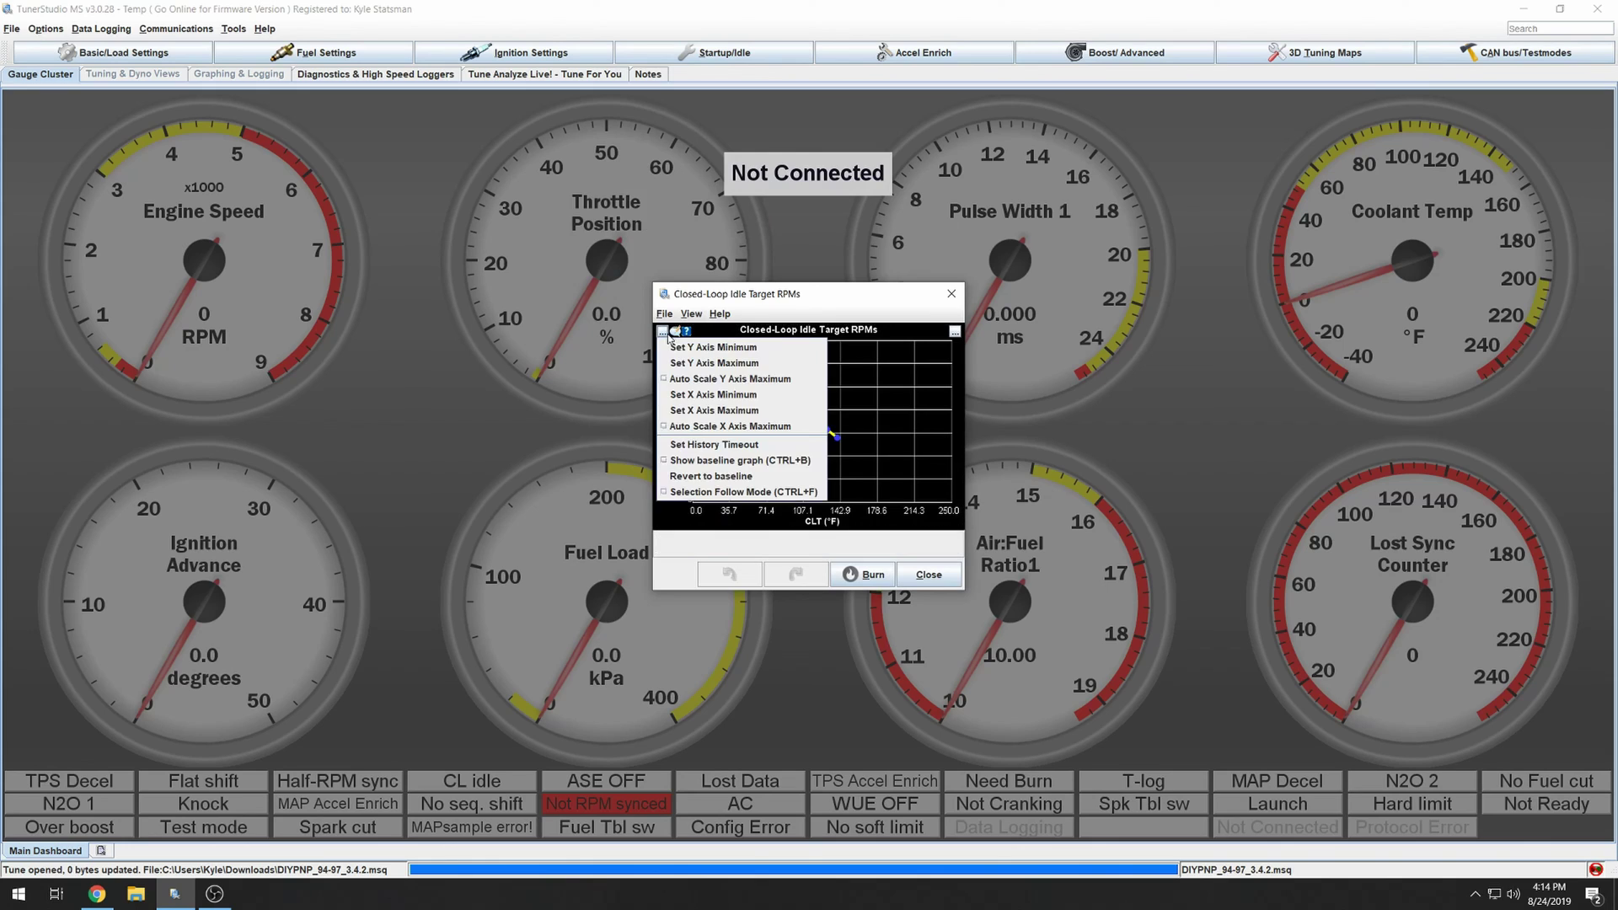
{"action": "left_click", "coordinate": [798, 461]}
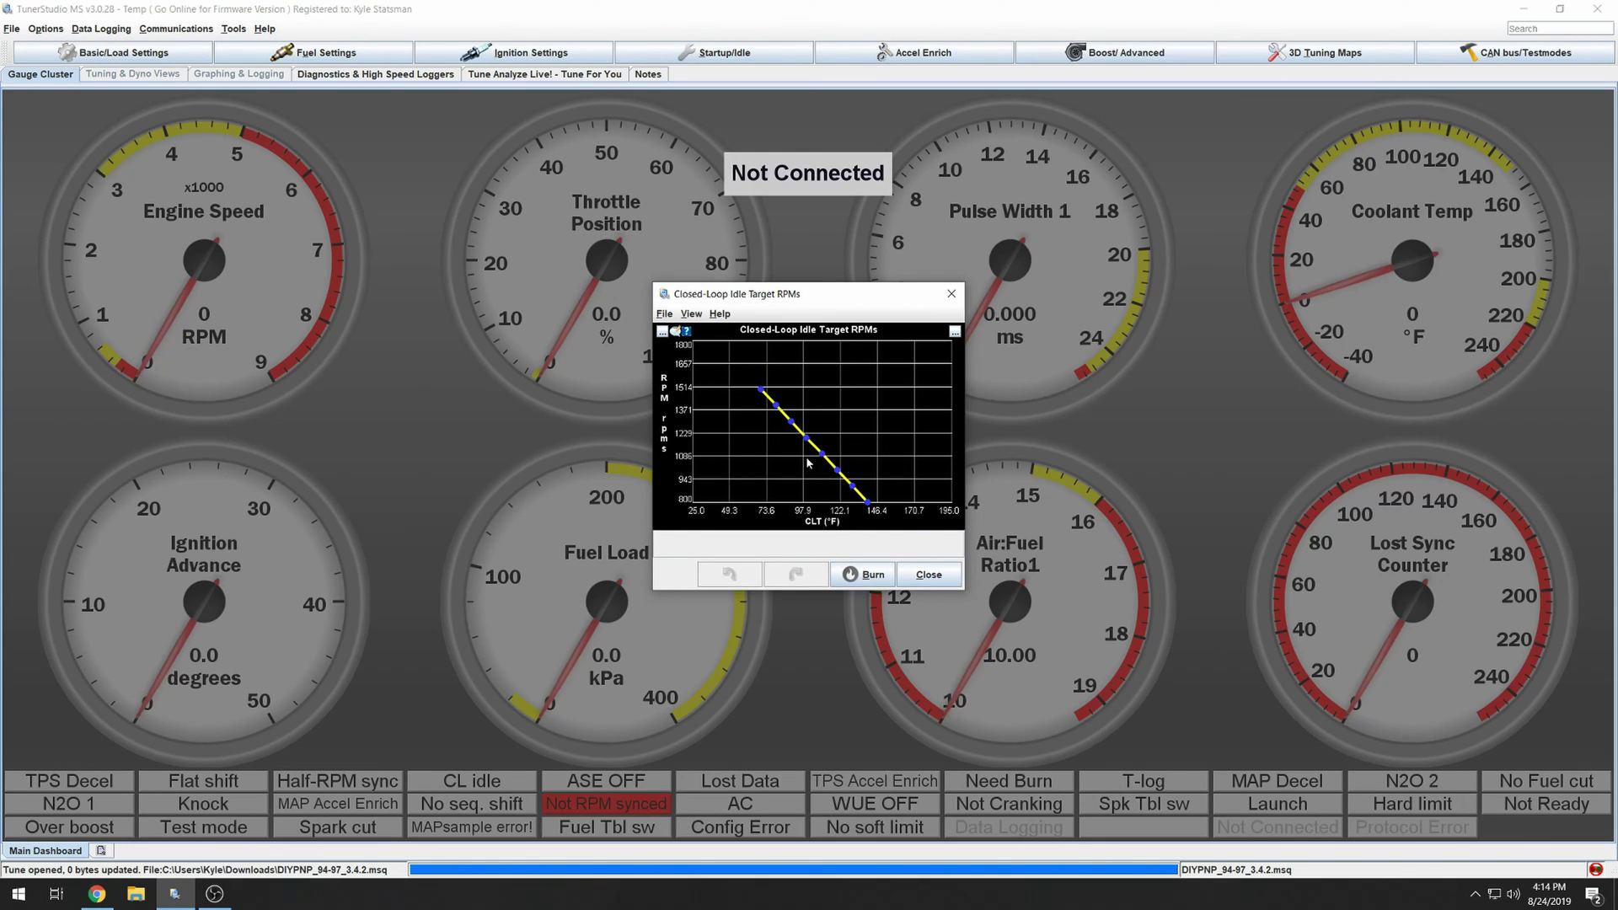
{"action": "left_click_drag", "start_coordinate": [844, 523], "coordinate": [750, 463]}
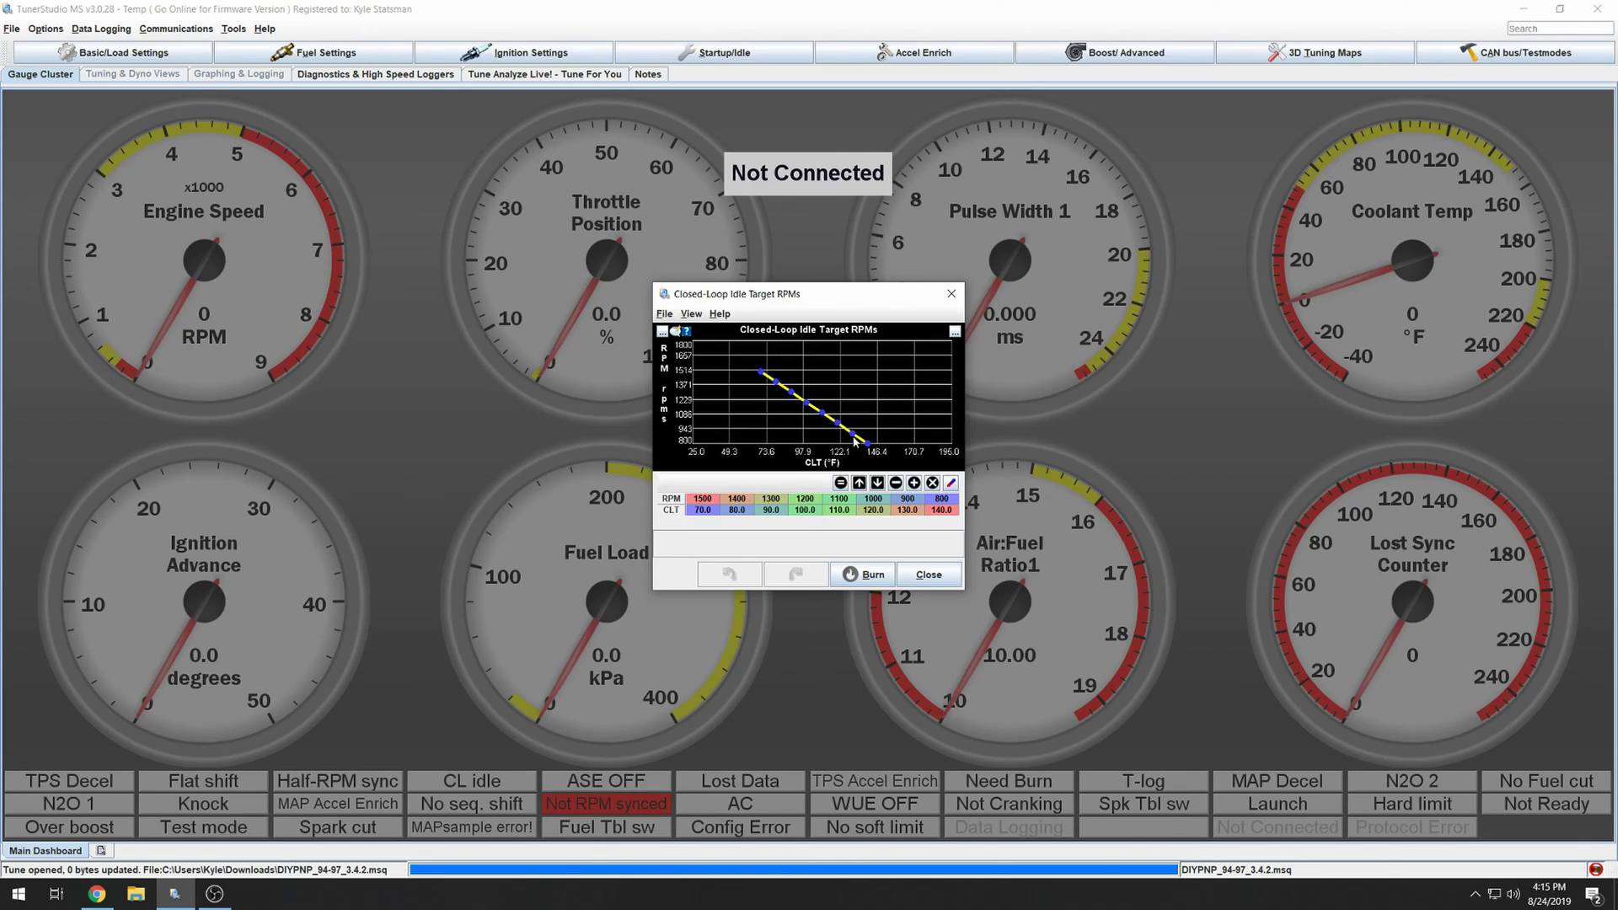
Step: Move the curve's last two points toward warmer coolant, and set the second-to-last point to 150 °F and 850 rpm
{"action": "left_click_drag", "start_coordinate": [865, 443], "coordinate": [909, 435]}
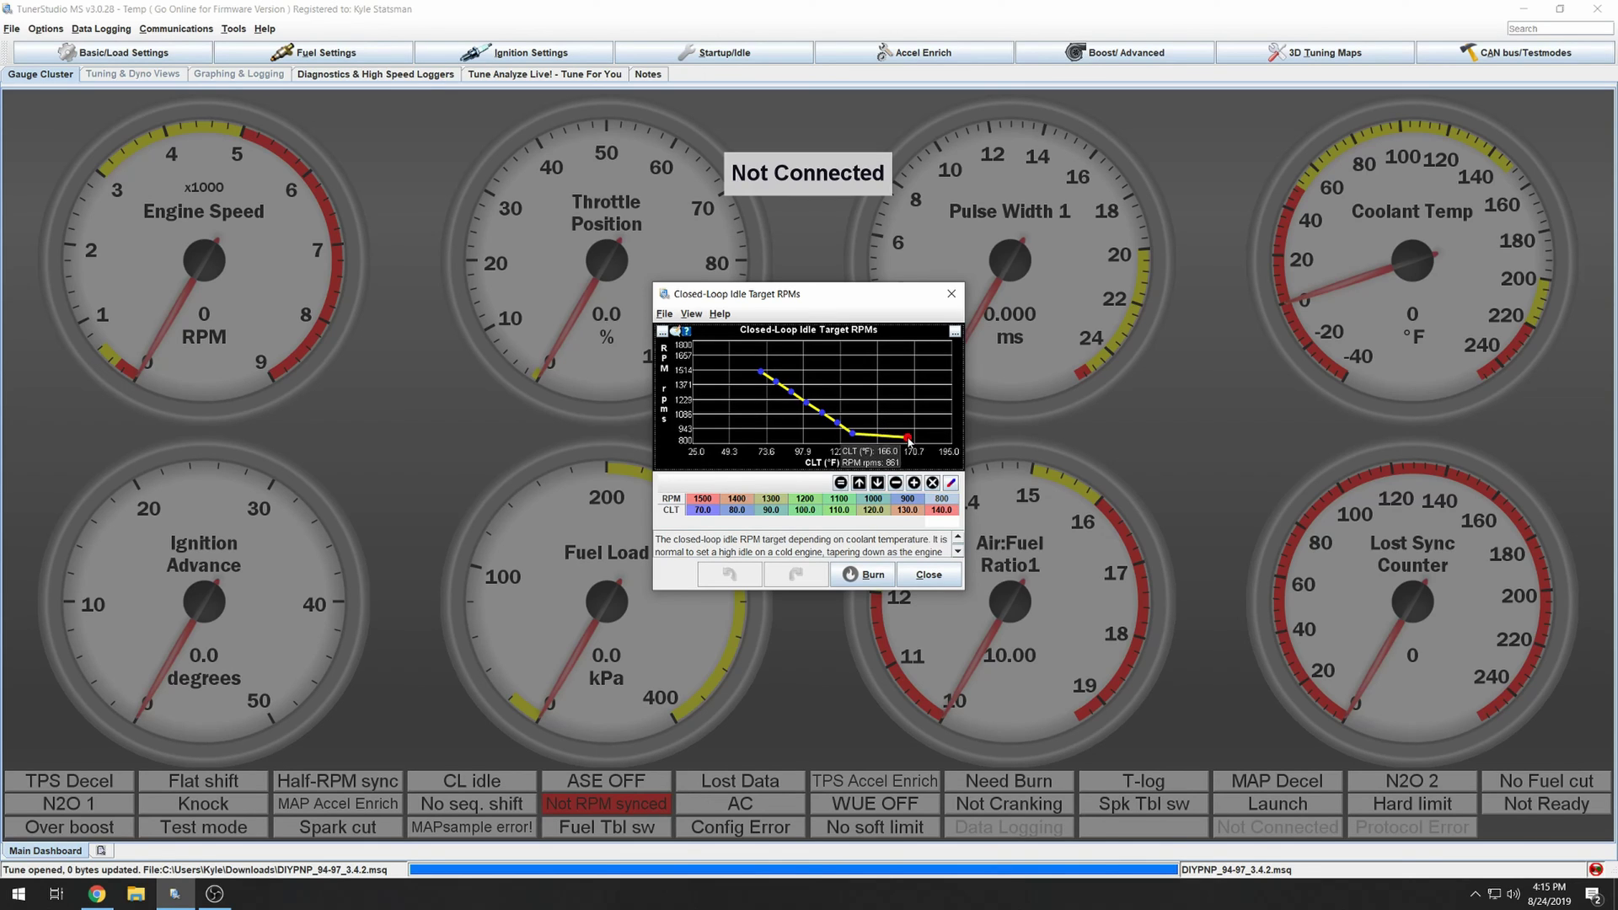
{"action": "left_click_drag", "start_coordinate": [851, 435], "coordinate": [870, 437]}
{"action": "double_click", "coordinate": [908, 510]}
{"action": "type", "text": "150"}
{"action": "left_click", "coordinate": [908, 501]}
{"action": "type", "text": "850"}
{"action": "key", "text": "Return"}
Step: Set the last point of the idle target curve to 170 °F and 850 rpm, and close the curve window
{"action": "left_click", "coordinate": [954, 511]}
{"action": "type", "text": "170"}
{"action": "left_click", "coordinate": [941, 499]}
{"action": "type", "text": "850"}
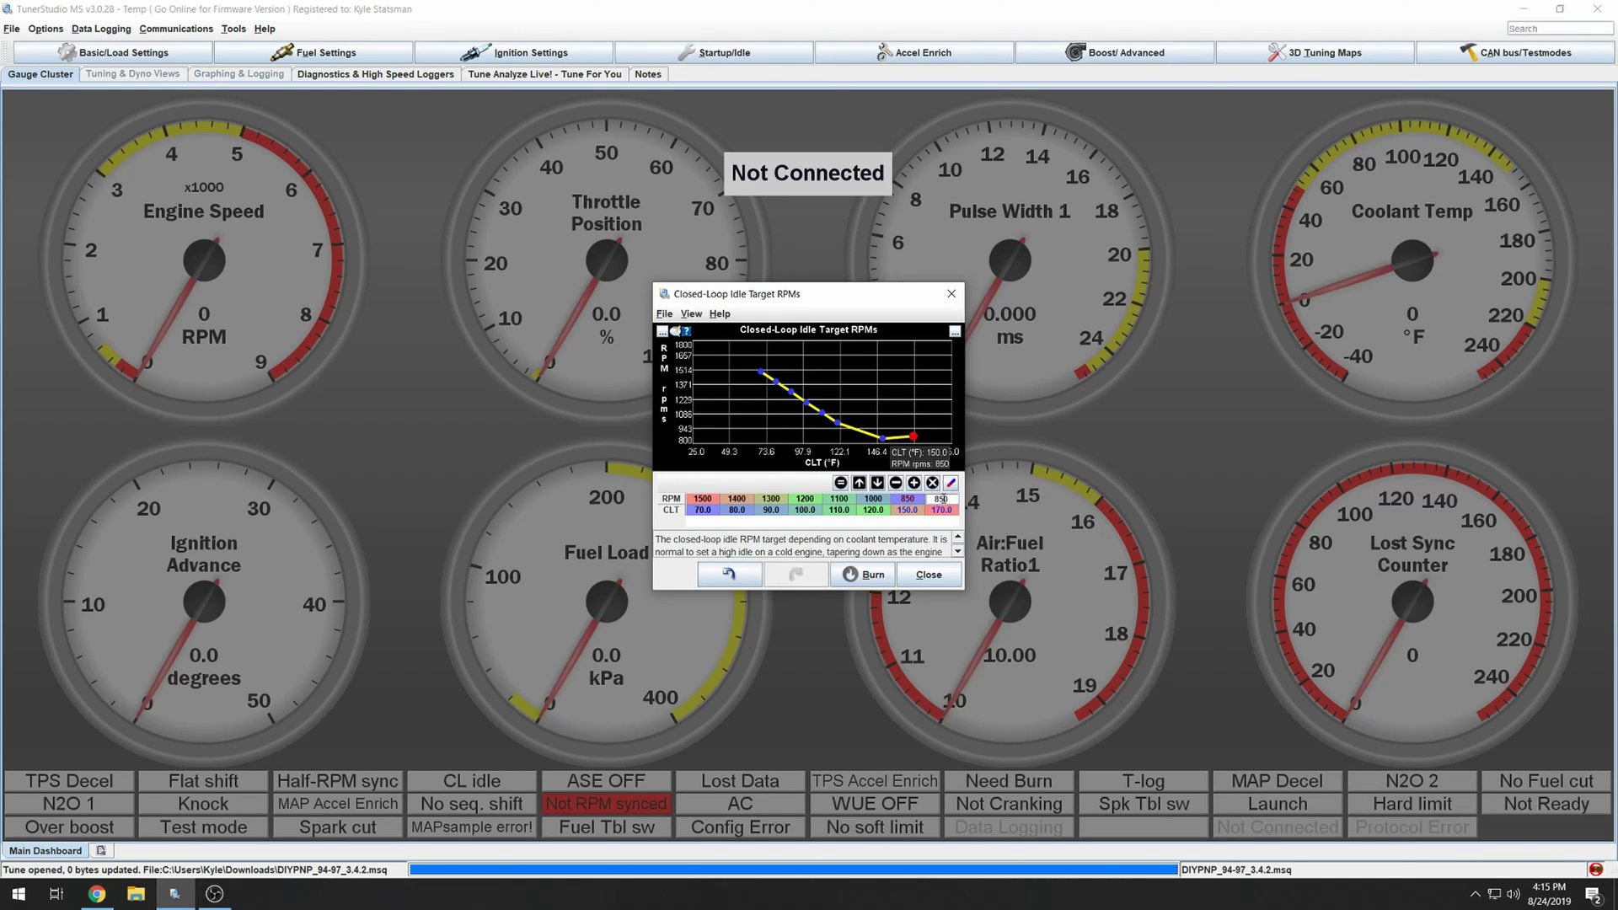
{"action": "key", "text": "Return"}
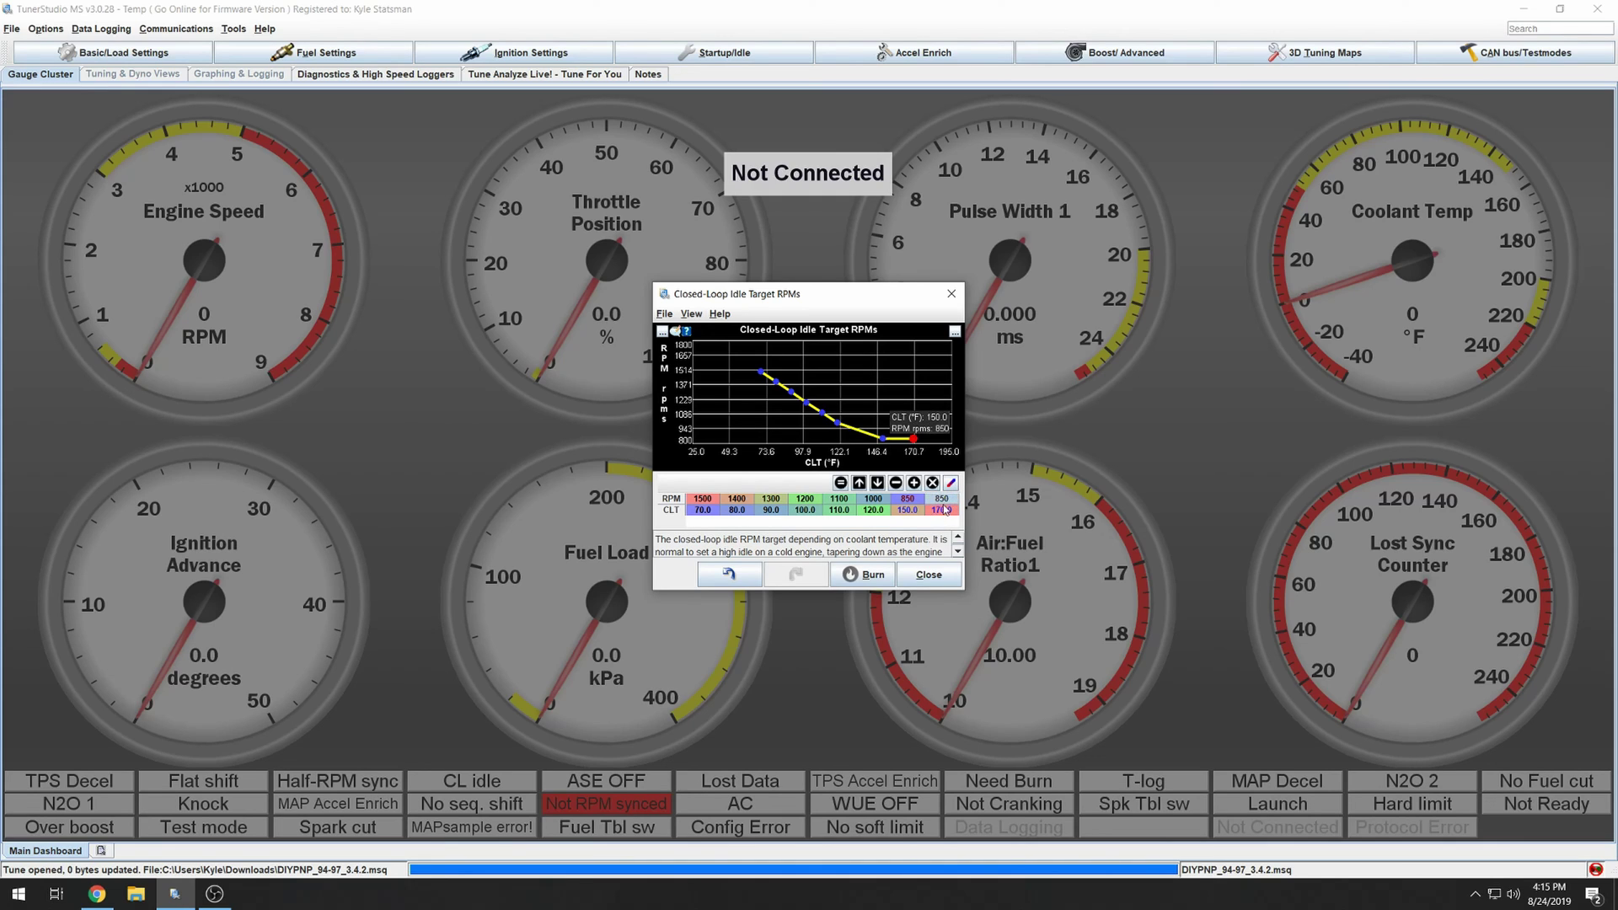
{"action": "left_click", "coordinate": [916, 503]}
{"action": "key", "text": "Escape"}
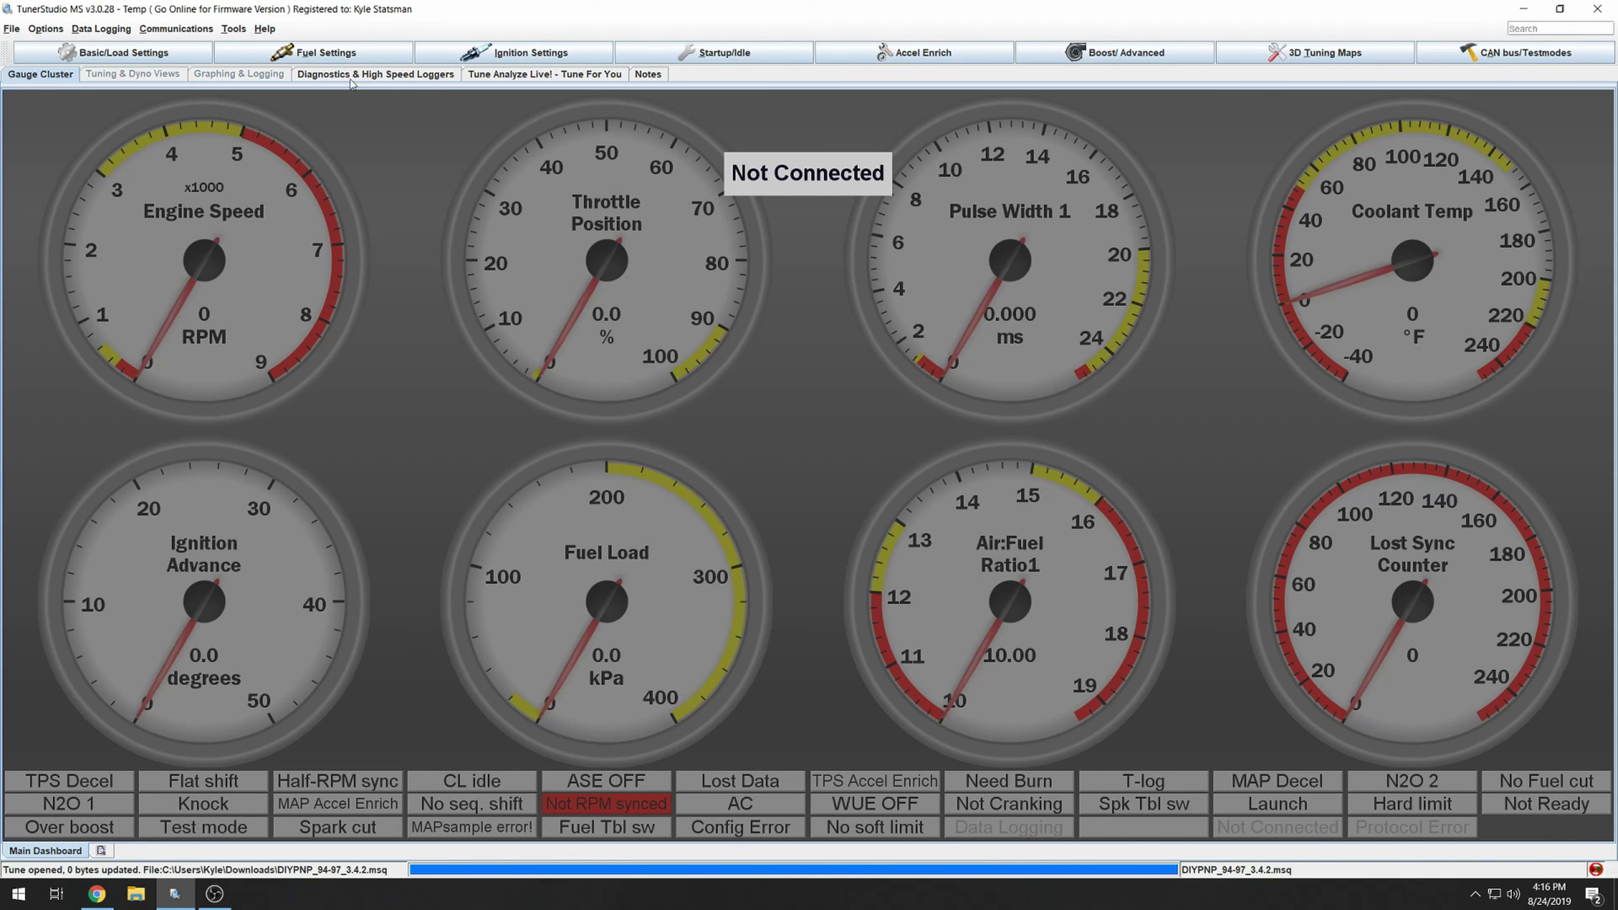
Step: Open Fuel VE Table 1, highlight the idle cells at 500–1200 rpm and 20–35 kPa, and close the table
{"action": "left_click", "coordinate": [321, 52]}
{"action": "left_click", "coordinate": [287, 193]}
{"action": "left_click_drag", "start_coordinate": [544, 523], "coordinate": [617, 563]}
{"action": "key", "text": "Escape"}
Step: Open live tune analysis for Fuel VE Table 1 and lock all load cells in the 500, 850 and 1200 rpm columns
{"action": "left_click", "coordinate": [510, 76]}
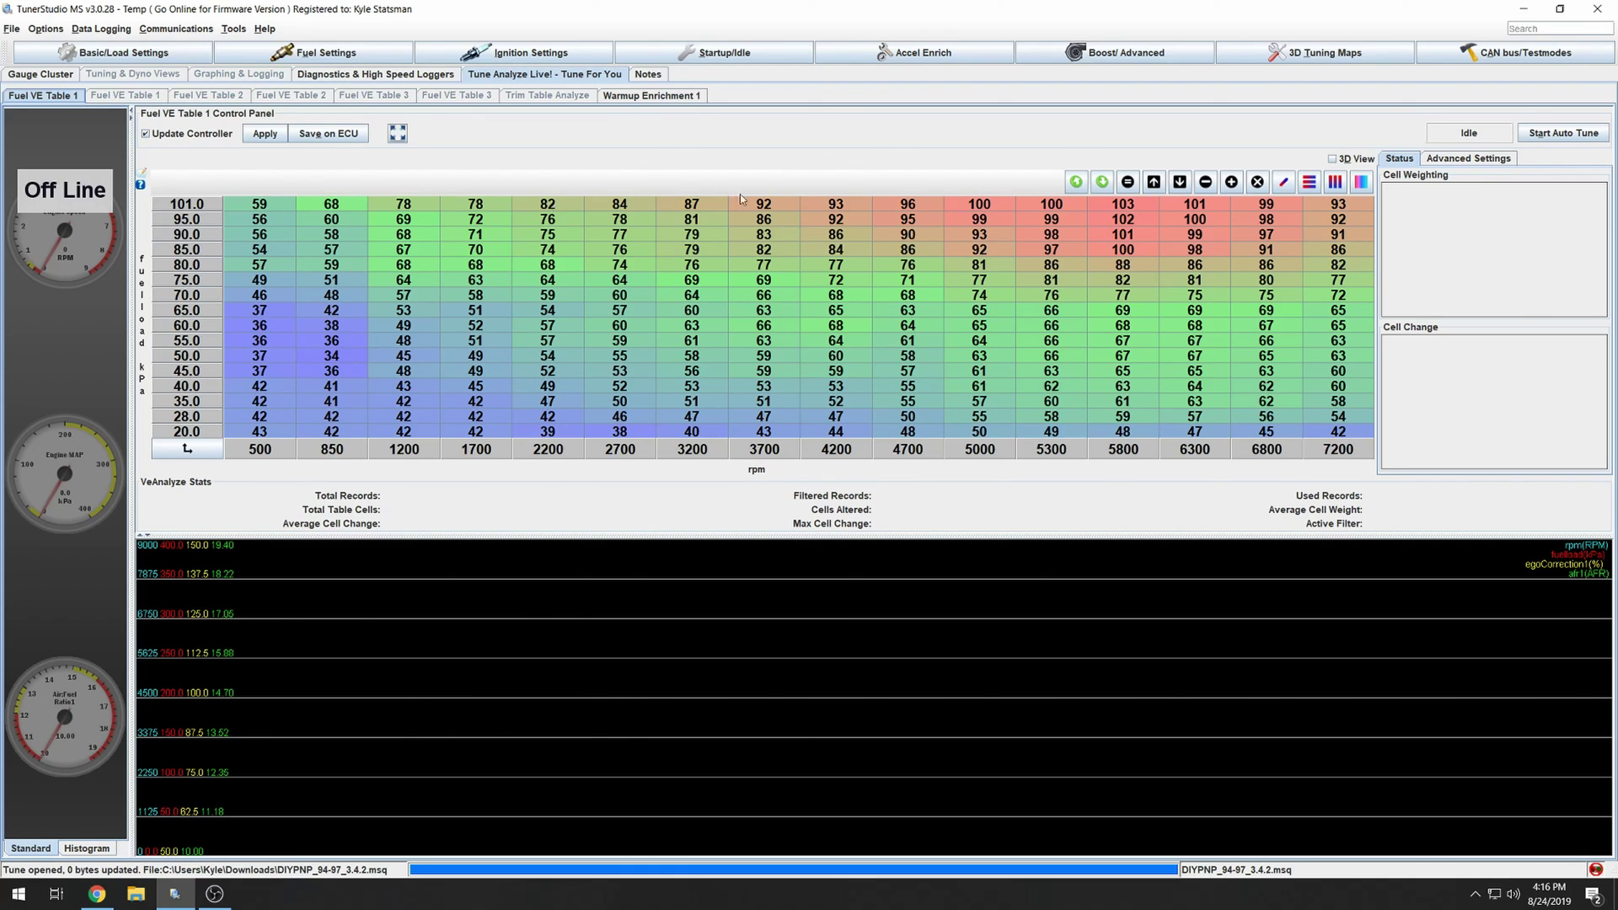
{"action": "mouse_move", "coordinate": [258, 205]}
{"action": "left_mouse_down"}
{"action": "mouse_move", "coordinate": [407, 387]}
{"action": "mouse_move", "coordinate": [414, 434]}
{"action": "left_mouse_up"}
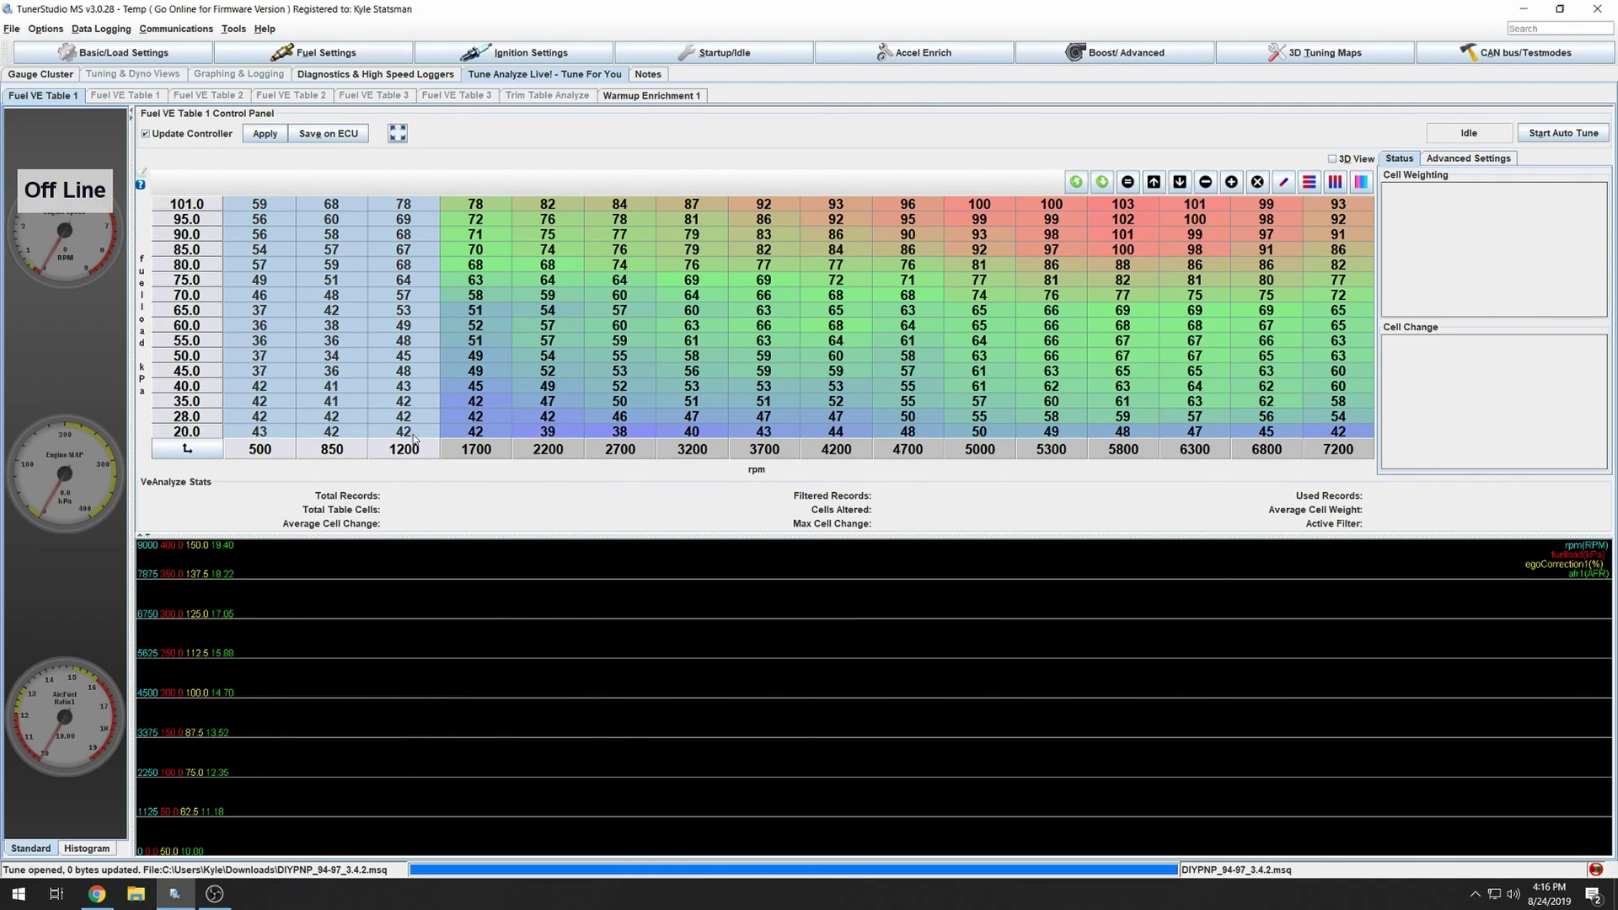
{"action": "right_click", "coordinate": [351, 369]}
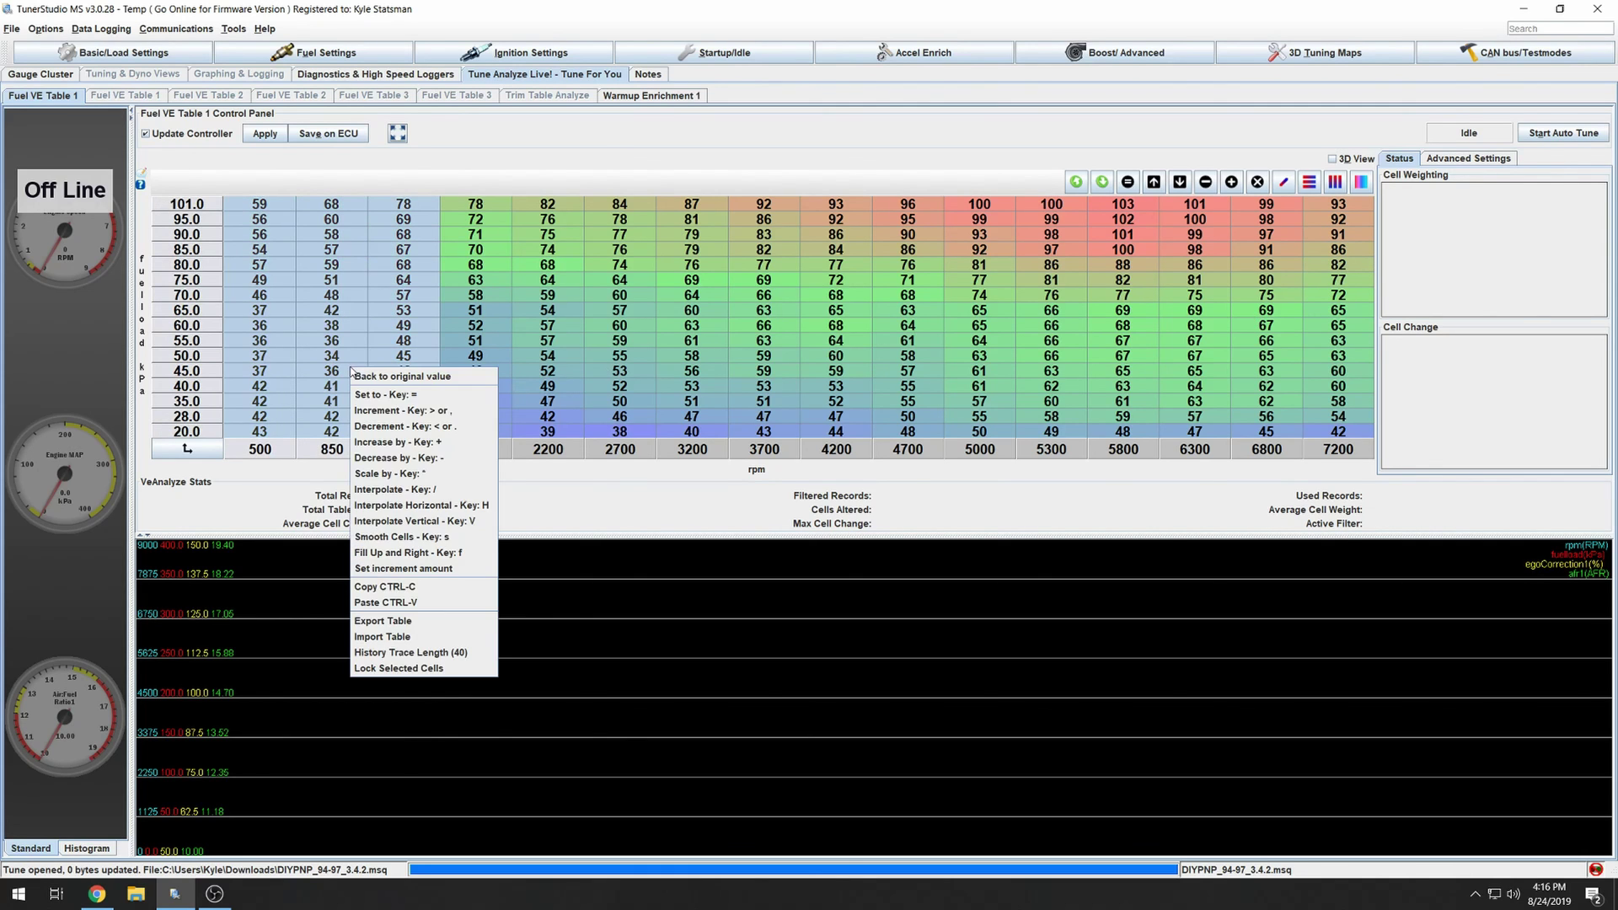
{"action": "left_click", "coordinate": [399, 668]}
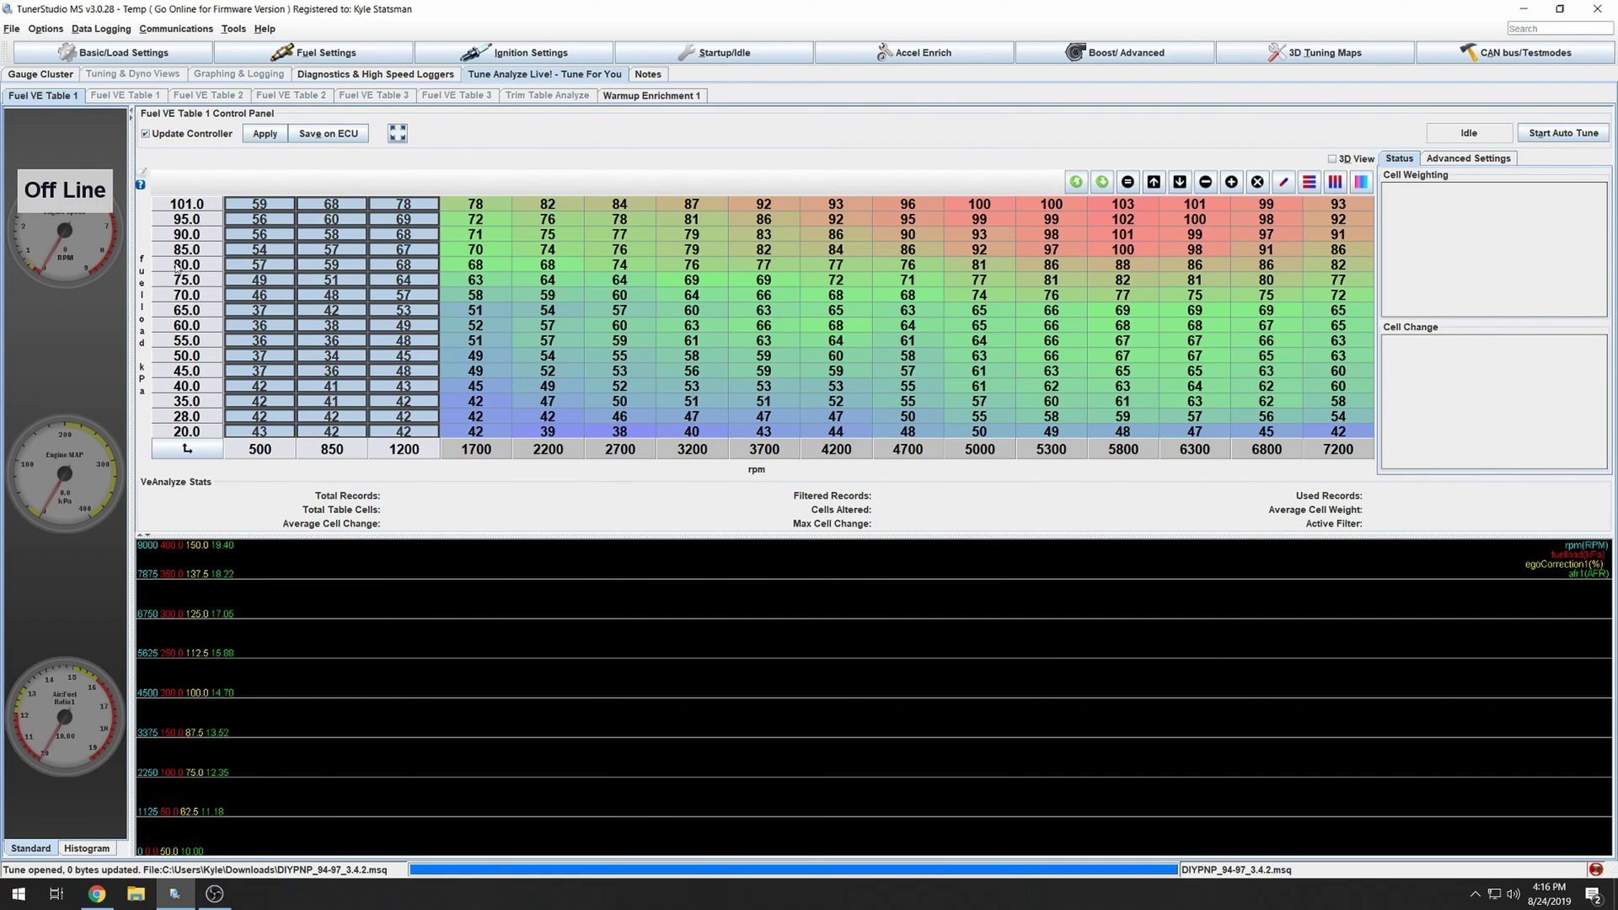
Step: Lock the 20 and 28 kPa cells of VE Table 1 from 1700 to 7200 rpm
{"action": "left_click_drag", "start_coordinate": [453, 426], "coordinate": [1401, 455]}
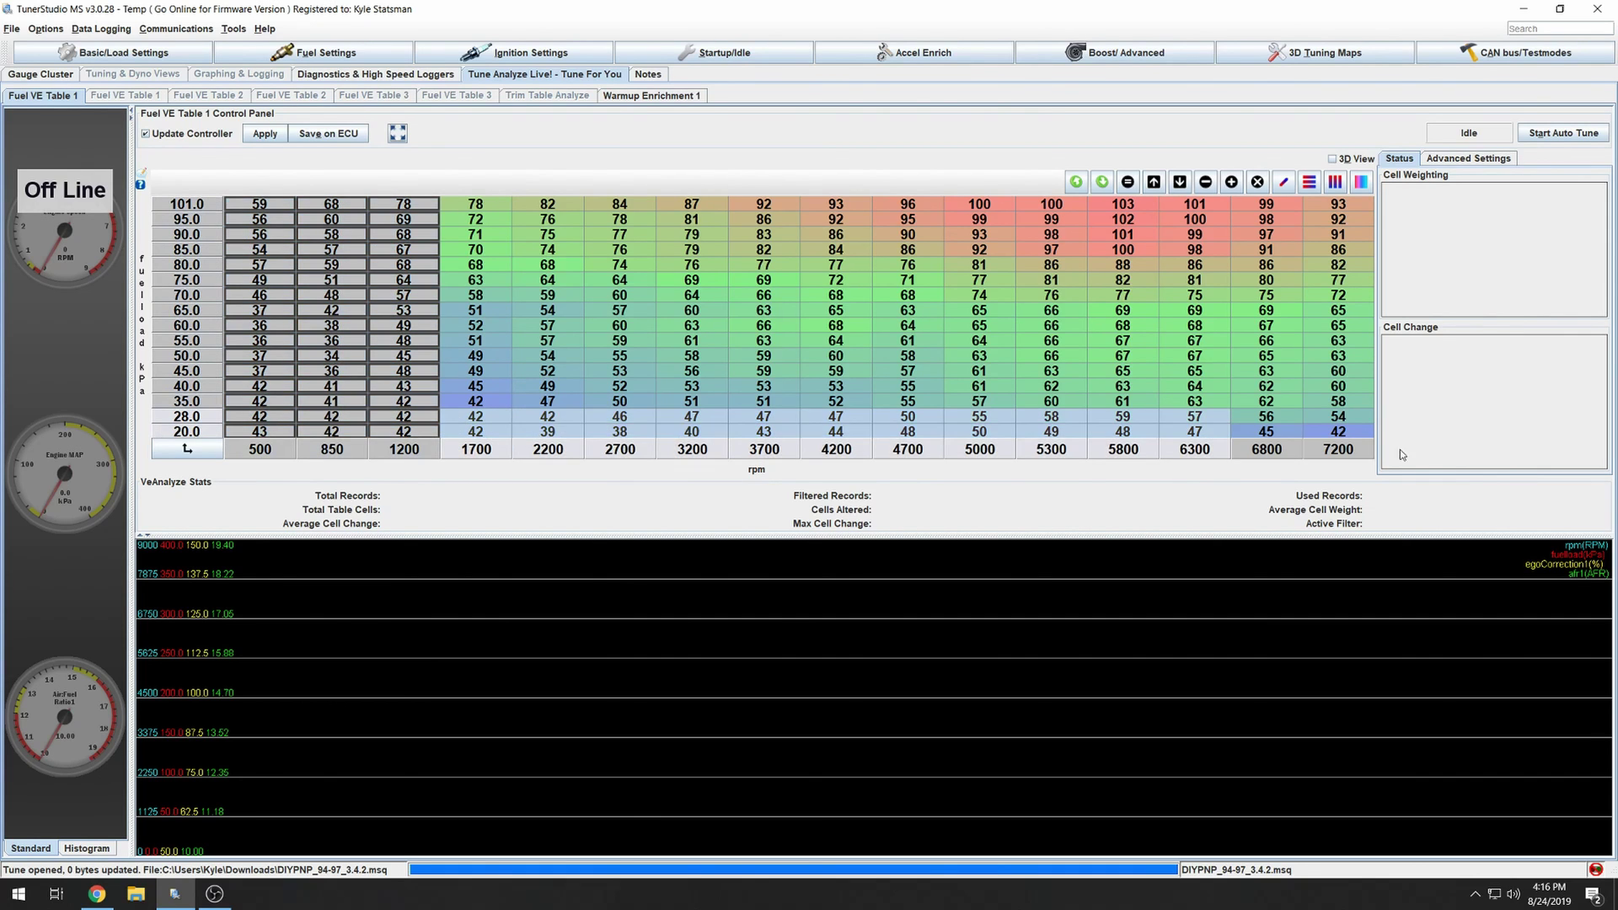
{"action": "right_click", "coordinate": [915, 422]}
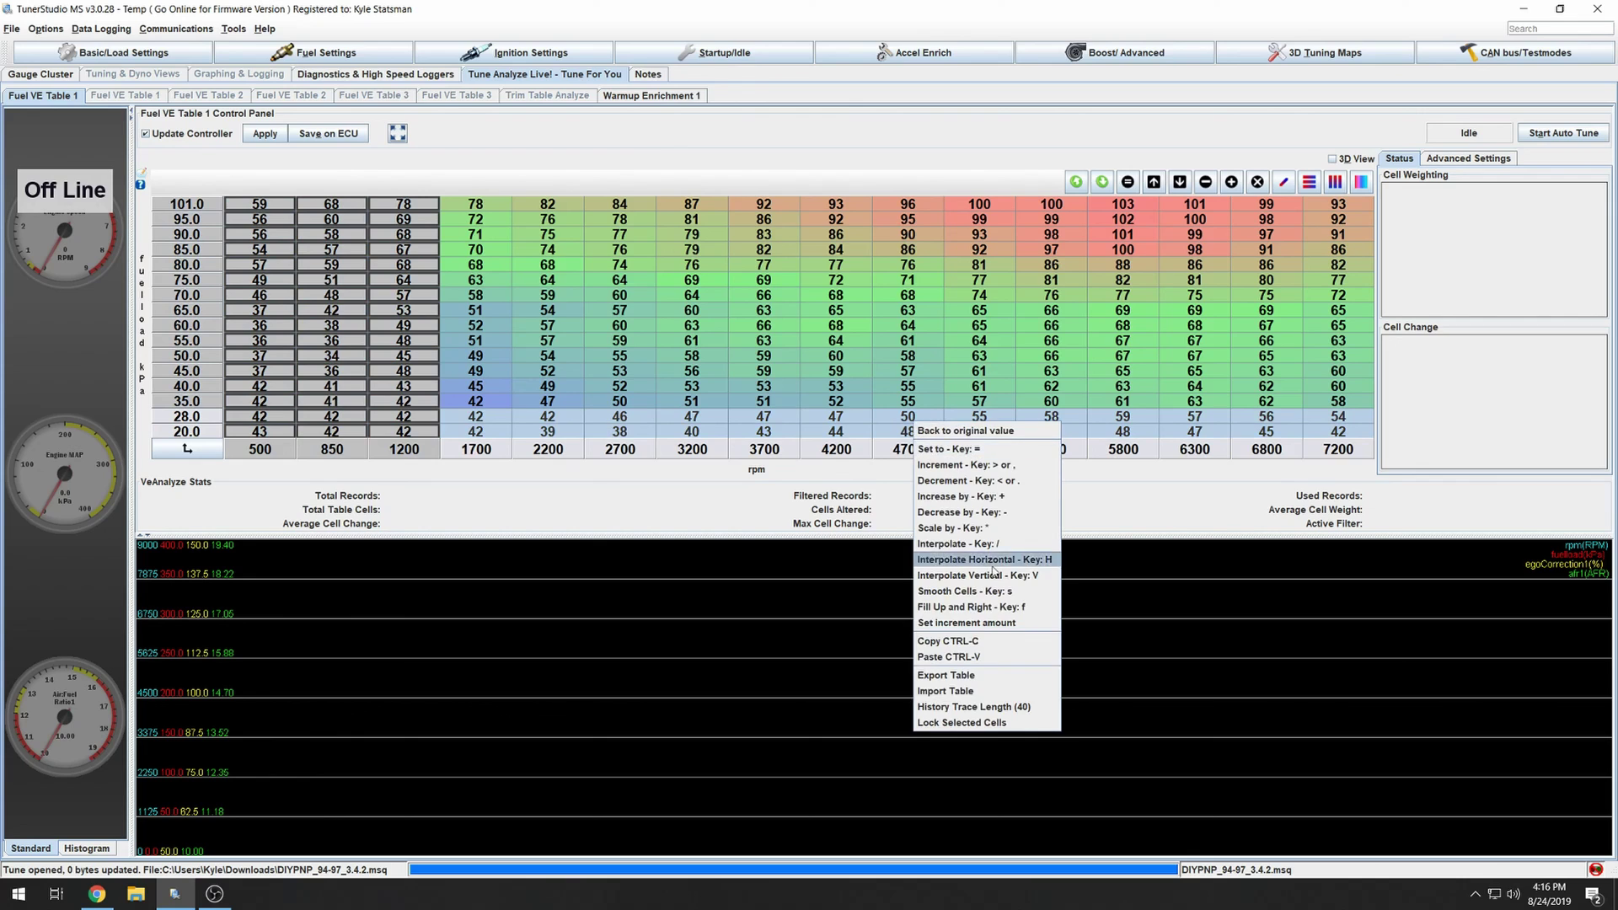
{"action": "left_click", "coordinate": [961, 722]}
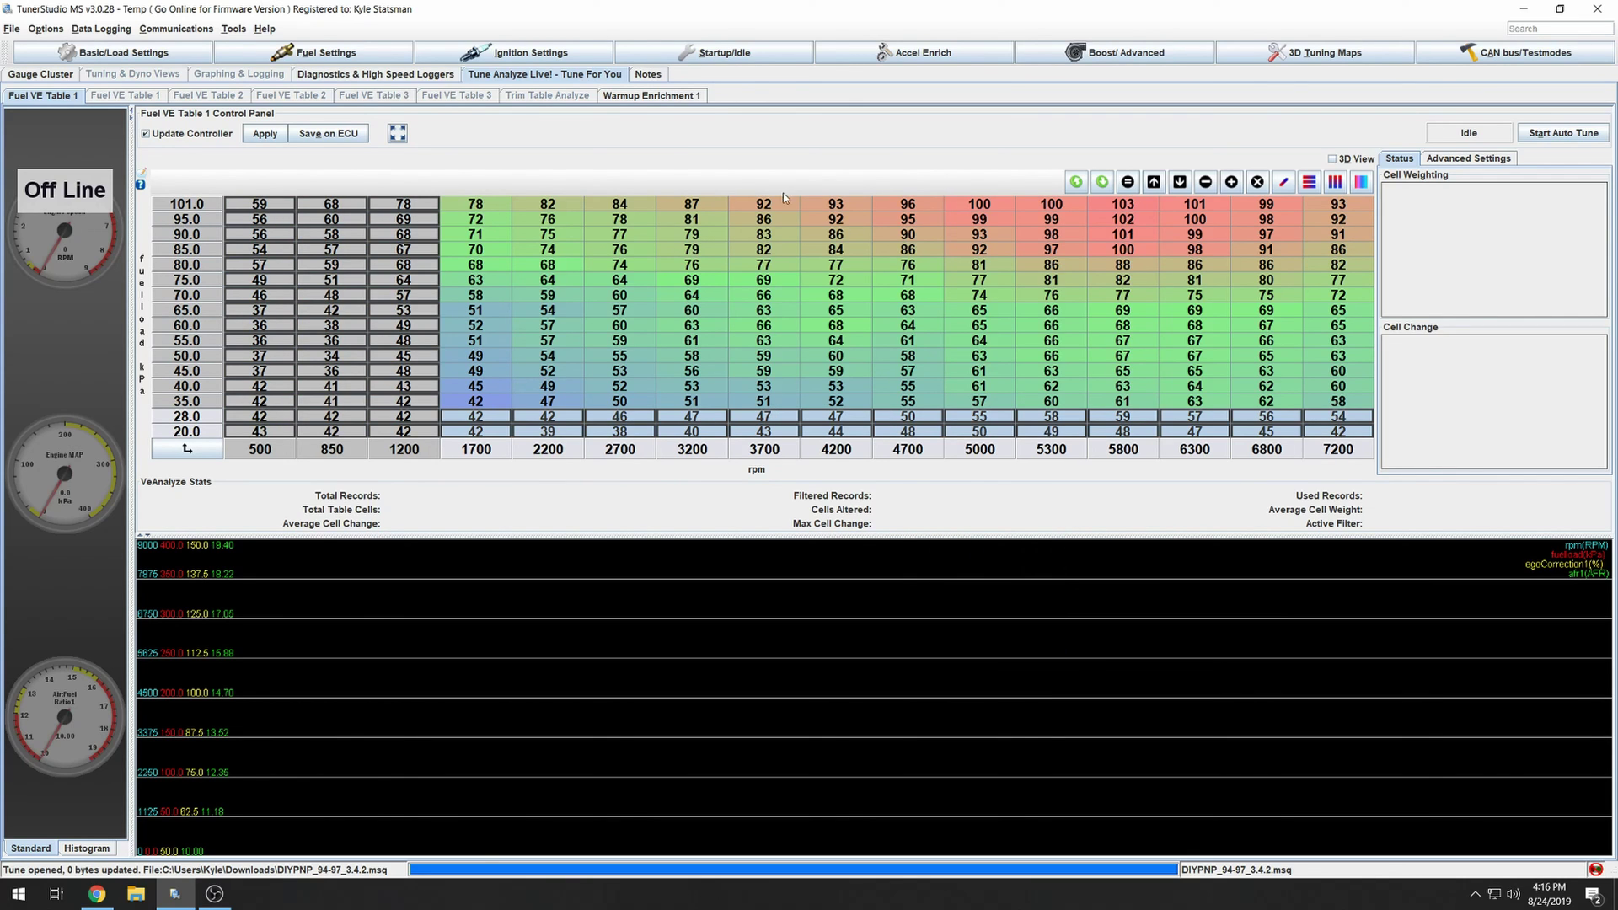
Step: In the advanced auto-tune settings, set Cell Change Resistance to Easy and the Minimum CLT filter to 170
{"action": "left_click", "coordinate": [1475, 160]}
{"action": "left_click", "coordinate": [1600, 179]}
{"action": "left_click", "coordinate": [1569, 209]}
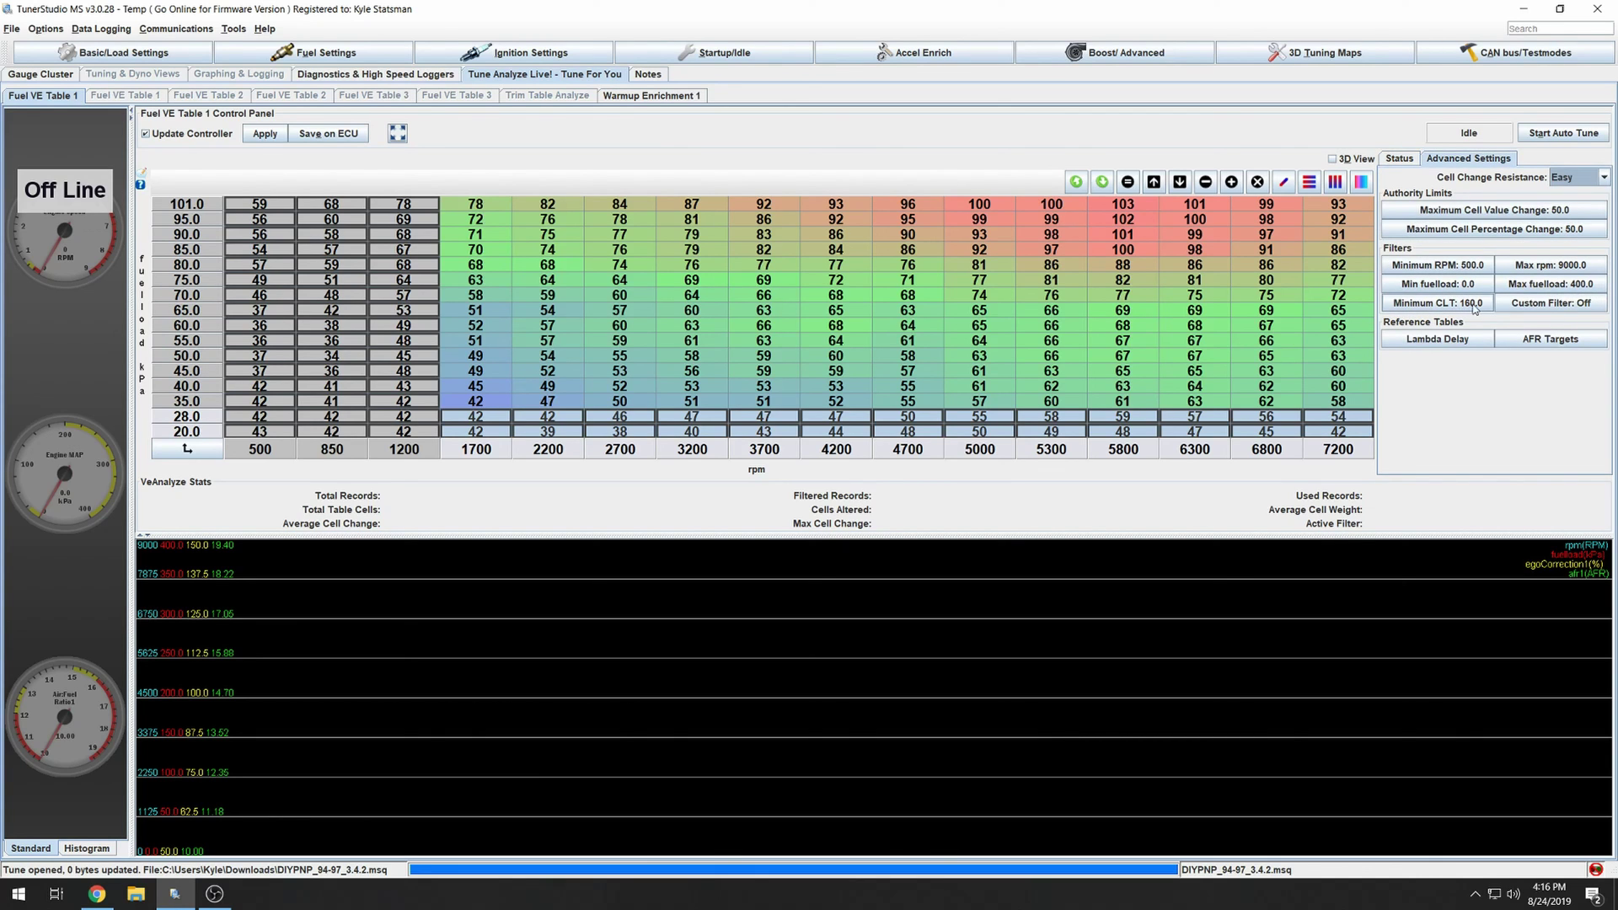
{"action": "left_click", "coordinate": [1476, 305]}
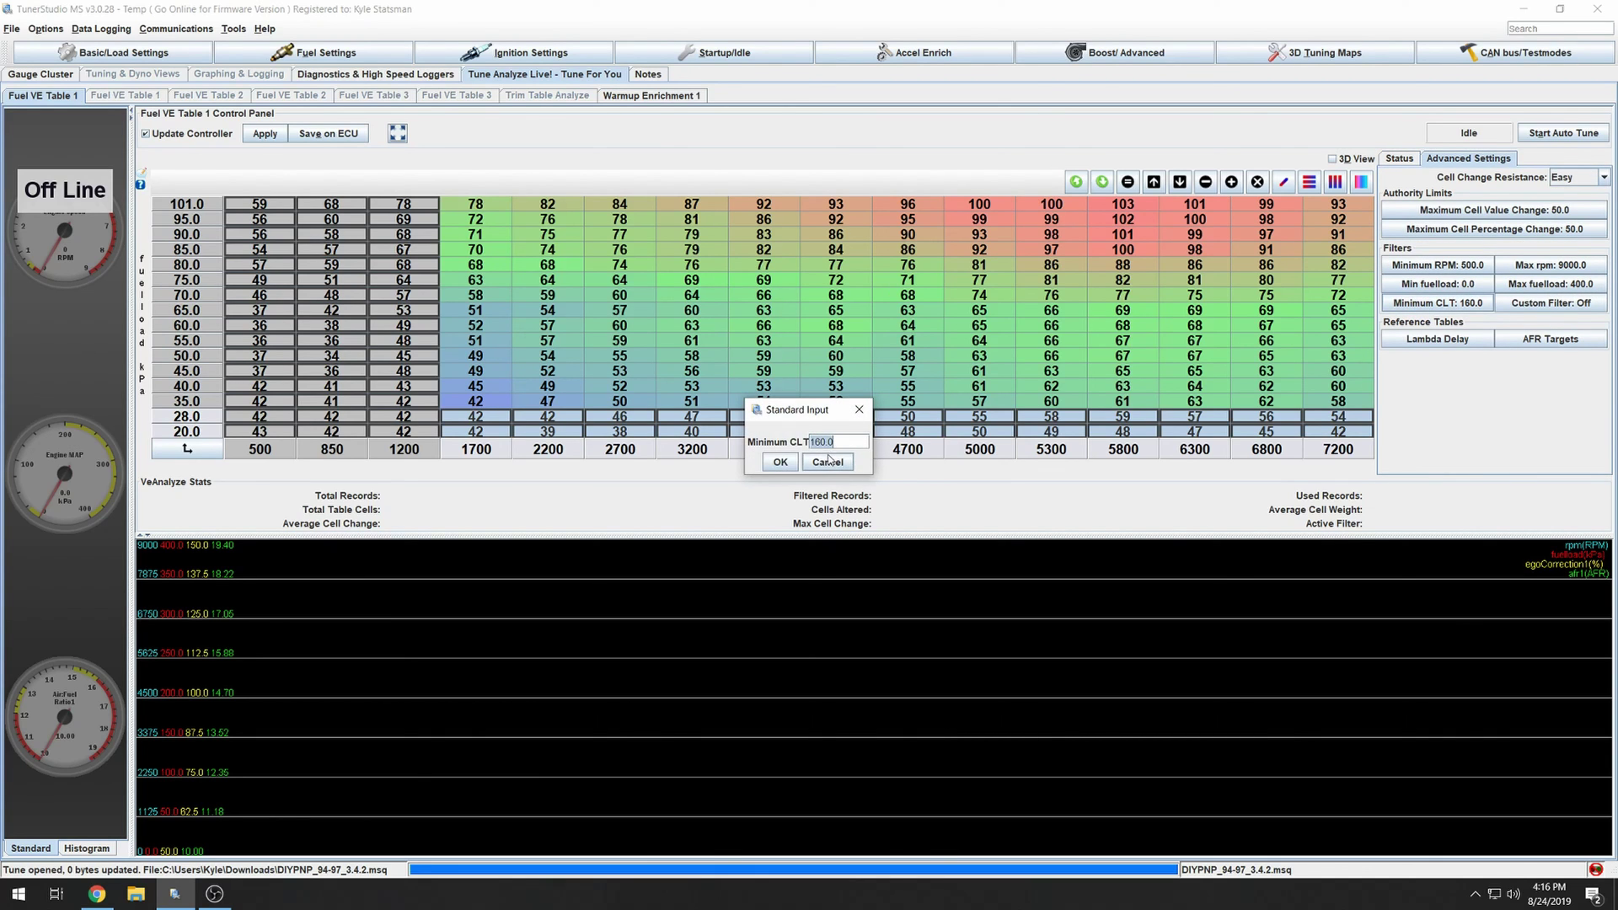
{"action": "type", "text": "170"}
{"action": "left_click", "coordinate": [780, 462]}
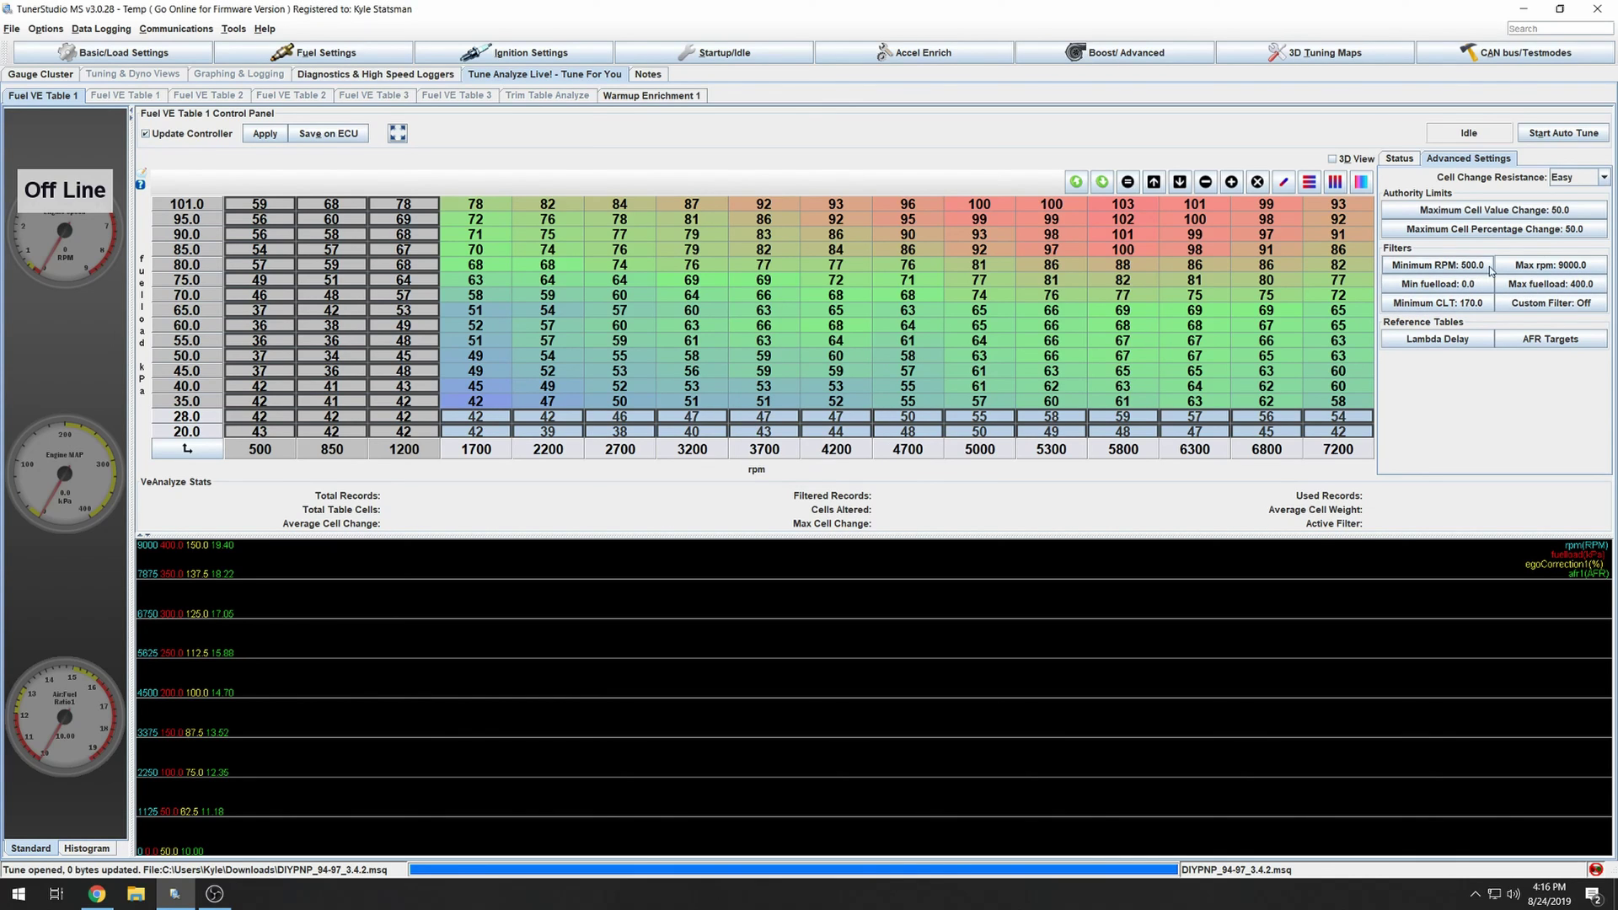
Step: Choose a Cell Change Resistance level again and return to the auto-tune status view
{"action": "left_click", "coordinate": [1578, 178]}
{"action": "left_click", "coordinate": [1578, 179]}
{"action": "left_click", "coordinate": [1572, 178]}
{"action": "left_click", "coordinate": [1568, 222]}
{"action": "left_click", "coordinate": [1398, 158]}
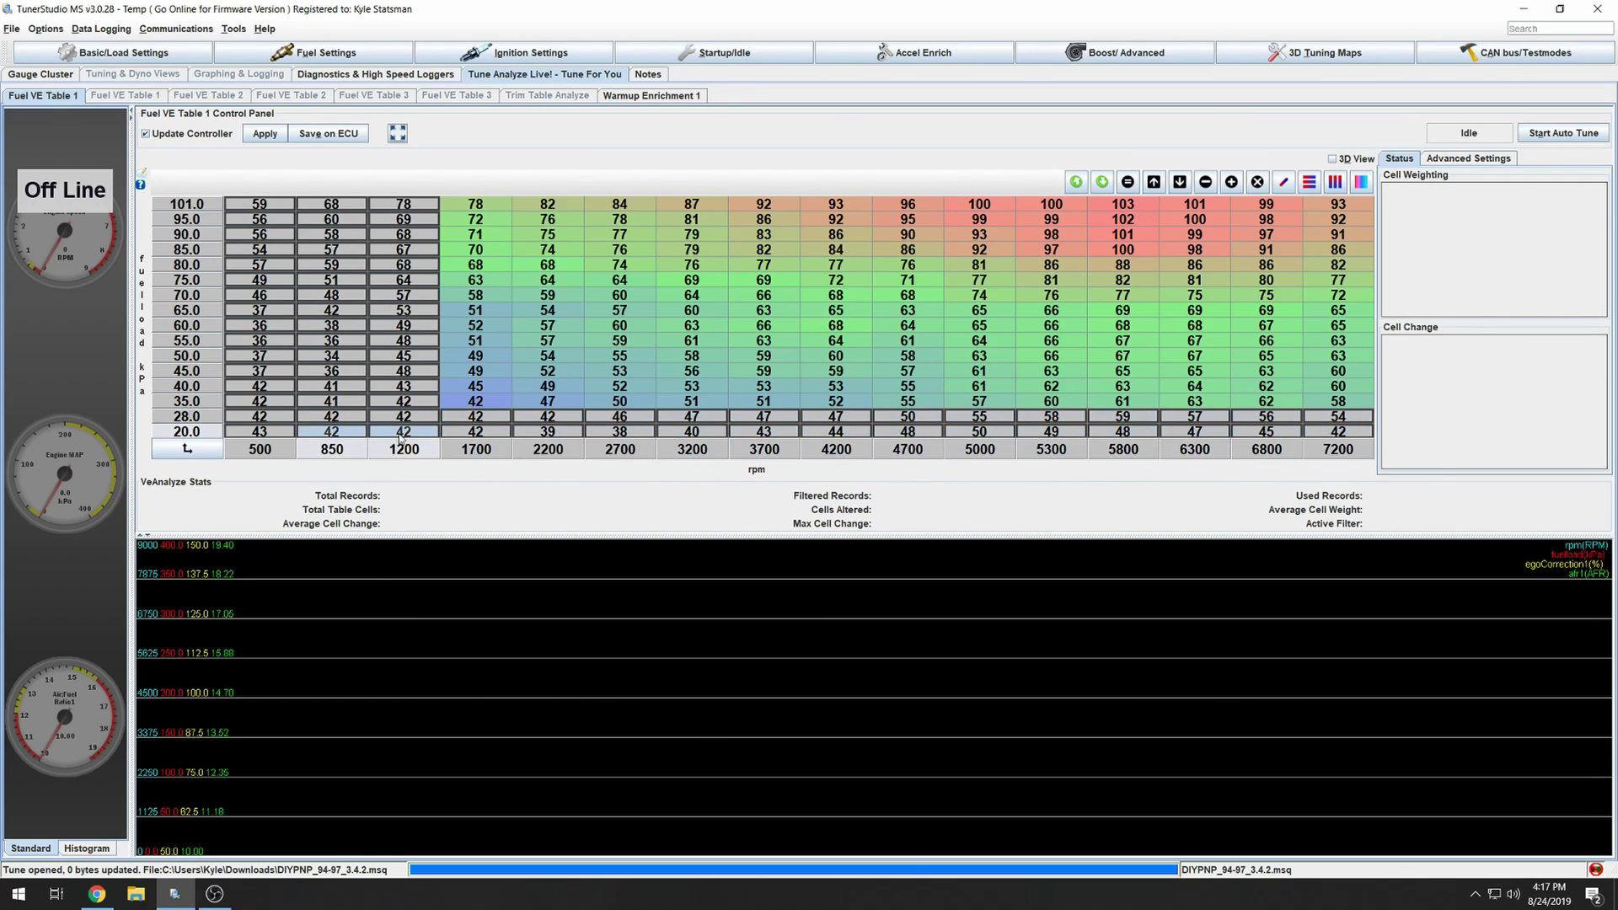
Step: Limit the low-load cell lock to the 20 kPa row from 1700 to 7200 rpm, and return to the gauge cluster
{"action": "mouse_move", "coordinate": [476, 437]}
{"action": "left_mouse_down"}
{"action": "mouse_move", "coordinate": [1281, 438]}
{"action": "mouse_move", "coordinate": [487, 432]}
{"action": "mouse_move", "coordinate": [1130, 408]}
{"action": "mouse_move", "coordinate": [1188, 417]}
{"action": "mouse_move", "coordinate": [1207, 439]}
{"action": "mouse_move", "coordinate": [480, 434]}
{"action": "left_mouse_up"}
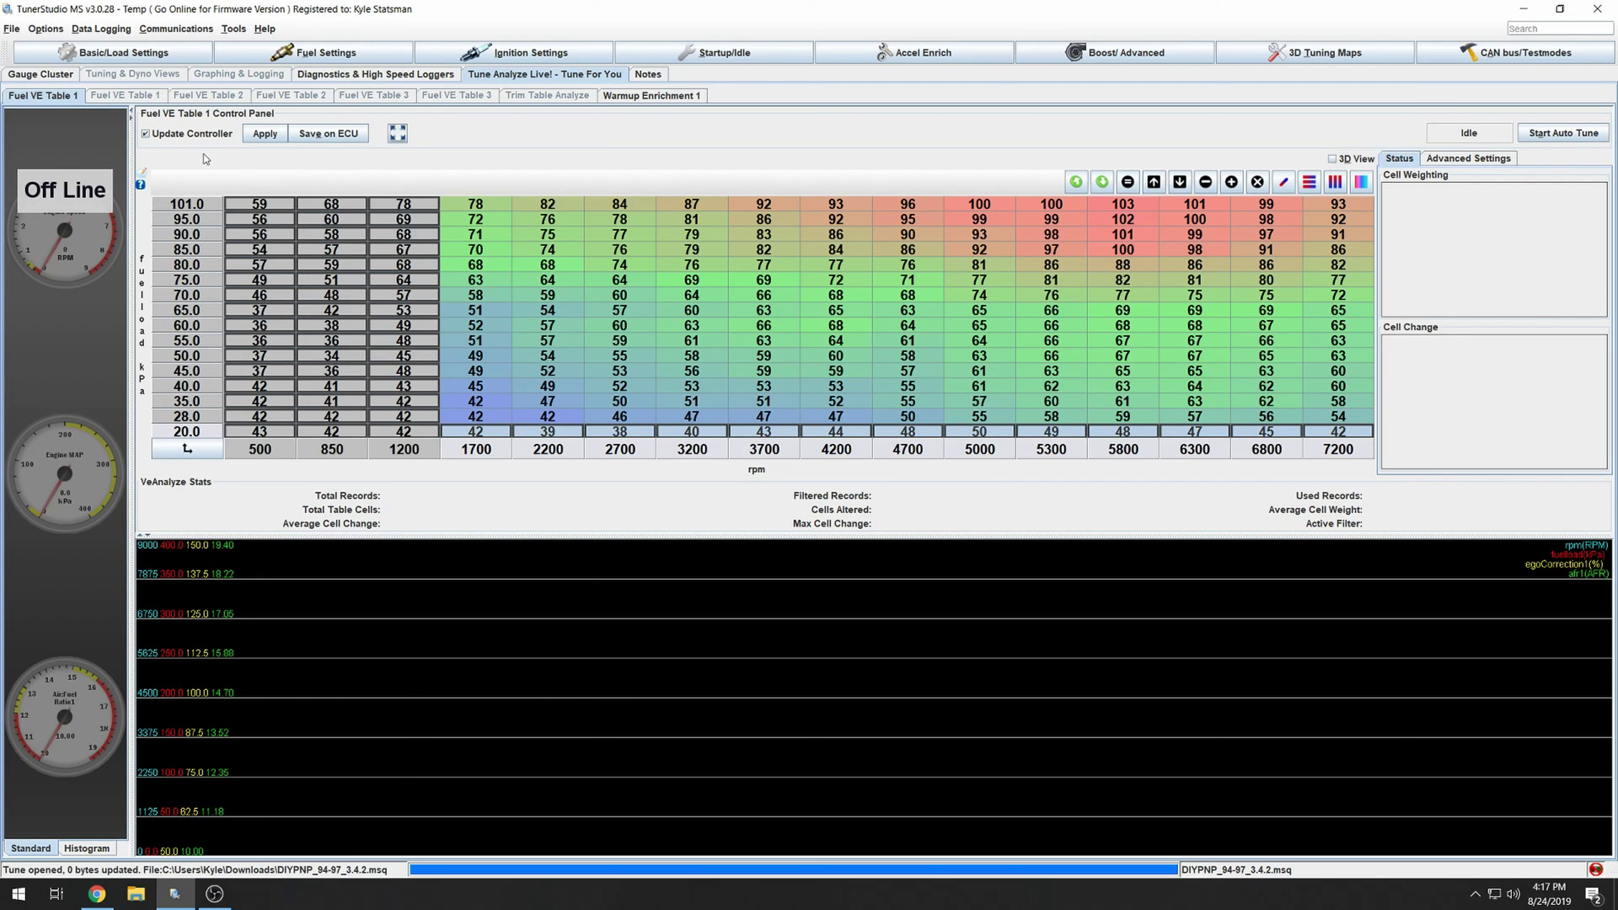
{"action": "left_click", "coordinate": [39, 74]}
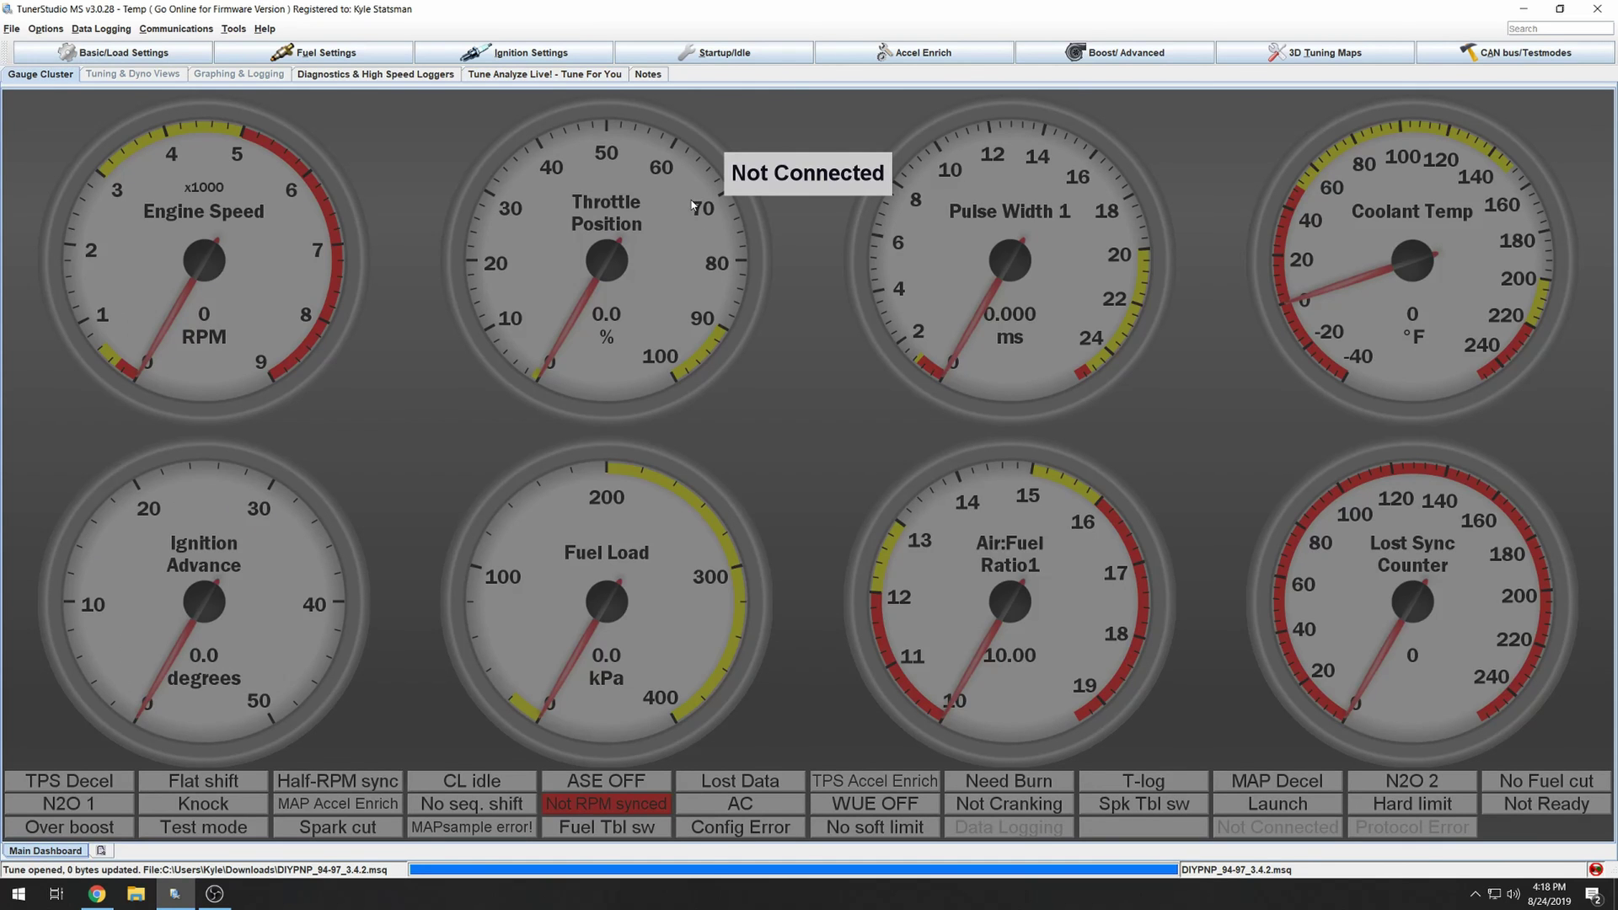